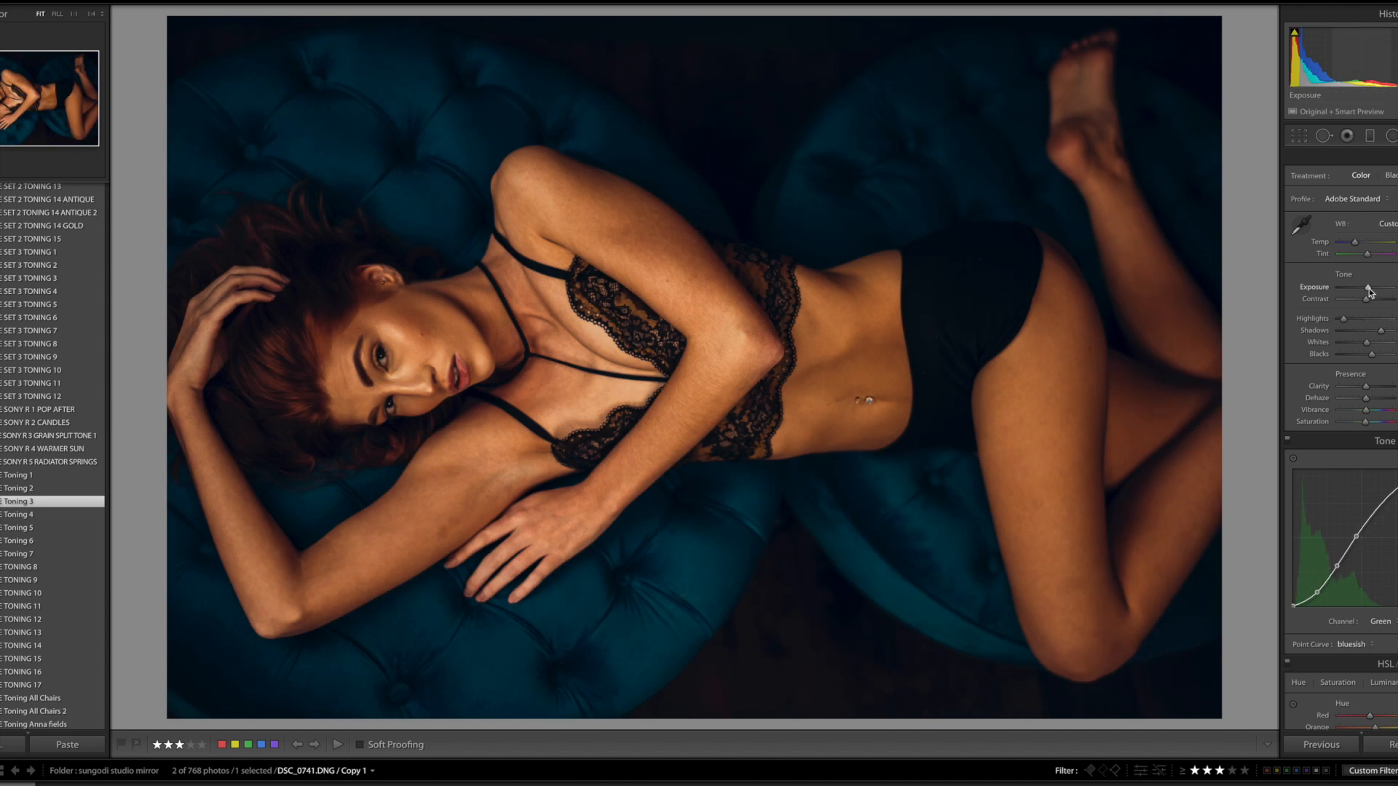
Adjust the photo's basic tone by raising the exposure and shadows and lowering the blacks
left_click_drag(1369, 290, 1374, 290)
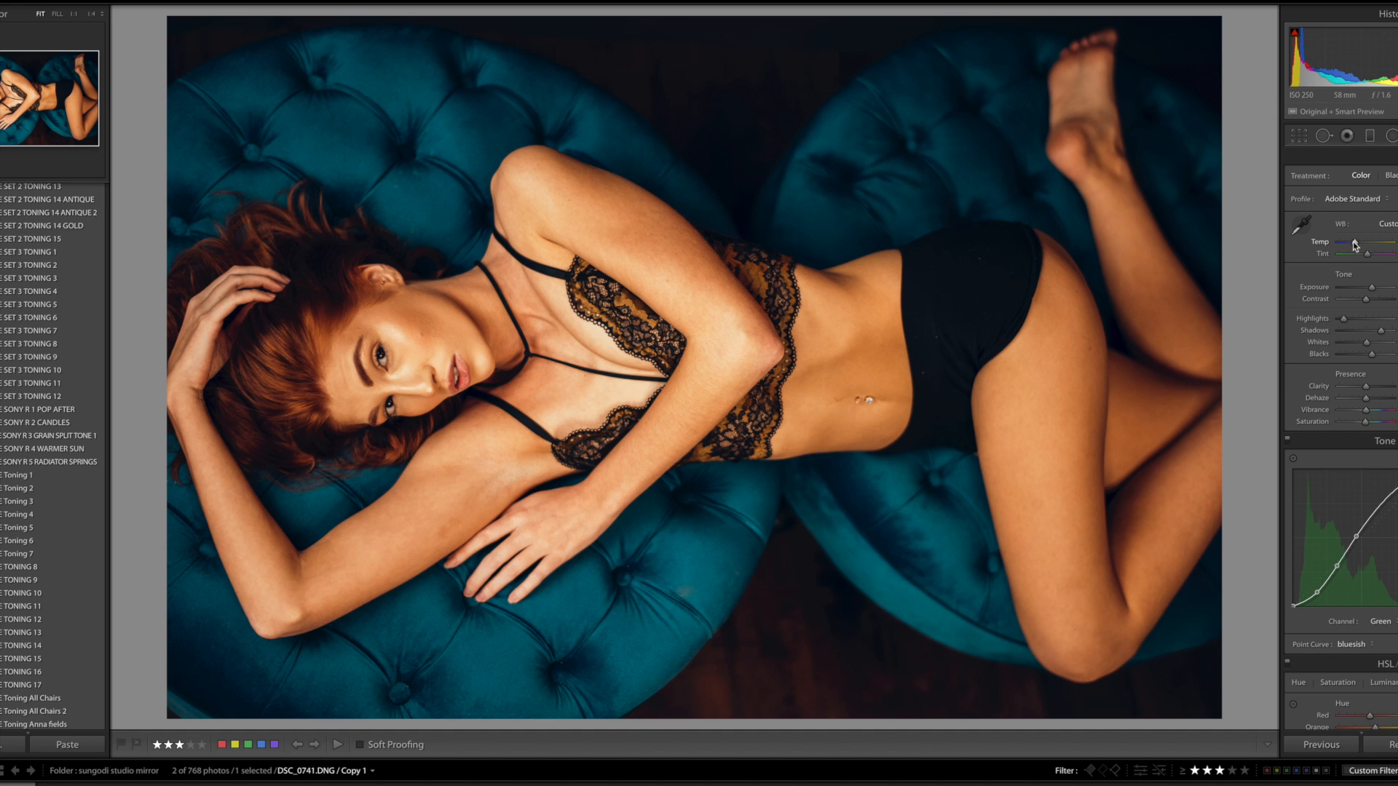
scroll(1356, 244, "down", 1)
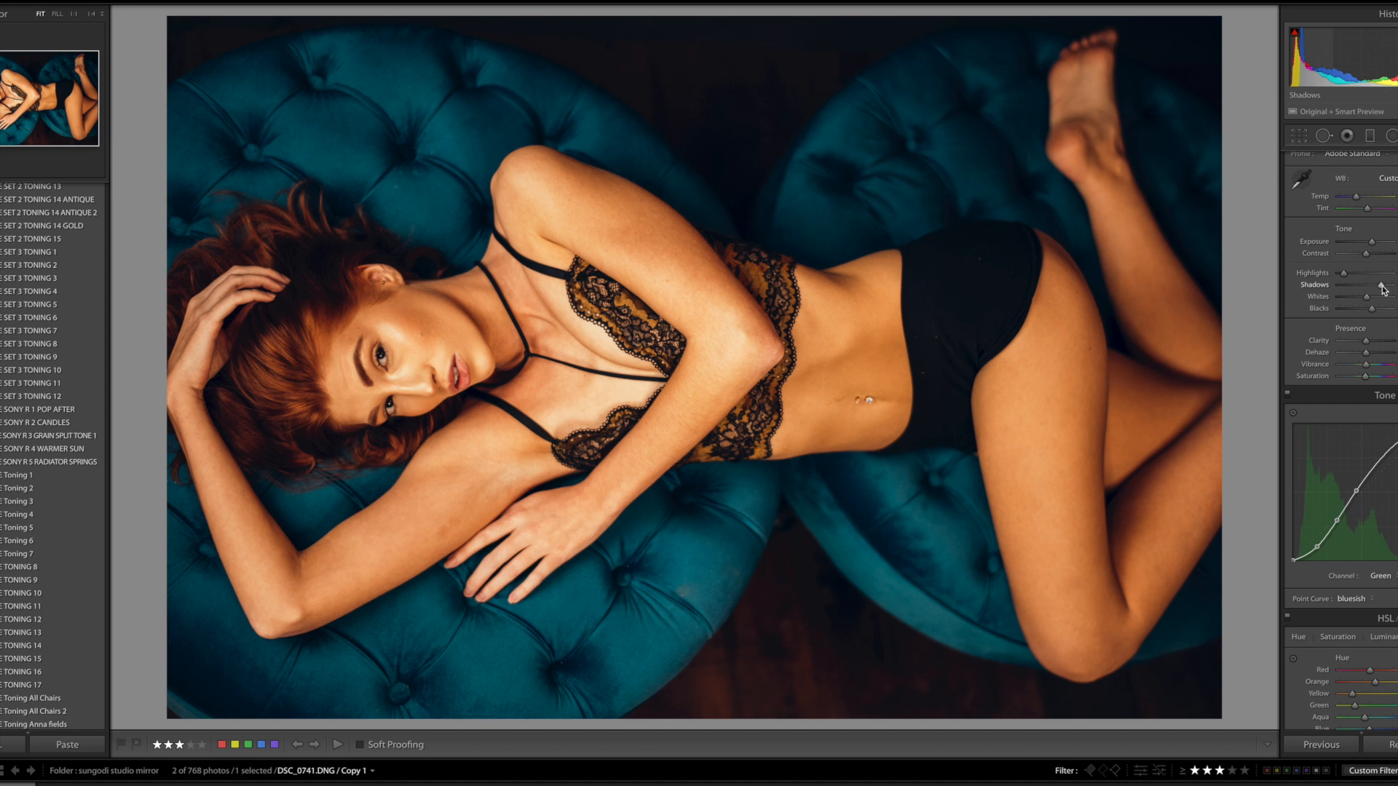
left_click(17, 785)
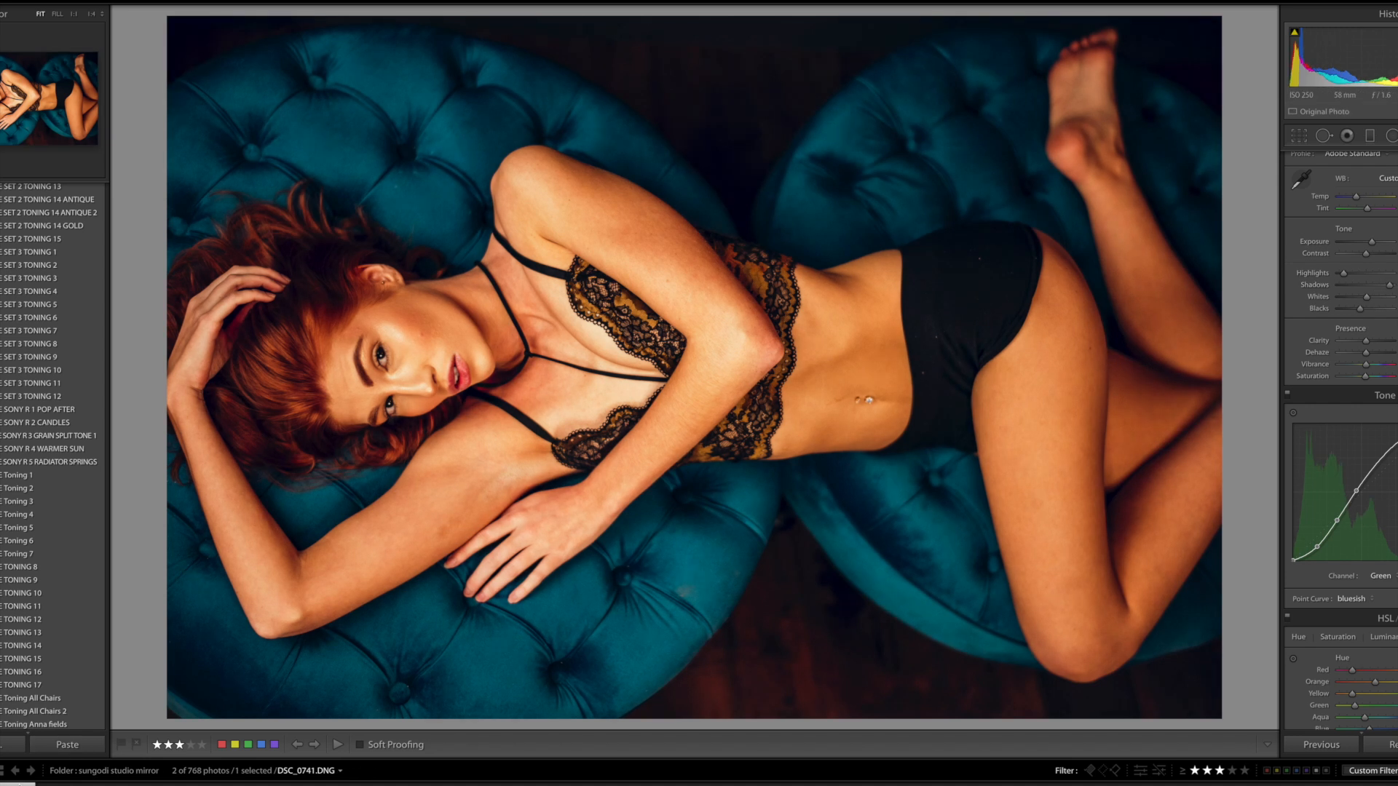
key("Right")
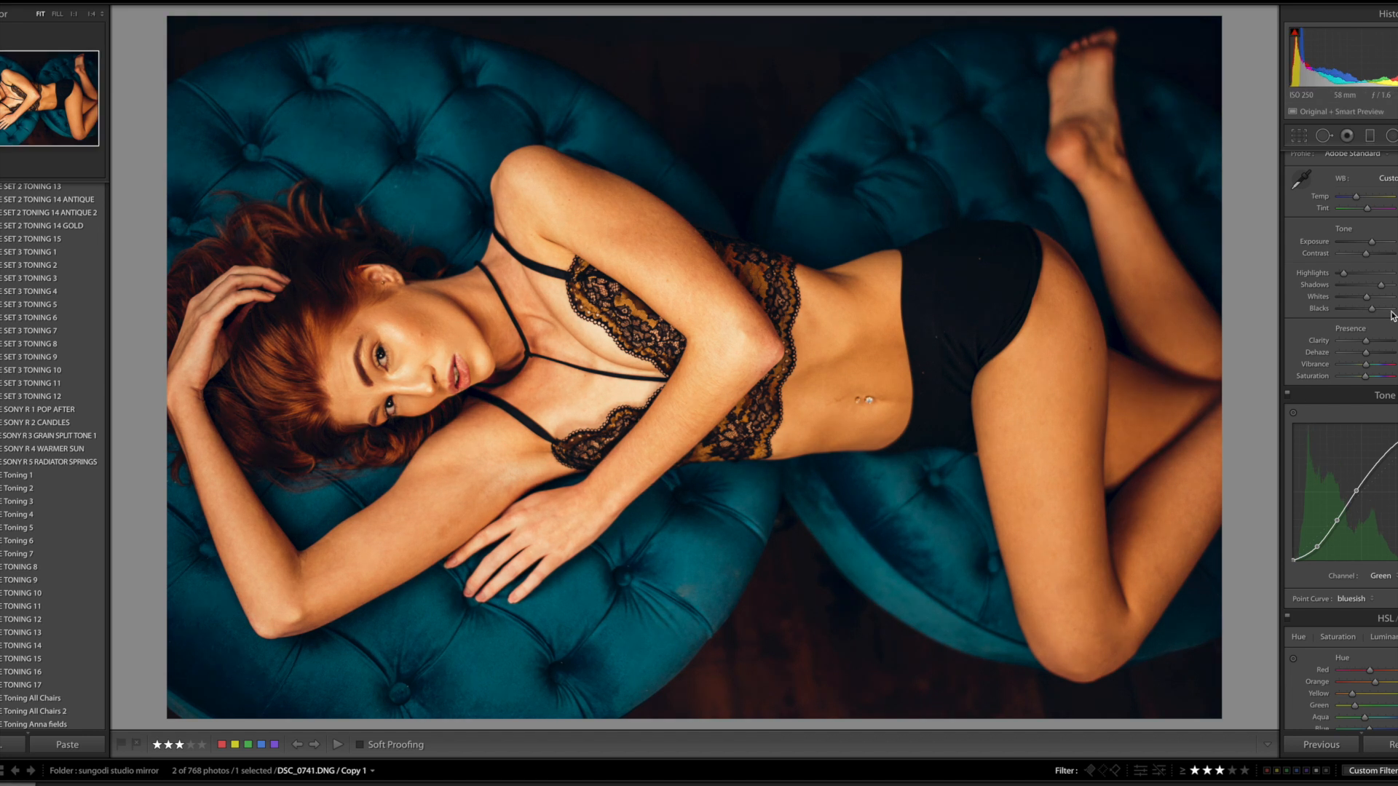
left_click_drag(1385, 285, 1390, 285)
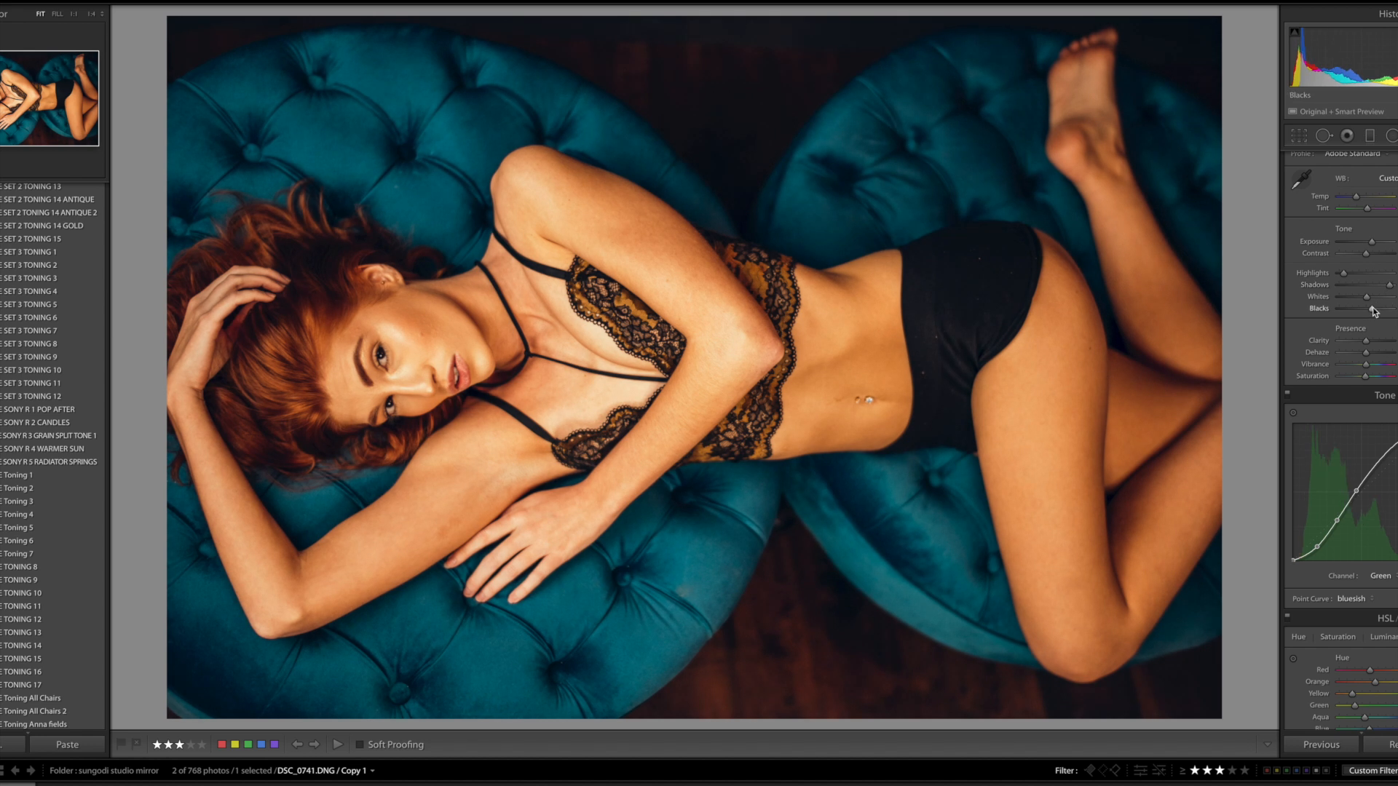
left_click_drag(1368, 311, 1363, 314)
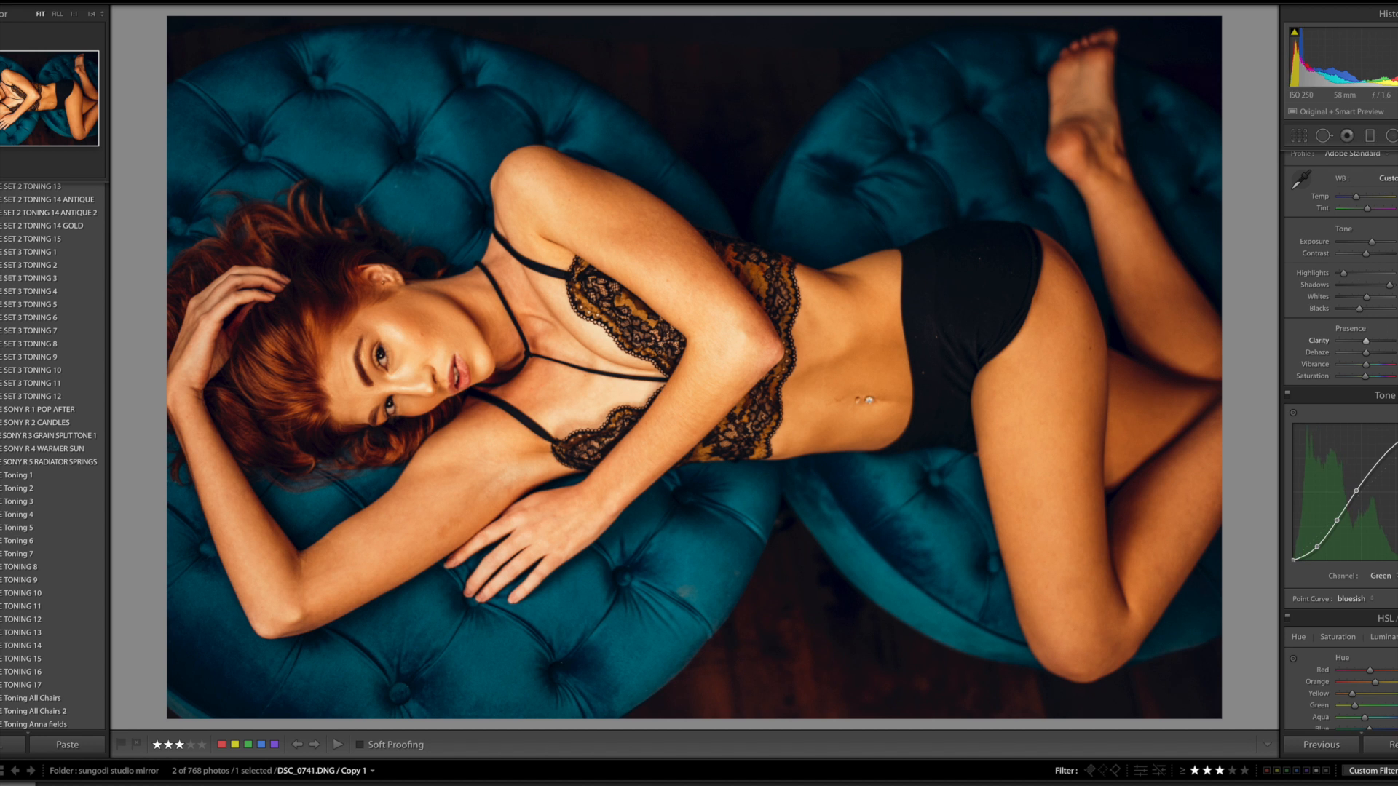
Lower the Red hue in the photo's HSL adjustments
scroll(1341, 436, "down", 3)
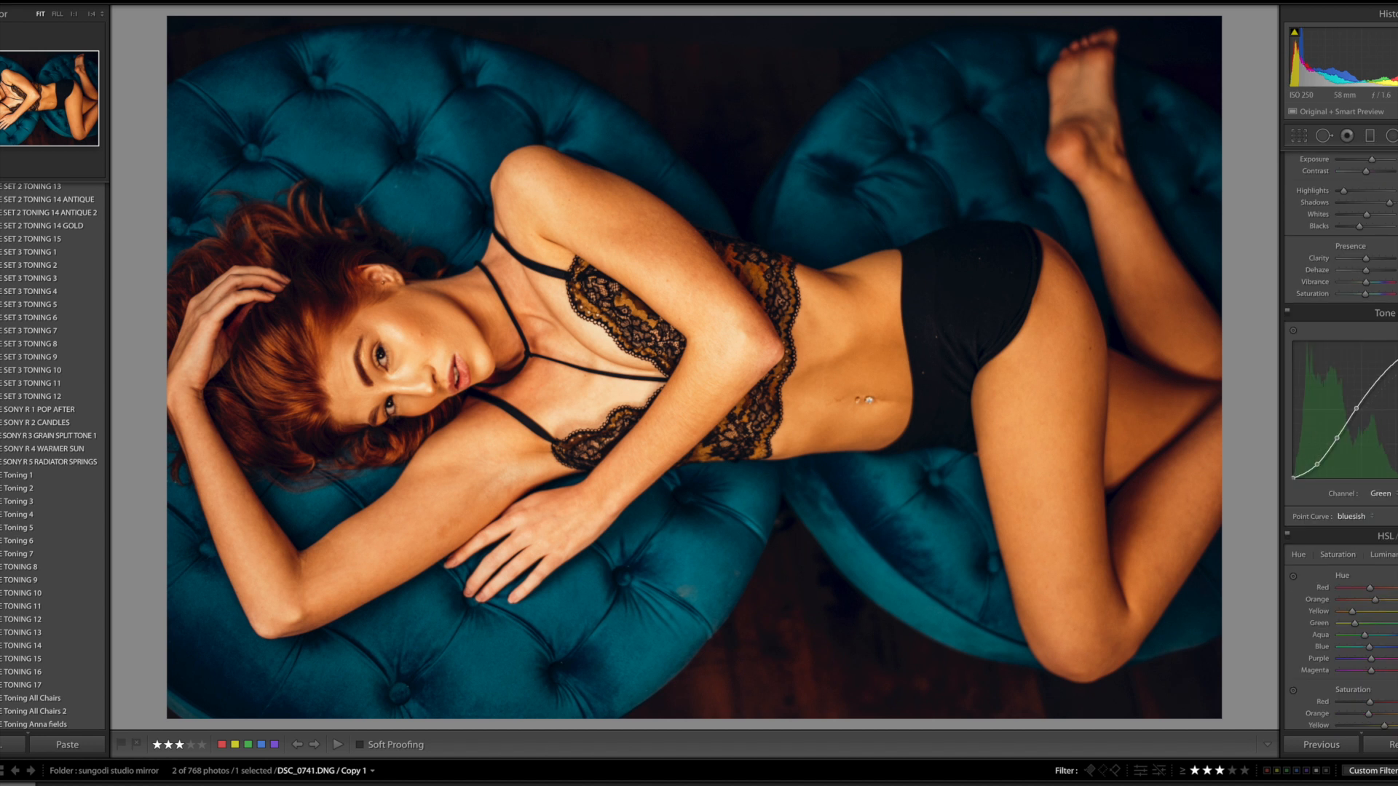
scroll(1341, 437, "down", 10)
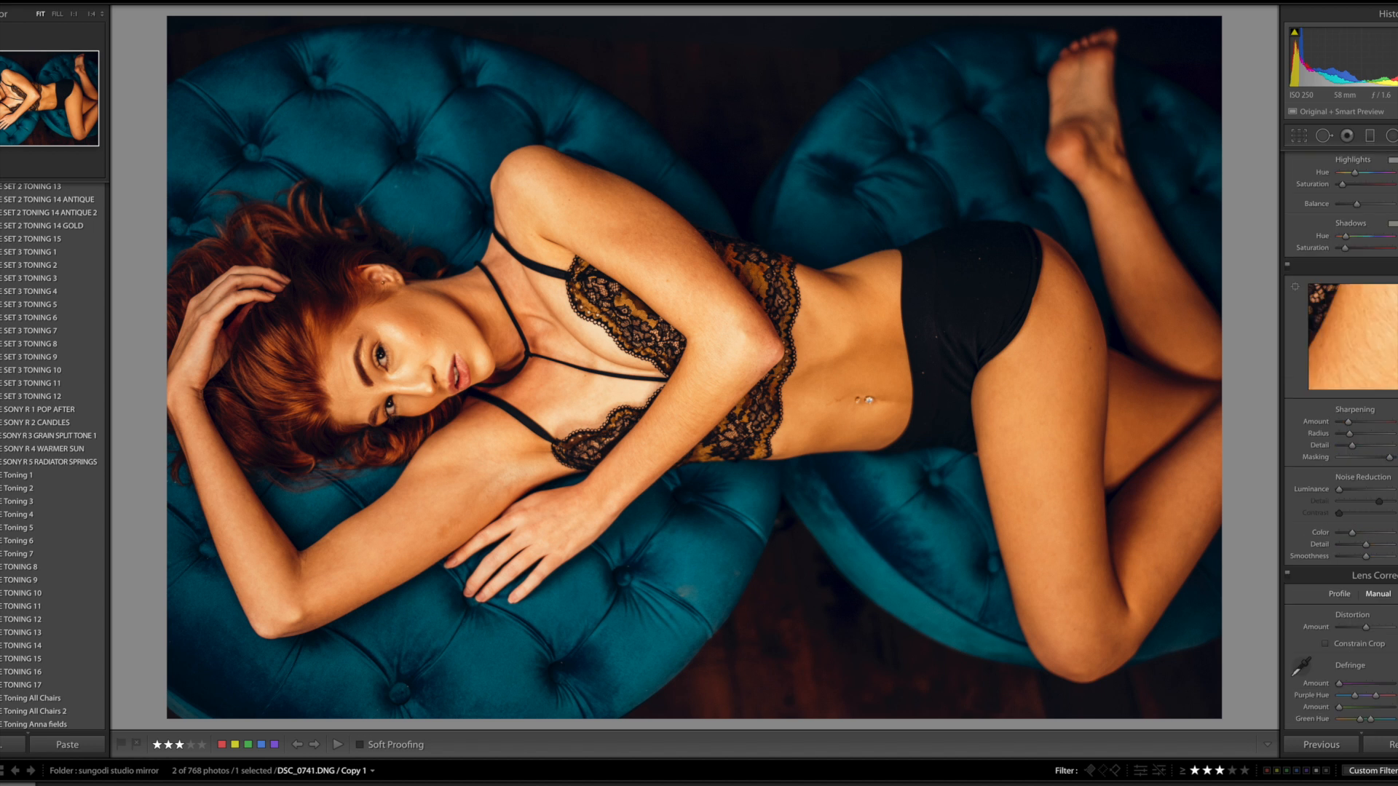
scroll(1341, 437, "up", 10)
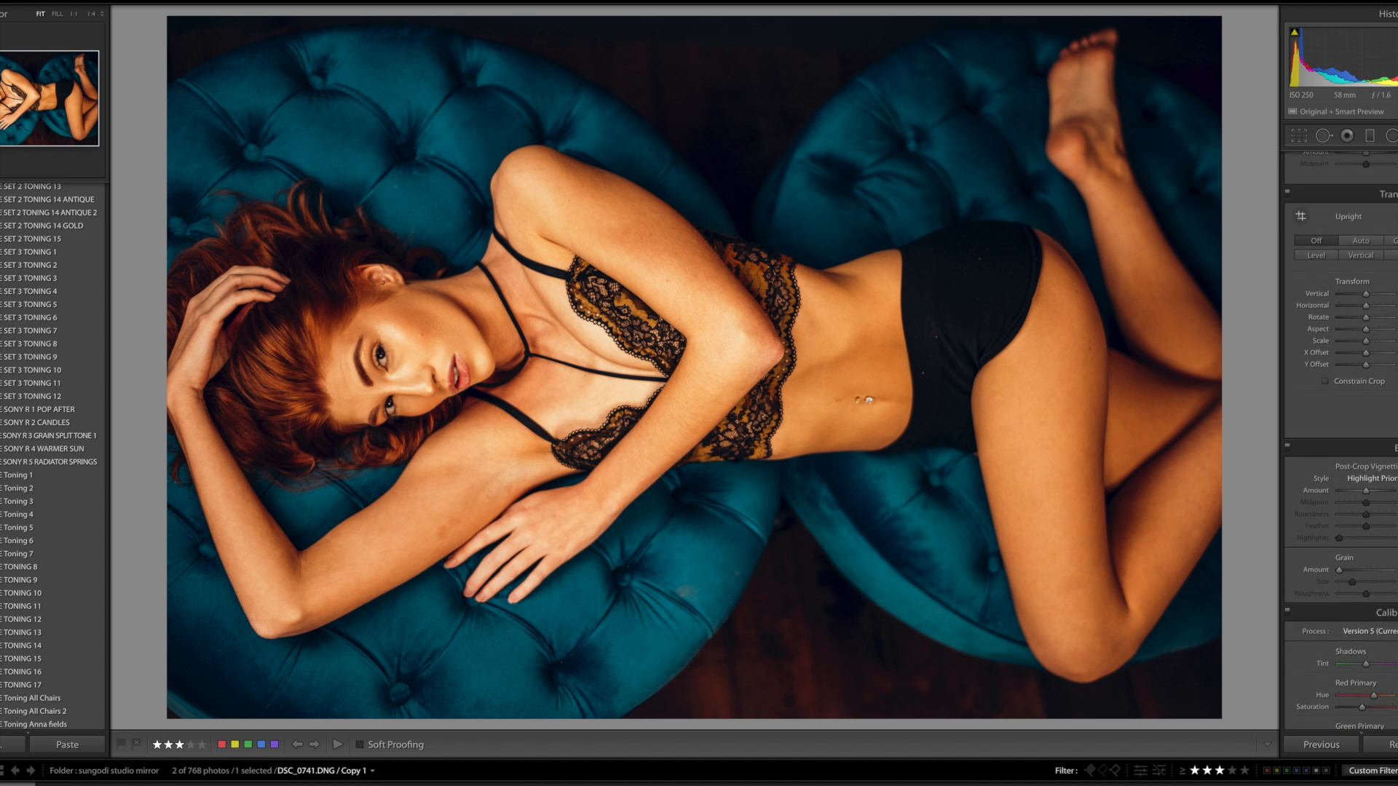
scroll(1341, 437, "up", 15)
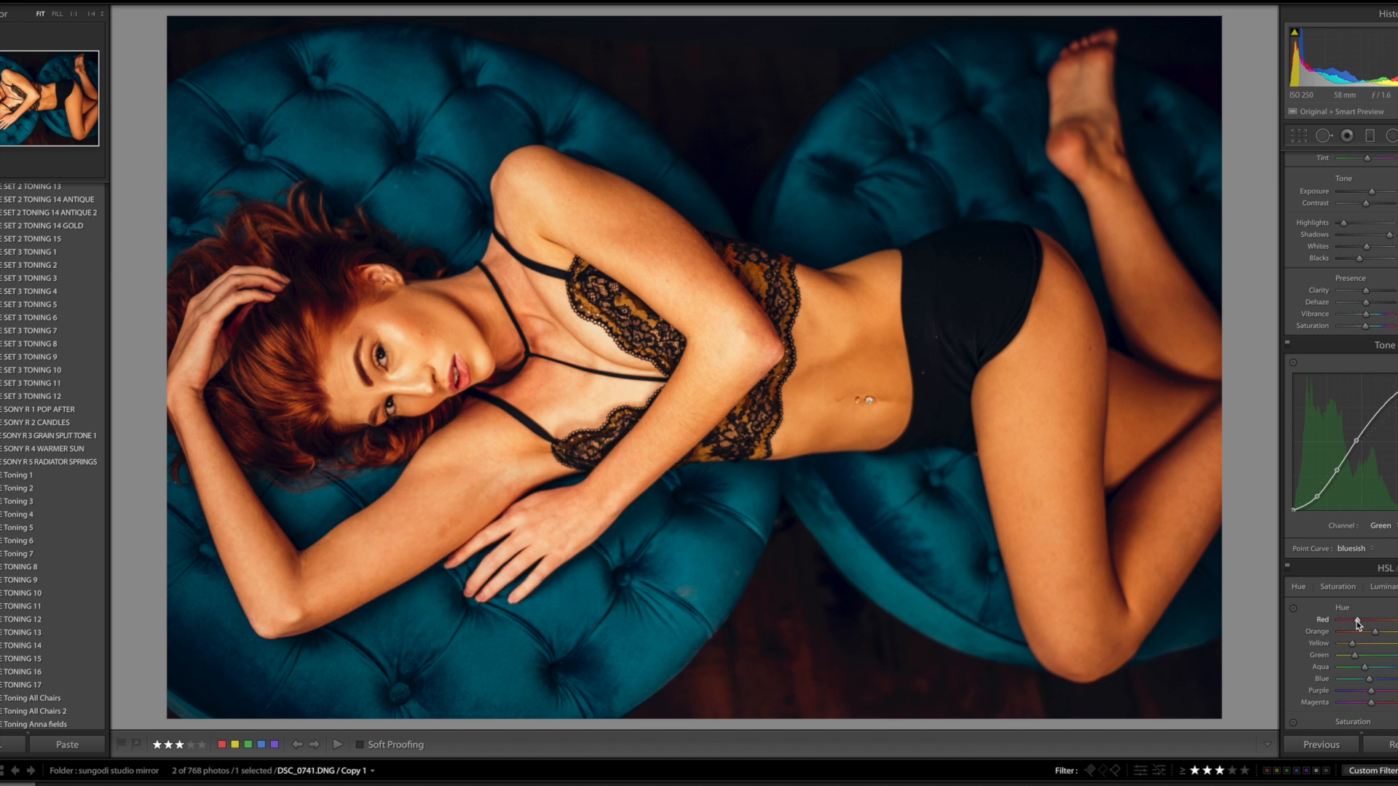
left_click_drag(1355, 620, 1354, 620)
scroll(1341, 441, "up", 3)
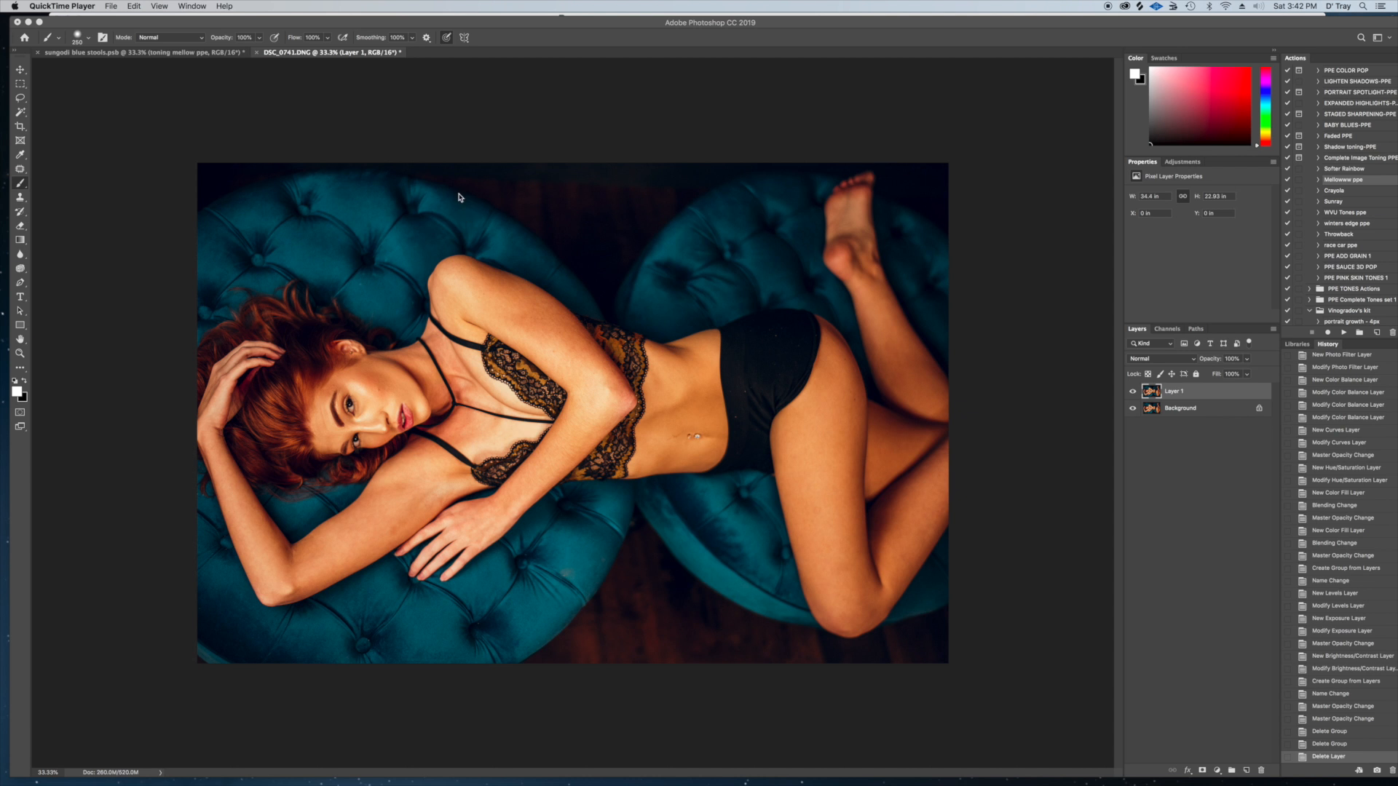
Switch to Photoshop and retouch the skin marks around the navel on Layer 1 with the Patch tool
left_click(20, 170)
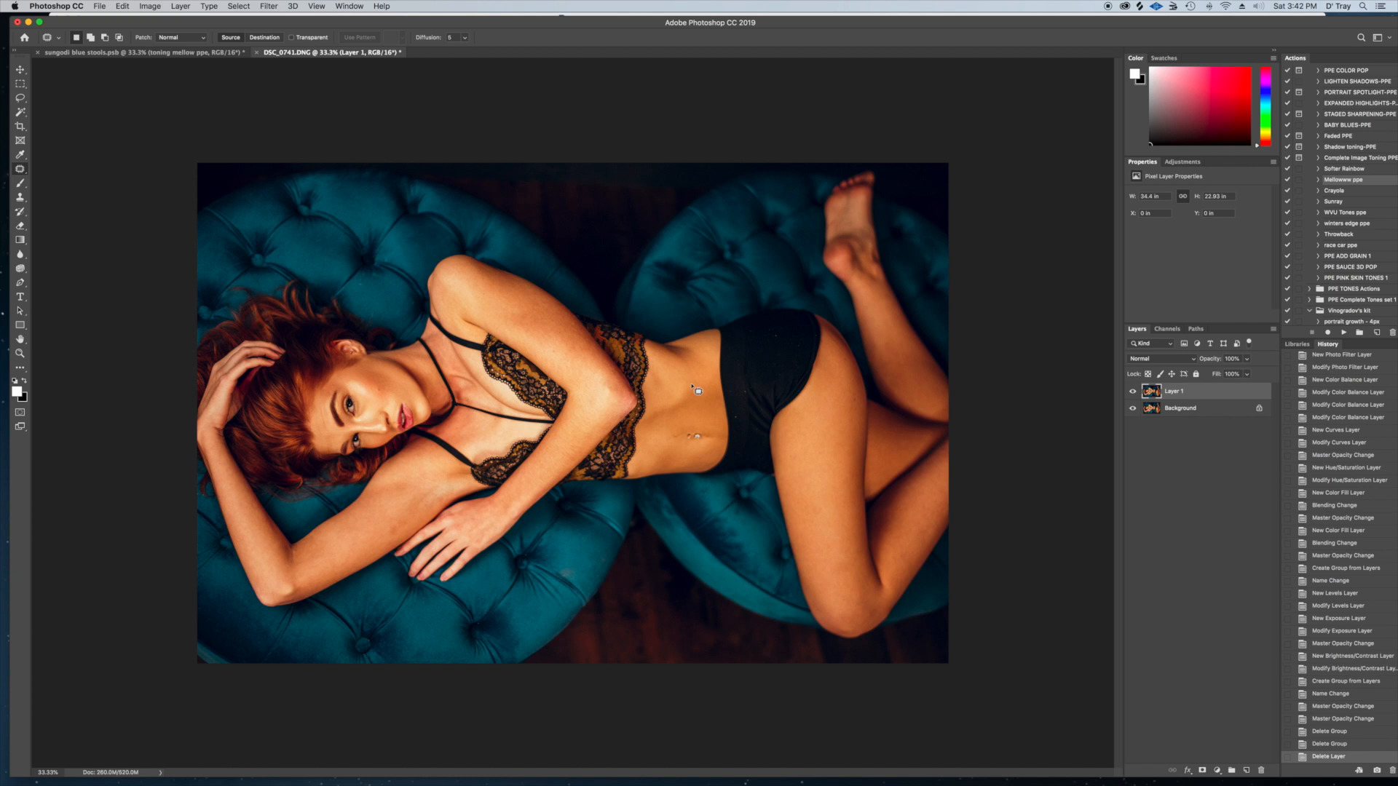
scroll(699, 391, "up", 8)
scroll(901, 422, "right", 3)
scroll(901, 422, "down", 1)
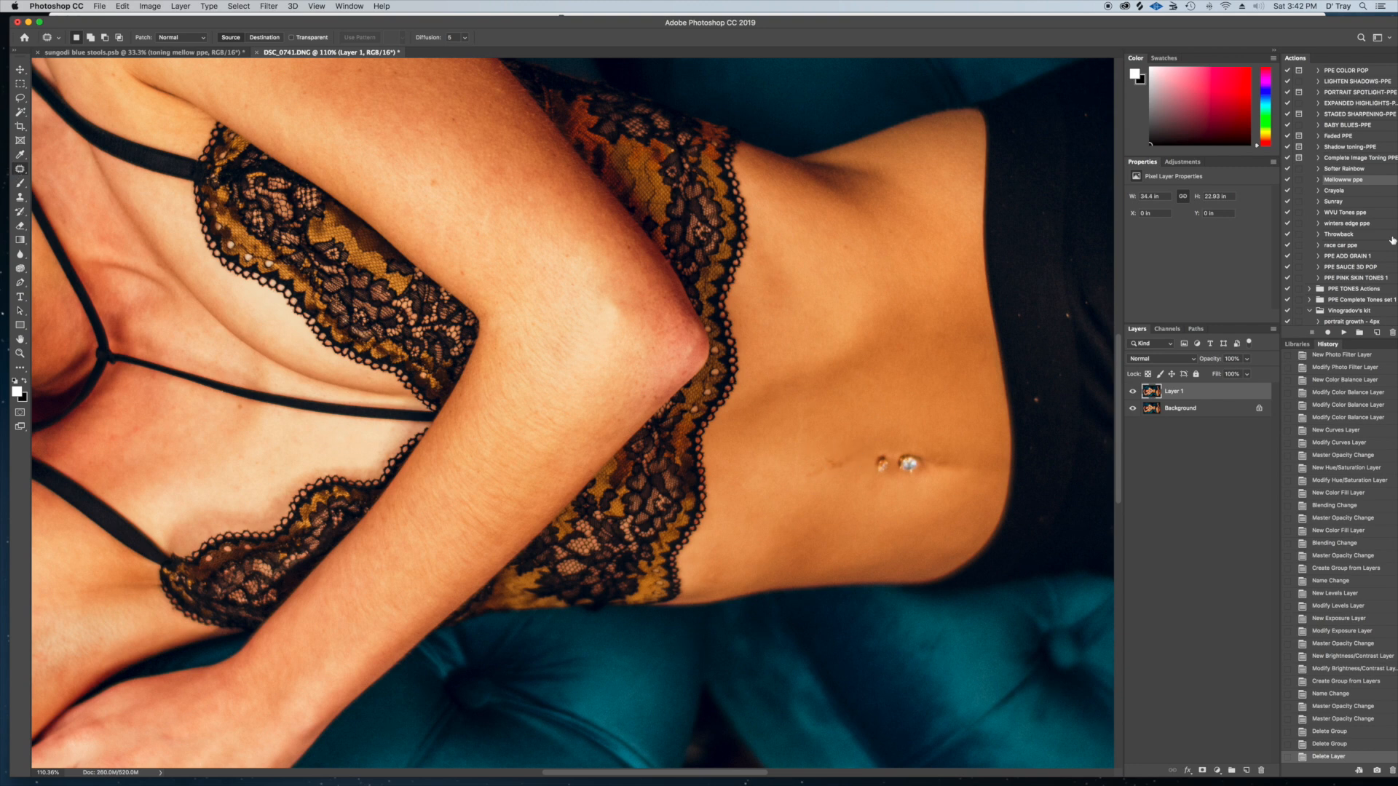
mouse_move(1394, 250)
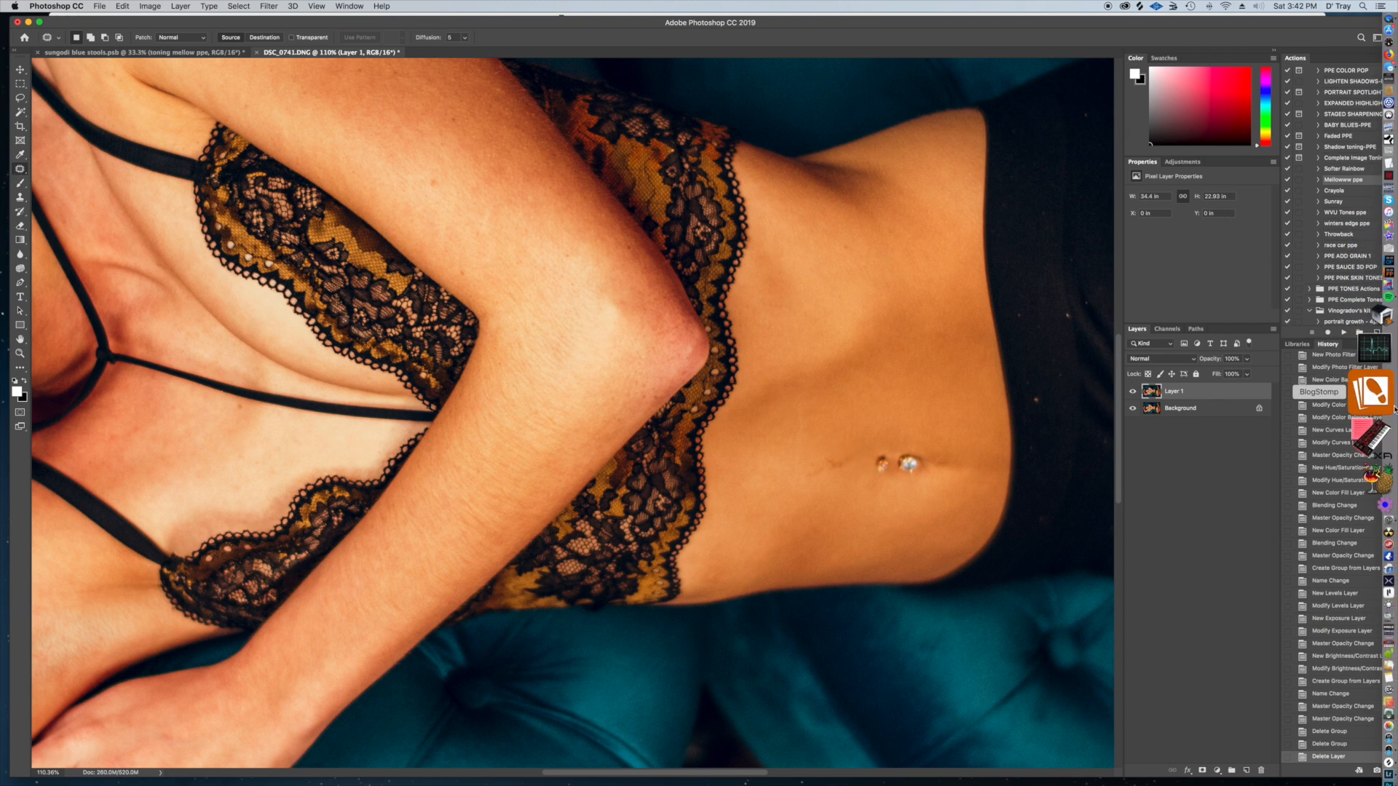
left_click(1375, 478)
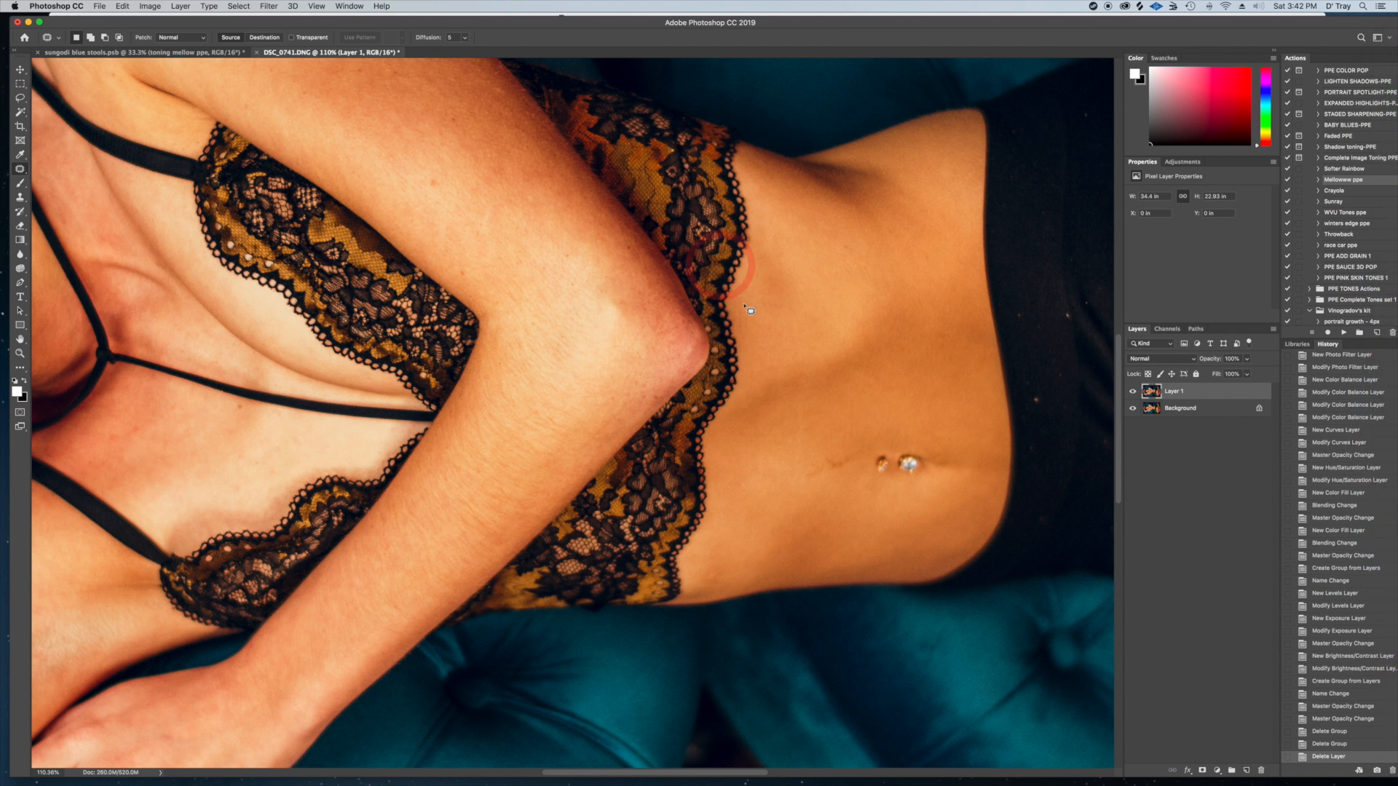
mouse_move(846, 450)
left_mouse_down()
mouse_move(806, 458)
mouse_move(813, 485)
mouse_move(863, 478)
mouse_move(871, 415)
left_mouse_up()
key("ctrl+d")
mouse_move(851, 469)
left_mouse_down()
mouse_move(825, 488)
mouse_move(855, 478)
left_mouse_up()
left_click_drag(844, 485, 871, 507)
key("super+d")
Patch the blemish in the middle of the model's cheek with clean skin nearby
left_click_drag(733, 374, 983, 437)
left_click(662, 357)
left_click_drag(663, 357, 949, 456)
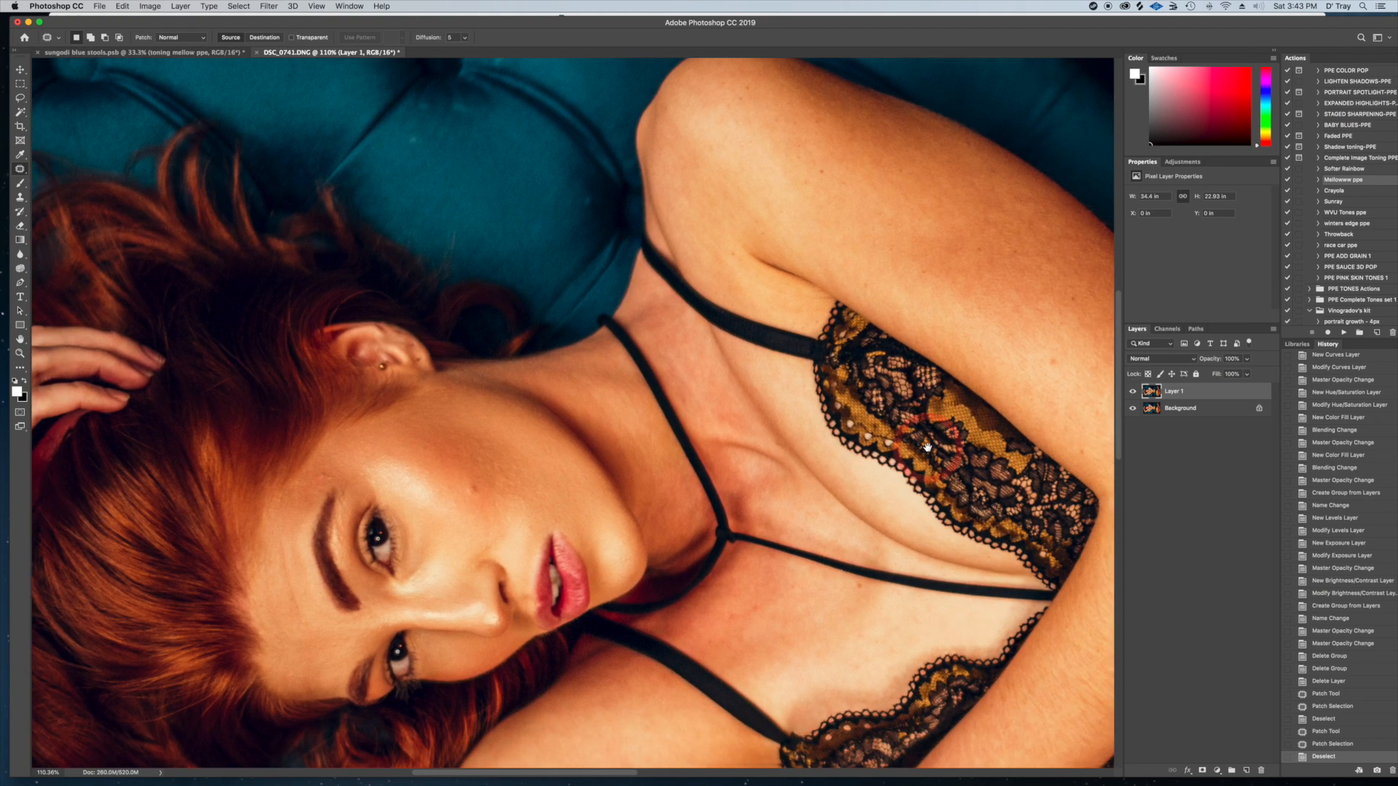
mouse_move(481, 472)
left_mouse_down()
mouse_move(477, 501)
mouse_move(454, 481)
mouse_move(514, 448)
mouse_move(476, 504)
left_mouse_up()
left_click(520, 452)
left_click(522, 509)
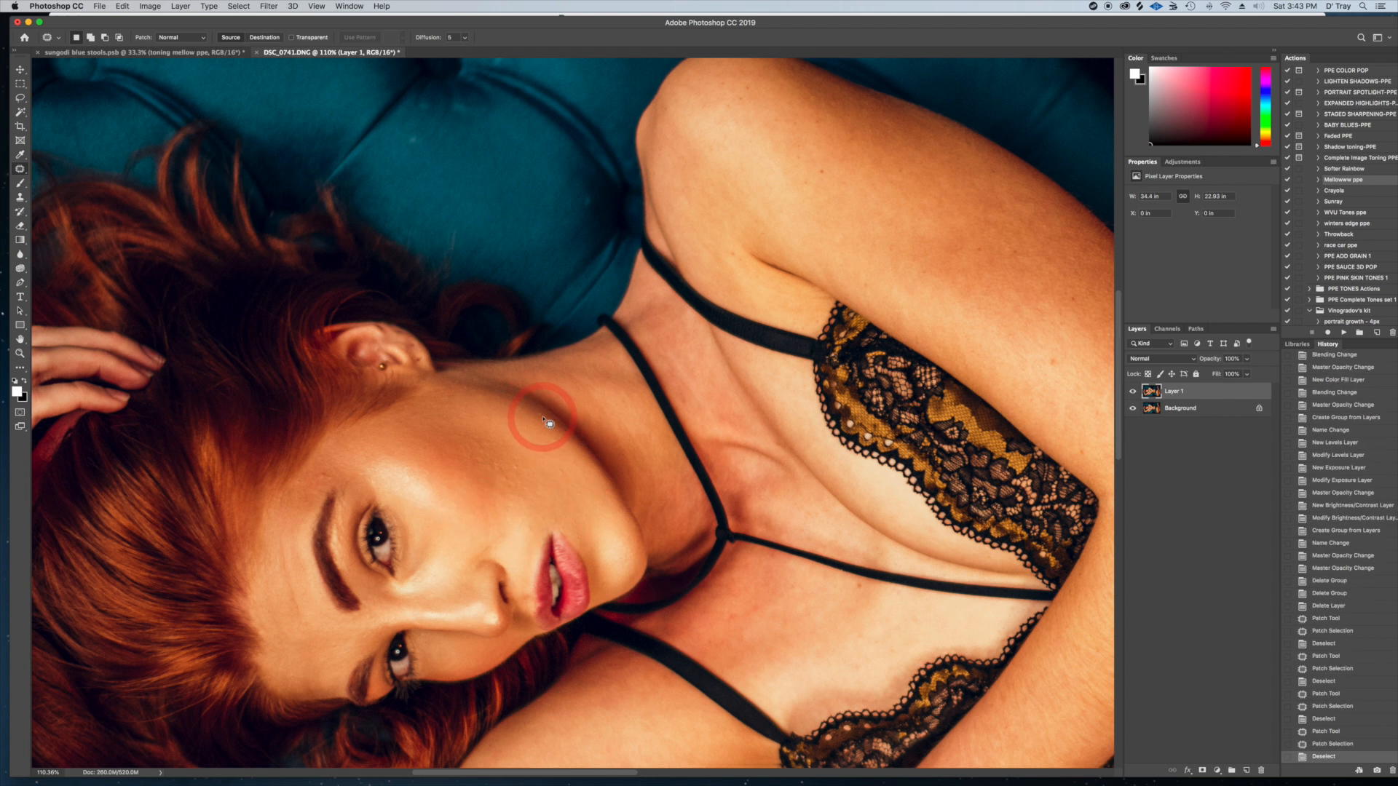
Patch the small spots along the jawline and above the eyebrow
left_click_drag(541, 413, 543, 417)
left_click_drag(543, 417, 538, 423)
left_click(502, 470)
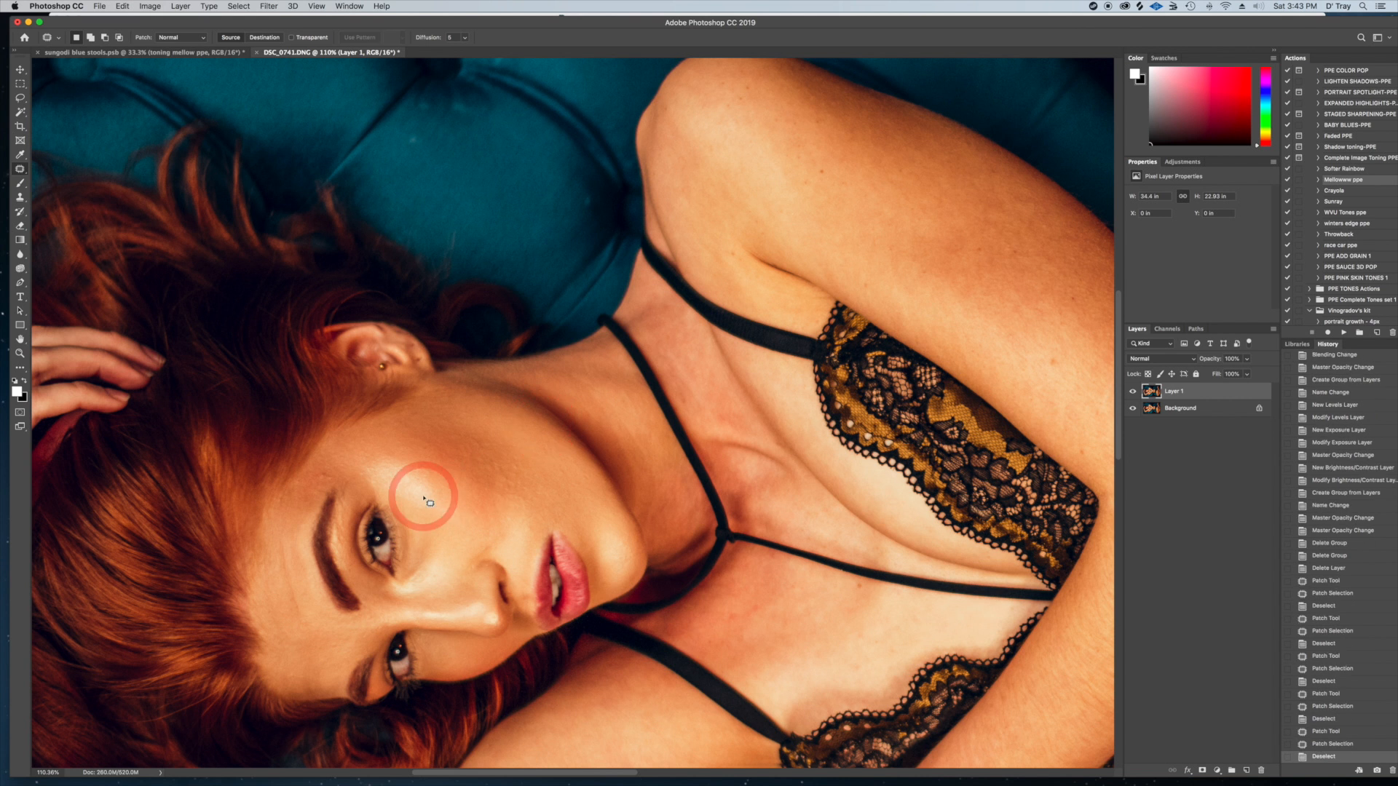
mouse_move(324, 477)
left_mouse_down()
mouse_move(324, 489)
mouse_move(338, 473)
left_mouse_up()
left_click(371, 476)
Patch the blemishes on the lower cheek toward the jaw, clearing the selection after each one
left_click_drag(453, 506, 423, 462)
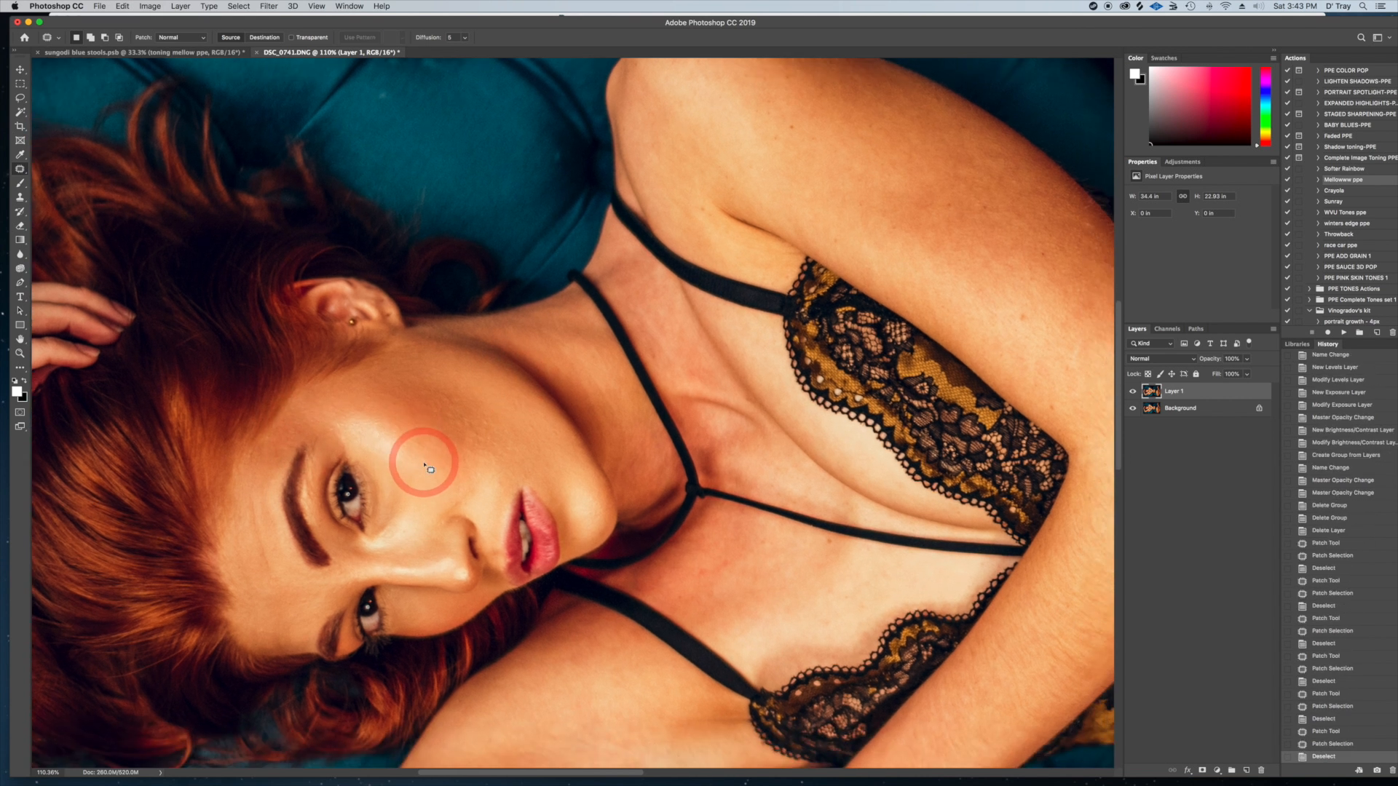
left_click_drag(491, 419, 491, 422)
mouse_move(486, 424)
left_mouse_down()
mouse_move(498, 425)
mouse_move(440, 390)
mouse_move(453, 397)
left_mouse_up()
left_click(483, 402)
key("super+d")
mouse_move(481, 498)
left_mouse_down()
mouse_move(475, 442)
mouse_move(455, 430)
mouse_move(440, 444)
mouse_move(472, 429)
mouse_move(439, 431)
left_mouse_up()
key("super+d")
mouse_move(485, 411)
left_mouse_down()
mouse_move(479, 424)
mouse_move(507, 411)
mouse_move(493, 409)
left_mouse_up()
left_click_drag(497, 417, 481, 415)
key("super+d")
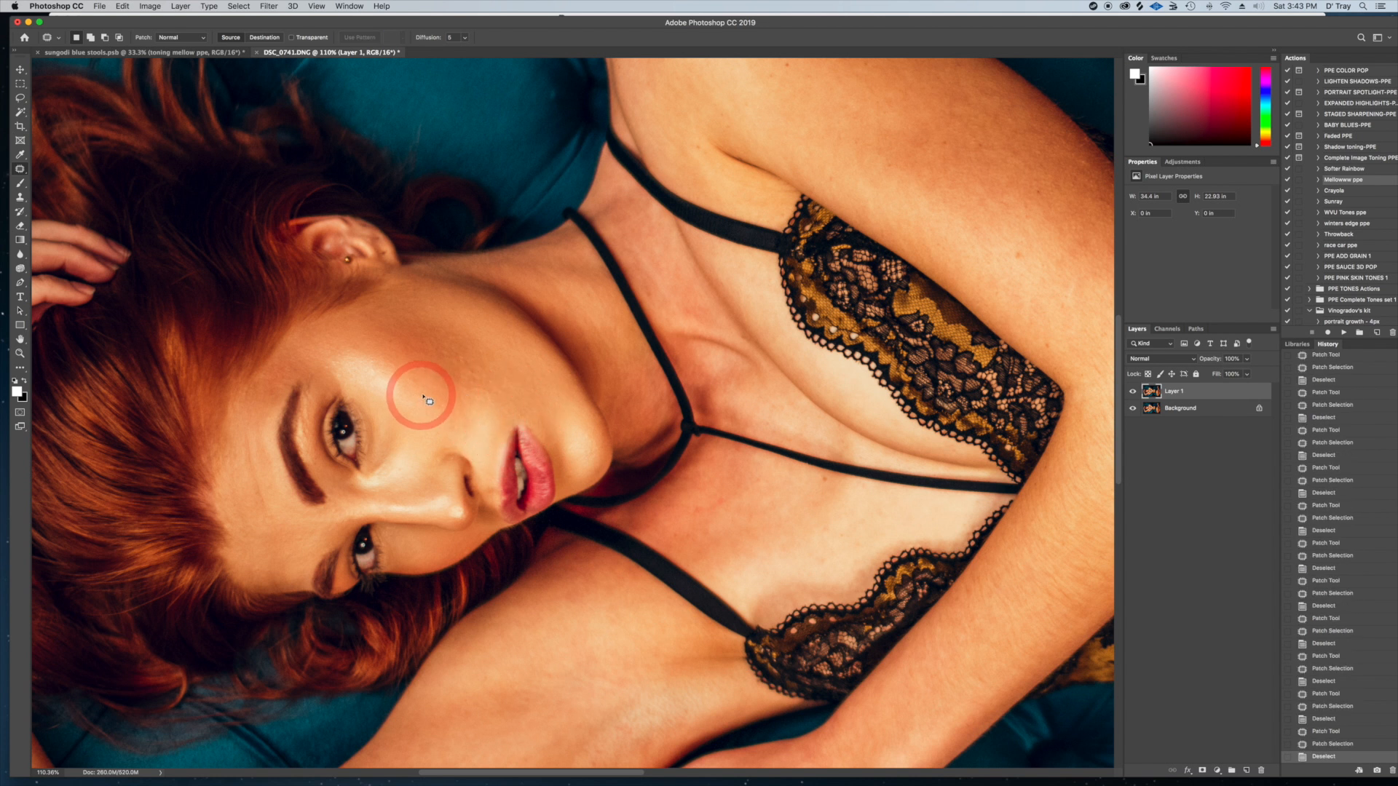
Patch the remaining skin imperfections across the face and upper cheek, finishing with nothing selected
mouse_move(423, 393)
left_mouse_down()
mouse_move(422, 372)
mouse_move(419, 384)
mouse_move(391, 363)
mouse_move(468, 388)
mouse_move(437, 409)
mouse_move(433, 396)
mouse_move(505, 406)
mouse_move(472, 418)
mouse_move(452, 385)
left_mouse_up()
left_click(512, 509)
left_click(449, 410)
left_click(462, 540)
left_click(539, 407)
left_click_drag(451, 319, 463, 315)
left_click(265, 462)
left_click(489, 390)
left_click_drag(440, 311, 445, 318)
key("super+d")
left_click_drag(446, 317, 451, 322)
key("super+d")
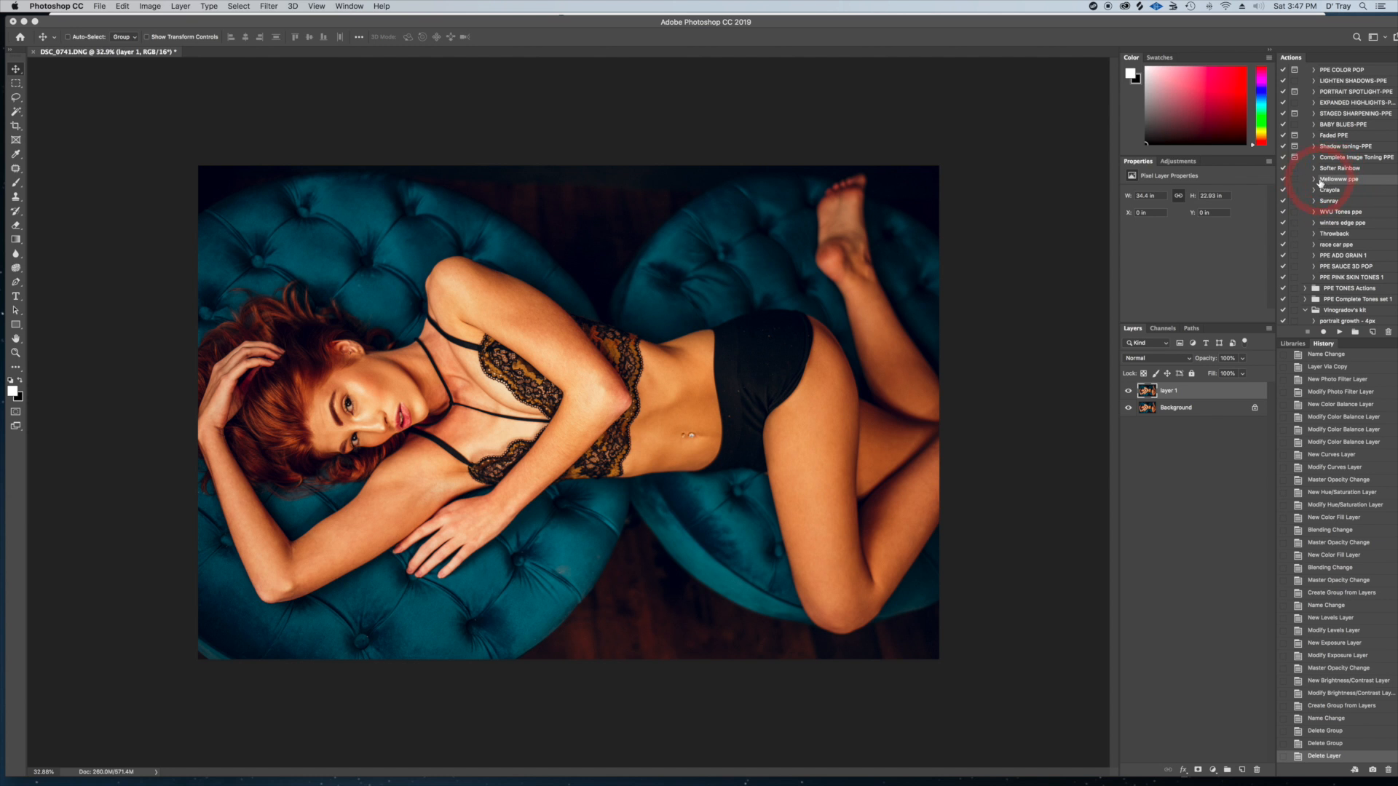
Run the Mellowww ppe action and compare the image with its toning mellow ppe group hidden and shown
left_click(1338, 333)
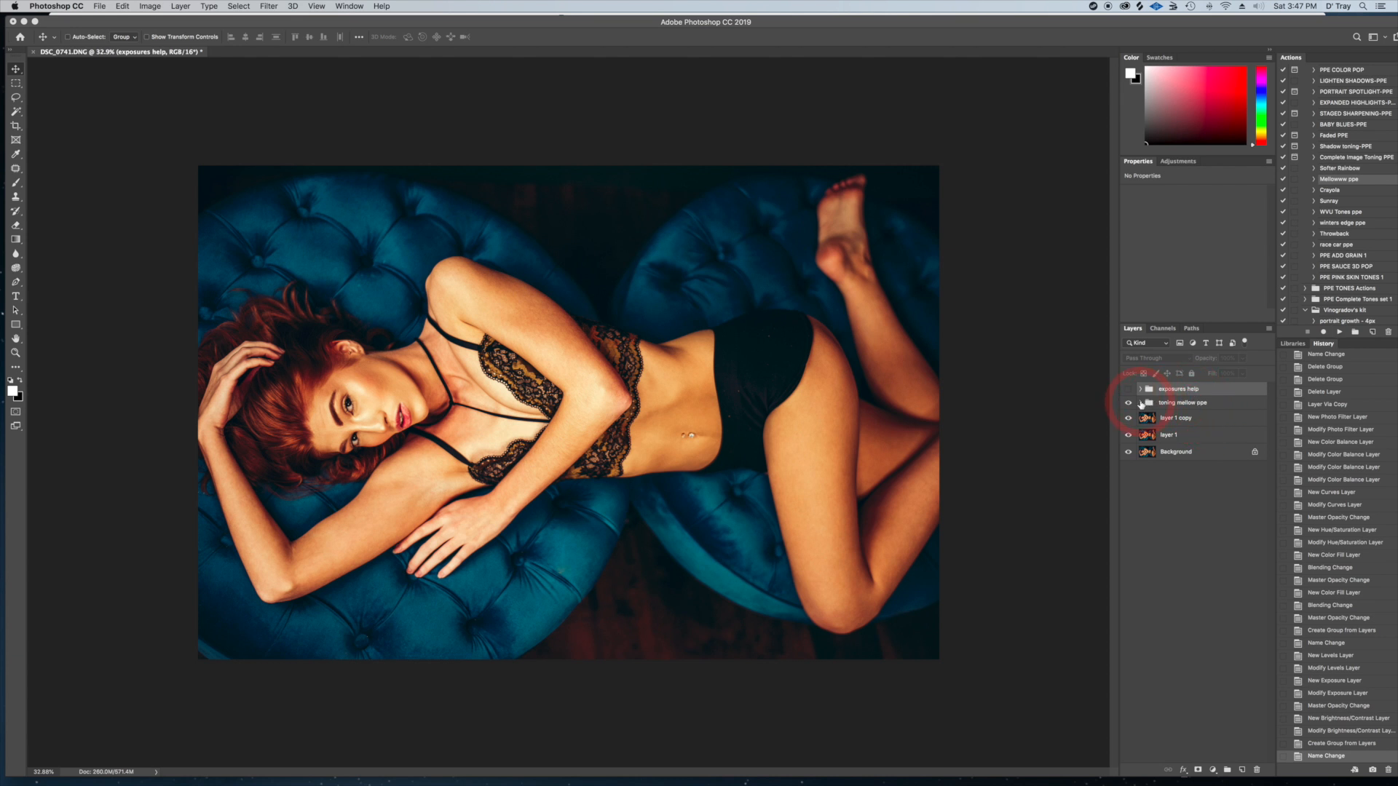
left_click(1141, 403)
left_click(1129, 403)
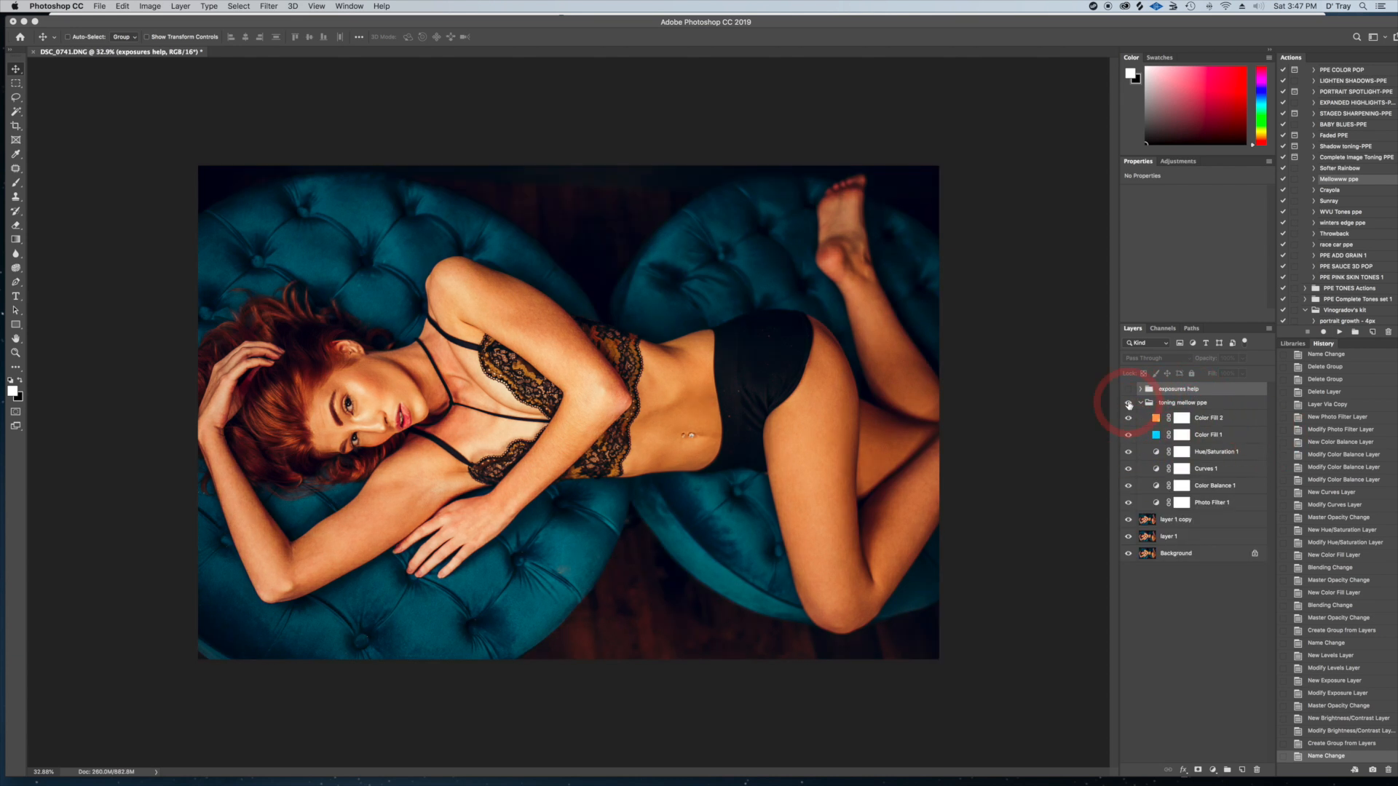
left_click(1129, 403)
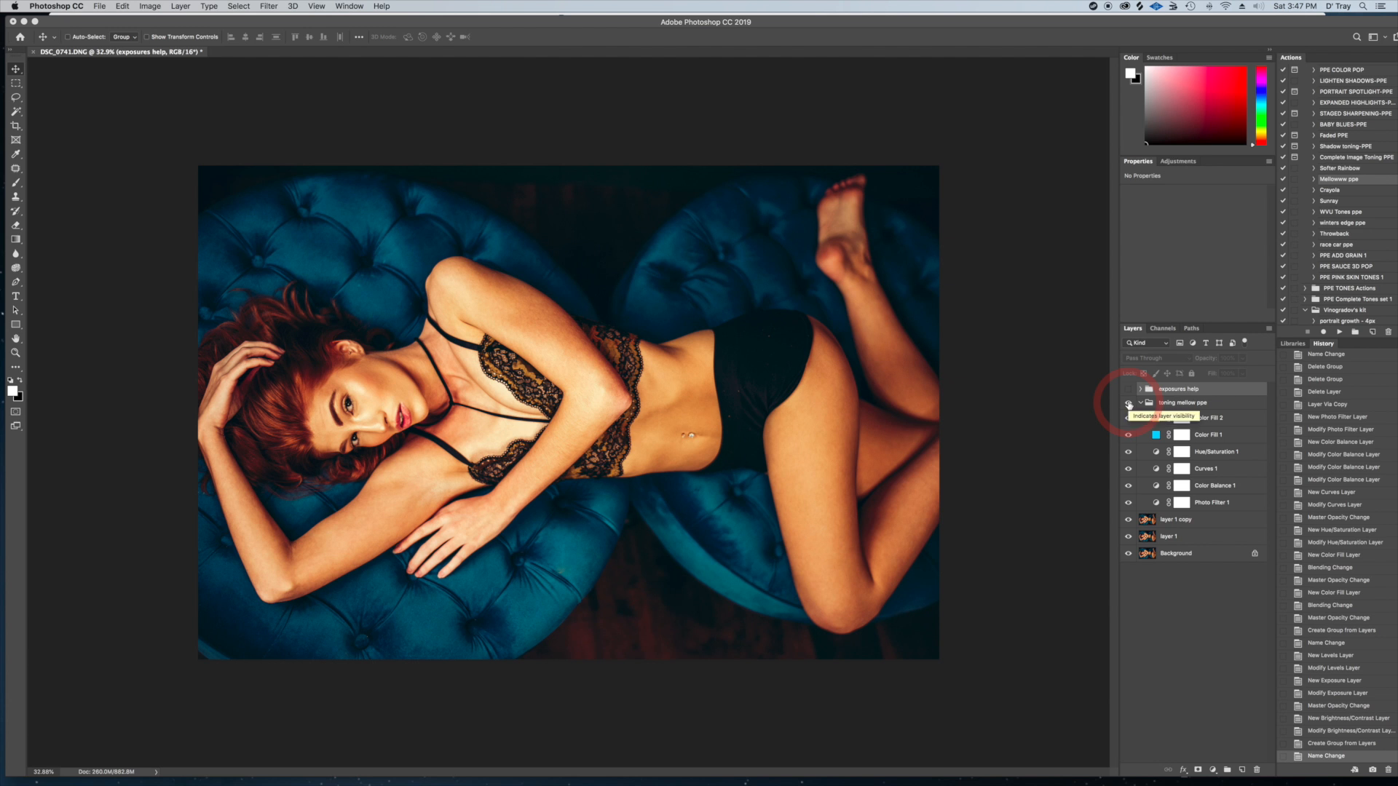
left_click(1129, 403)
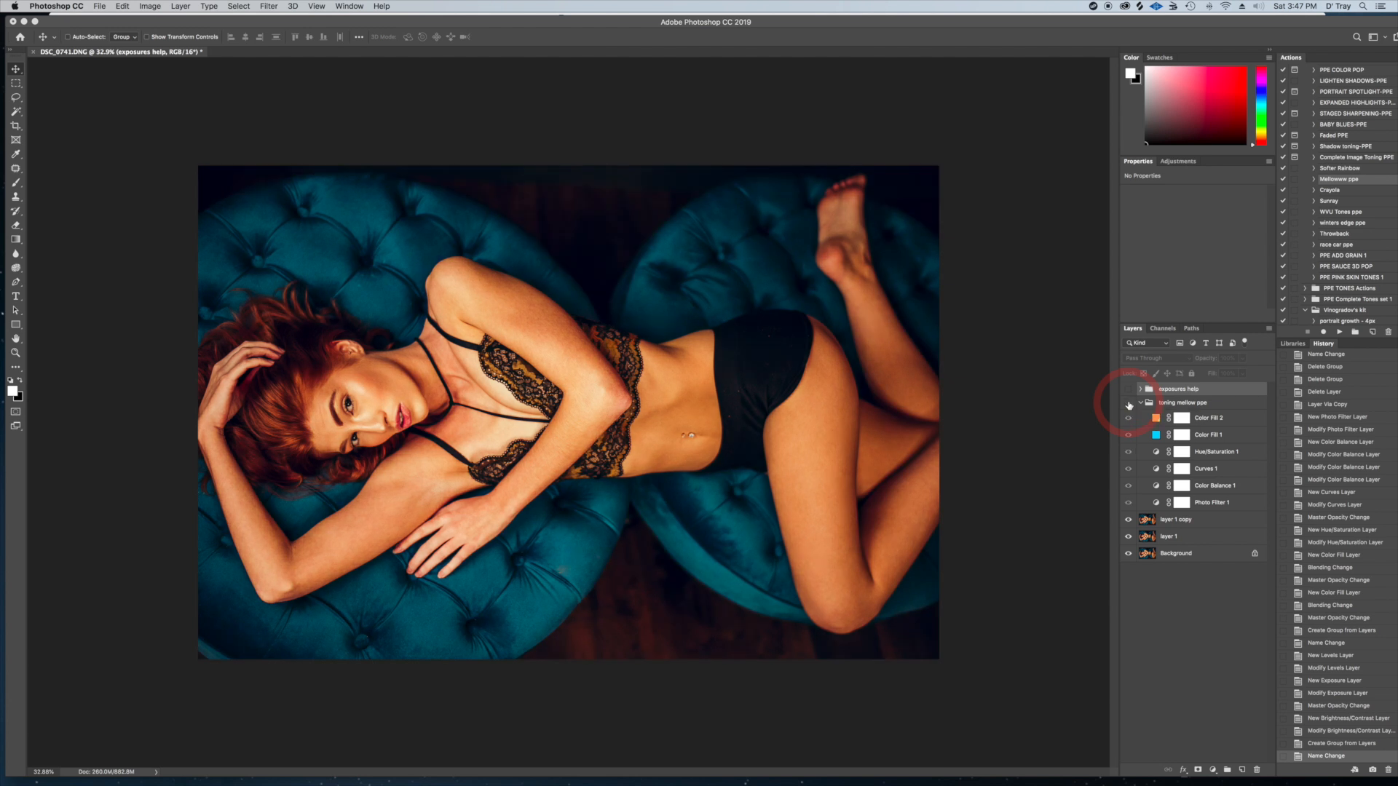
left_click(1129, 403)
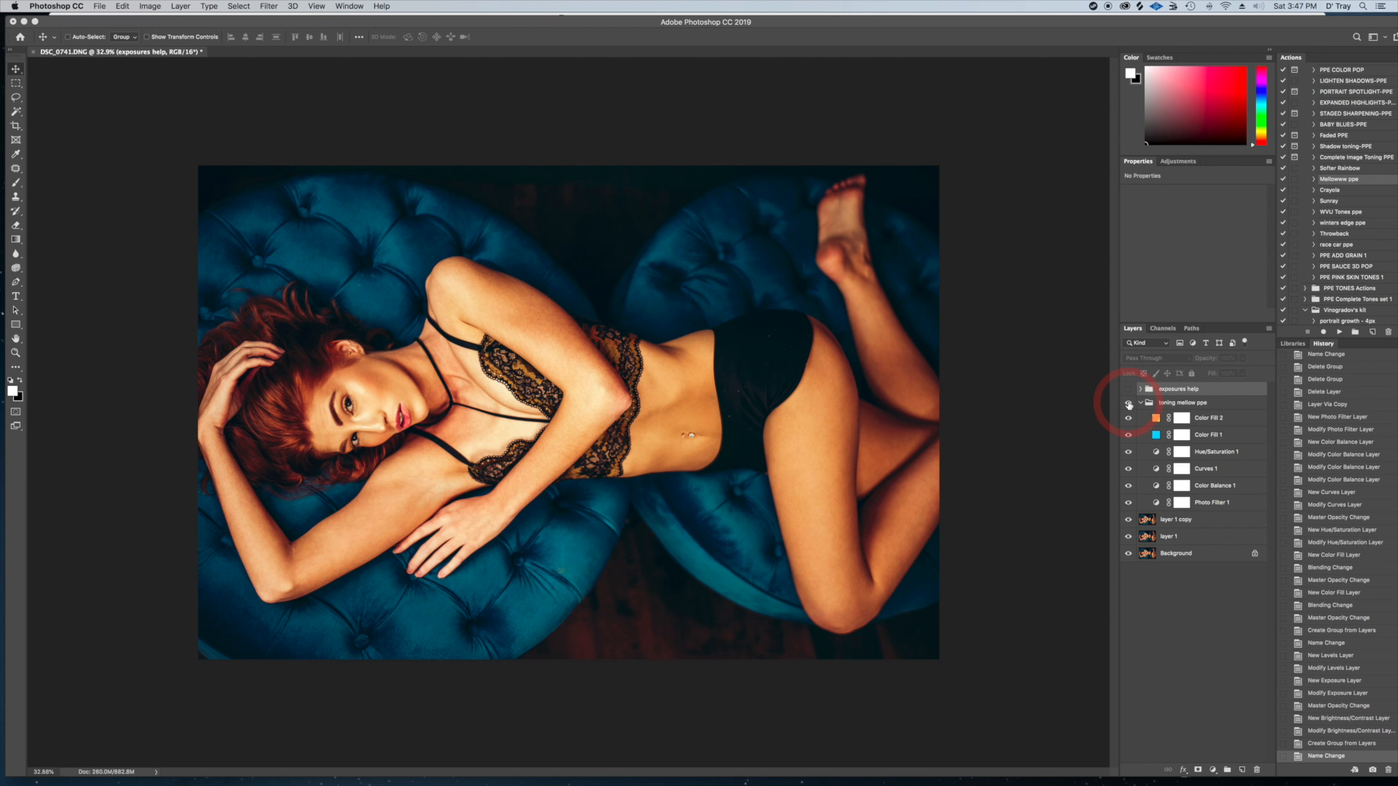
Set the opacity of Color Fill 2 to 2% and of Color Fill 1 to 4% in the toning group
left_click(1209, 418)
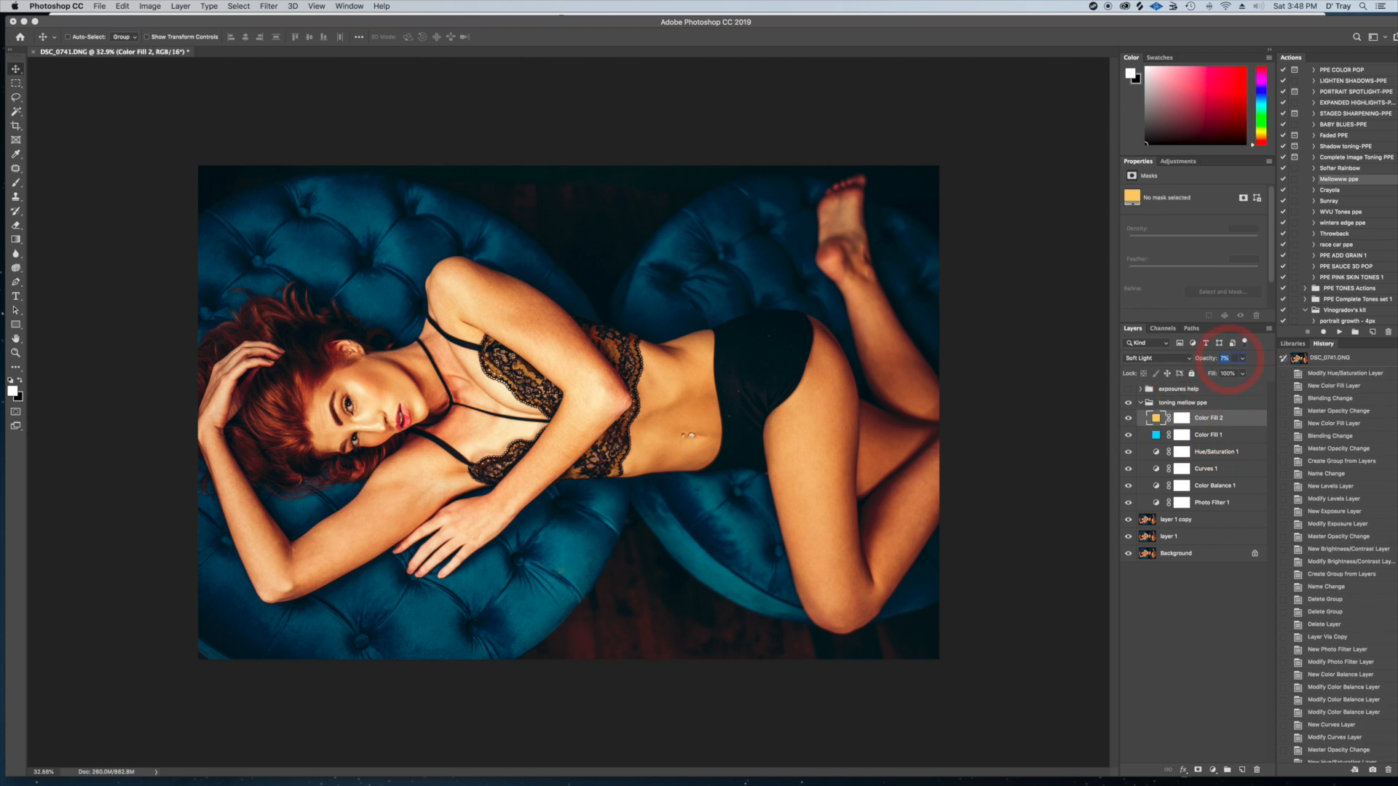
type("2")
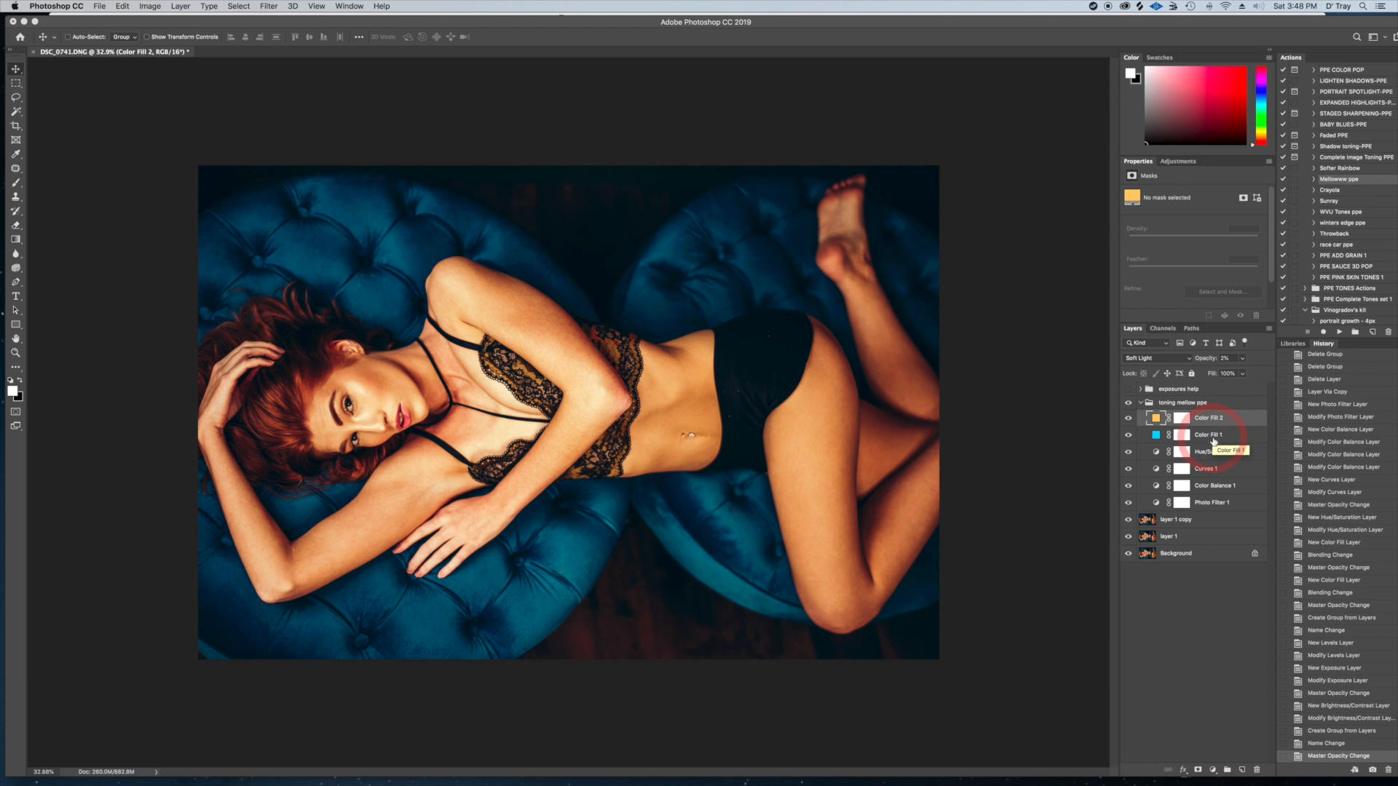
left_click(1212, 435)
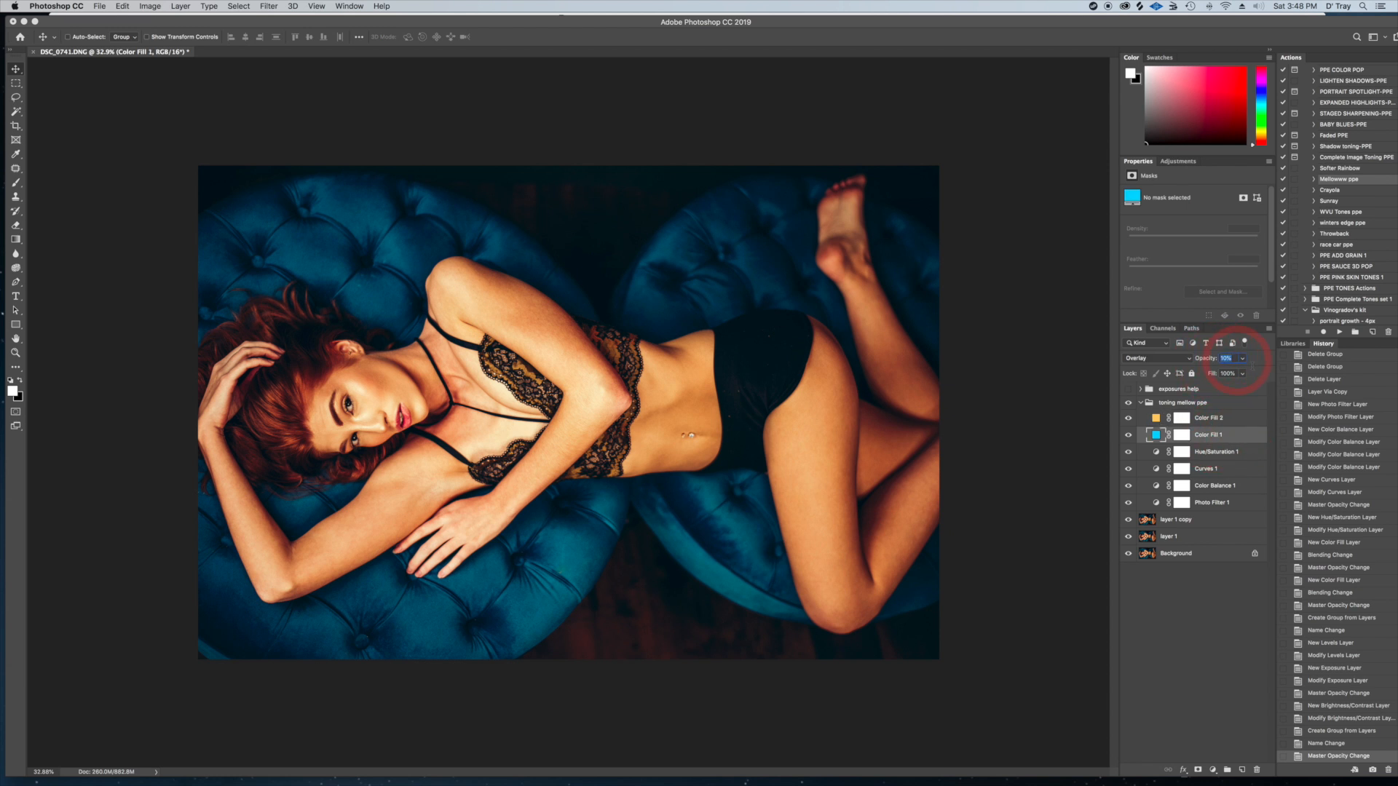
type("4")
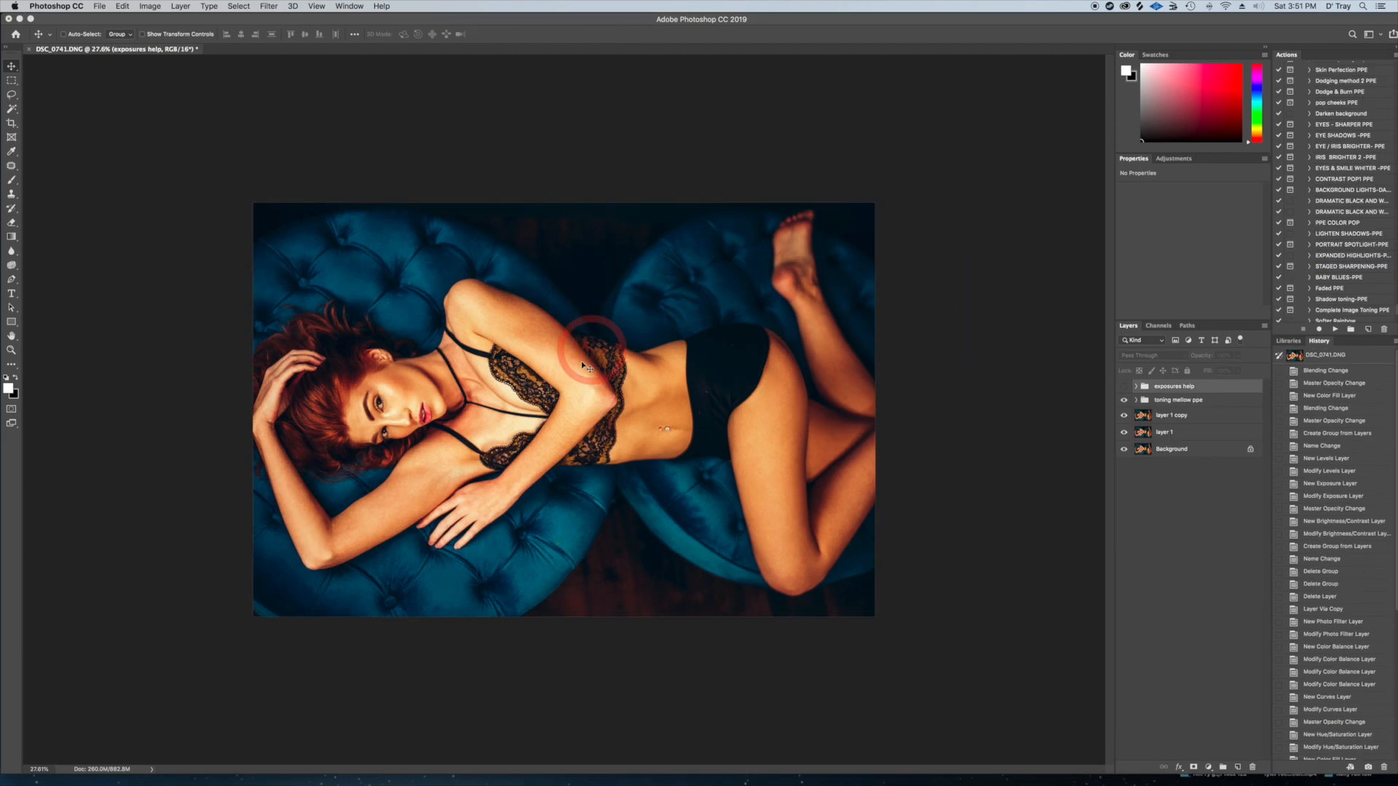
Run the EYES & SMILE WHITER -PPE action and select the mask of its TEETH-EYE WHITEN layer
scroll(567, 374, "up", 5)
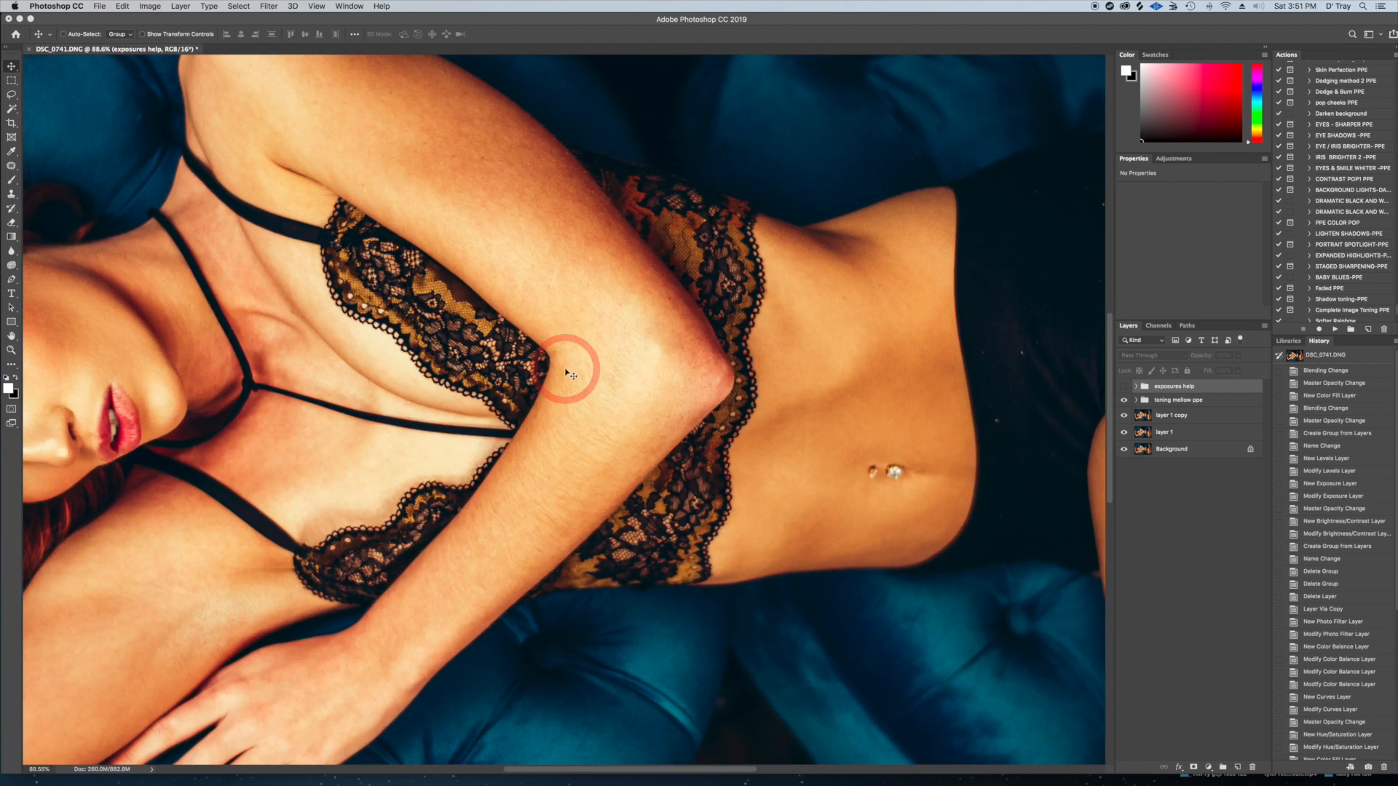
left_click_drag(362, 321, 714, 324)
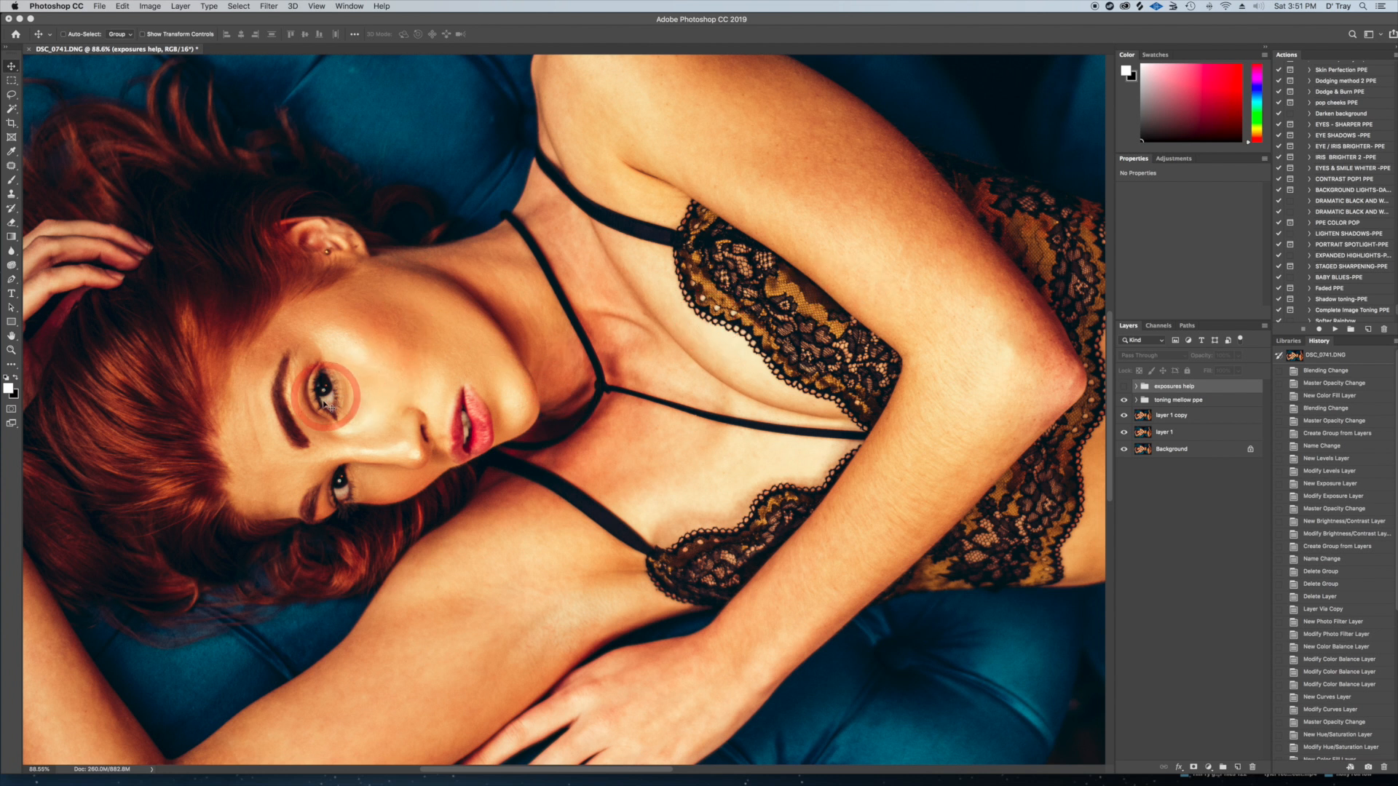
left_click(1344, 169)
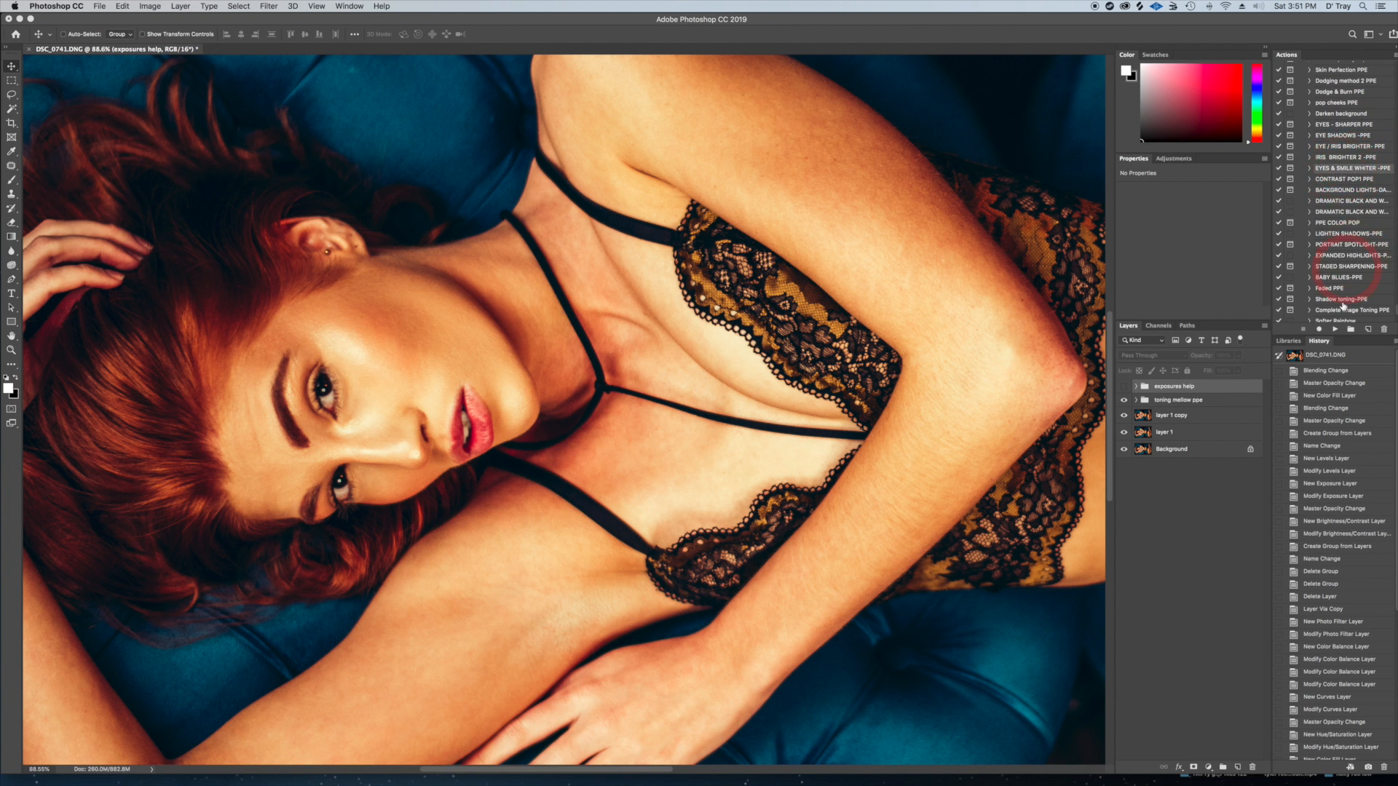
left_click(1337, 330)
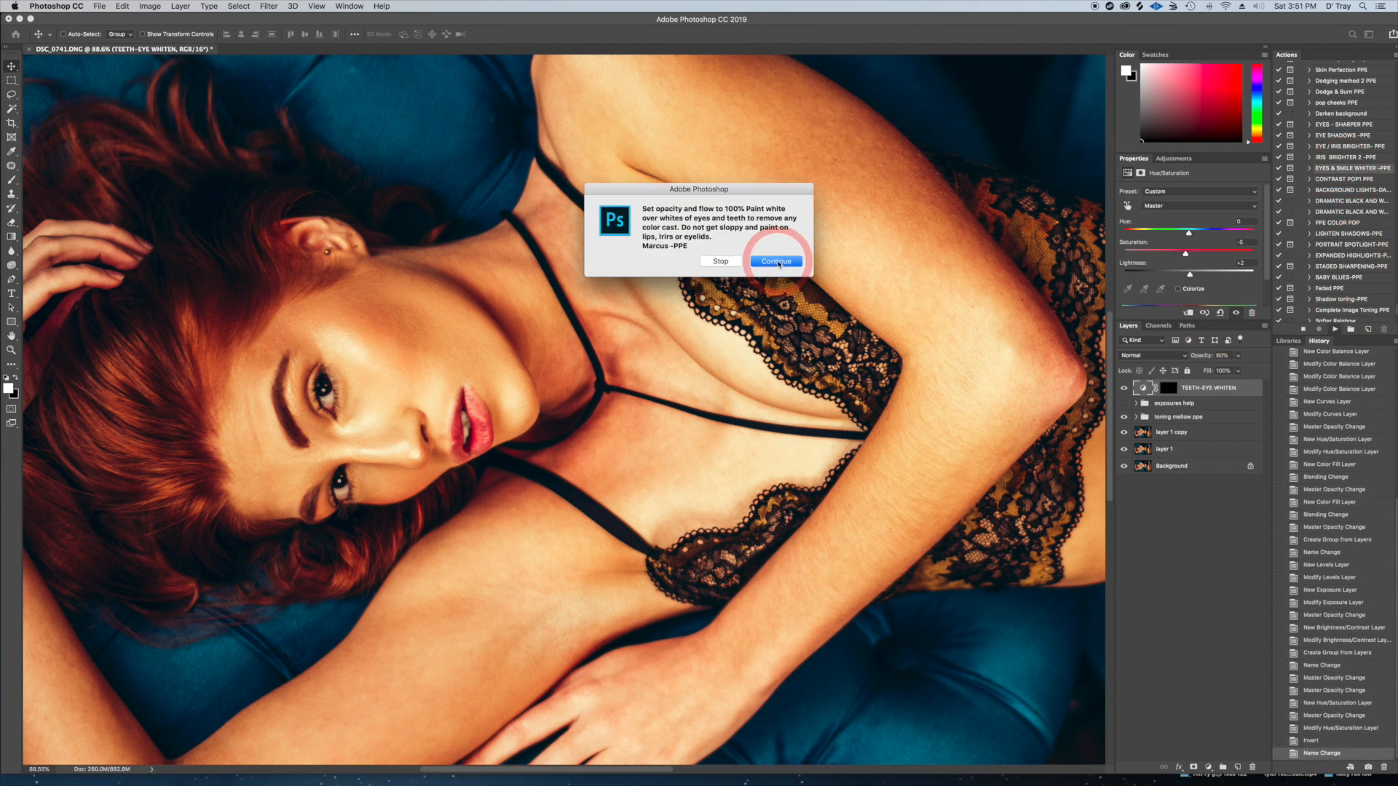
left_click(778, 262)
left_click(1179, 400)
left_click(1169, 389)
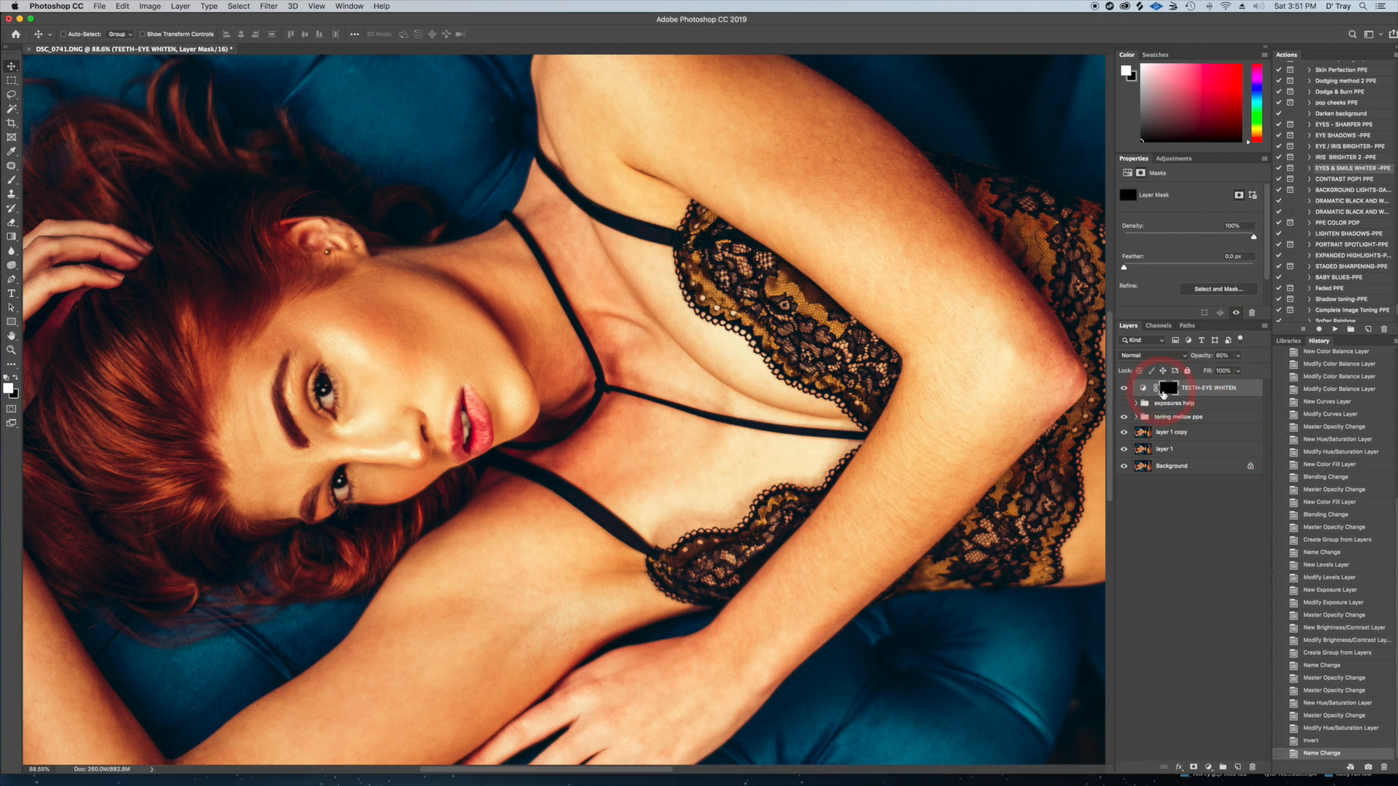
Brush white over the whites of both eyes and the teeth on the TEETH-EYE WHITEN layer mask
left_click(11, 179)
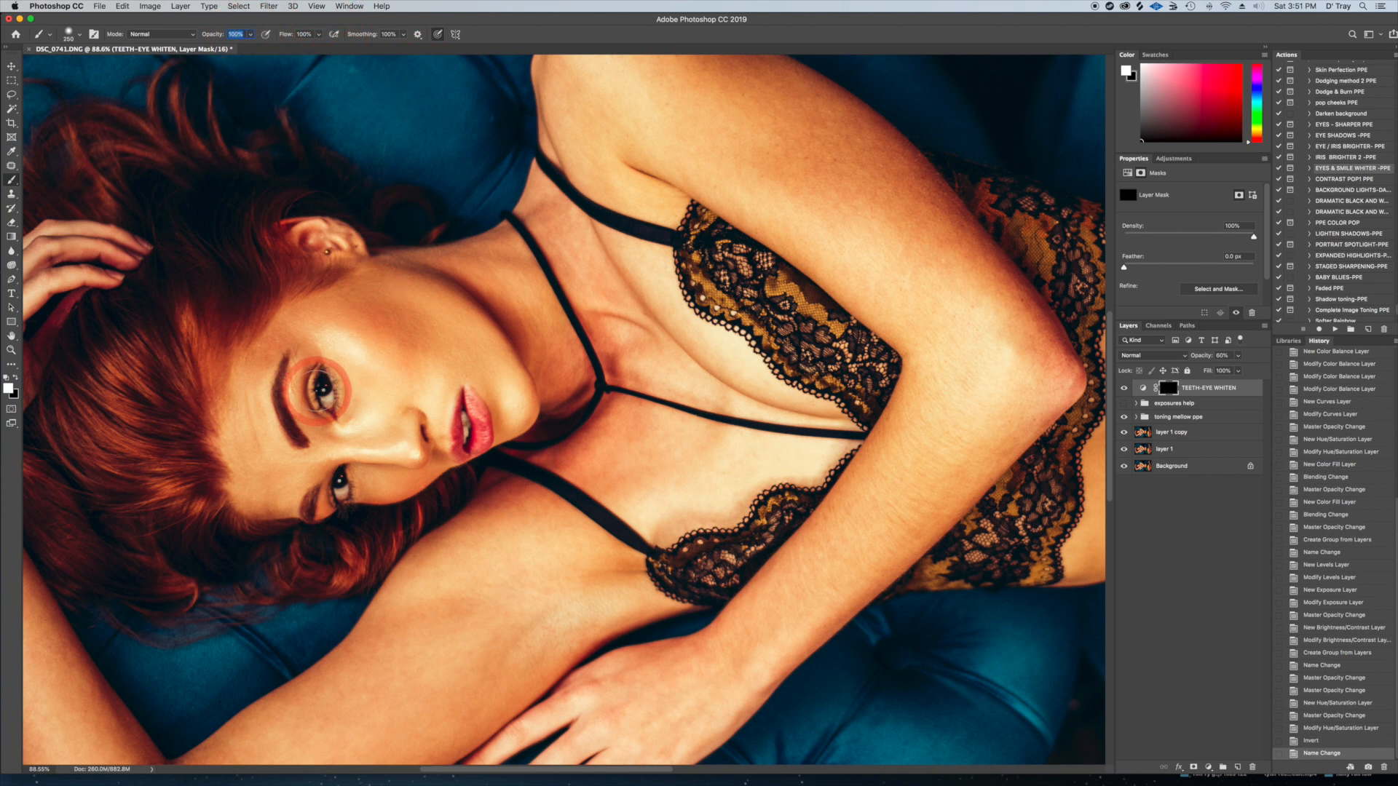
scroll(318, 389, "up", 5)
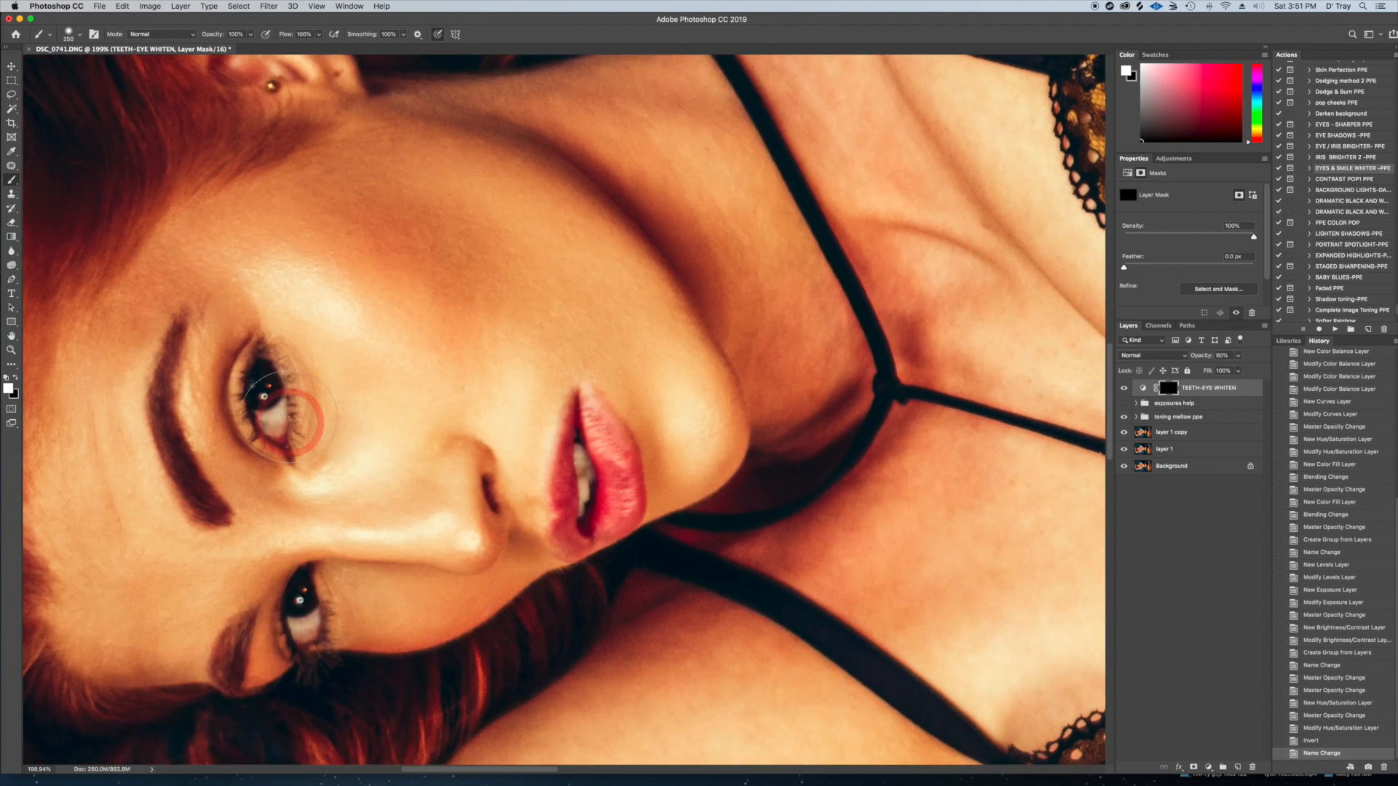
key("bracketleft")
key("bracketleft")
key("bracketleft")
key("bracketleft")
key("bracketleft")
key("bracketleft")
key("bracketleft")
key("bracketleft")
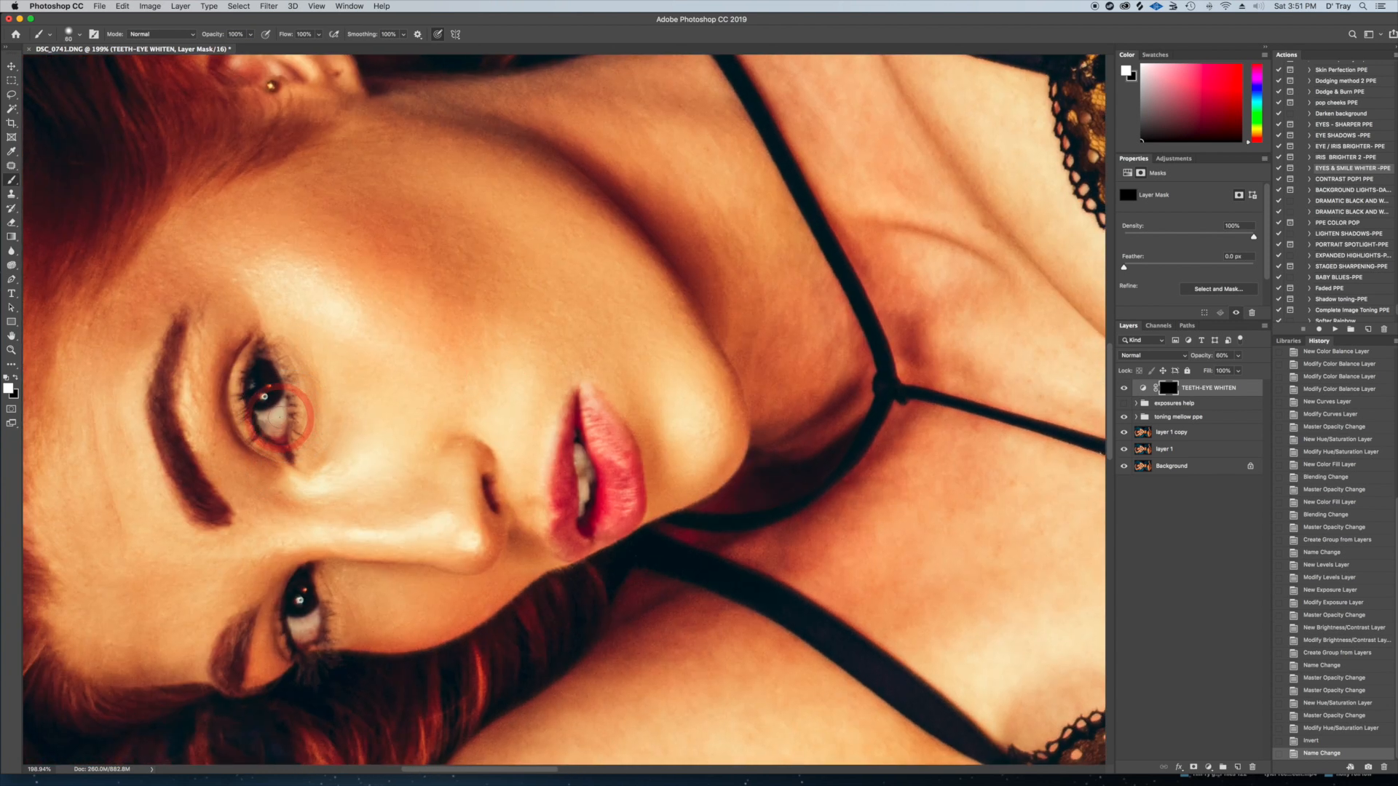
mouse_move(280, 413)
left_mouse_down()
mouse_move(265, 416)
mouse_move(288, 437)
mouse_move(304, 426)
mouse_move(262, 427)
mouse_move(291, 404)
mouse_move(280, 425)
left_mouse_up()
mouse_move(309, 644)
left_mouse_down()
mouse_move(314, 626)
mouse_move(301, 625)
mouse_move(308, 634)
mouse_move(321, 615)
mouse_move(309, 656)
mouse_move(309, 625)
left_mouse_up()
left_click_drag(279, 412, 273, 422)
key("bracketleft")
mouse_move(582, 455)
left_mouse_down()
mouse_move(575, 447)
mouse_move(585, 495)
mouse_move(581, 462)
left_mouse_up()
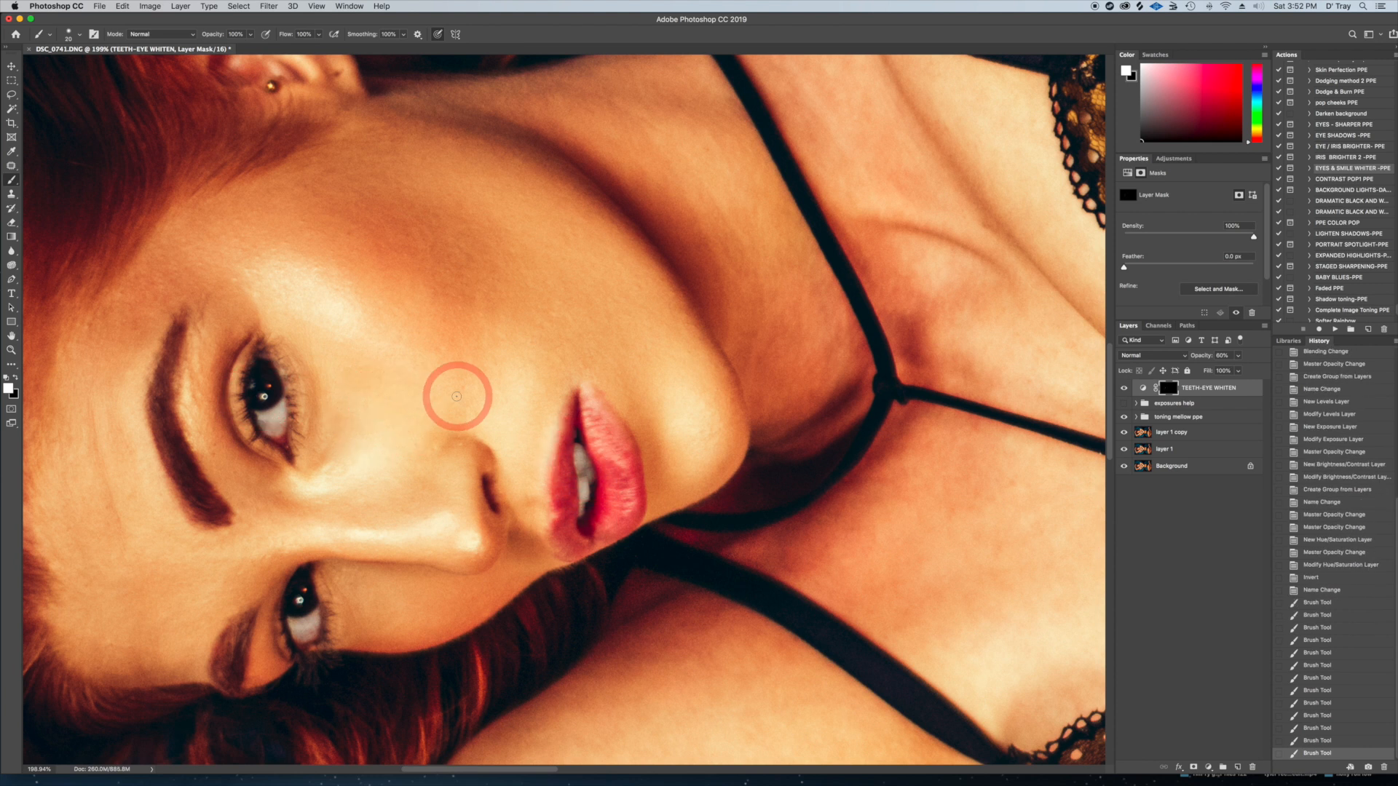
Compare the image with the TEETH-EYE WHITEN layer hidden and shown, and set the layer's opacity to 80%
scroll(457, 396, "down", 3)
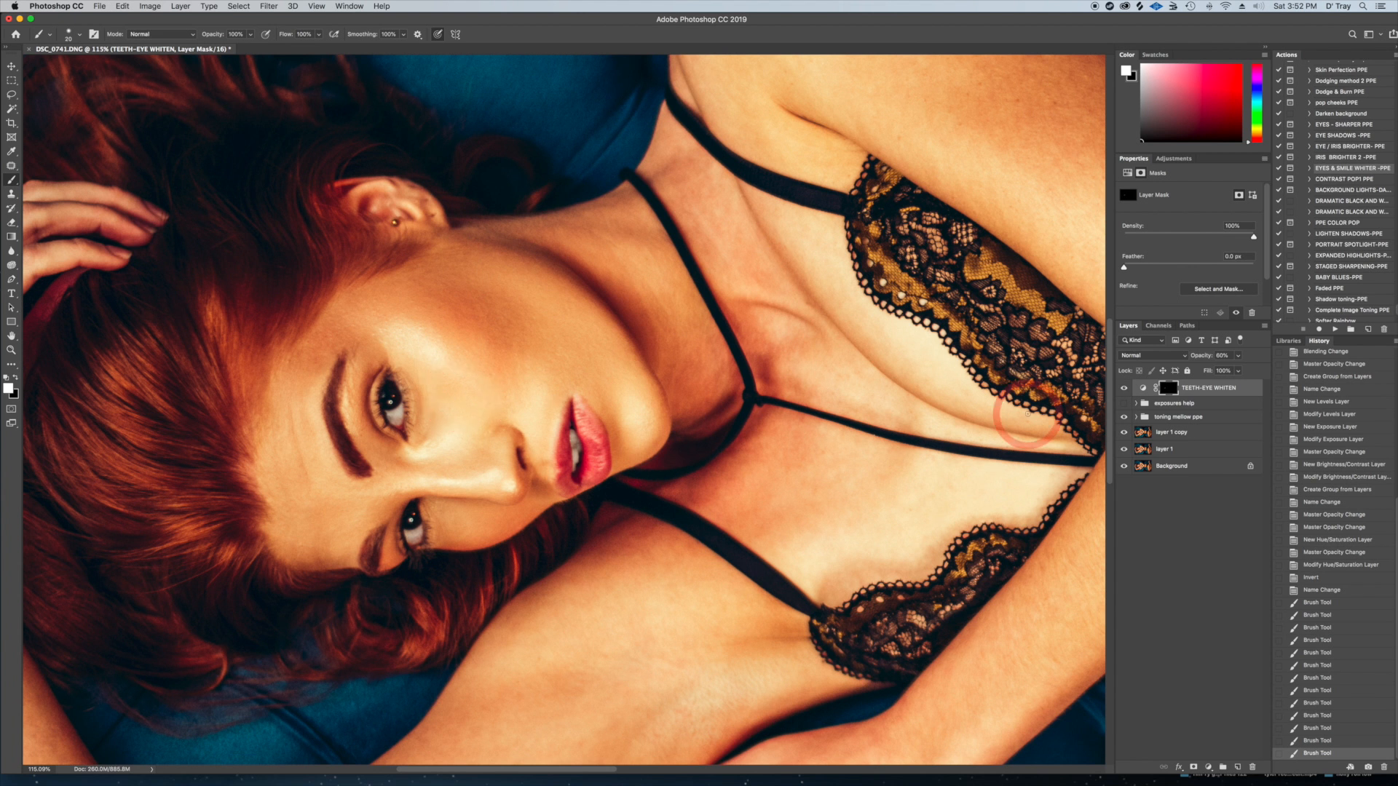
left_click(1123, 388)
left_click(1124, 389)
left_click(1124, 389)
left_click(1123, 389)
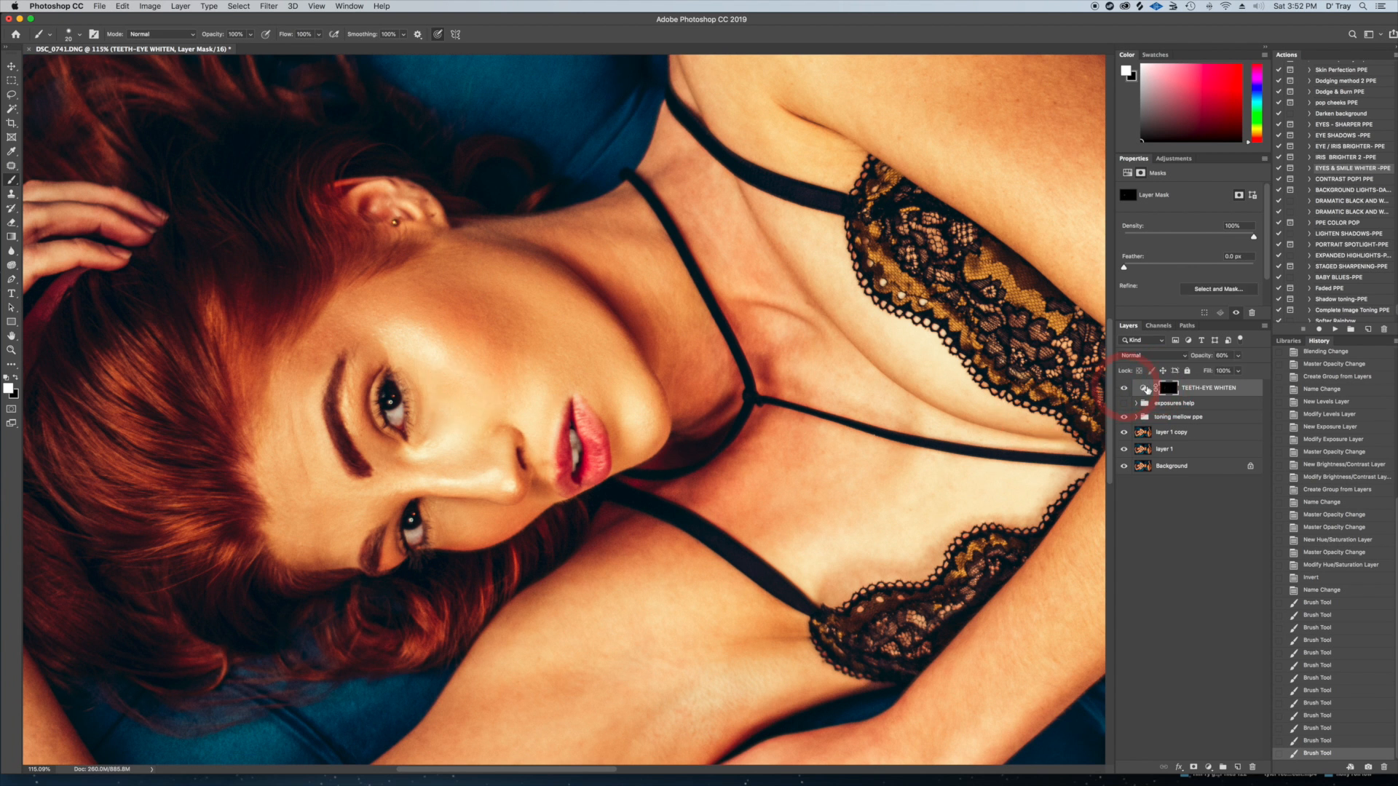
left_click(1237, 356)
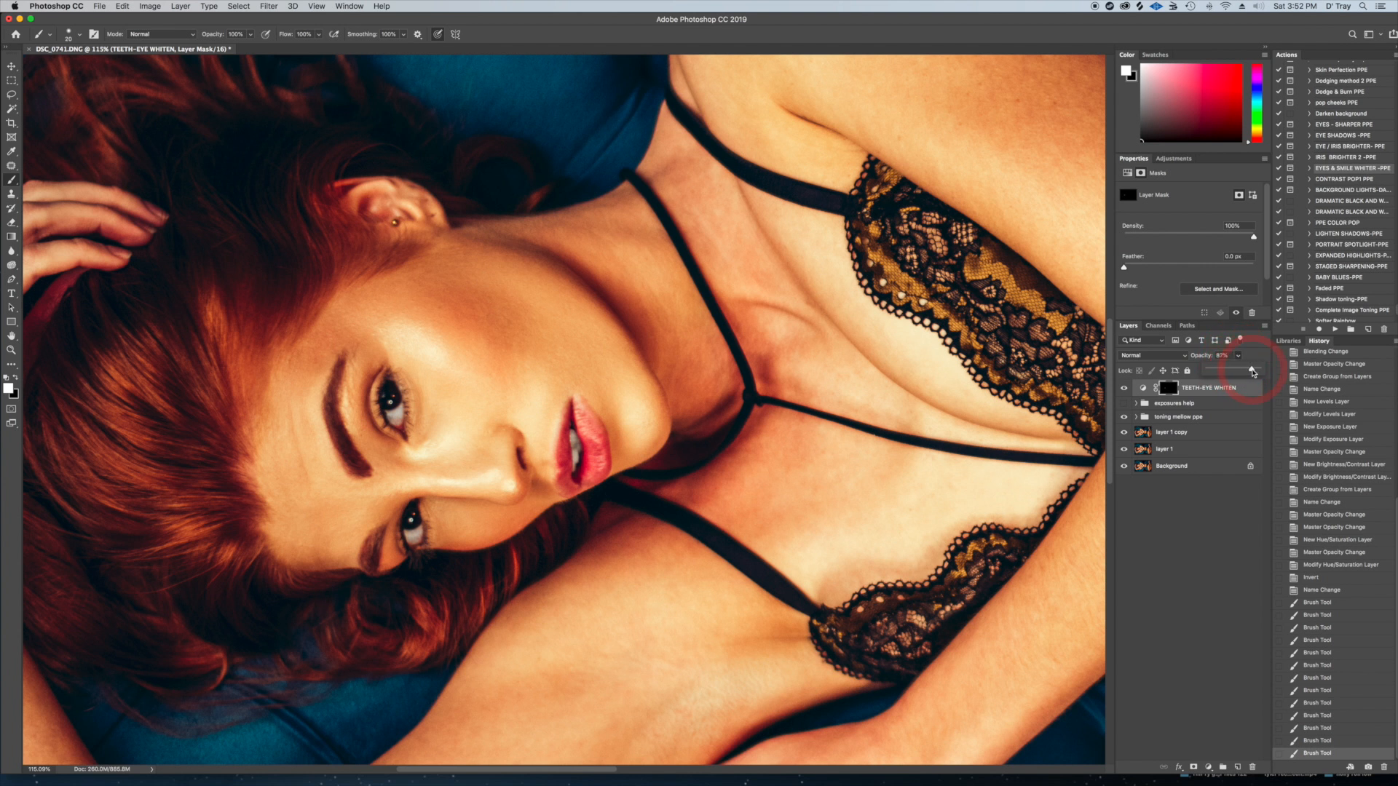
left_click_drag(1252, 372, 1252, 371)
scroll(884, 388, "down", 8)
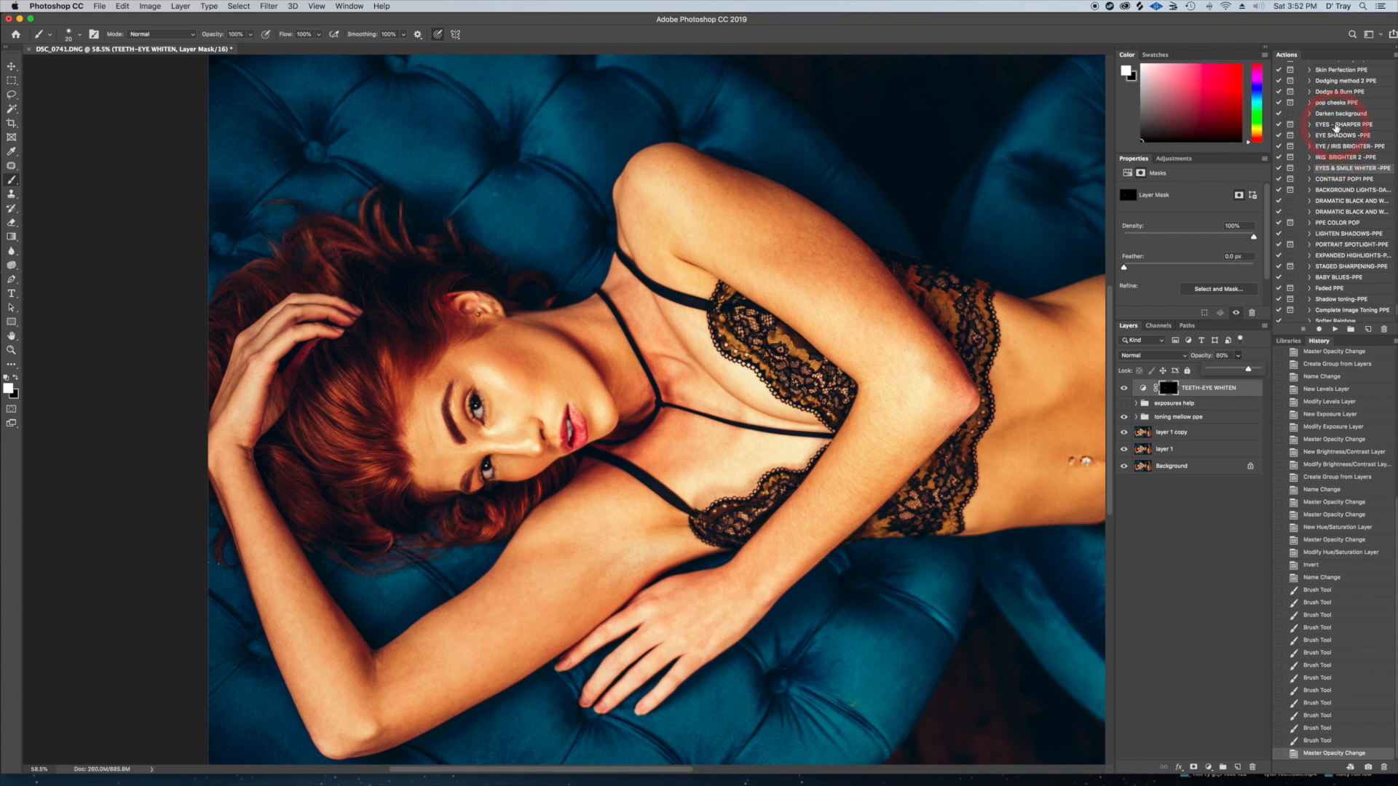
Run the EYES - SHARPER PPE action and paint white over both eyes on its EYES -SHARPER layer mask
left_click(1344, 124)
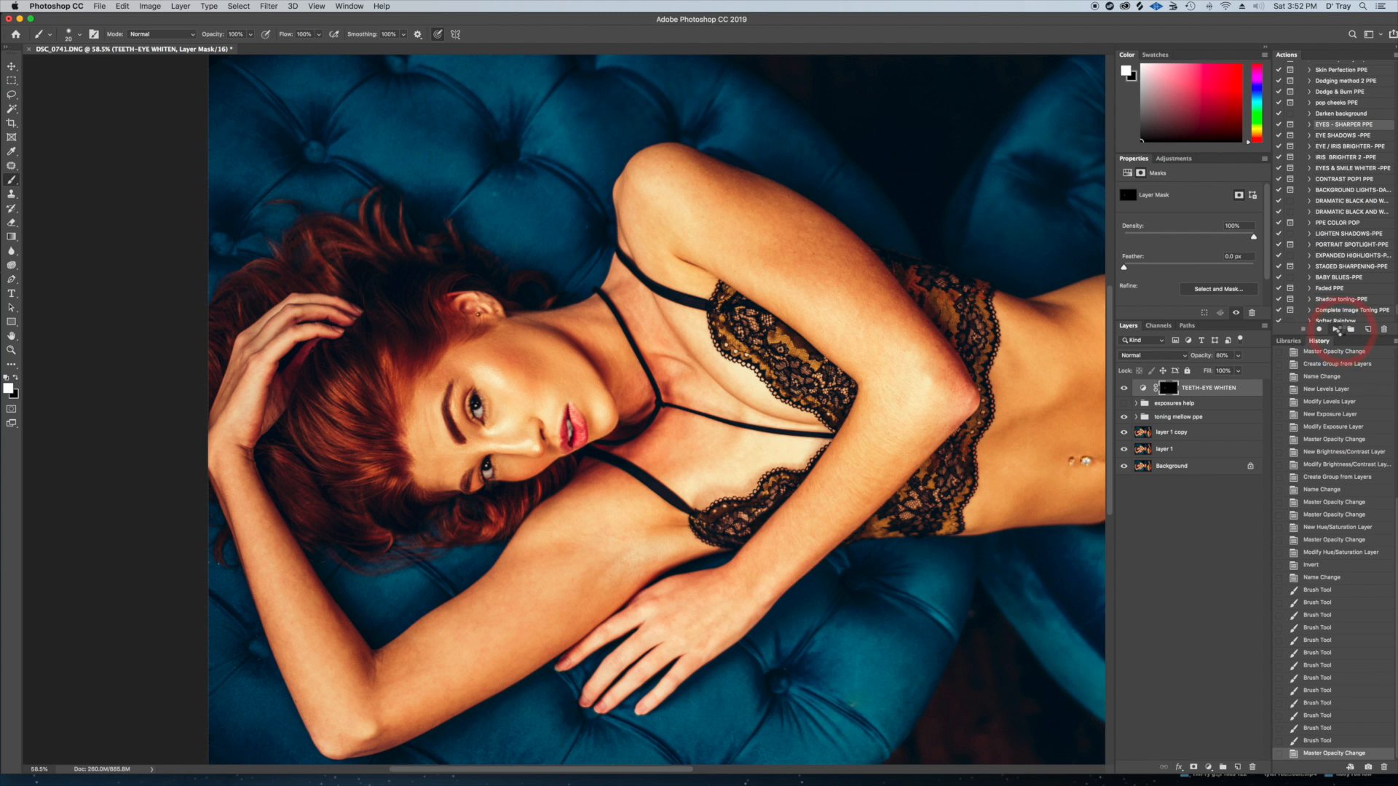
left_click(1338, 329)
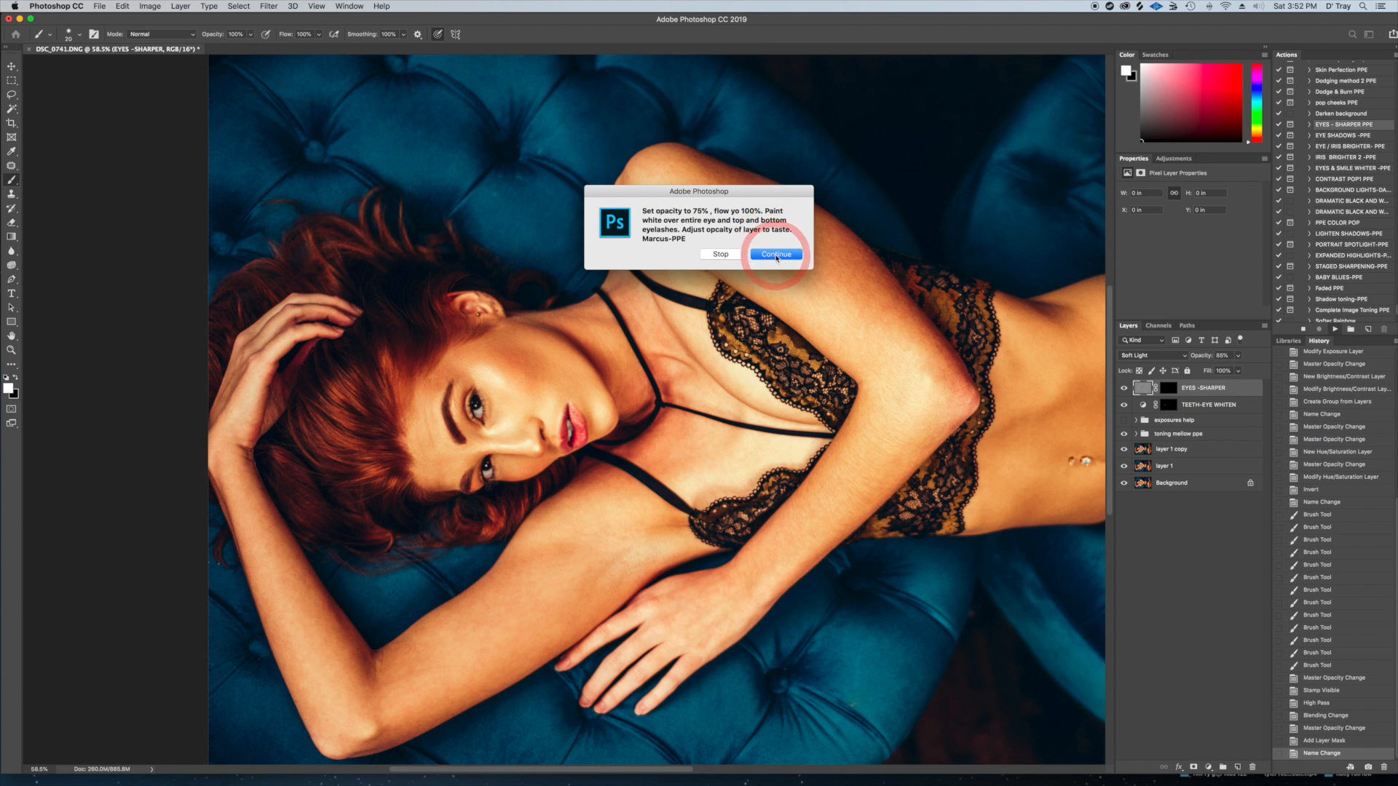
left_click(777, 257)
left_click(1200, 388)
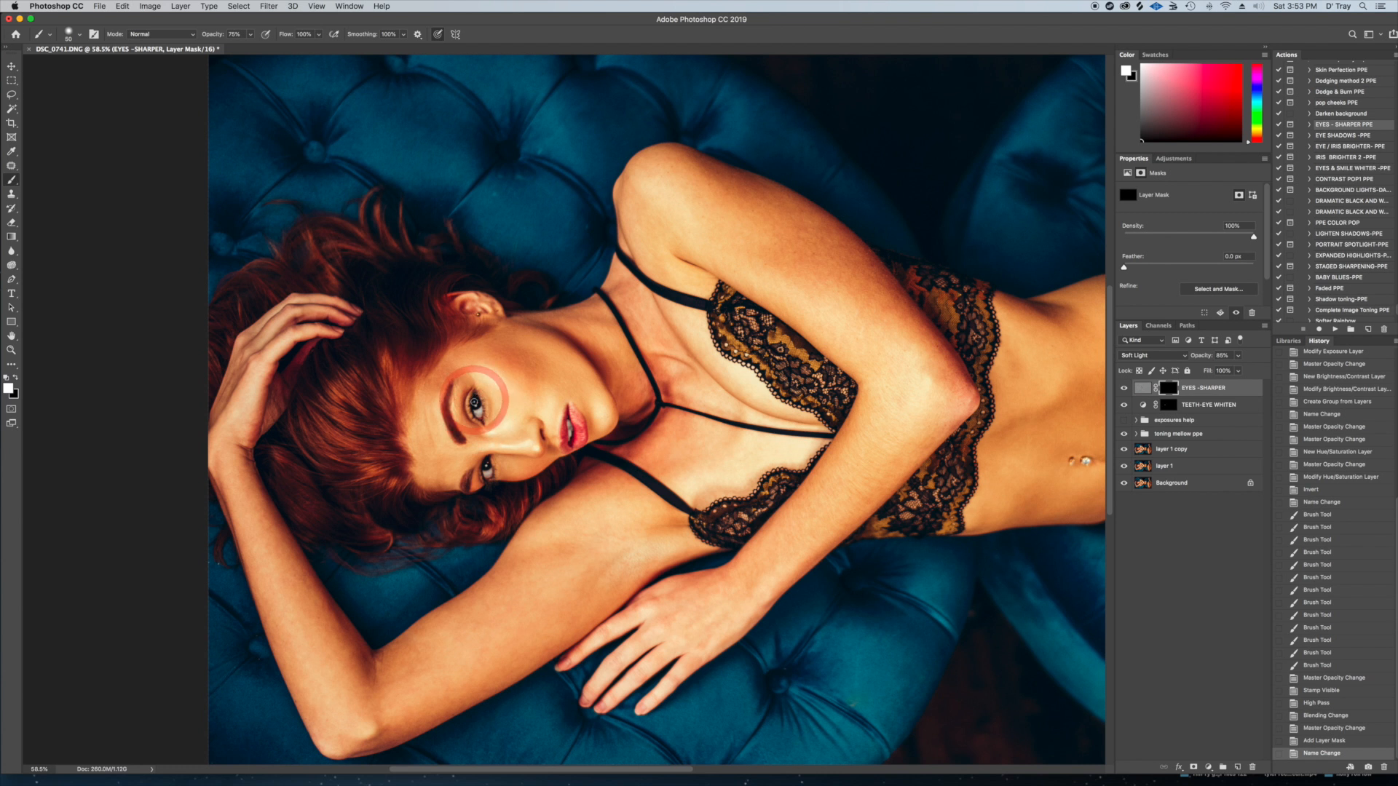
left_click_drag(484, 420, 484, 411)
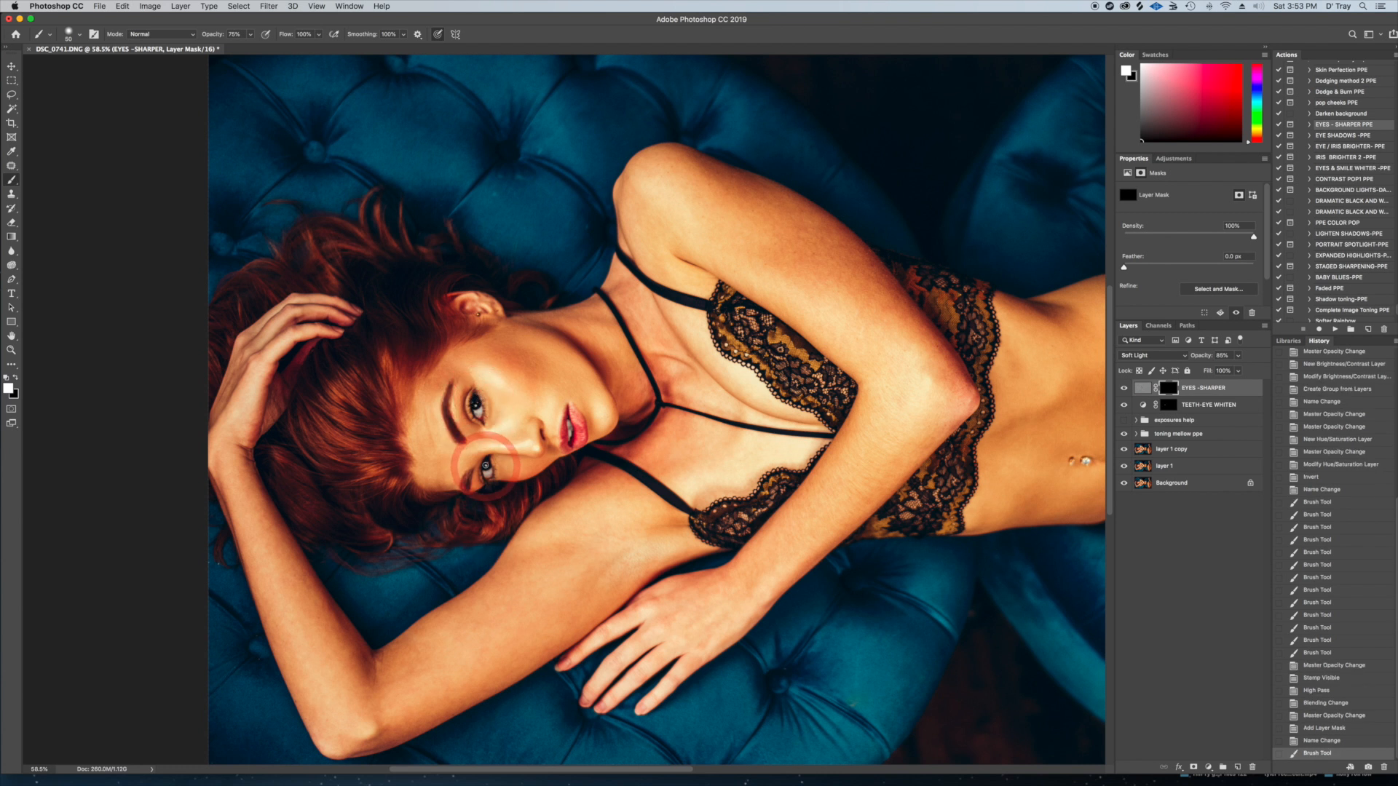
left_click_drag(486, 483, 486, 459)
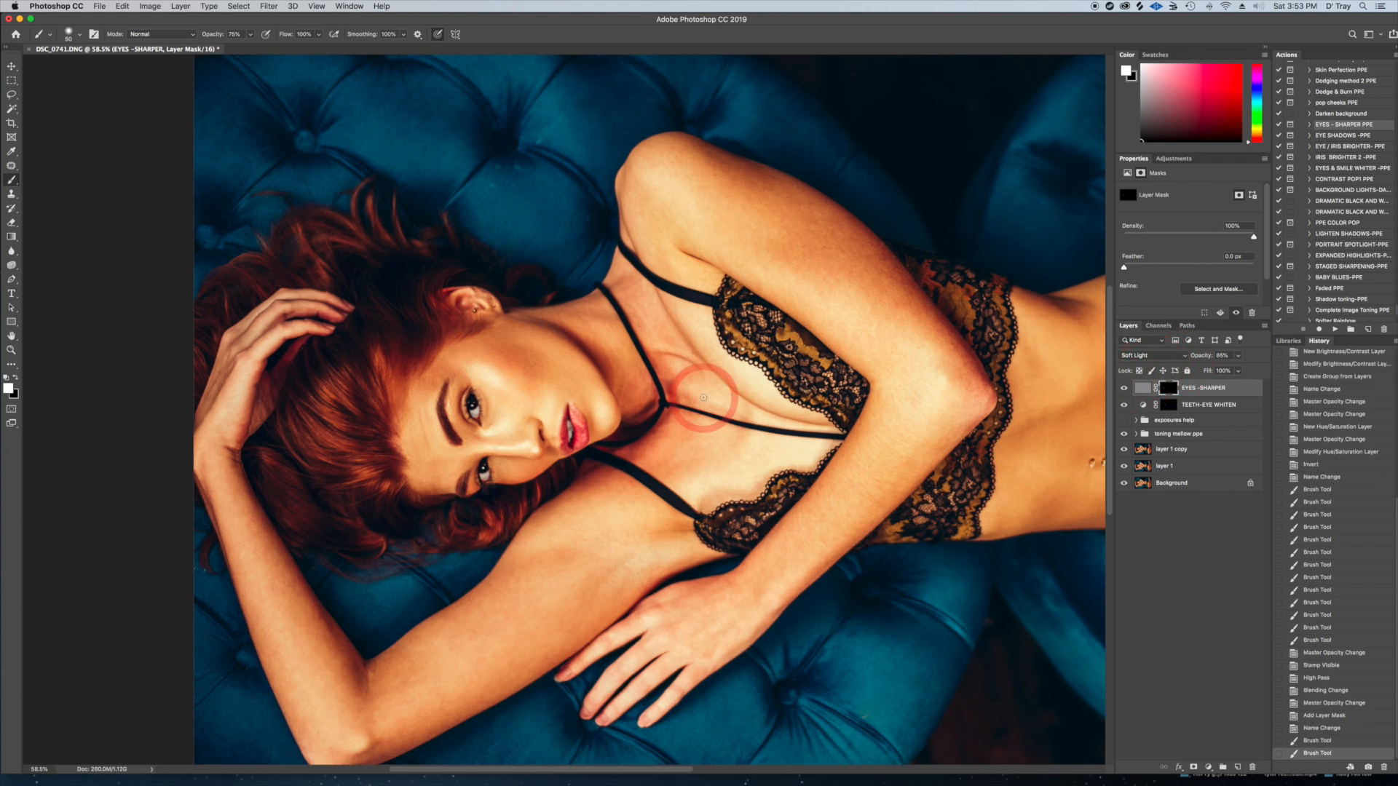
Compare the image close up and in full with the EYES -SHARPER layer hidden and shown
scroll(703, 398, "up", 5)
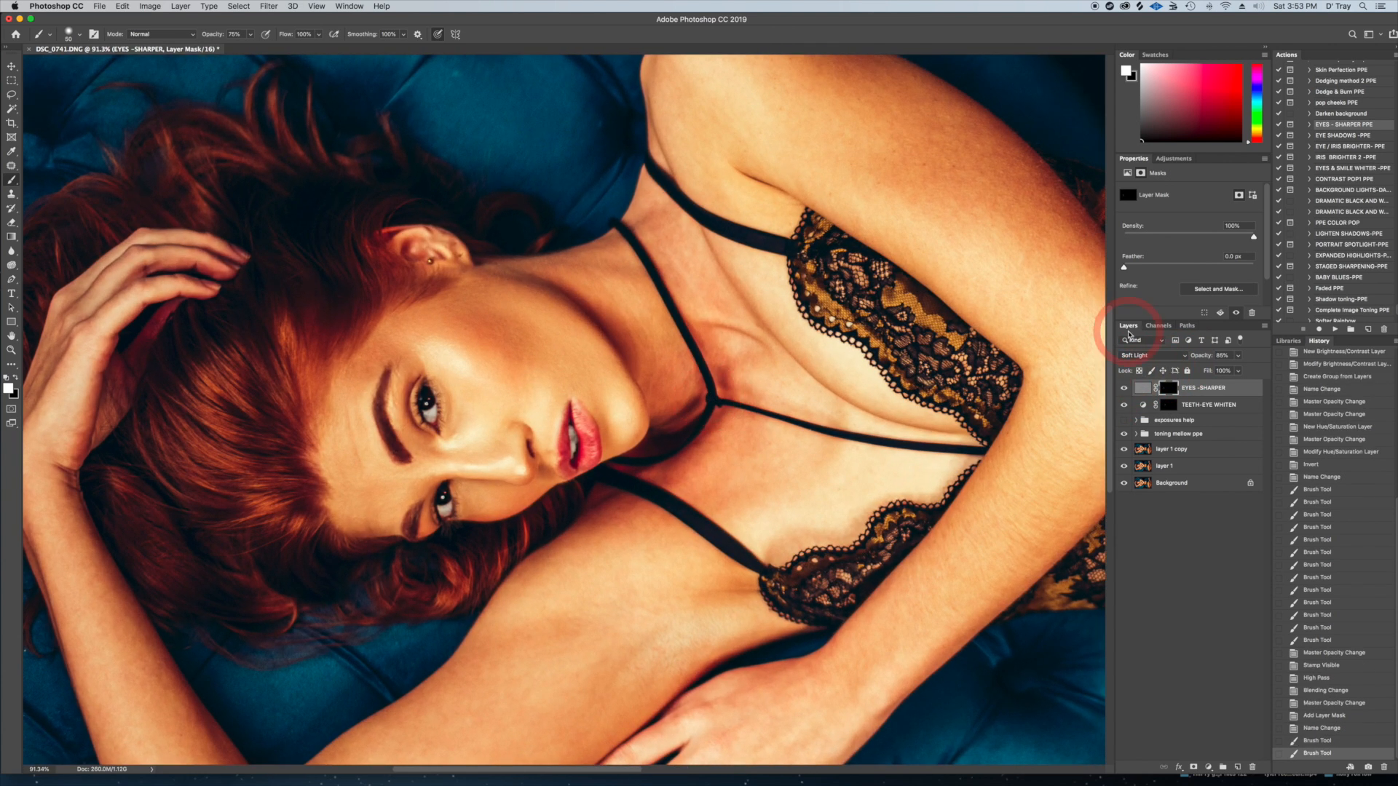
left_click(1125, 390)
left_click(1124, 390)
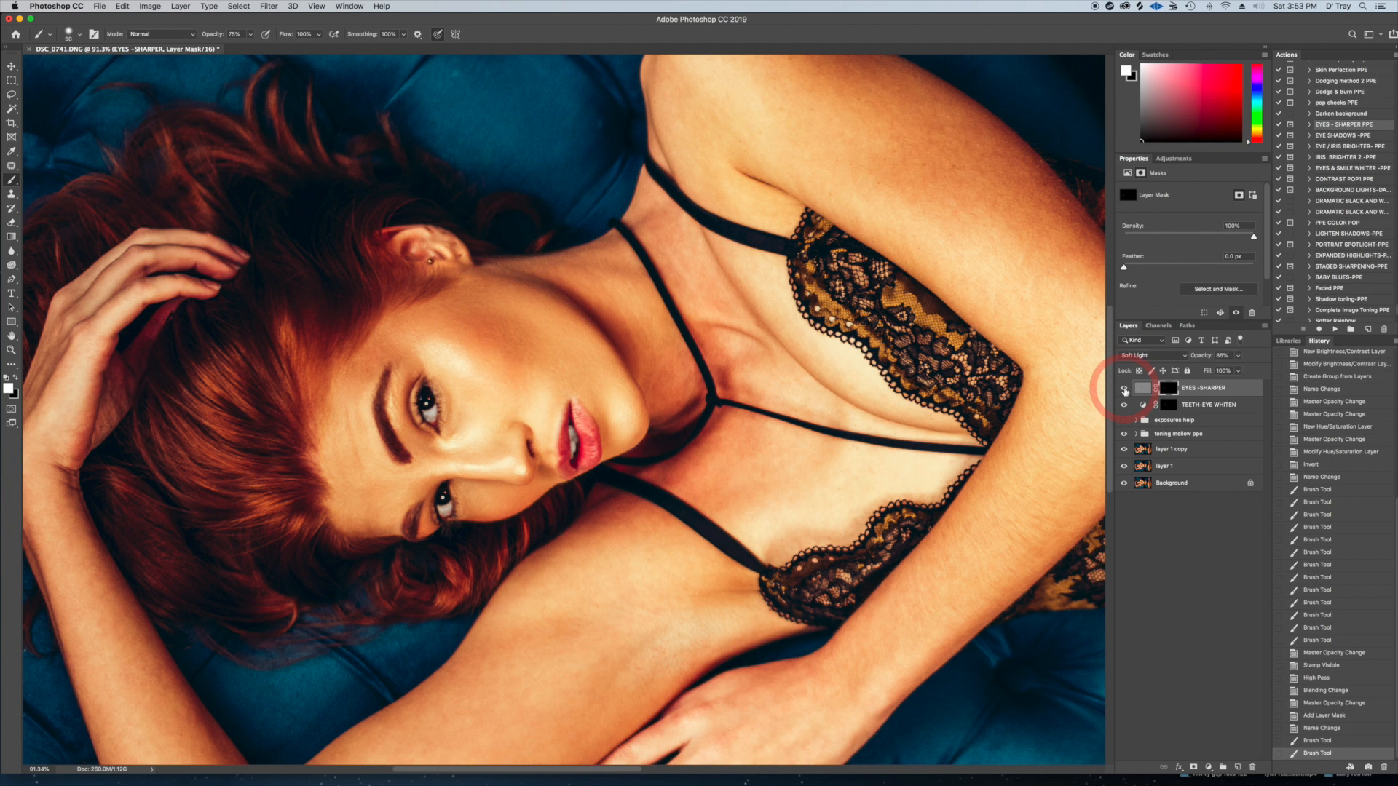
left_click(1124, 390)
left_click(1125, 390)
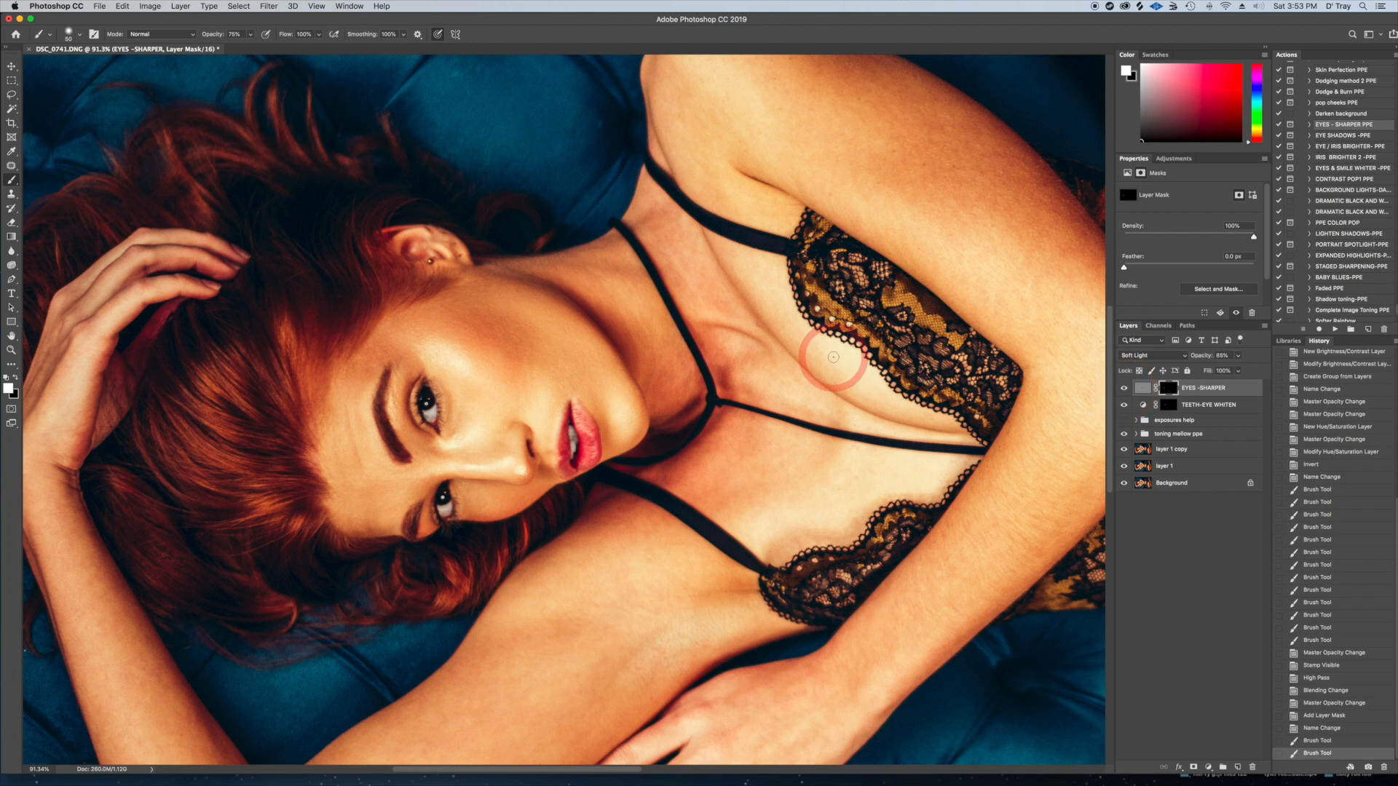
scroll(833, 357, "up", 2)
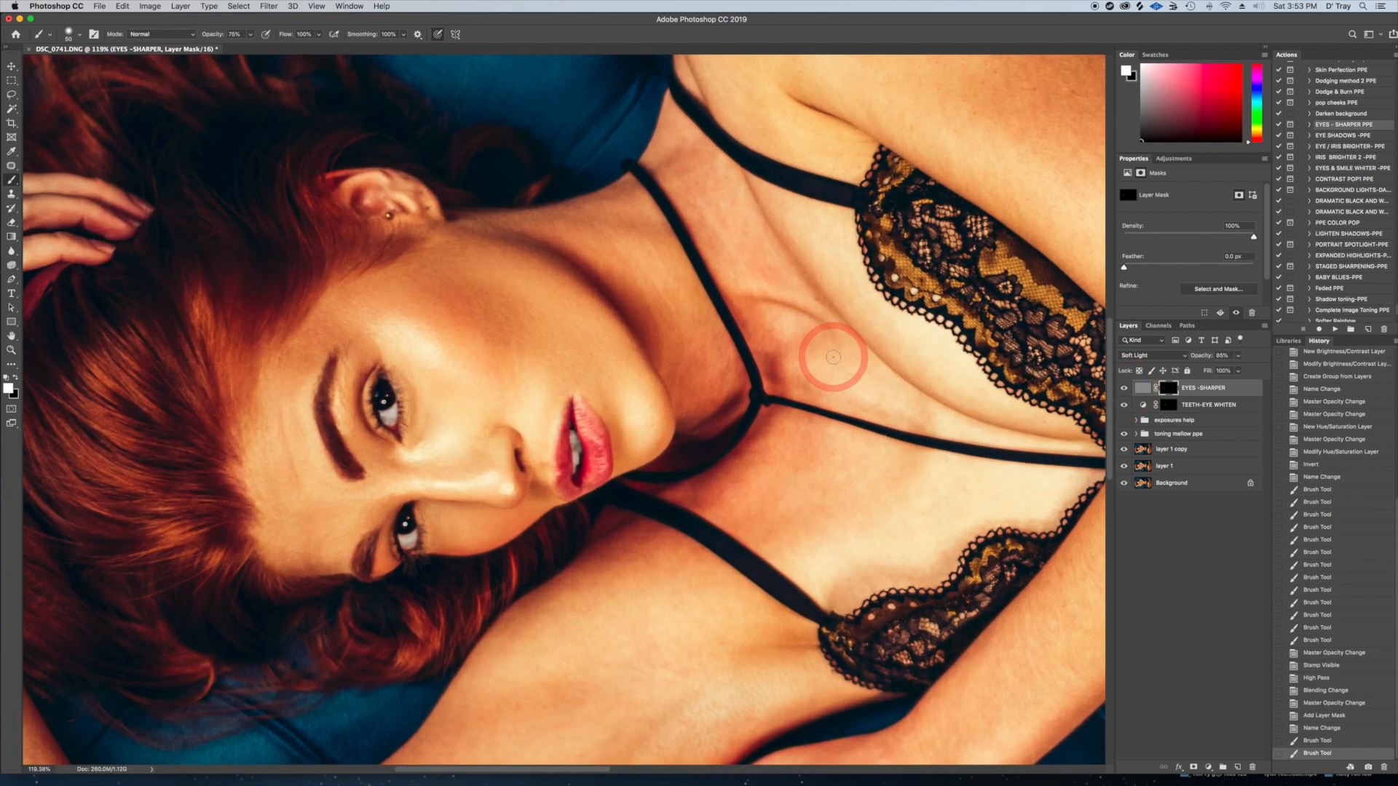
scroll(833, 357, "down", 5)
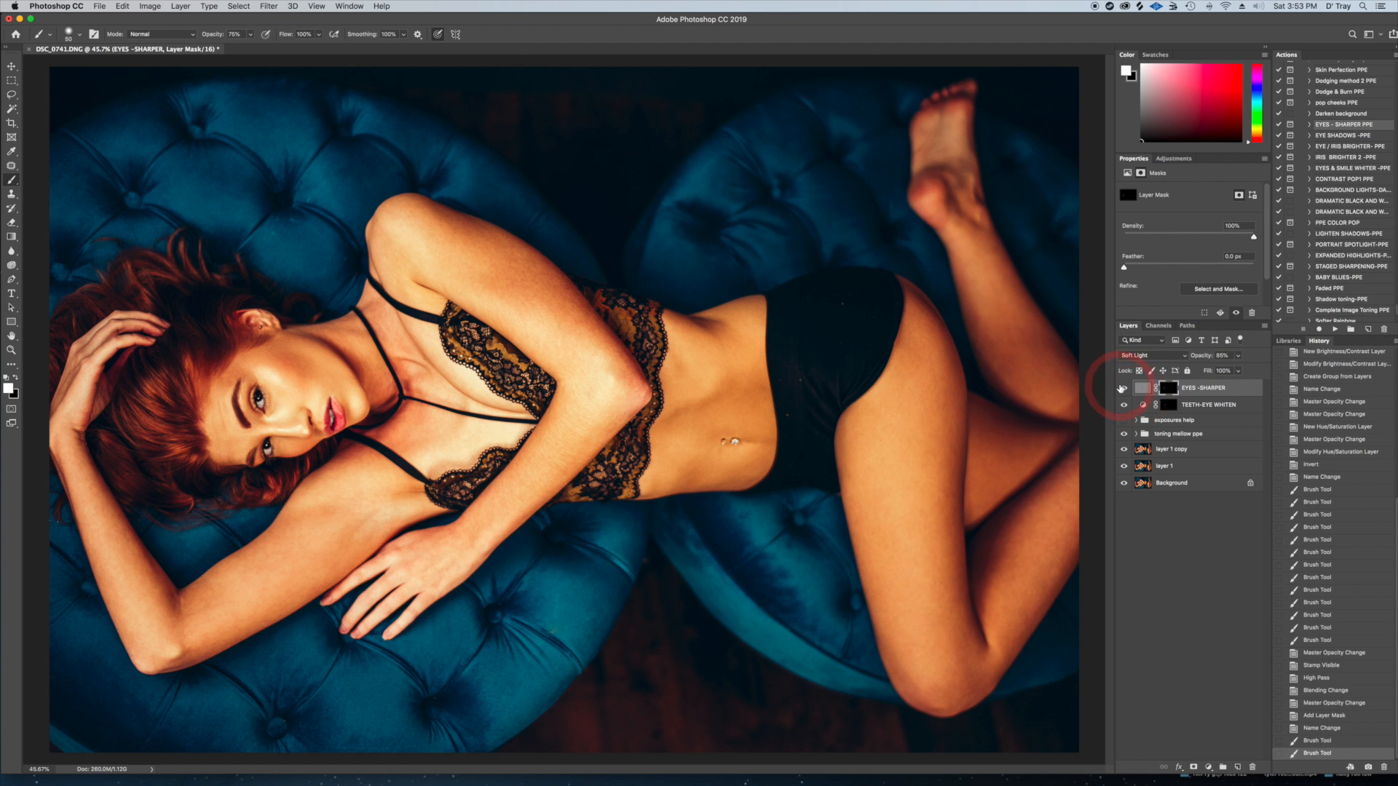
left_click(1124, 389)
left_click(1125, 390)
Run the Dodging method 2 PPE action and select the mask of its new dodge layer
left_click(1245, 295)
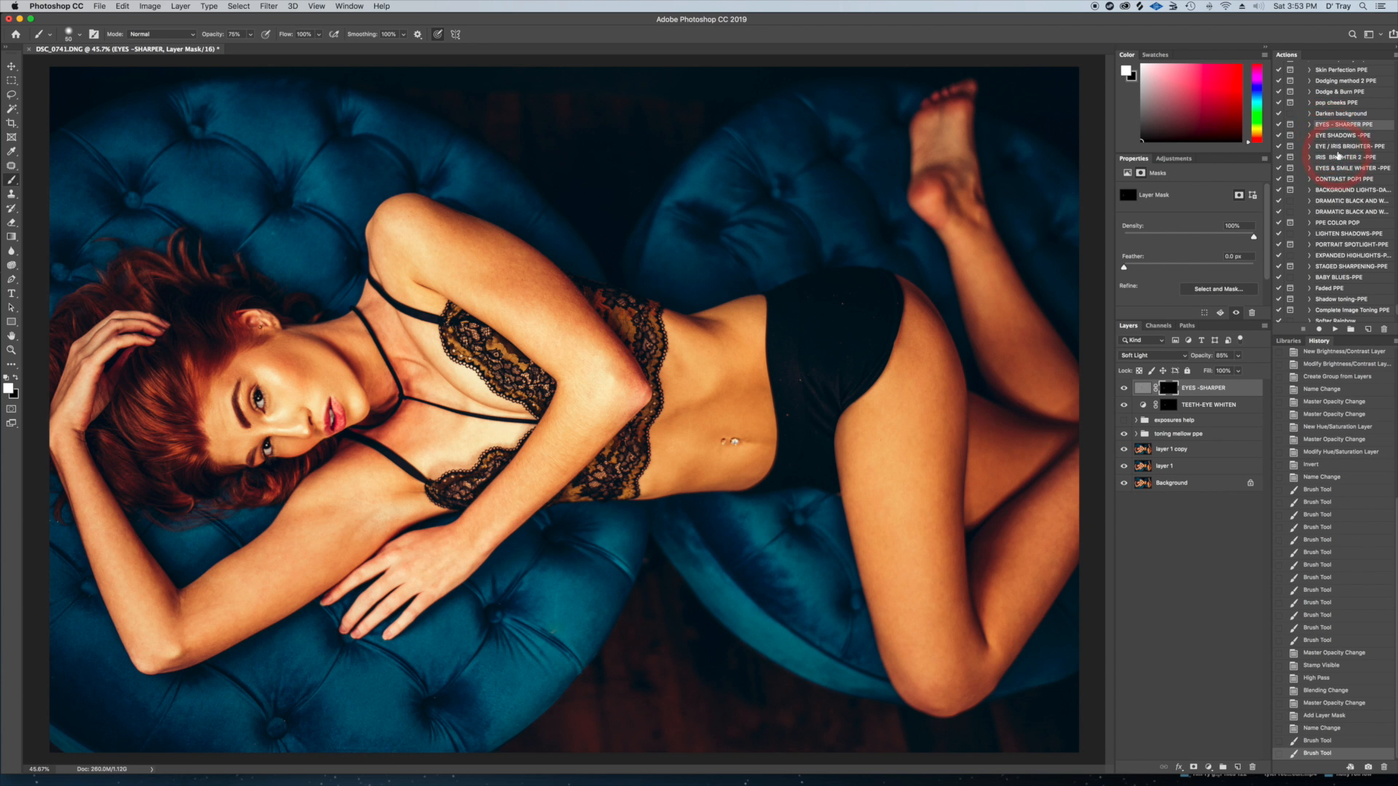
scroll(1337, 131, "up", 2)
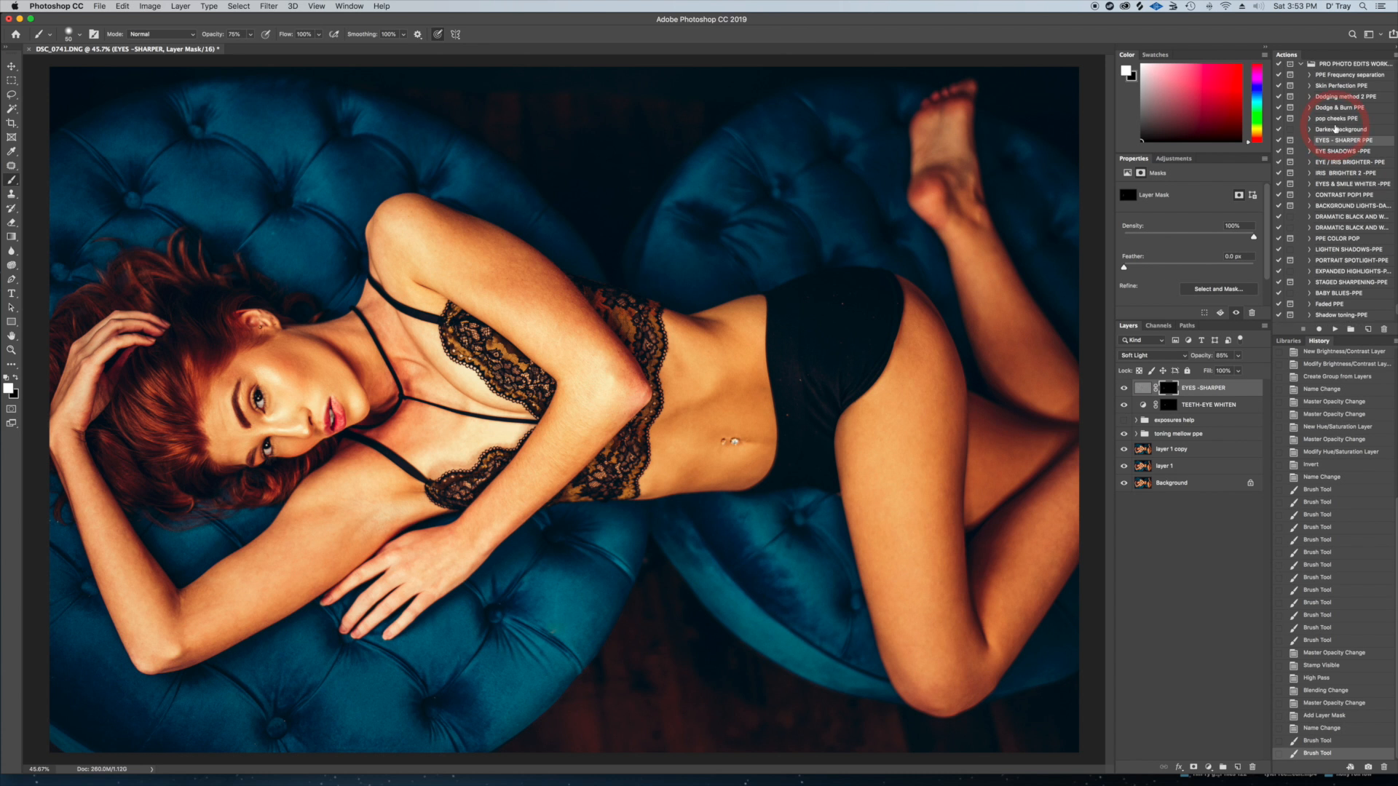
left_click(1330, 98)
left_click(1335, 329)
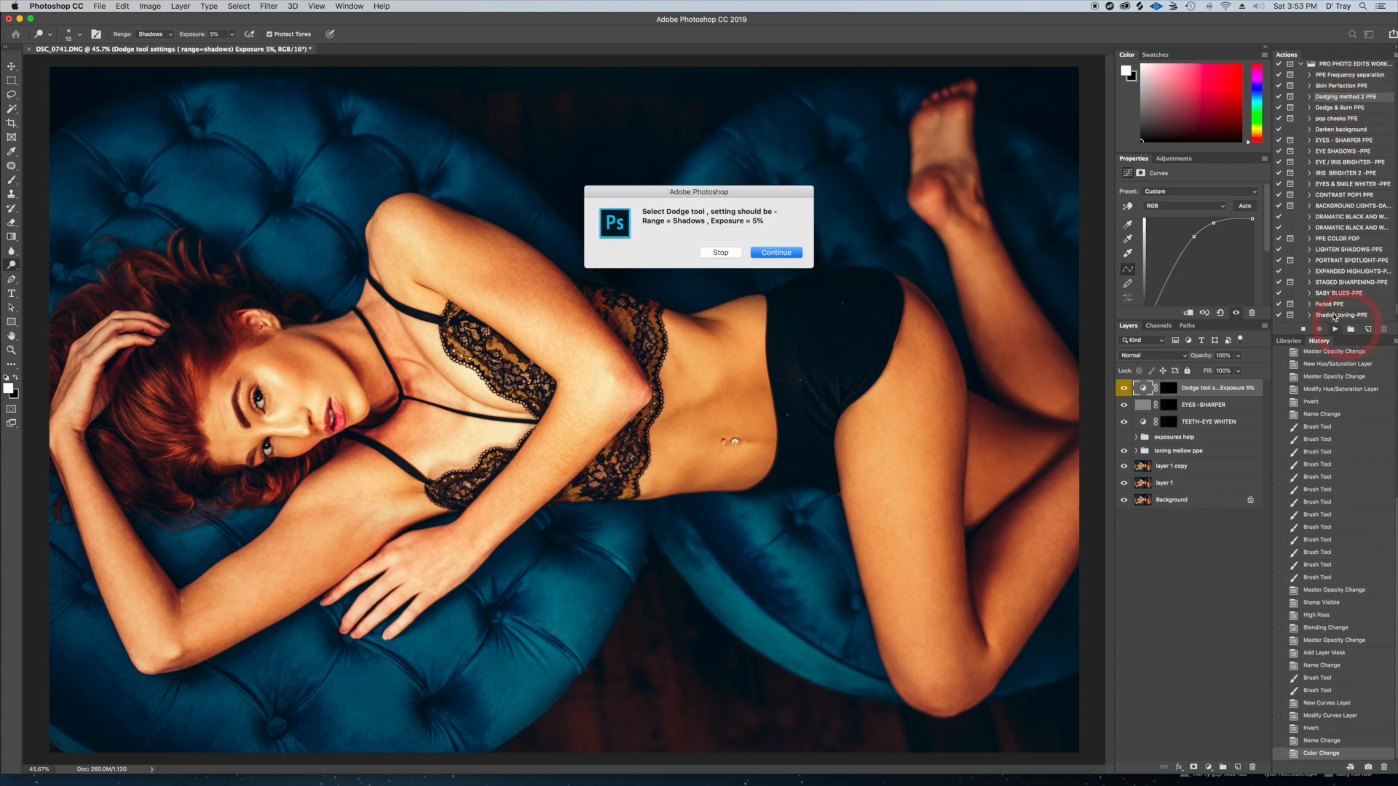
left_click(768, 252)
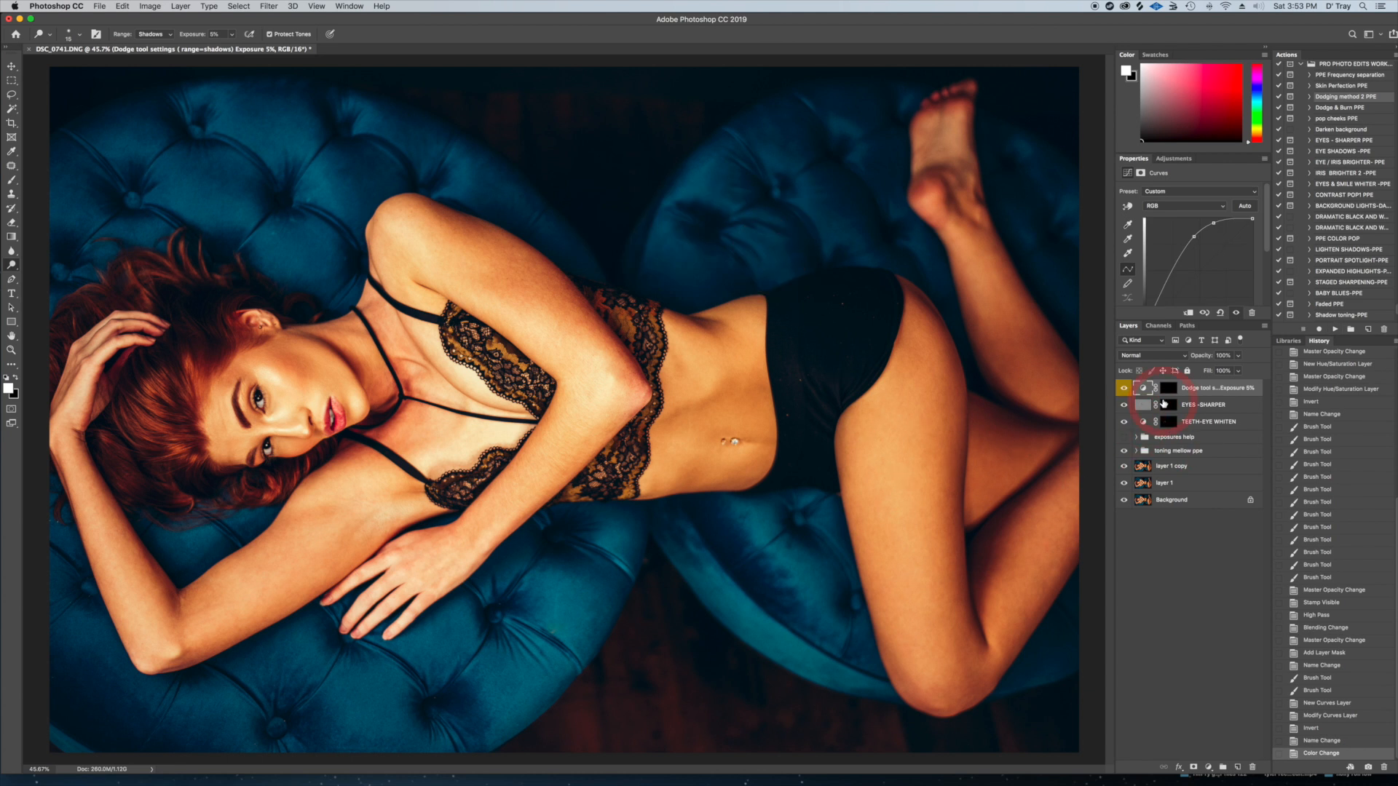
left_click(1169, 390)
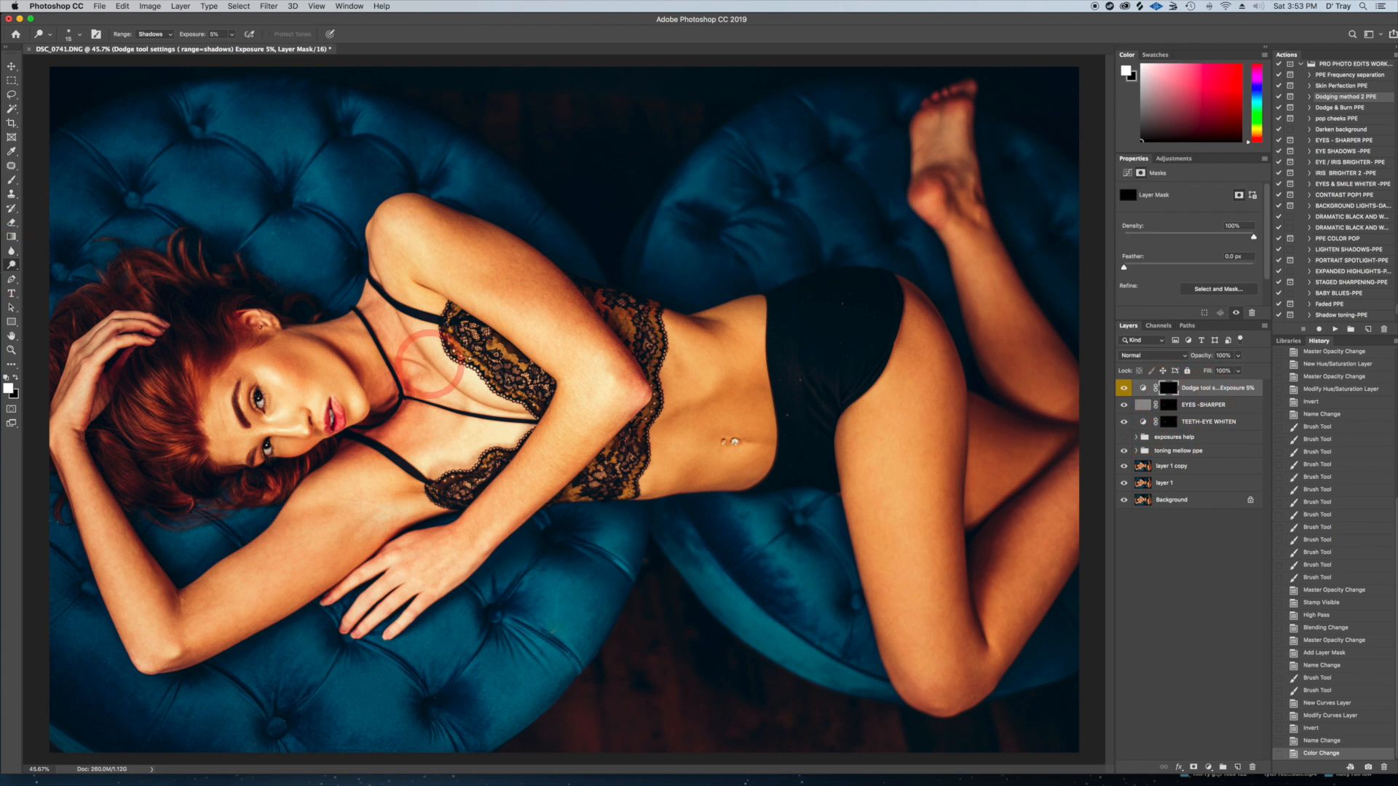
Brighten the irises of both eyes on the dodge layer's mask with the Dodge tool at 5% exposure on Shadows
left_click_drag(306, 384, 471, 455)
left_click_drag(264, 438, 460, 353)
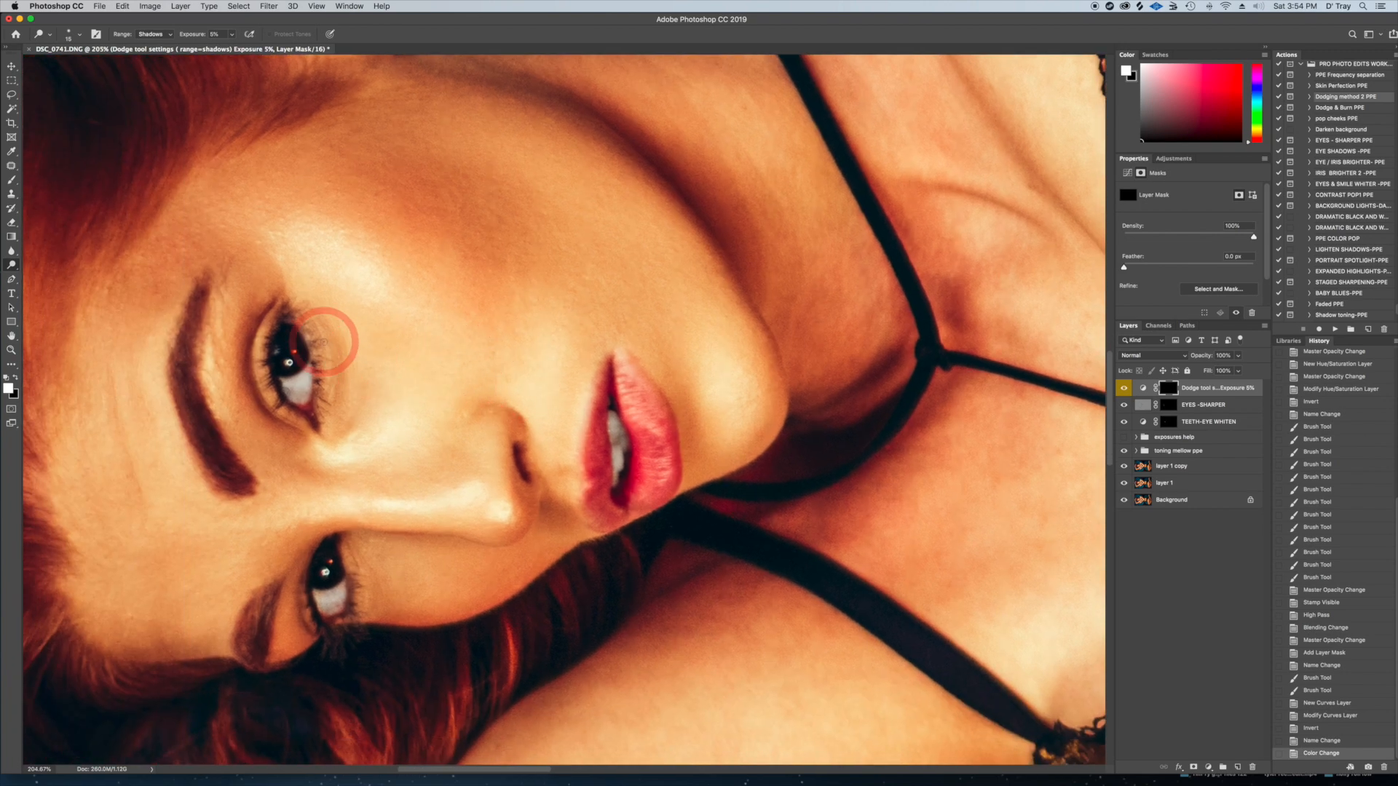
mouse_move(324, 343)
left_mouse_down()
mouse_move(296, 343)
mouse_move(291, 364)
mouse_move(302, 344)
left_mouse_up()
key("]")
left_click_drag(345, 578, 337, 571)
left_click_drag(335, 561, 334, 544)
left_click_drag(313, 370, 298, 353)
mouse_move(291, 348)
left_mouse_down()
mouse_move(287, 337)
mouse_move(301, 356)
left_mouse_up()
key("[")
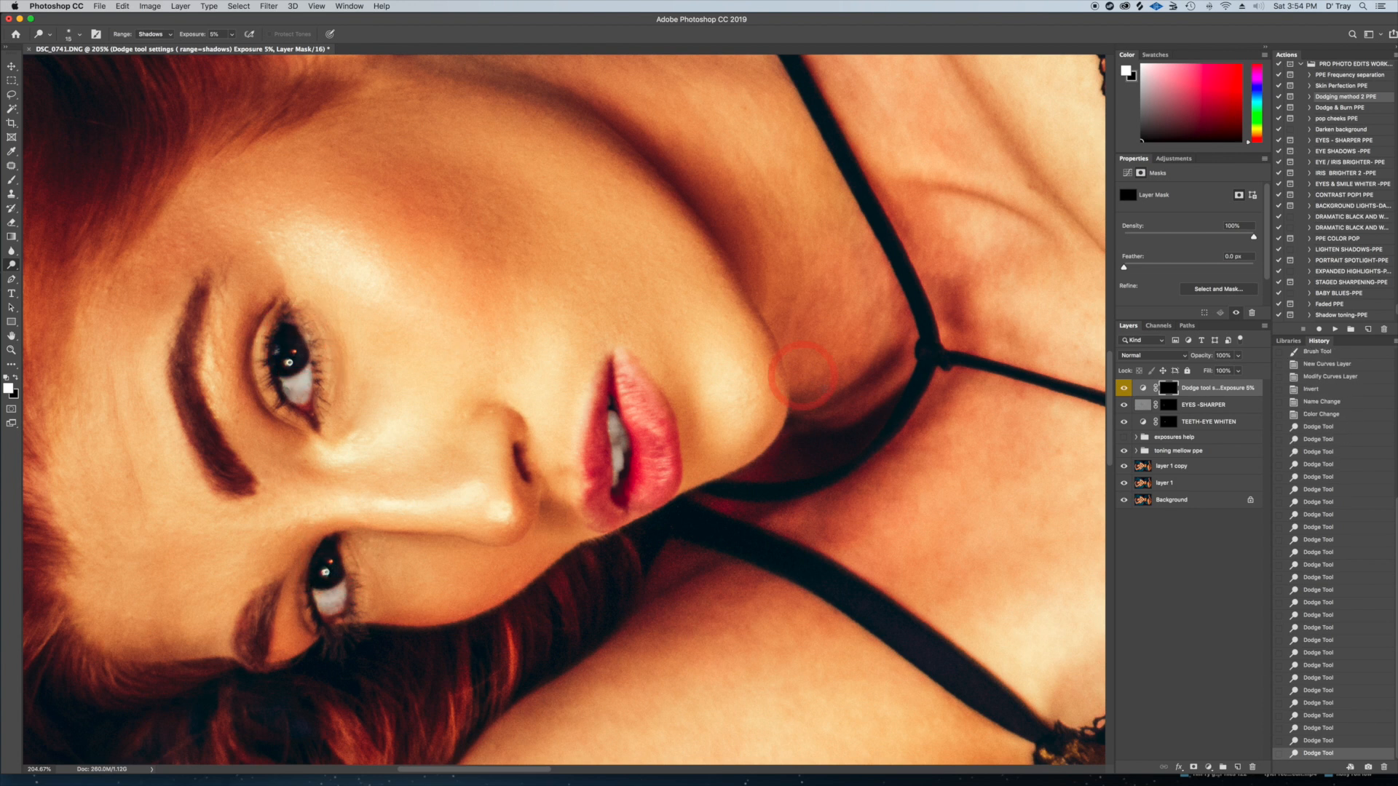
scroll(922, 403, "down", 5)
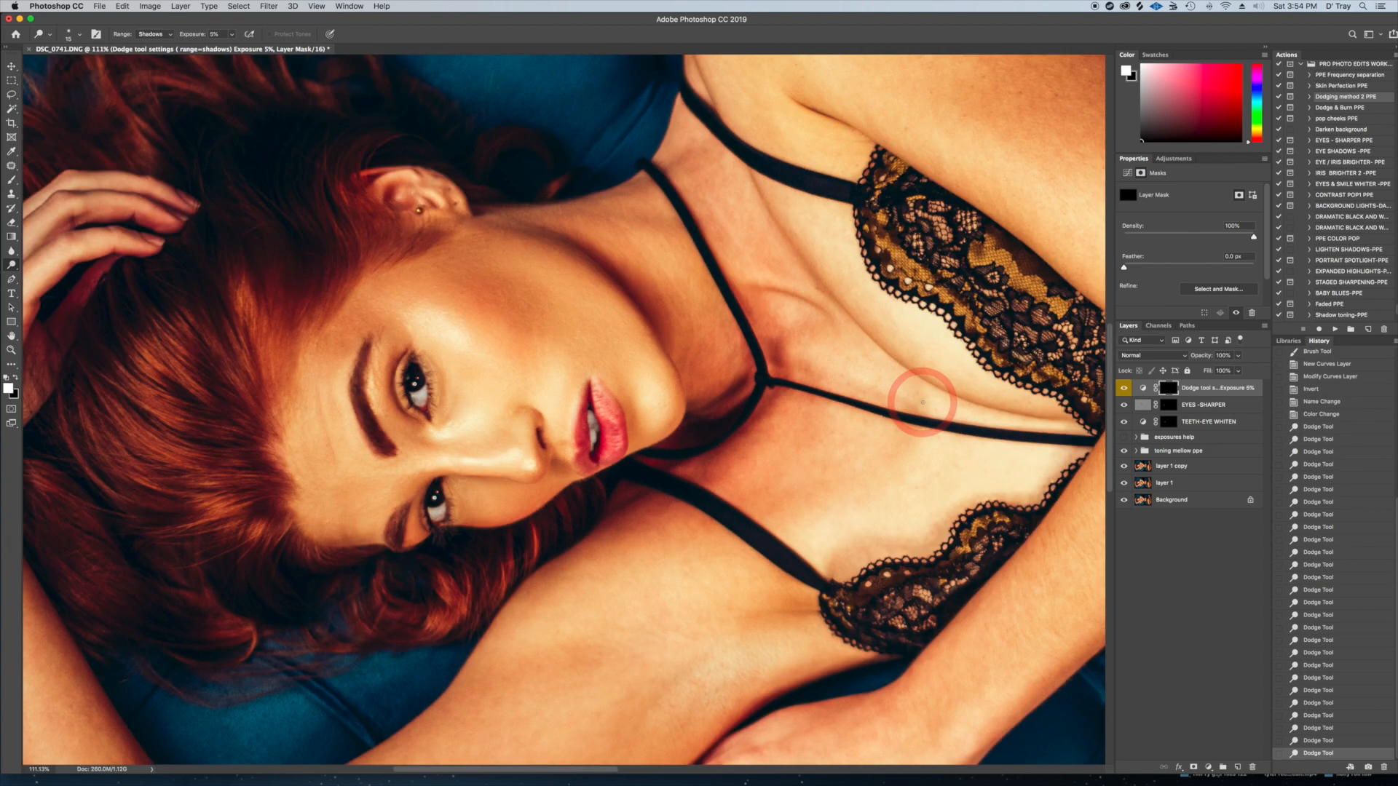
scroll(922, 402, "down", 2)
scroll(920, 400, "down", 1)
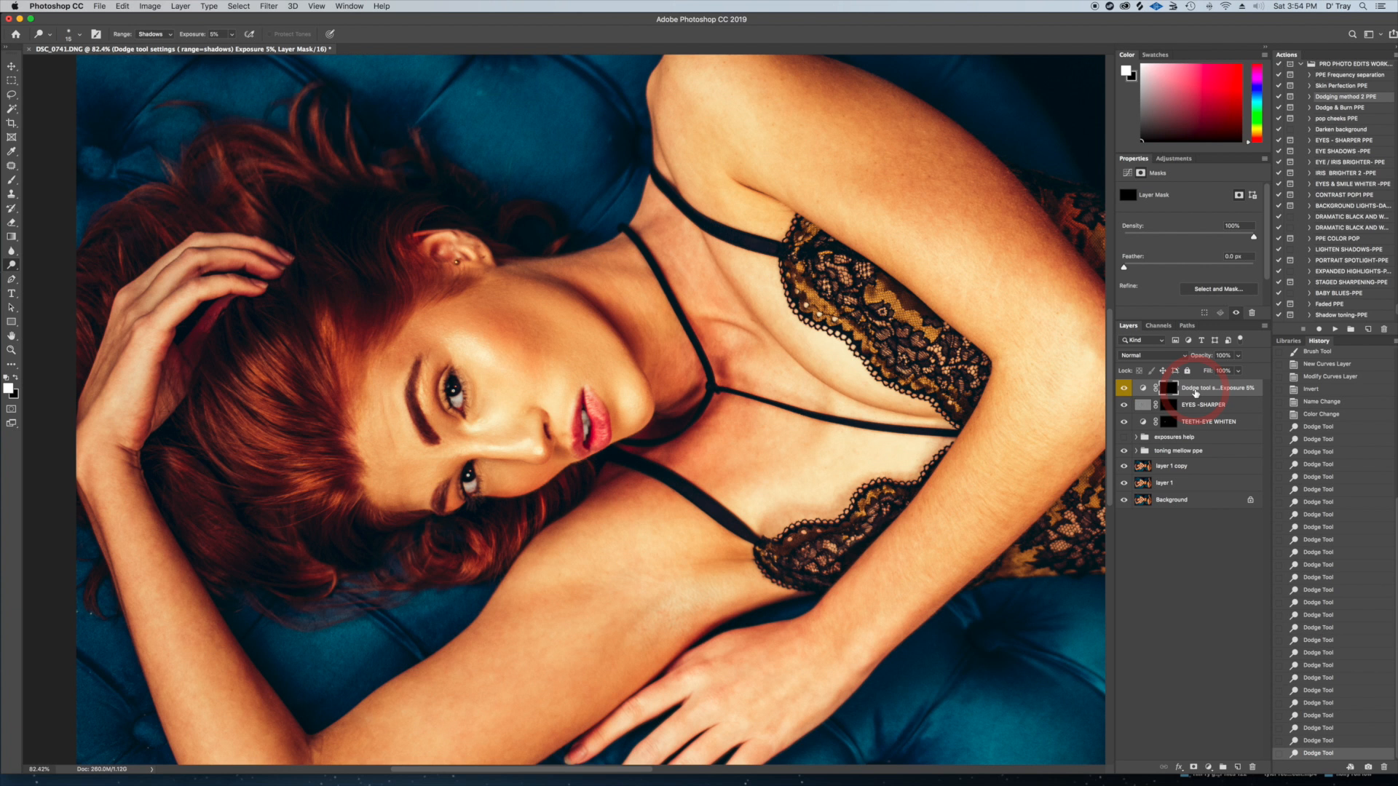
Duplicate the dodge layer and apply the eyes color 1 Curves preset to the copy
key("ctrl+j")
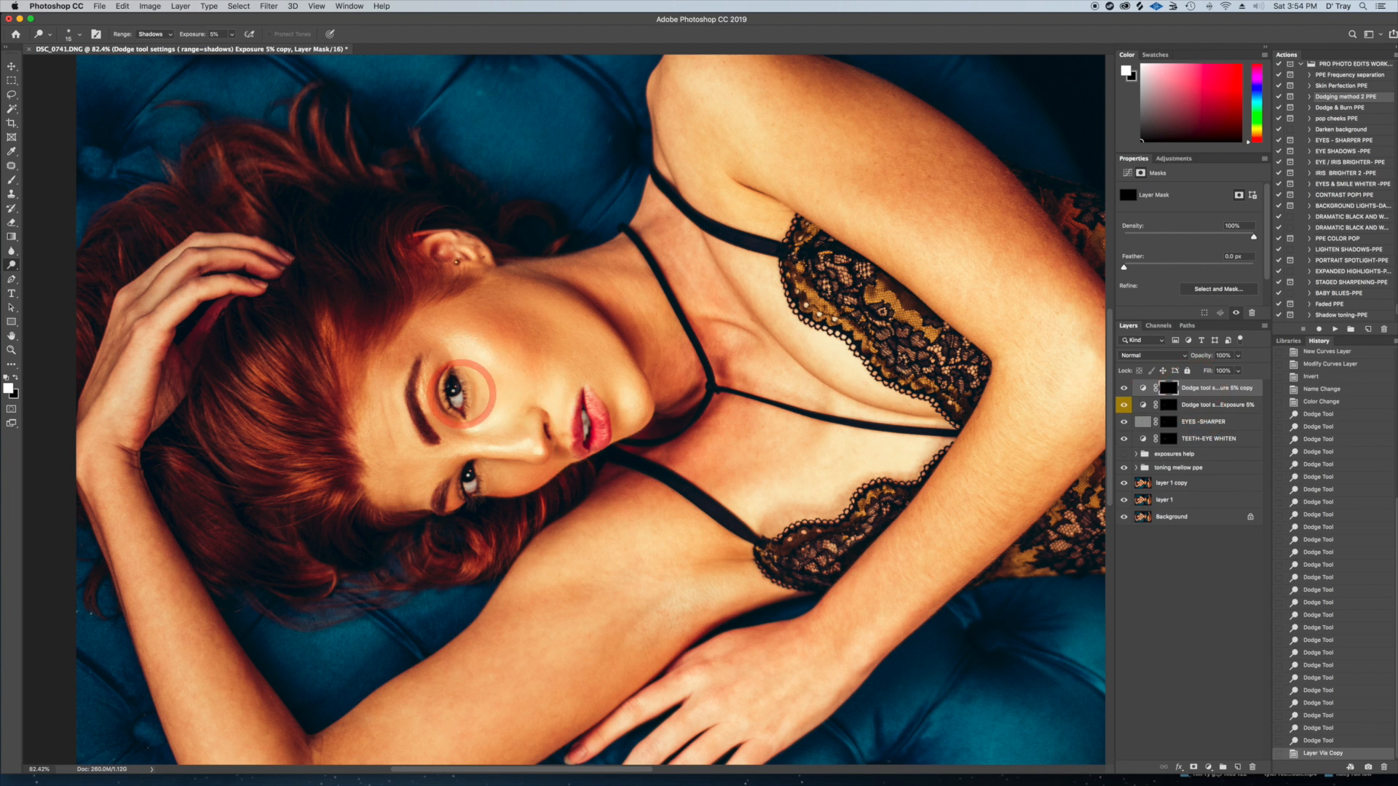
left_click(1174, 158)
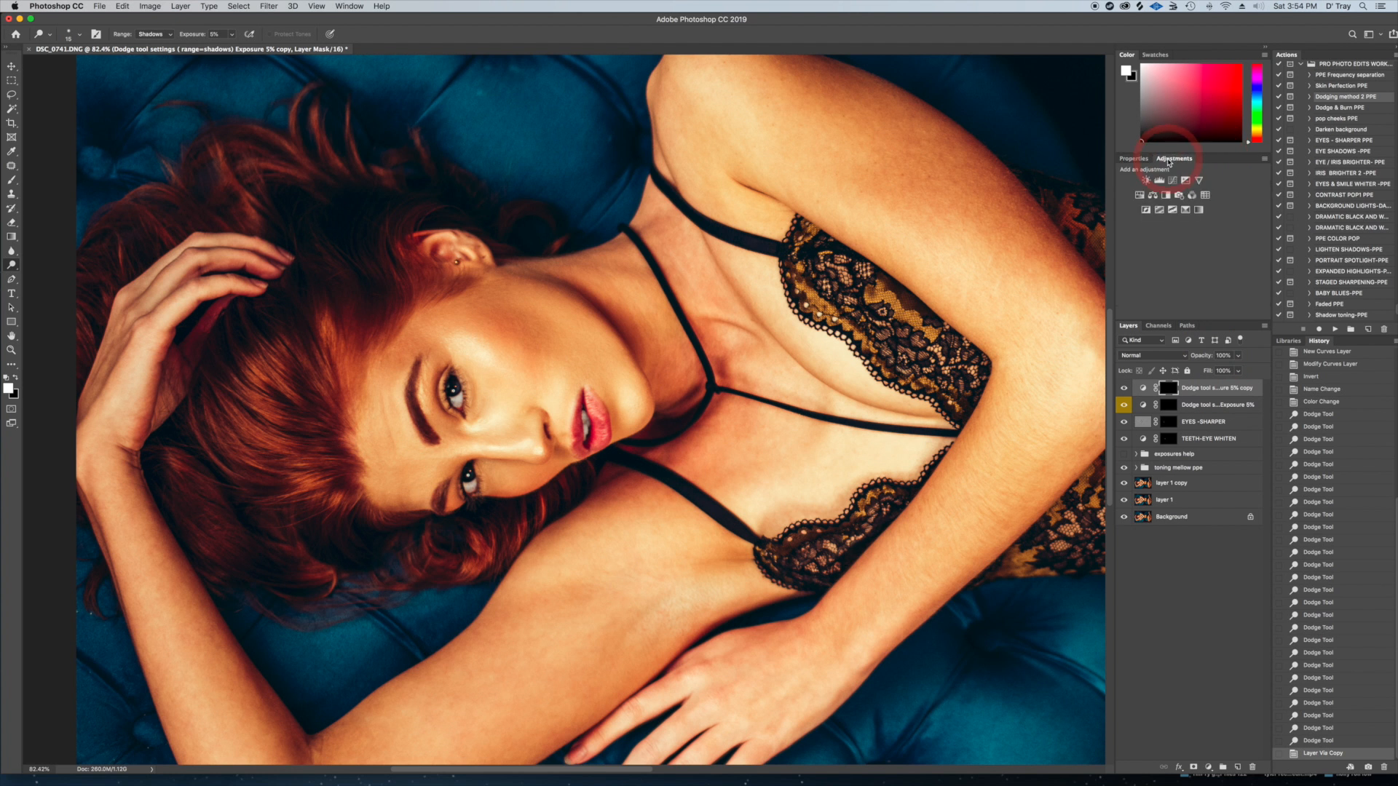
left_click(1142, 389)
left_click(1143, 389)
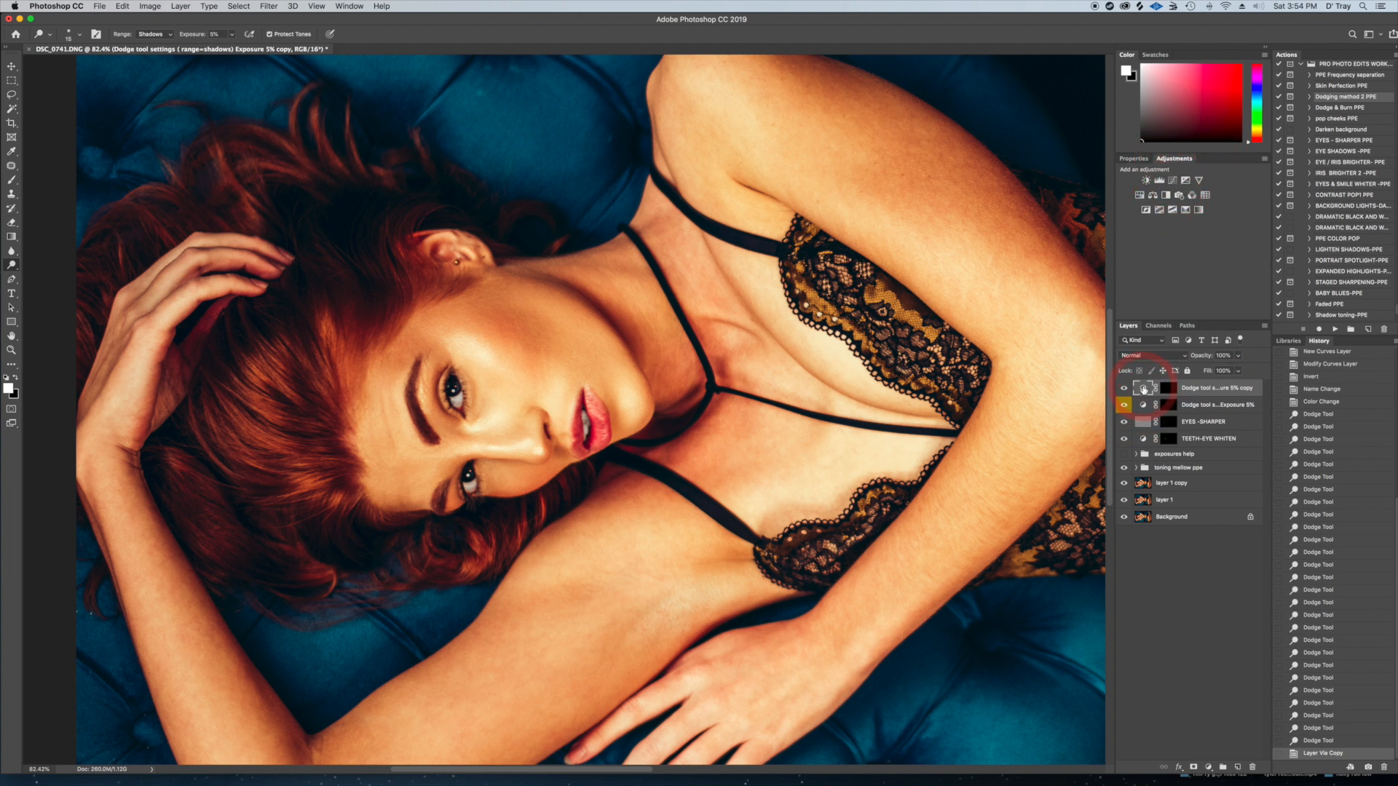
left_click(1178, 180)
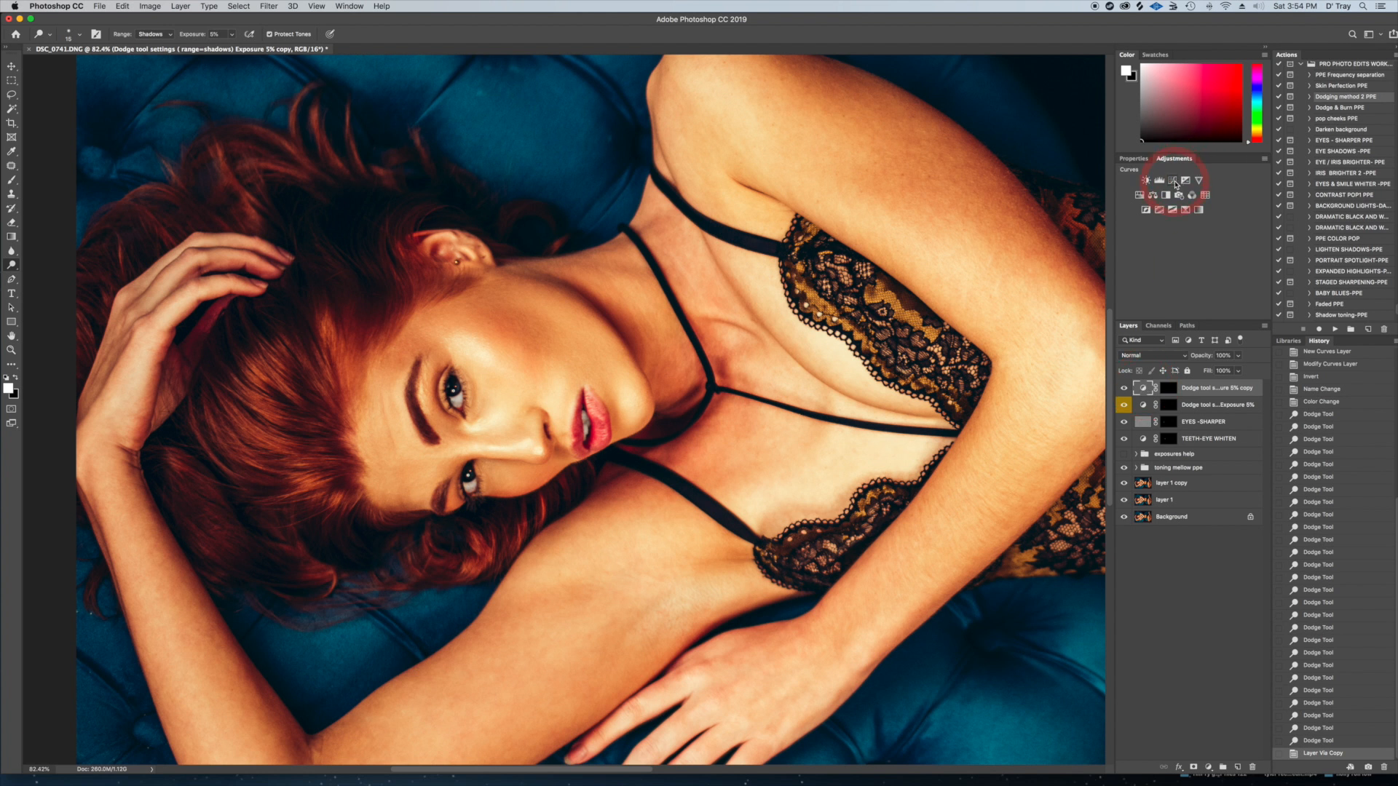
double_click(1156, 390)
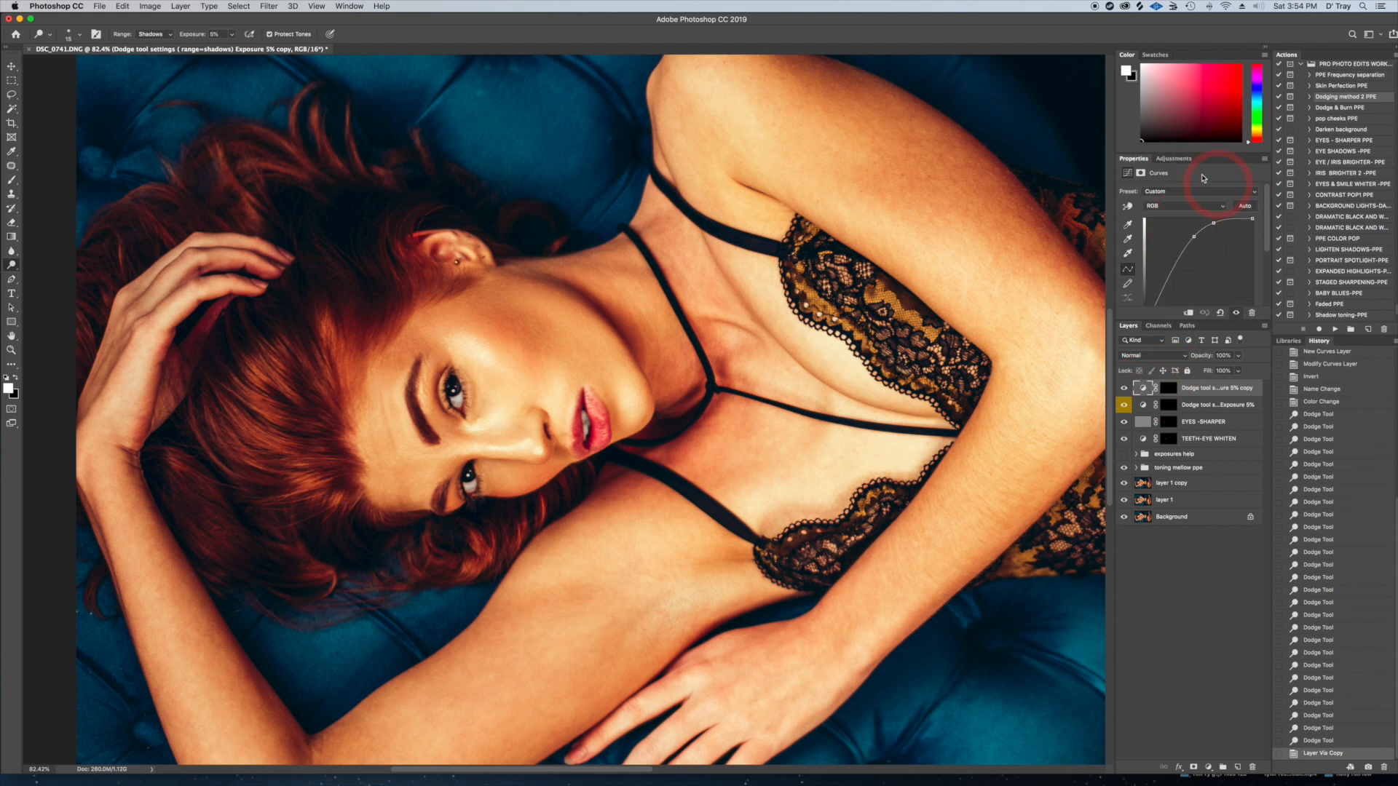
left_click(1179, 193)
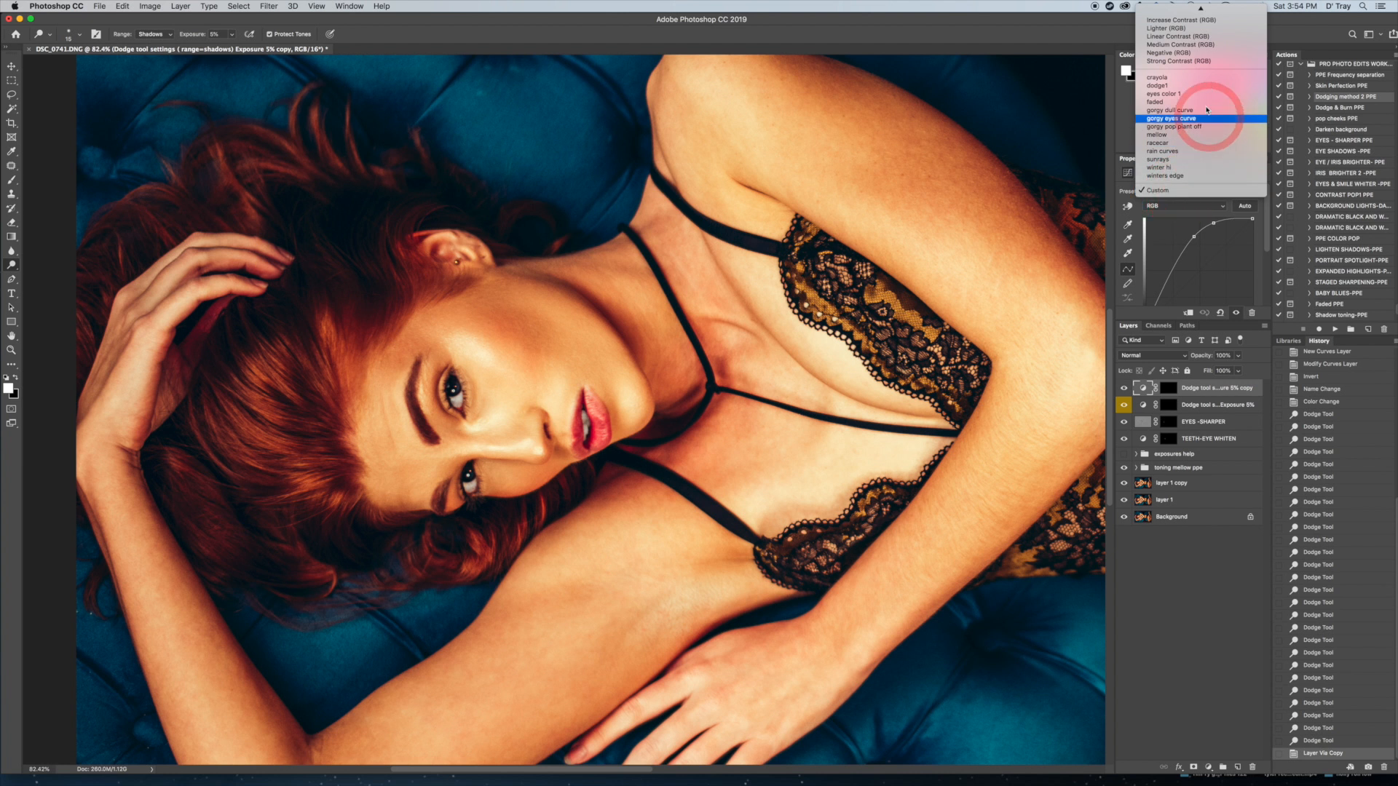
left_click(1175, 96)
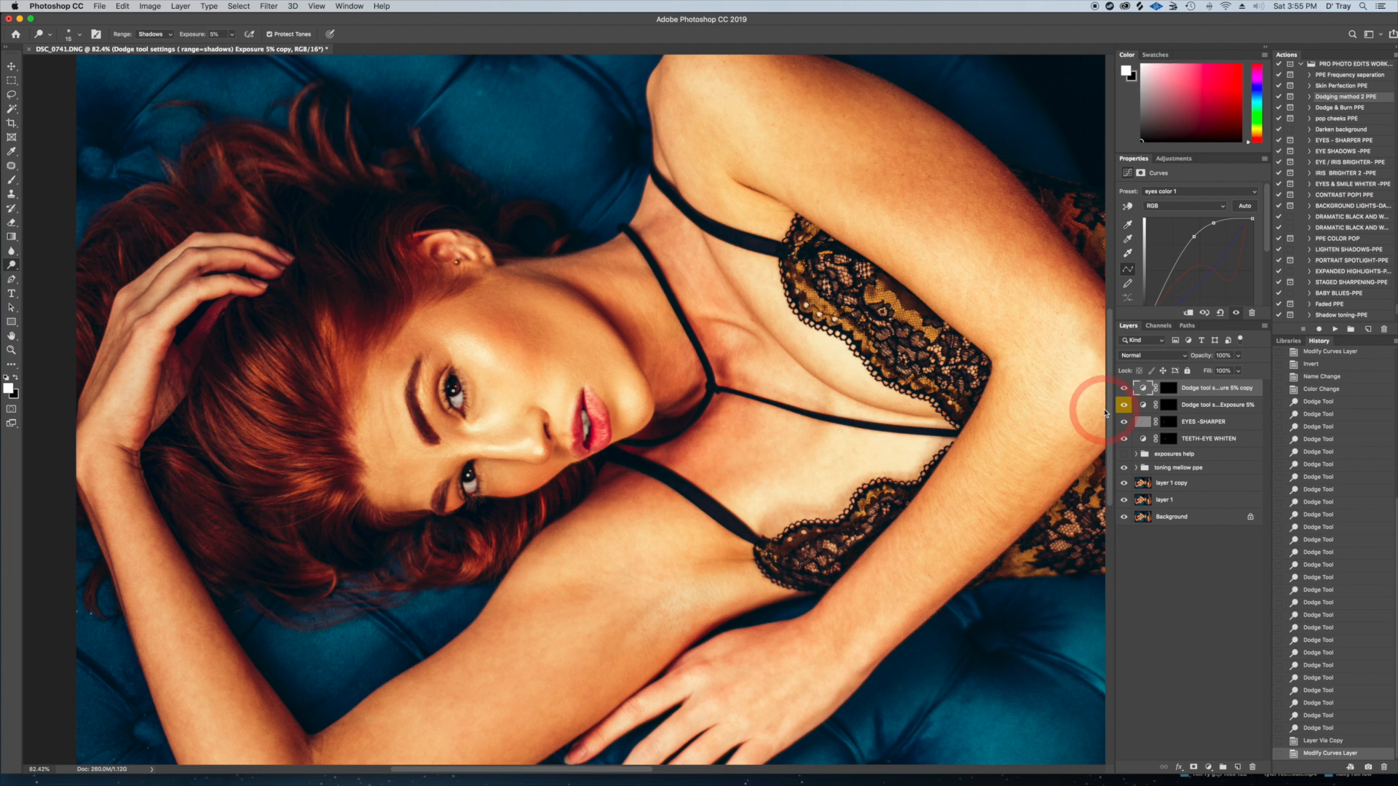
Compare the eyes with the duplicated dodge layer hidden and shown, including in close-up
left_click(1124, 389)
left_click(1125, 389)
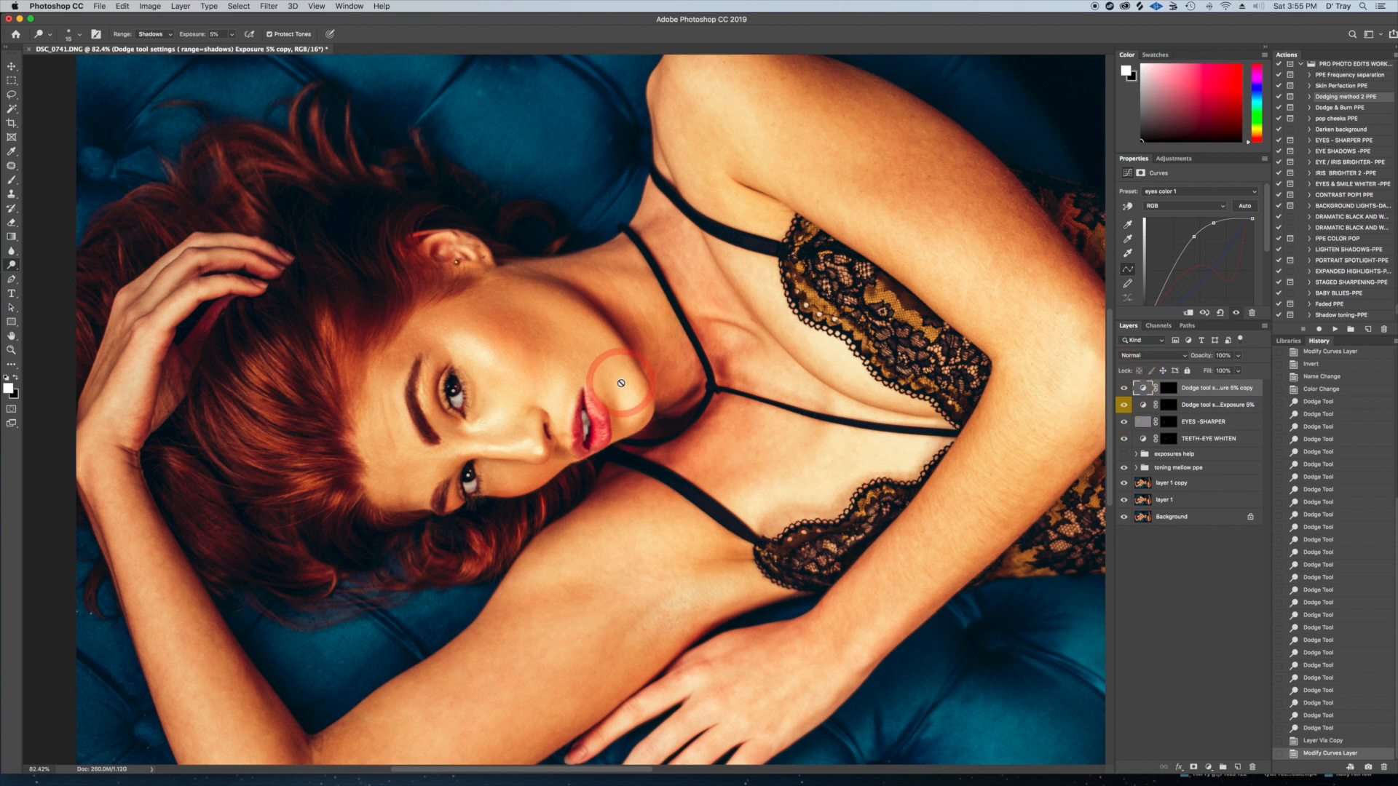
scroll(621, 383, "up", 4)
scroll(621, 383, "up", 2)
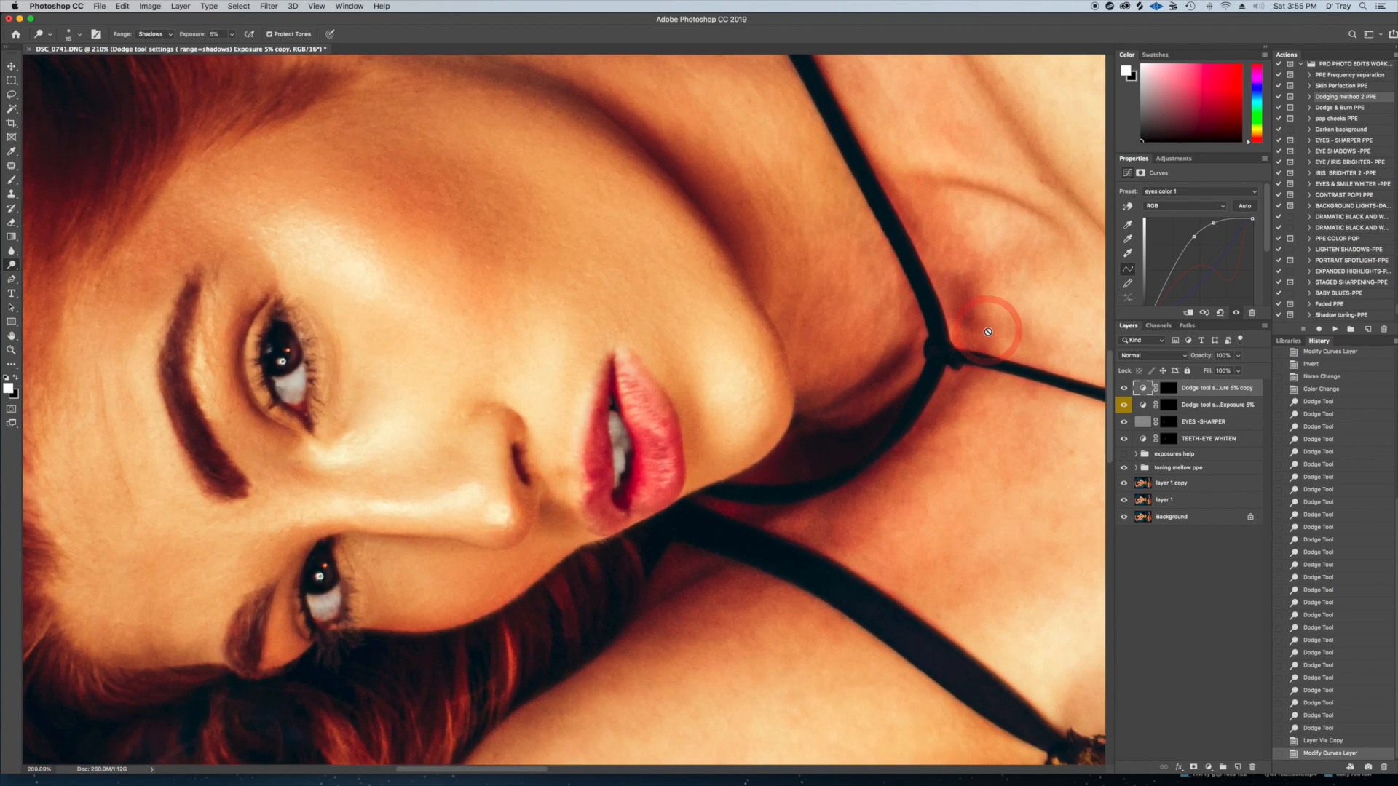
left_click(1124, 389)
left_click(1124, 389)
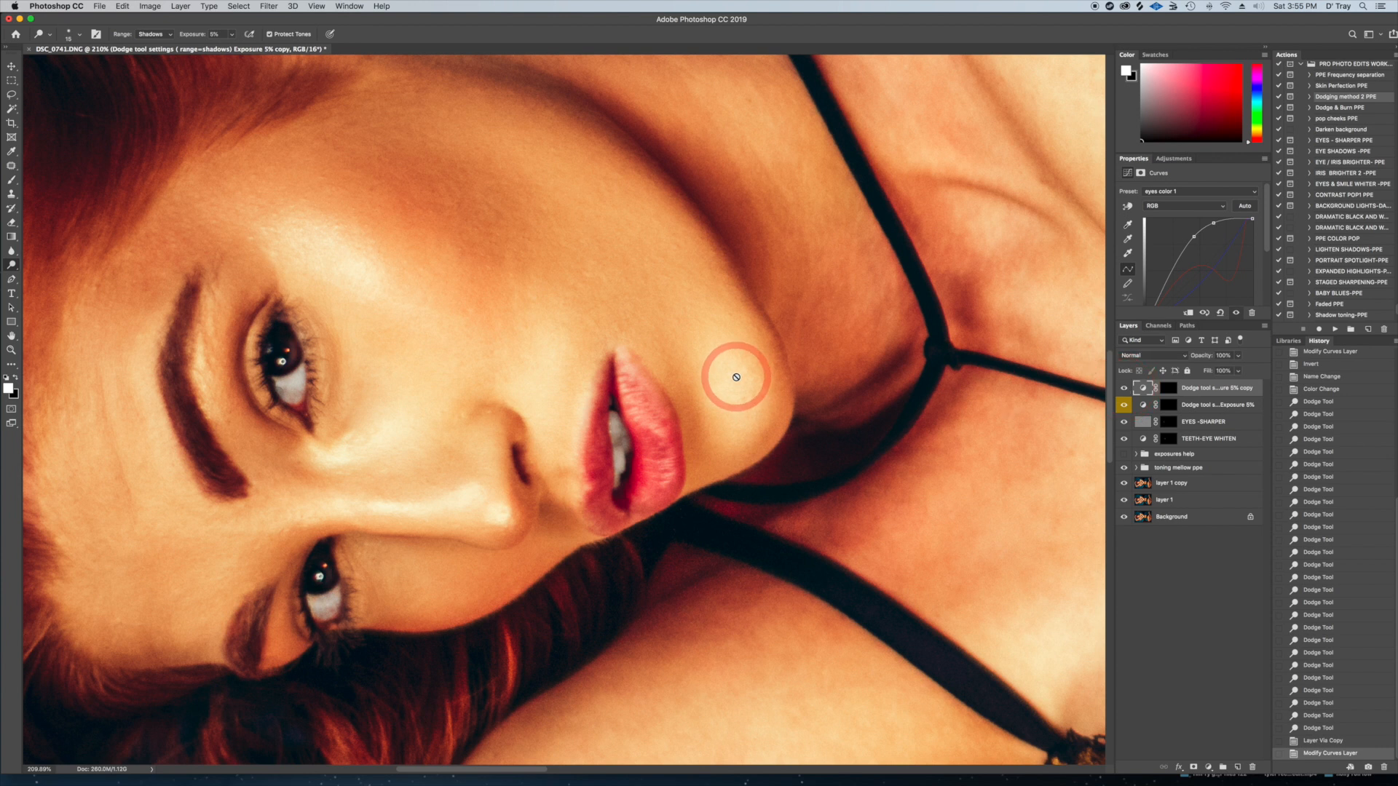
Group the four eye layers, from the dodge layer copy down to TEETH-EYE WHITEN
key("super+0")
left_click(1202, 440, "shift")
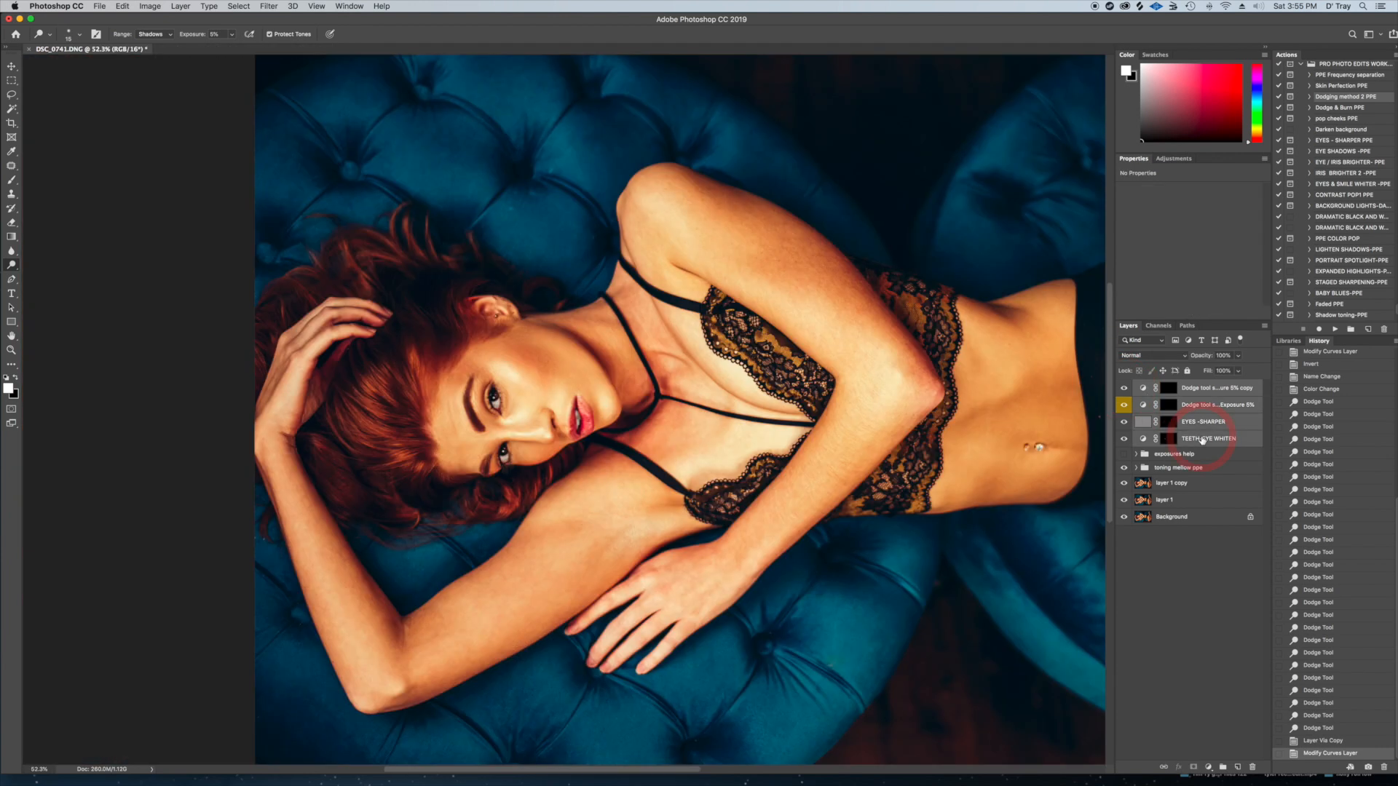
key("super+g")
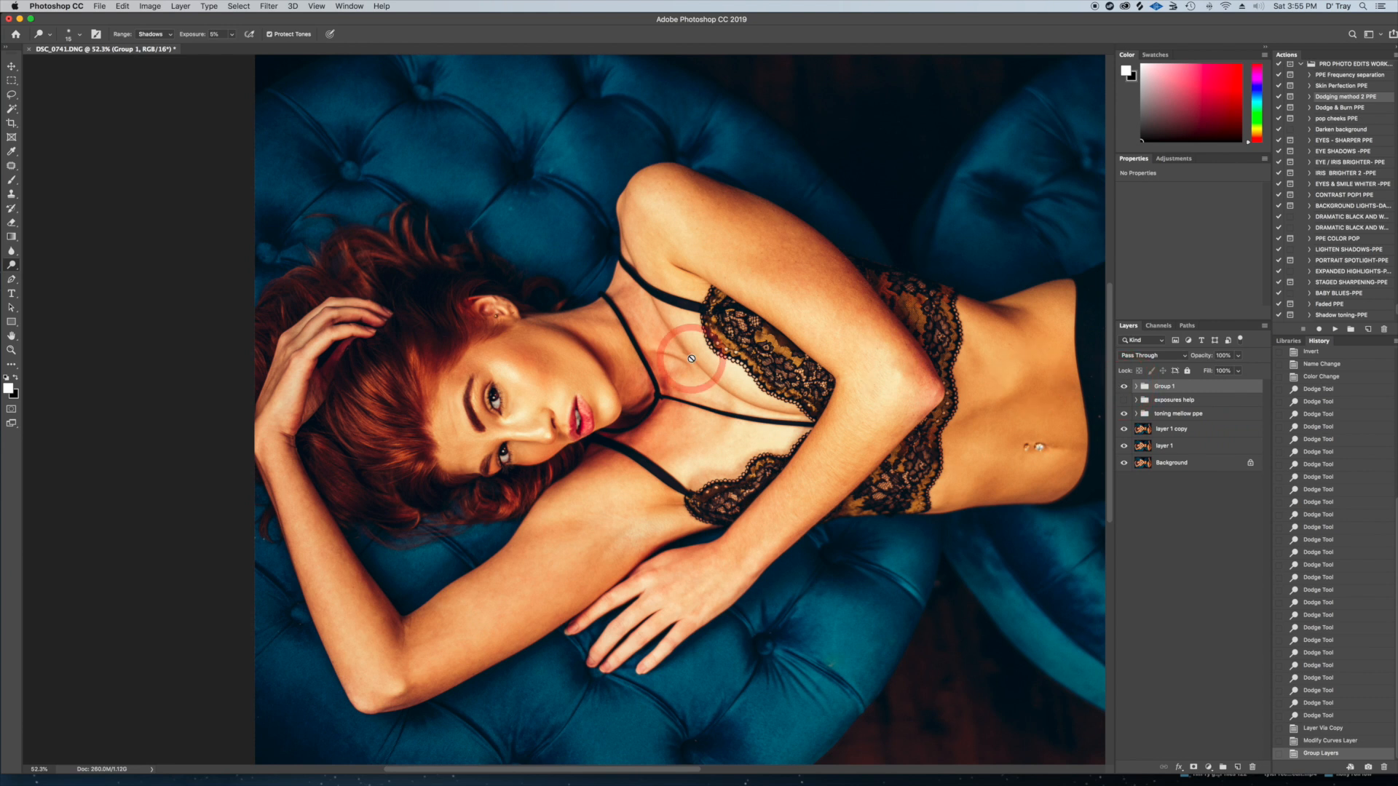
Compare the face in close-up with the eye layer group hidden and shown
scroll(689, 361, "up", 12)
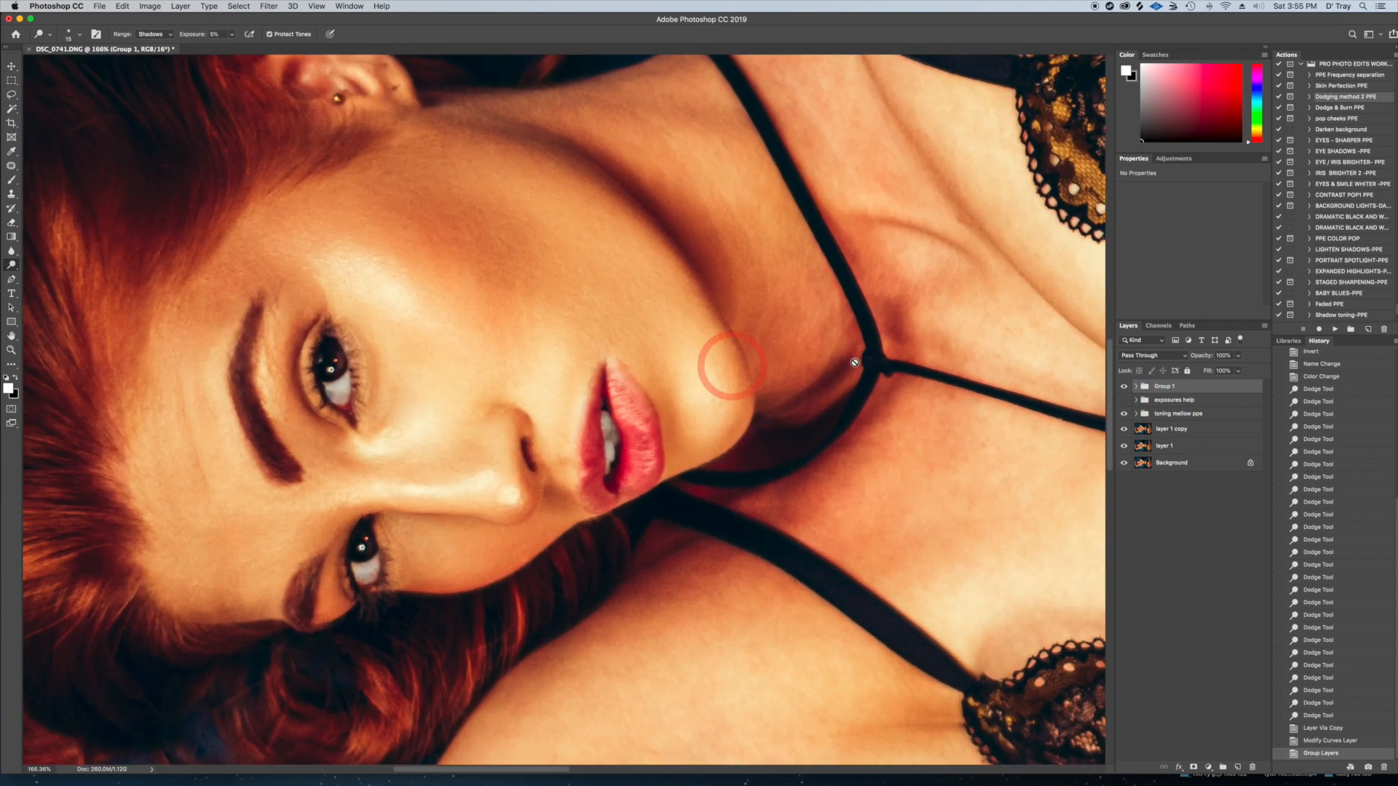
left_click(1125, 387)
left_click(1124, 387)
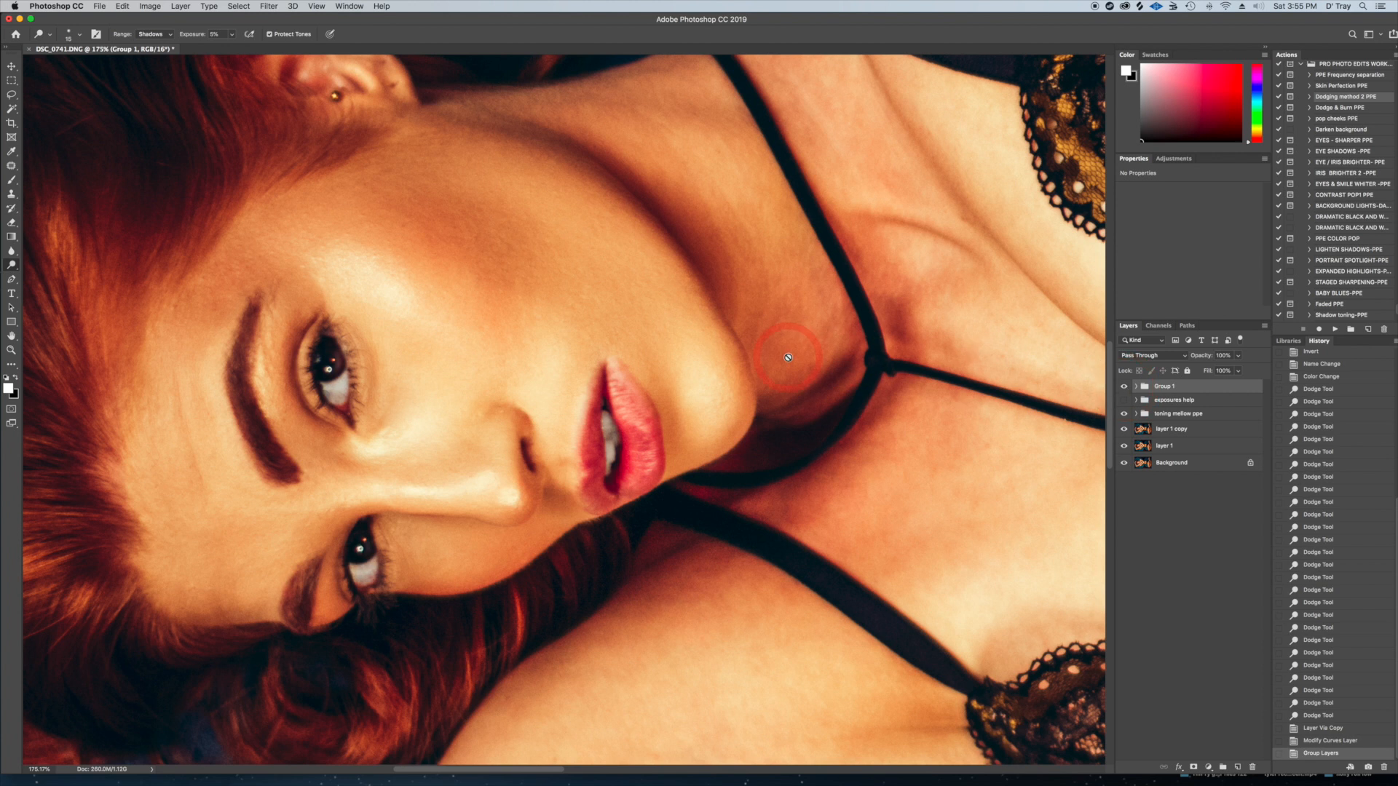
key("super+0")
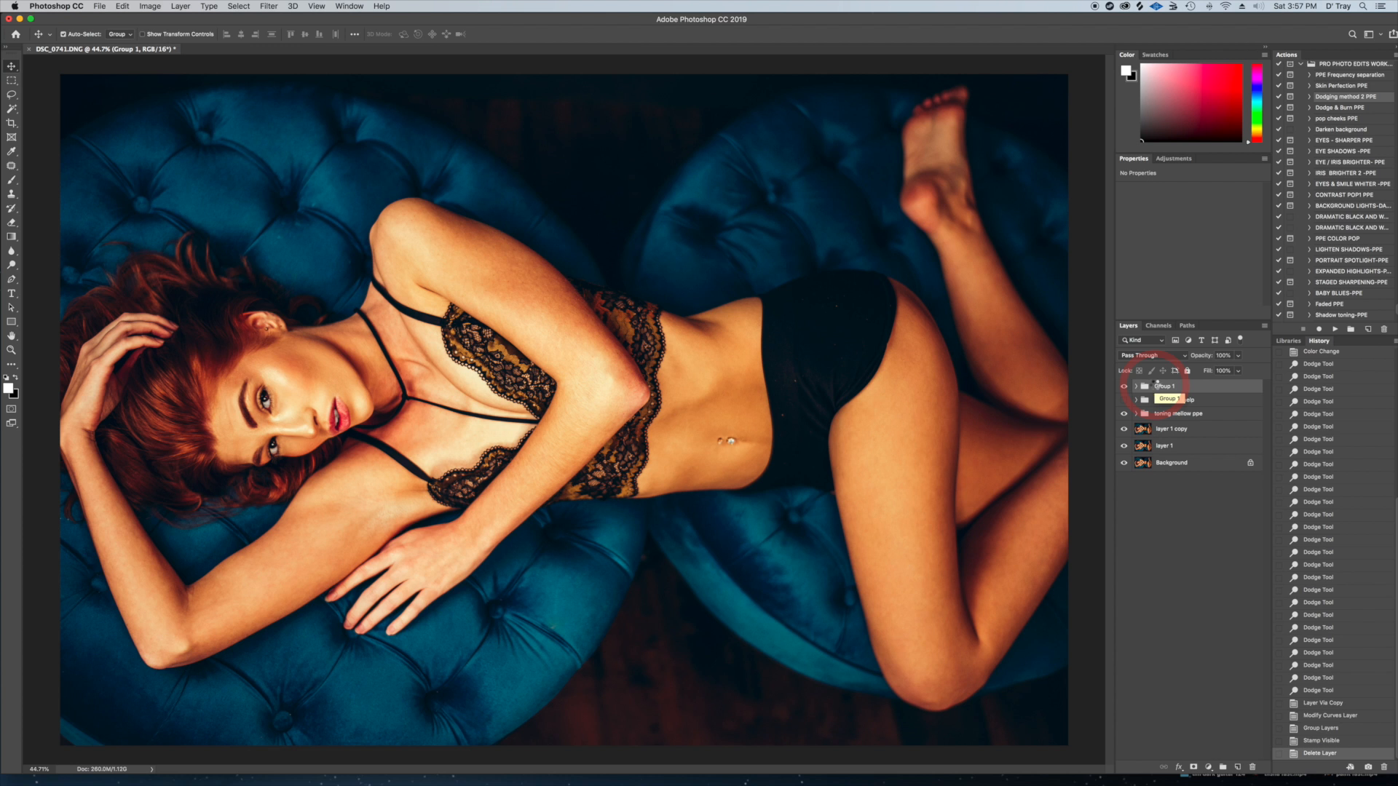
Stamp all visible layers into a new layer and run the PPE Frequency separation action with a 10-pixel Dust & Scratches radius
key("super+alt+shift+e")
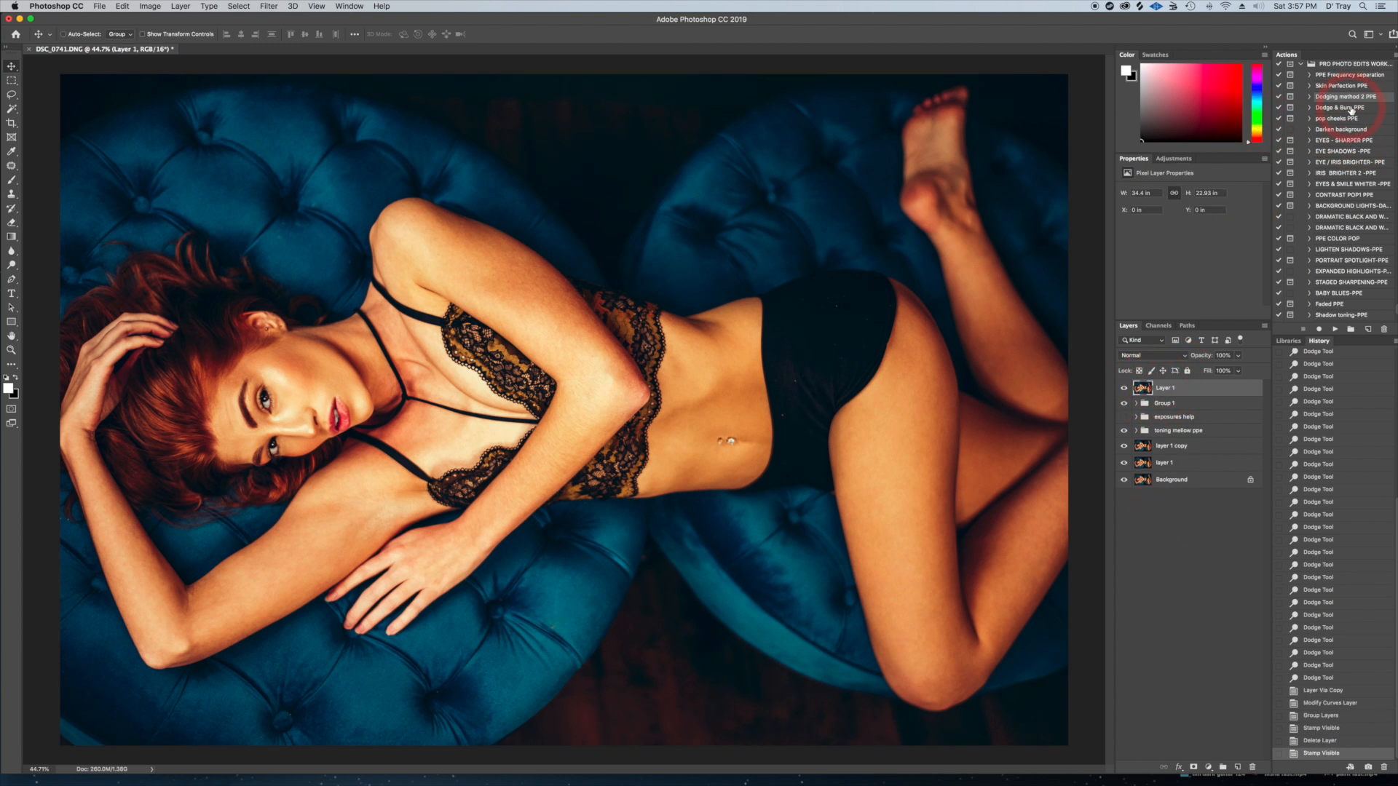
left_click(1344, 76)
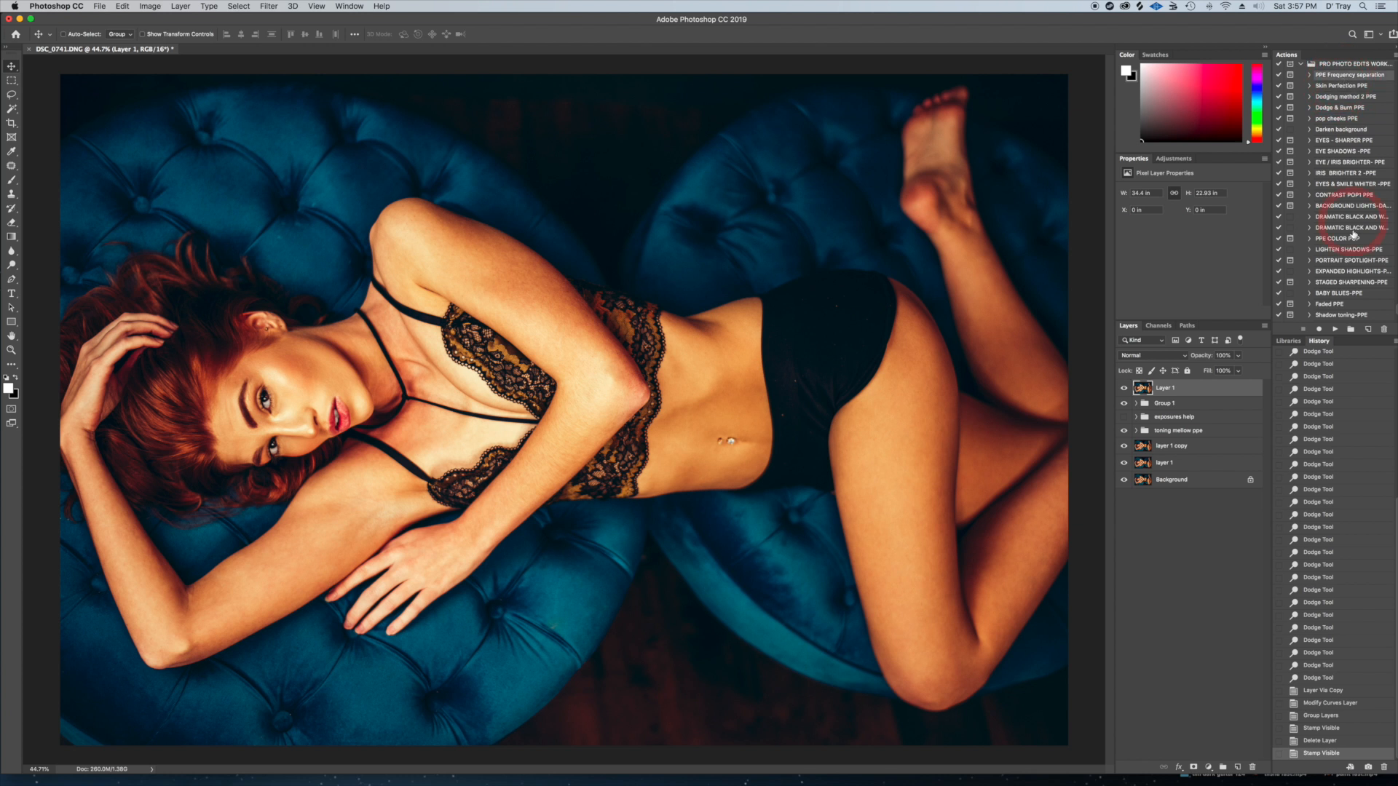
left_click(1345, 329)
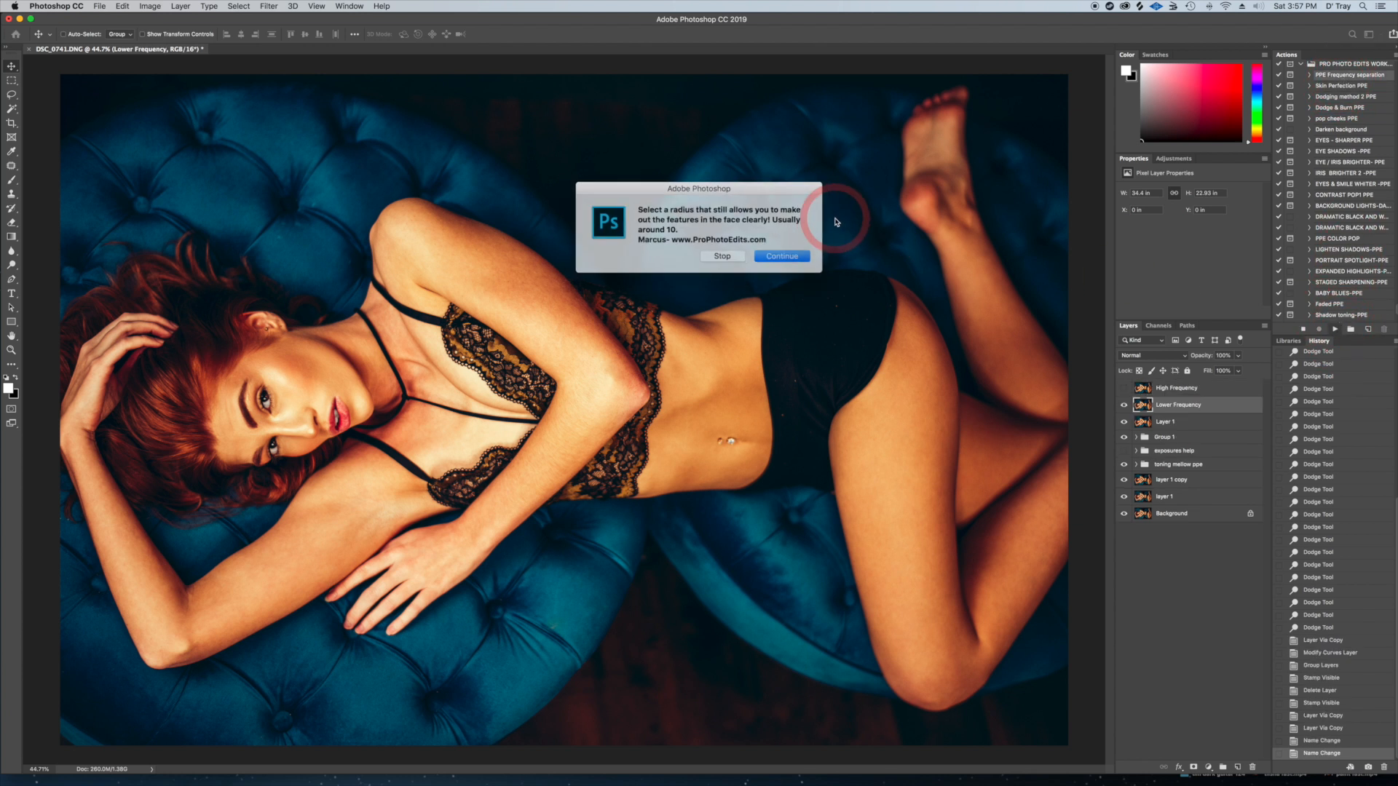
left_click(770, 257)
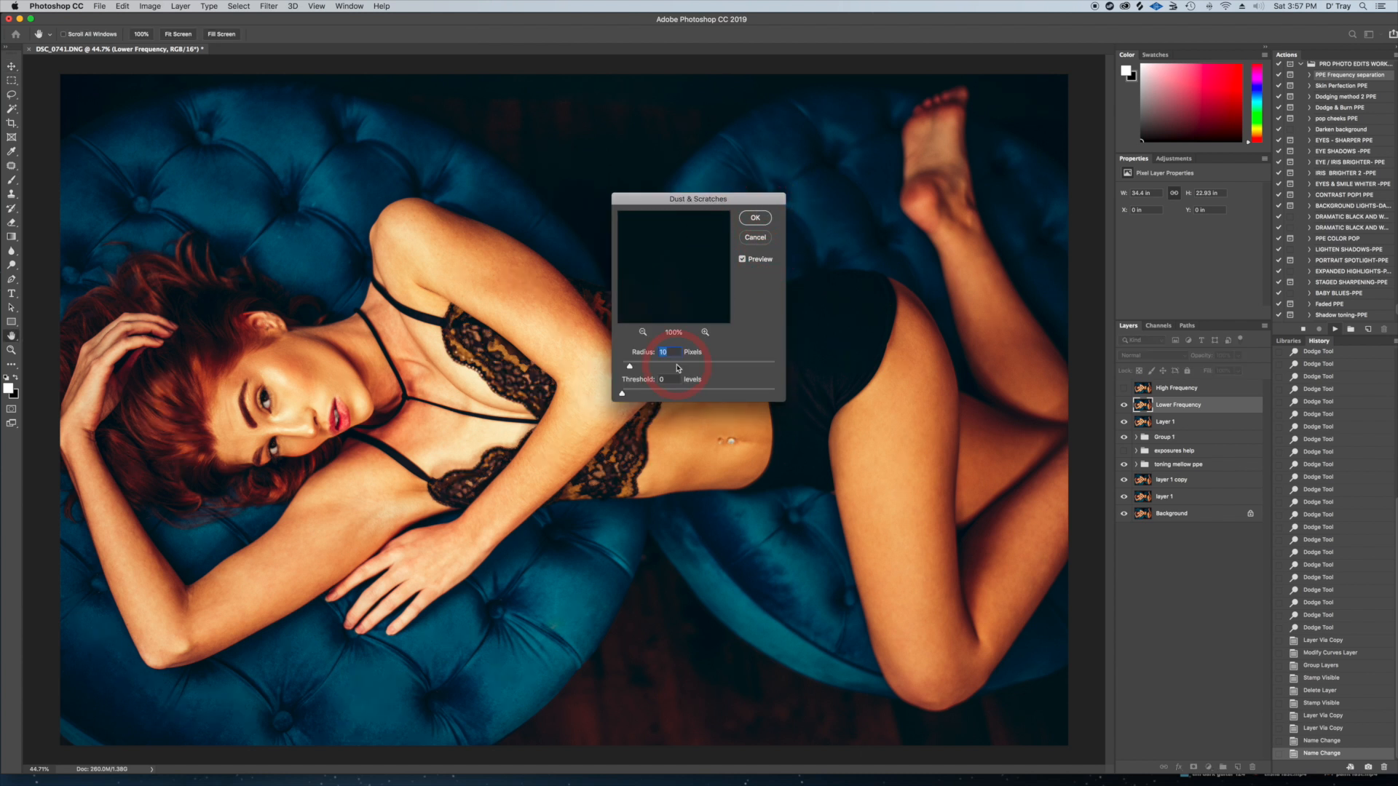
left_click(757, 218)
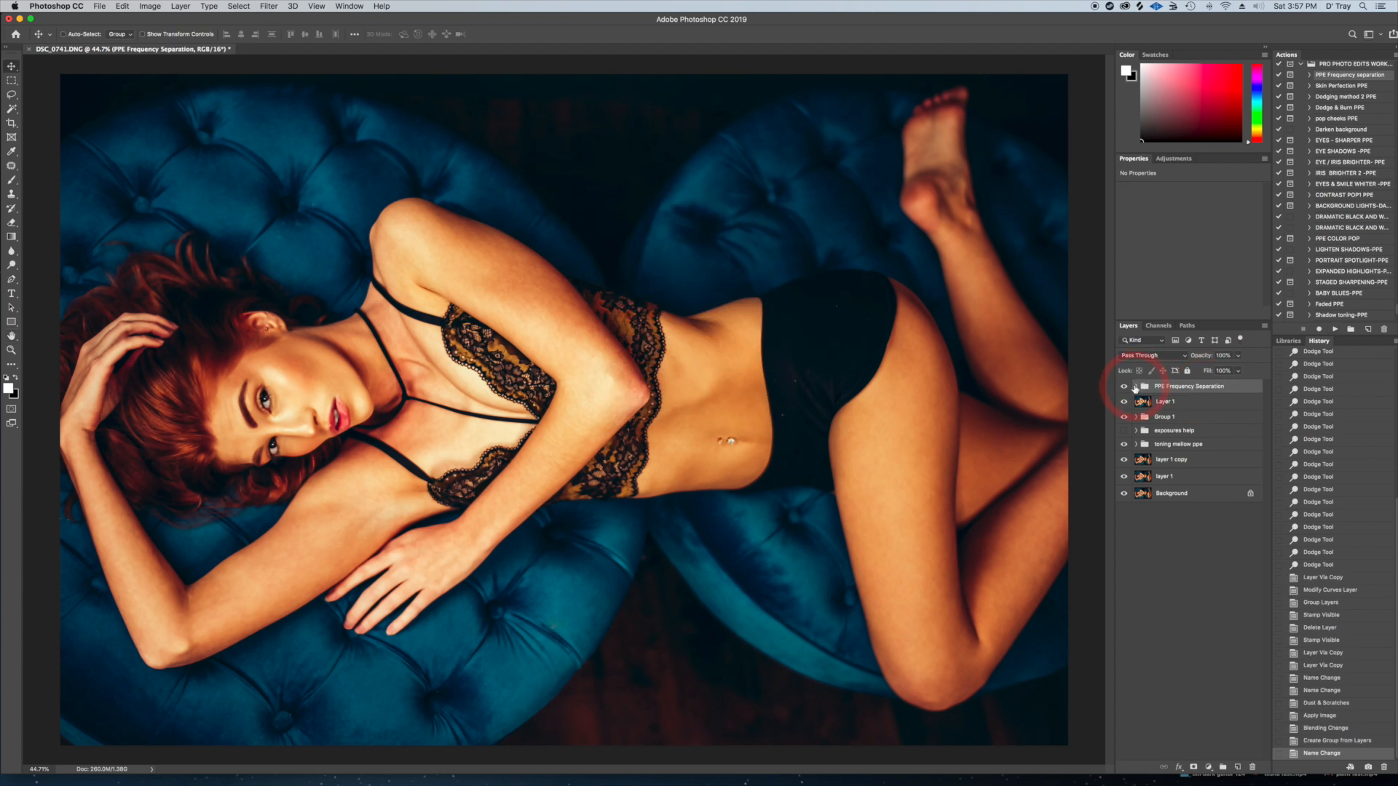
On the Lower Frequency layer, lasso the skin of the upper cheek with a 10 px feather
left_click(1135, 387)
left_click(1183, 418)
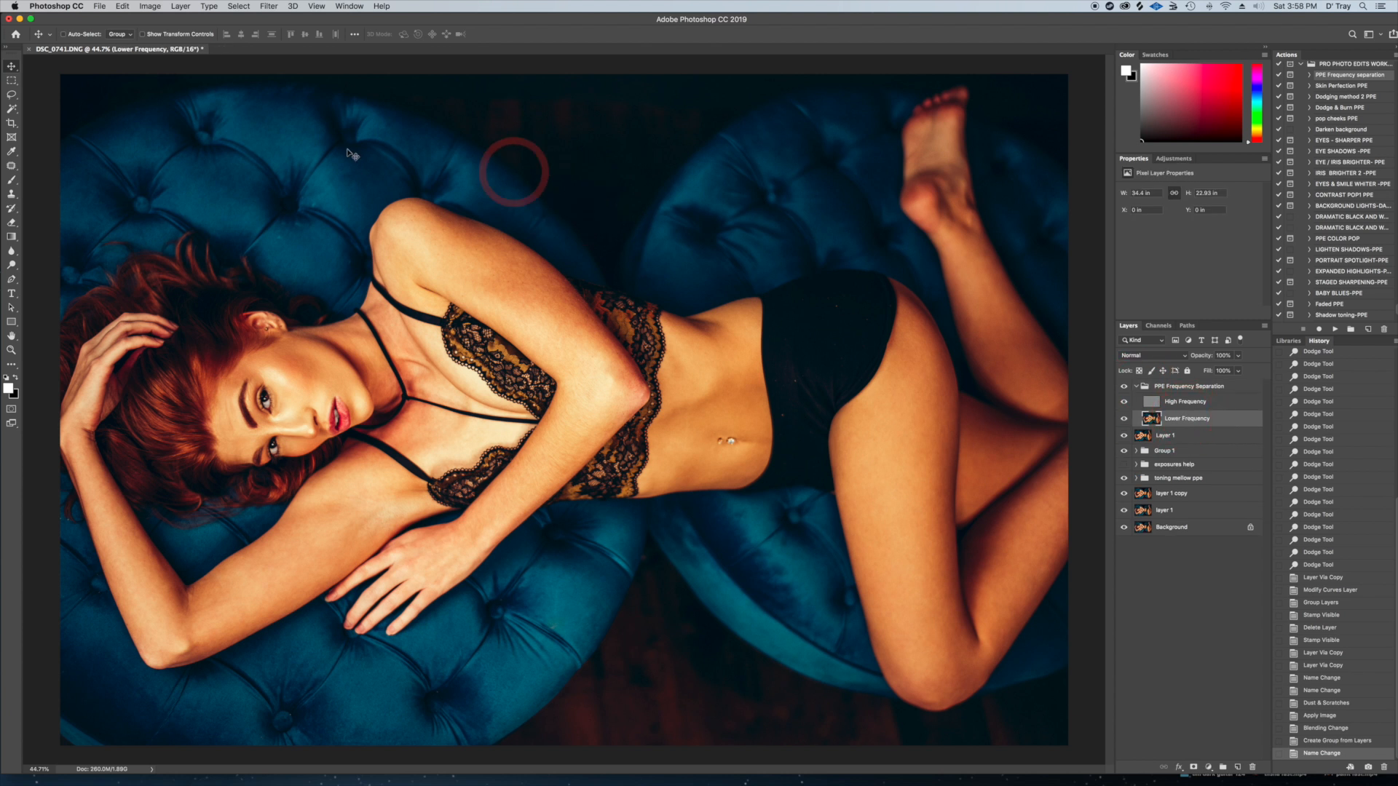
left_click(11, 94)
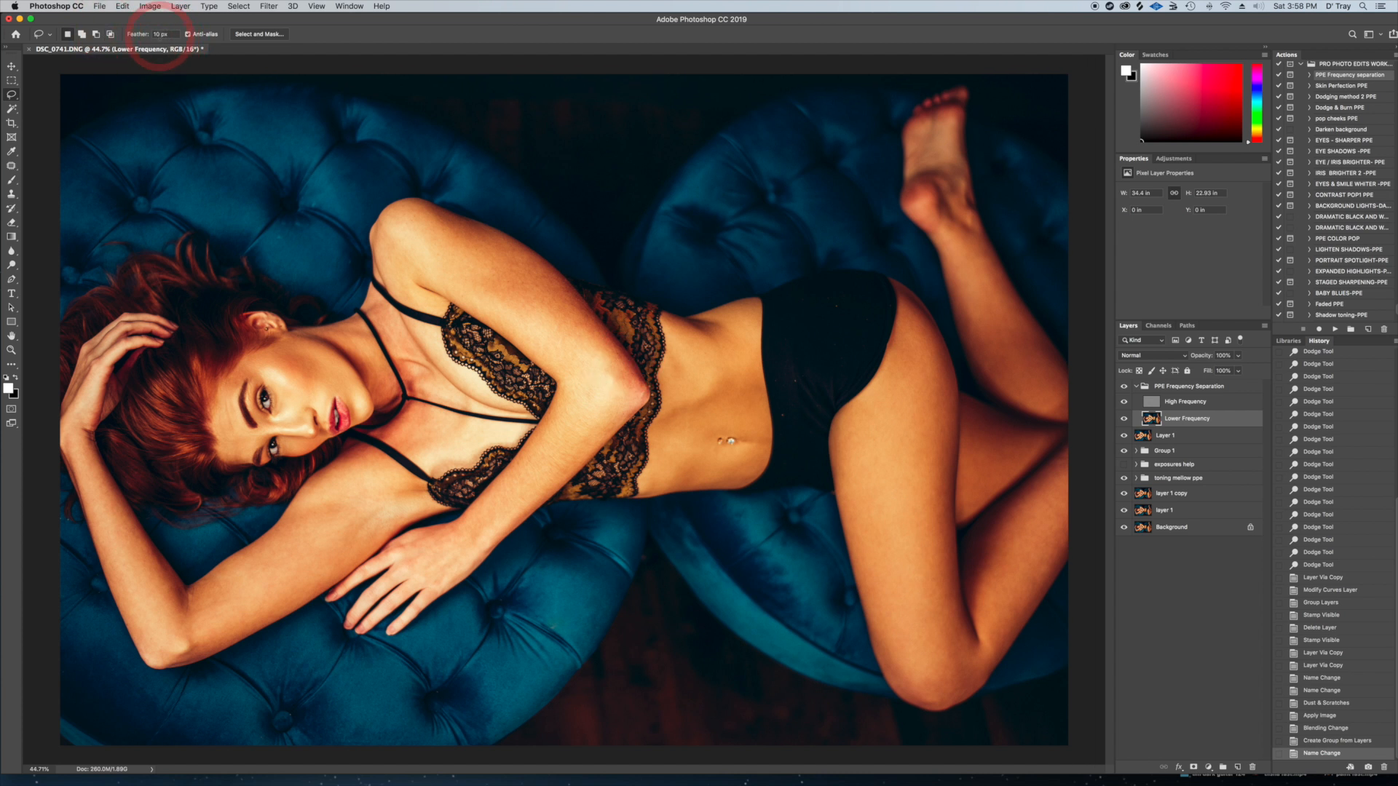
left_click_drag(613, 346, 589, 296)
left_click(588, 296)
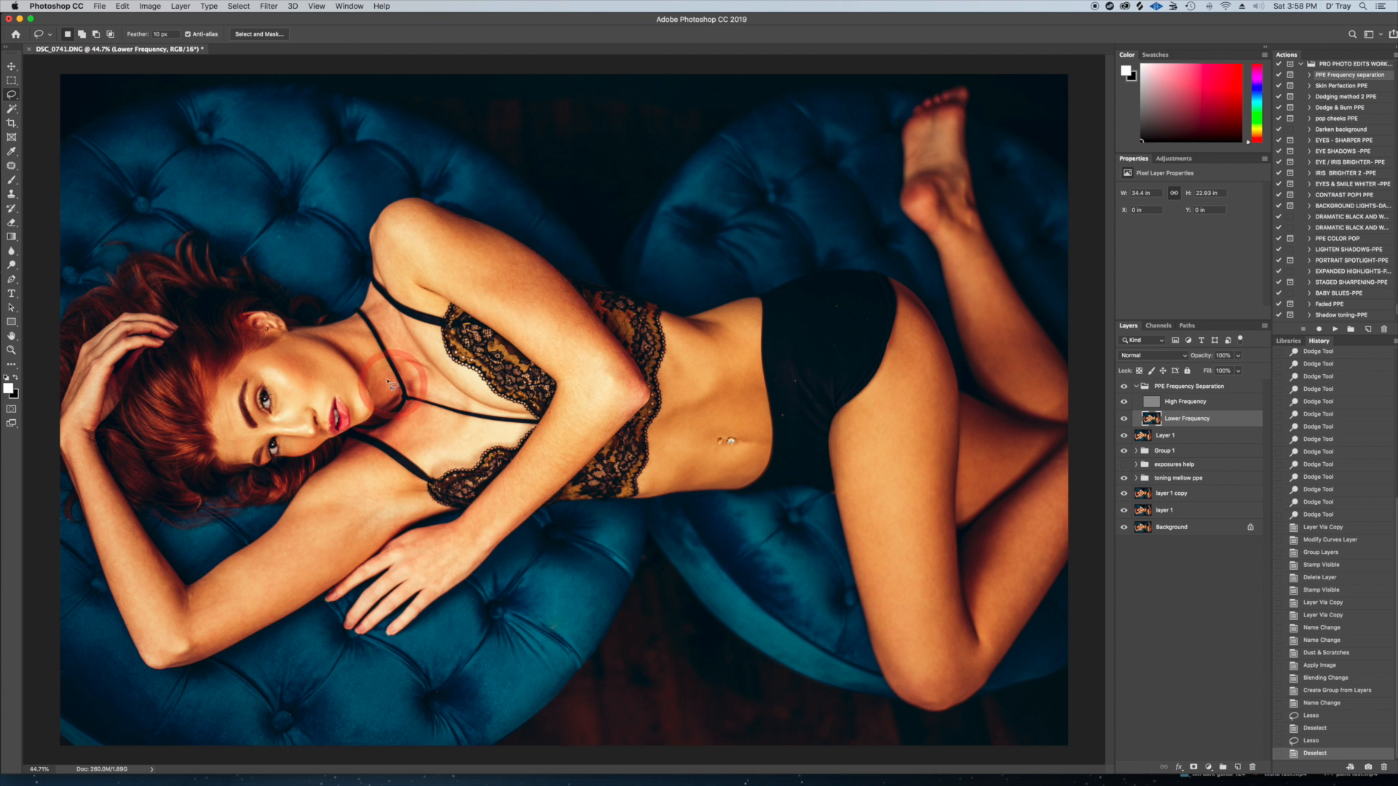
mouse_move(252, 354)
left_mouse_down()
mouse_move(313, 346)
mouse_move(357, 386)
mouse_move(365, 424)
mouse_move(341, 392)
mouse_move(281, 418)
mouse_move(252, 356)
mouse_move(262, 348)
left_mouse_up()
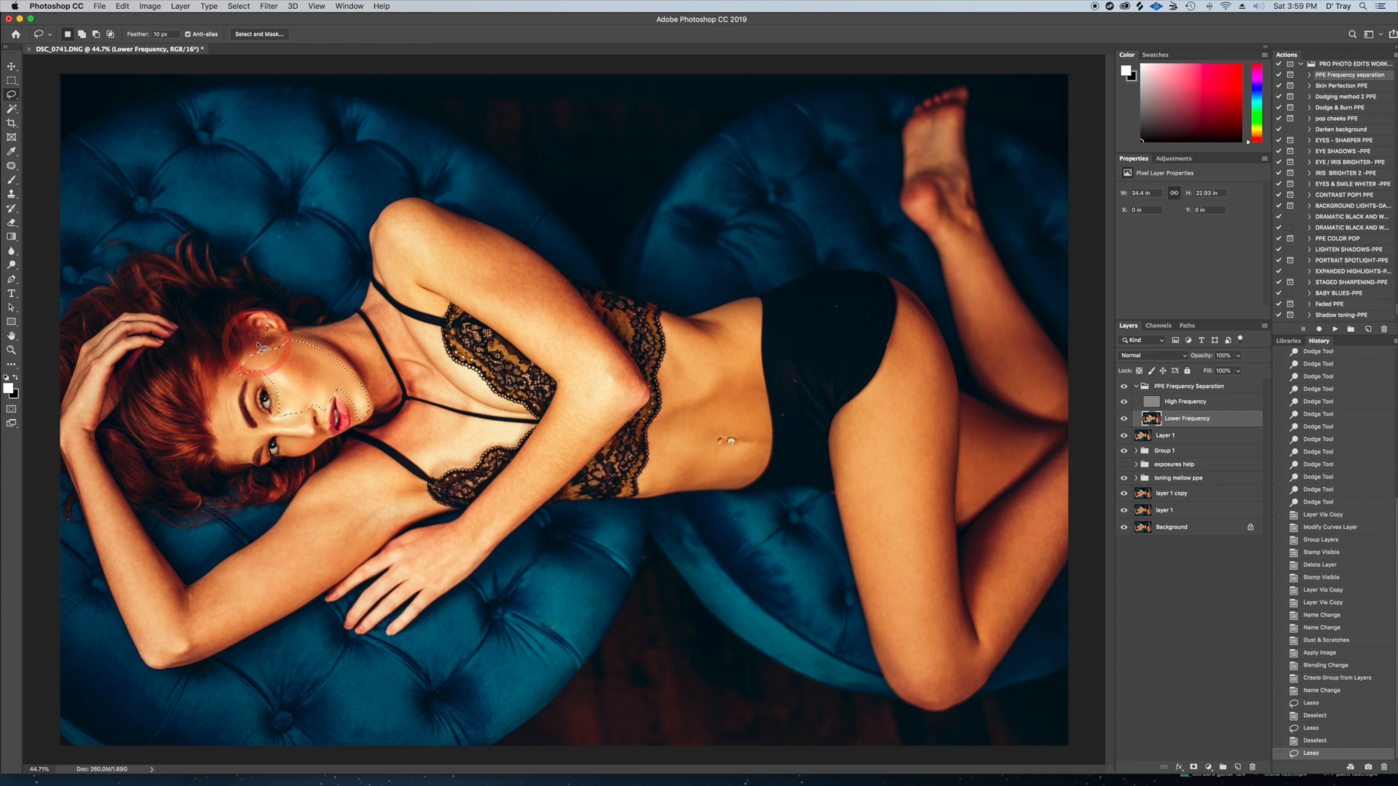
Smooth the selected cheek skin with a Gaussian Blur, fine-tuning its radius
left_click(269, 6)
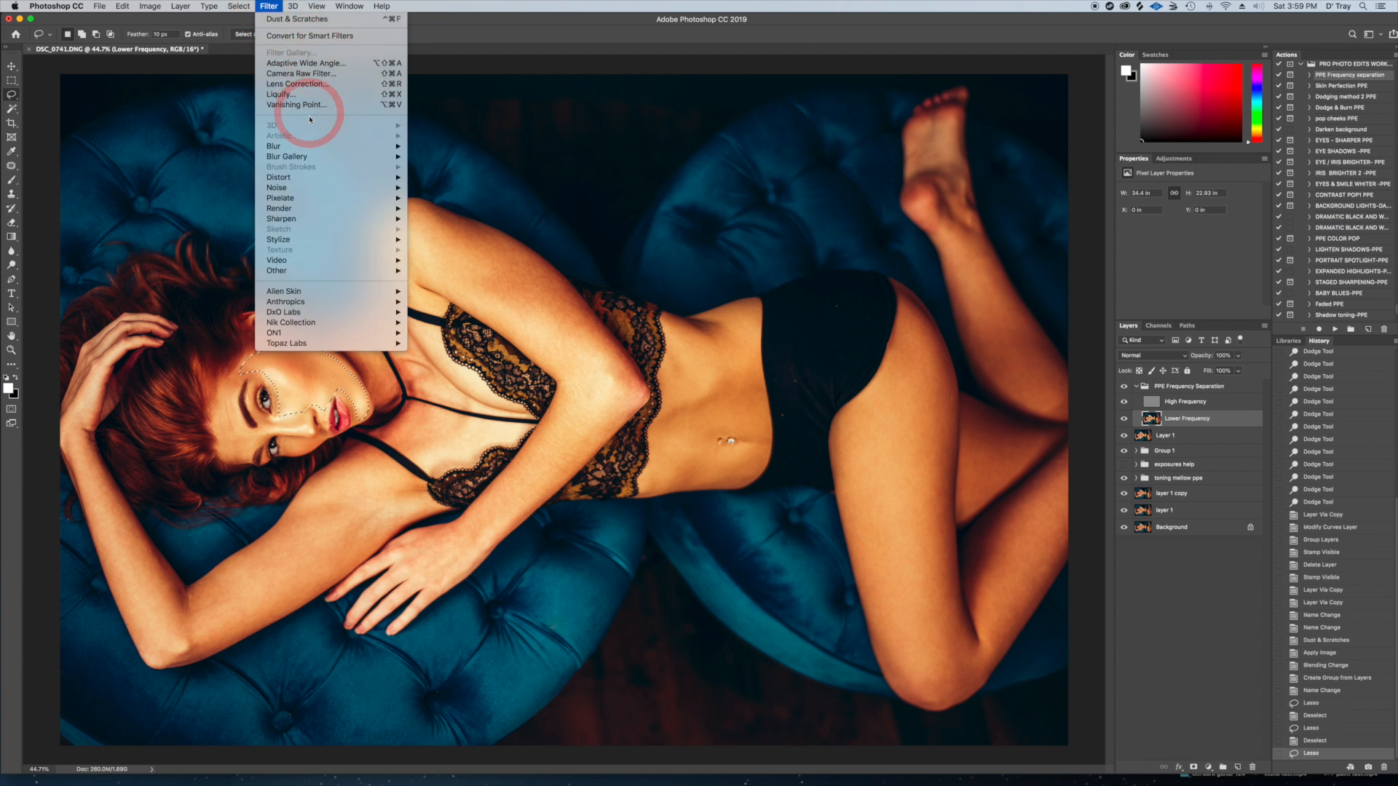
mouse_move(342, 146)
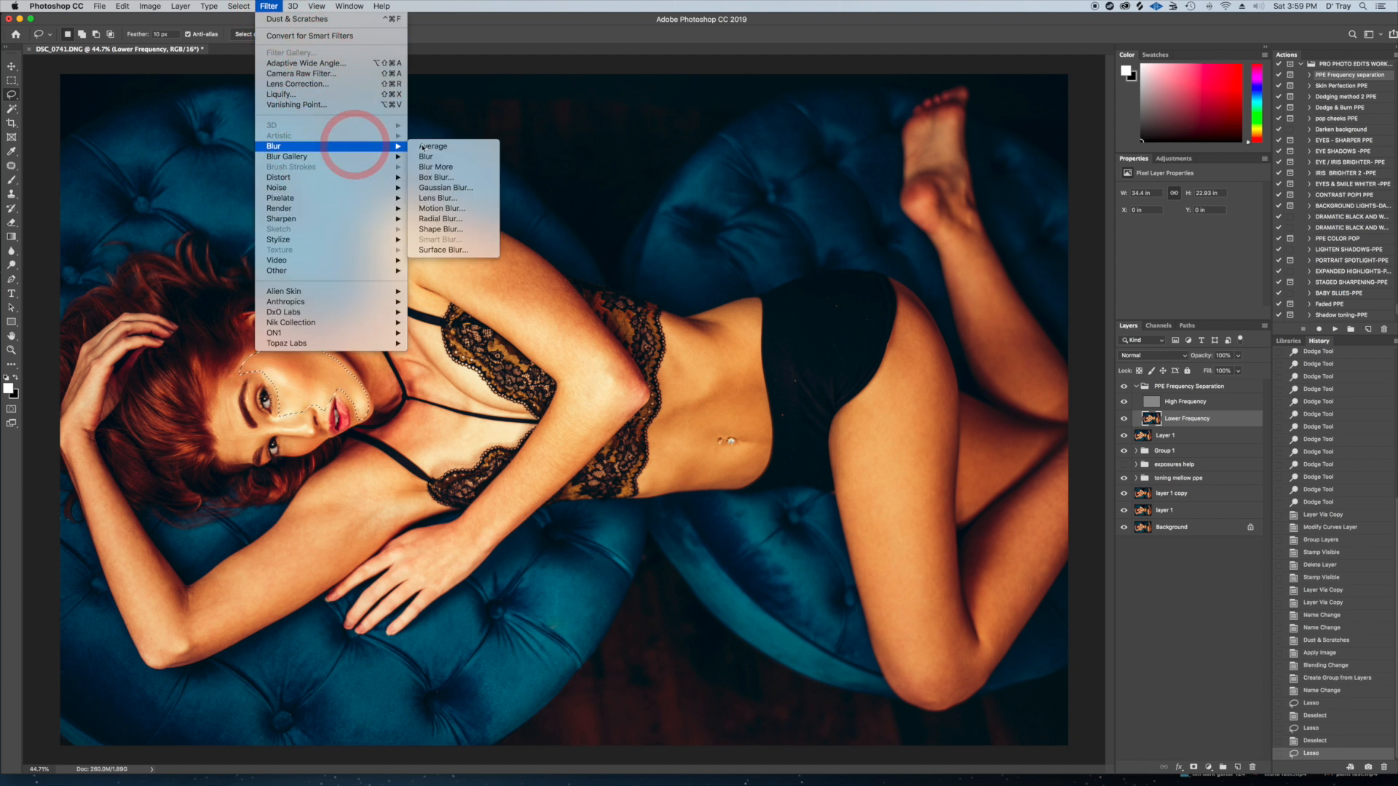
left_click(448, 188)
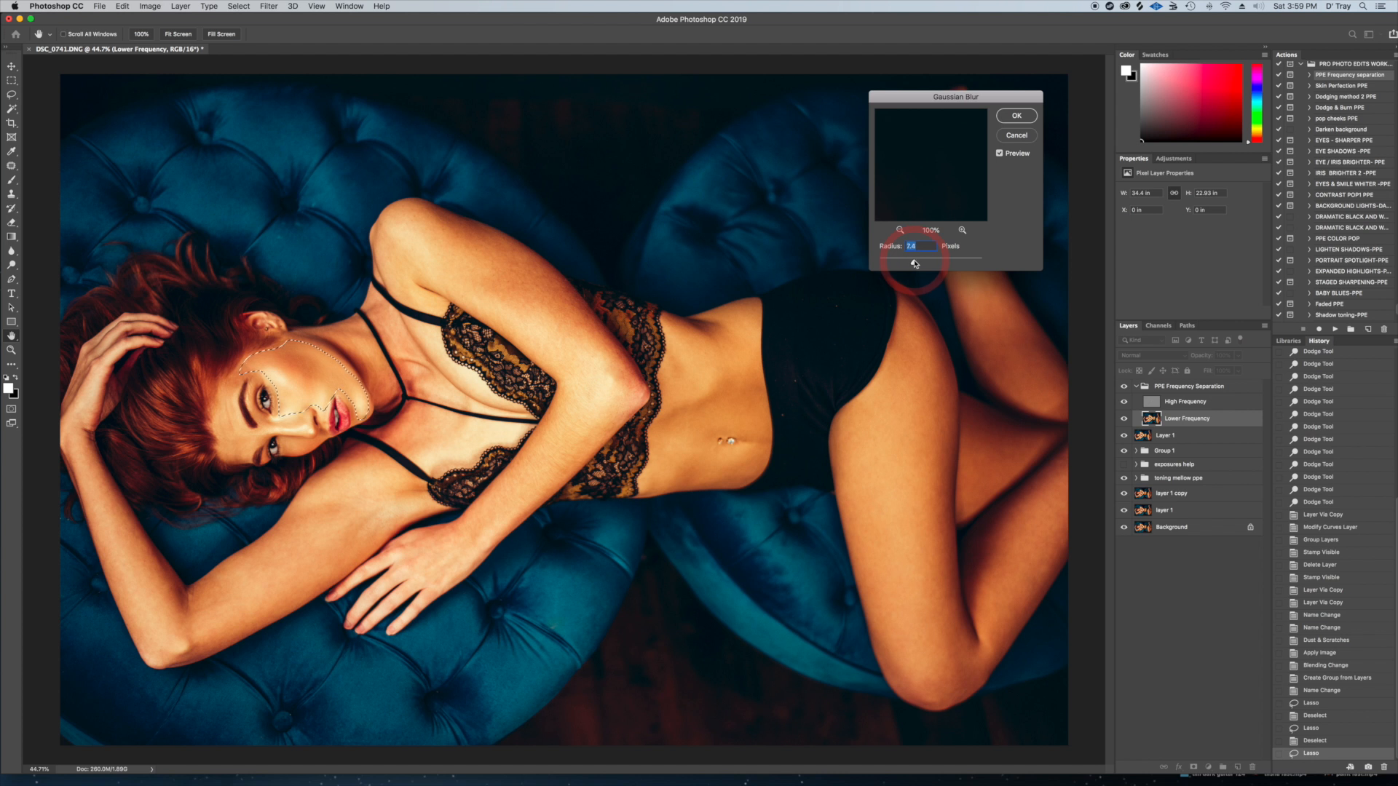
left_click_drag(915, 264, 911, 262)
left_click(1016, 117)
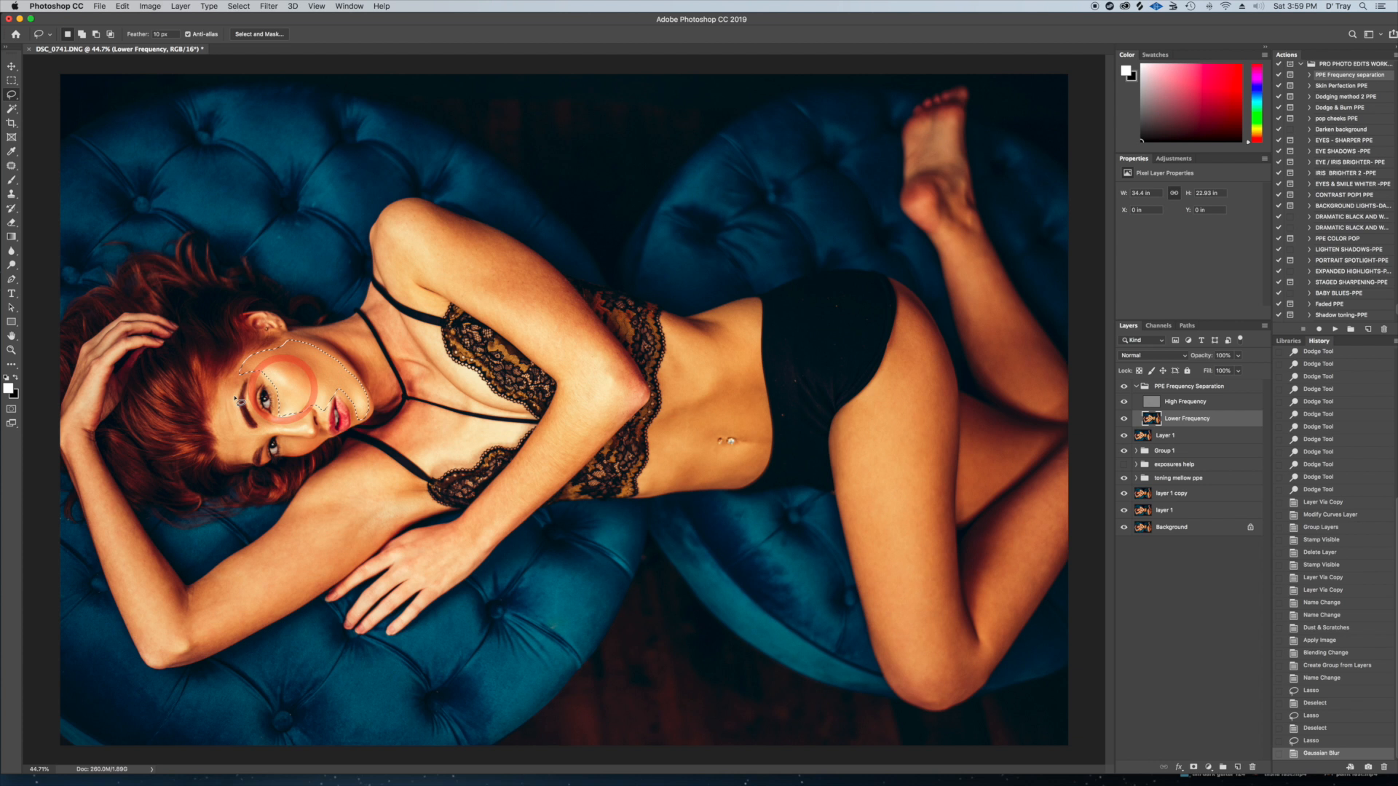
Lasso the forehead skin on the Lower Frequency layer and repeat the last Gaussian Blur on it
mouse_move(229, 373)
left_mouse_down()
mouse_move(211, 399)
mouse_move(222, 443)
left_mouse_up()
left_click(236, 373)
mouse_move(234, 374)
left_mouse_down()
mouse_move(216, 410)
mouse_move(241, 465)
mouse_move(268, 431)
mouse_move(240, 416)
mouse_move(246, 362)
left_mouse_up()
left_click(268, 6)
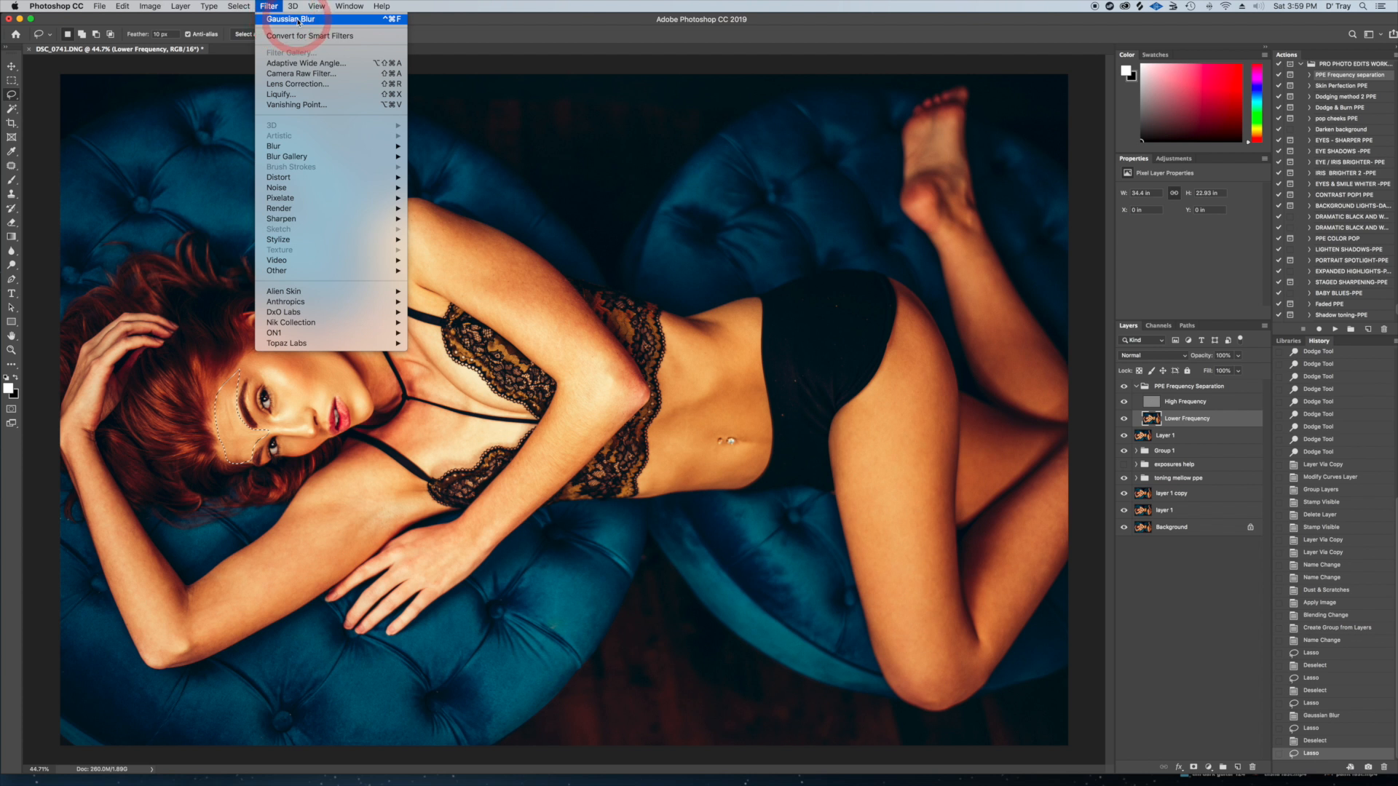
left_click(297, 20)
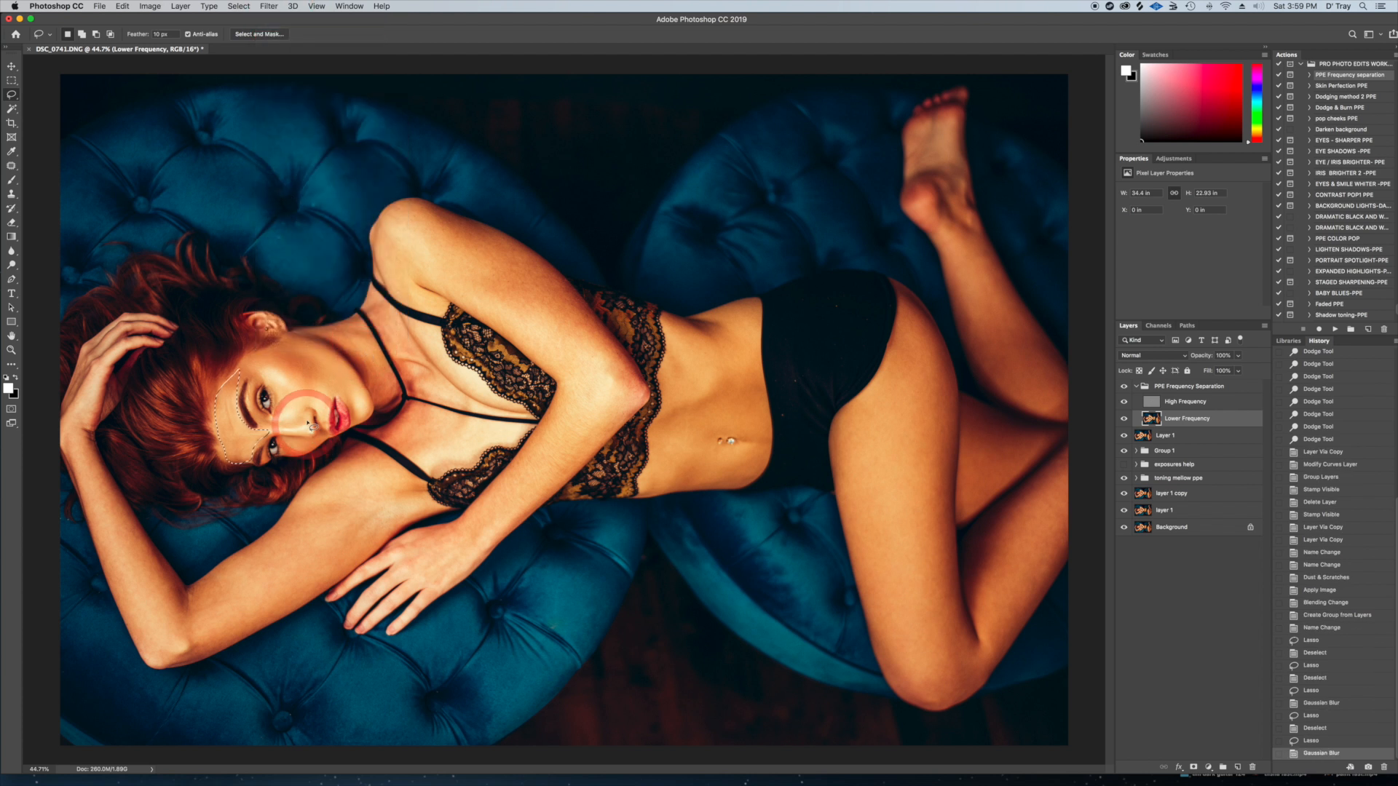
Repeat the Gaussian Blur on lassoed skin areas of the nose, lower cheek and body, and collapse the frequency separation group
mouse_move(305, 410)
left_mouse_down()
mouse_move(265, 429)
mouse_move(304, 438)
mouse_move(308, 409)
left_mouse_up()
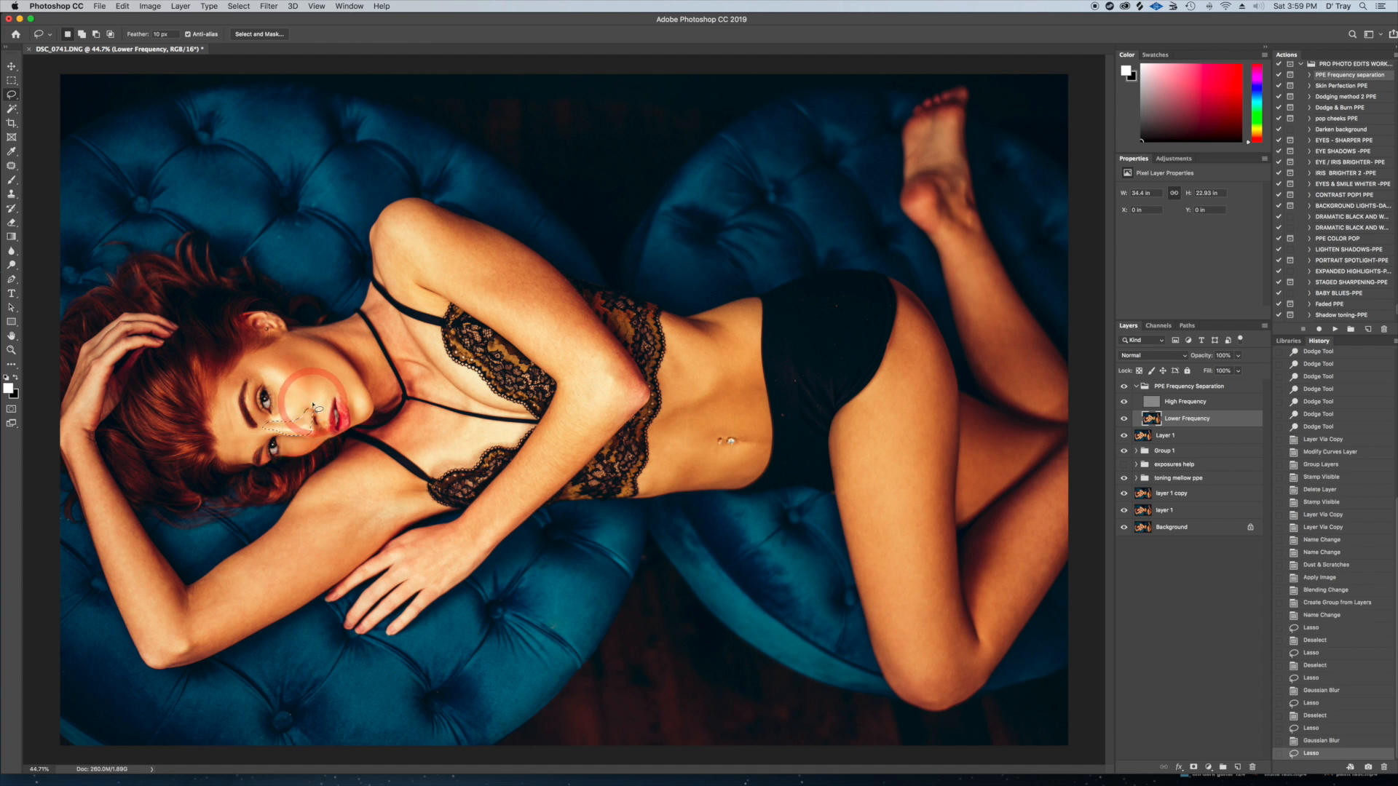
left_click(270, 7)
left_click(287, 20)
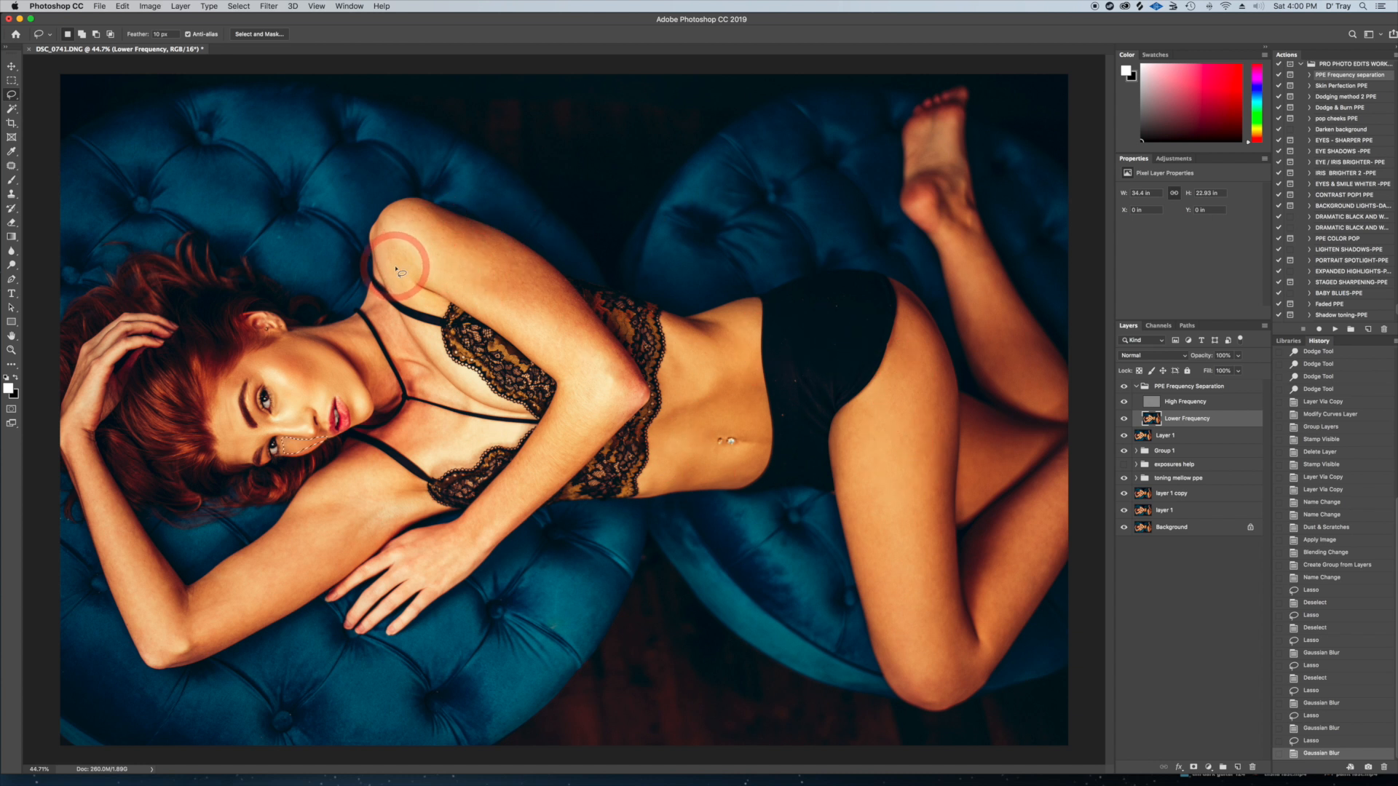
mouse_move(420, 281)
left_mouse_down()
mouse_move(557, 373)
mouse_move(566, 389)
mouse_move(542, 434)
left_mouse_up()
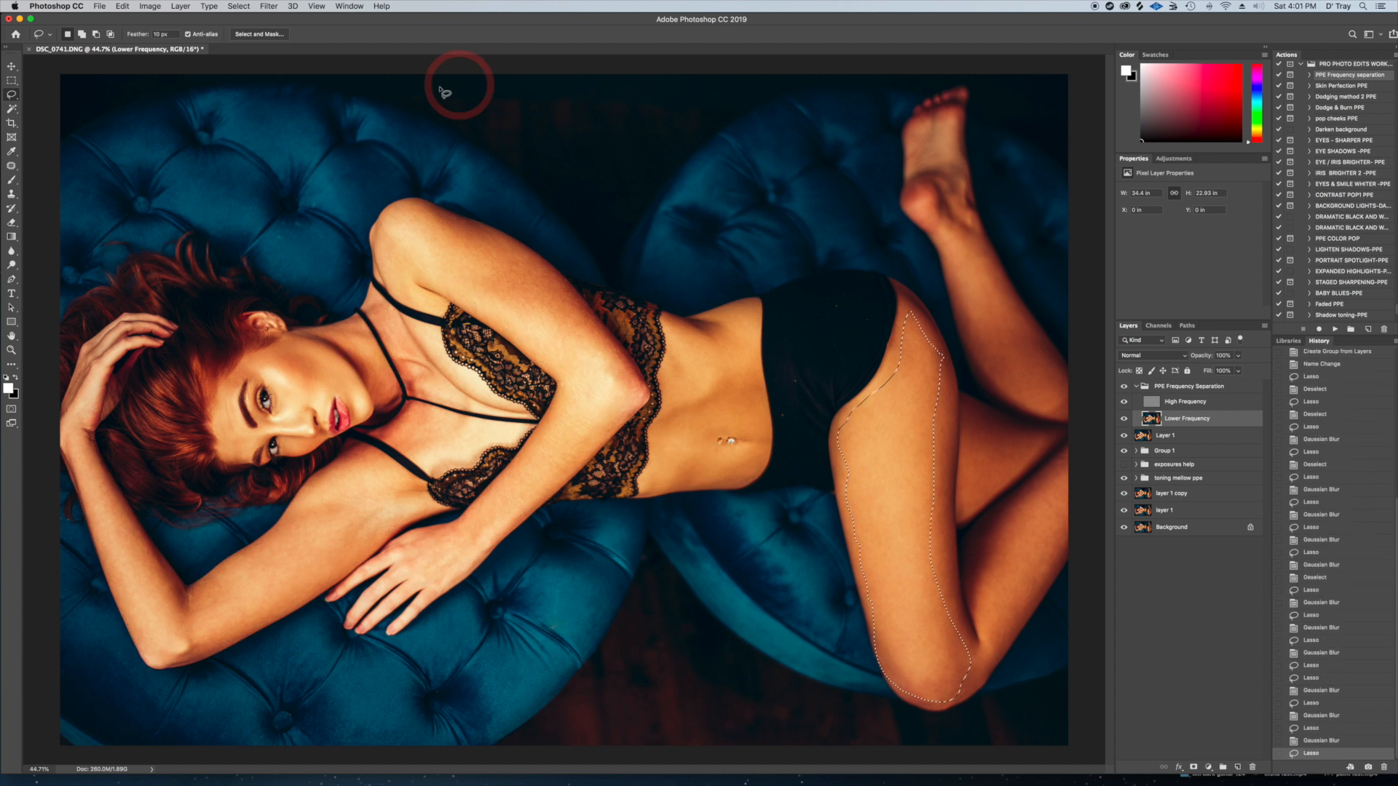
left_click(1136, 386)
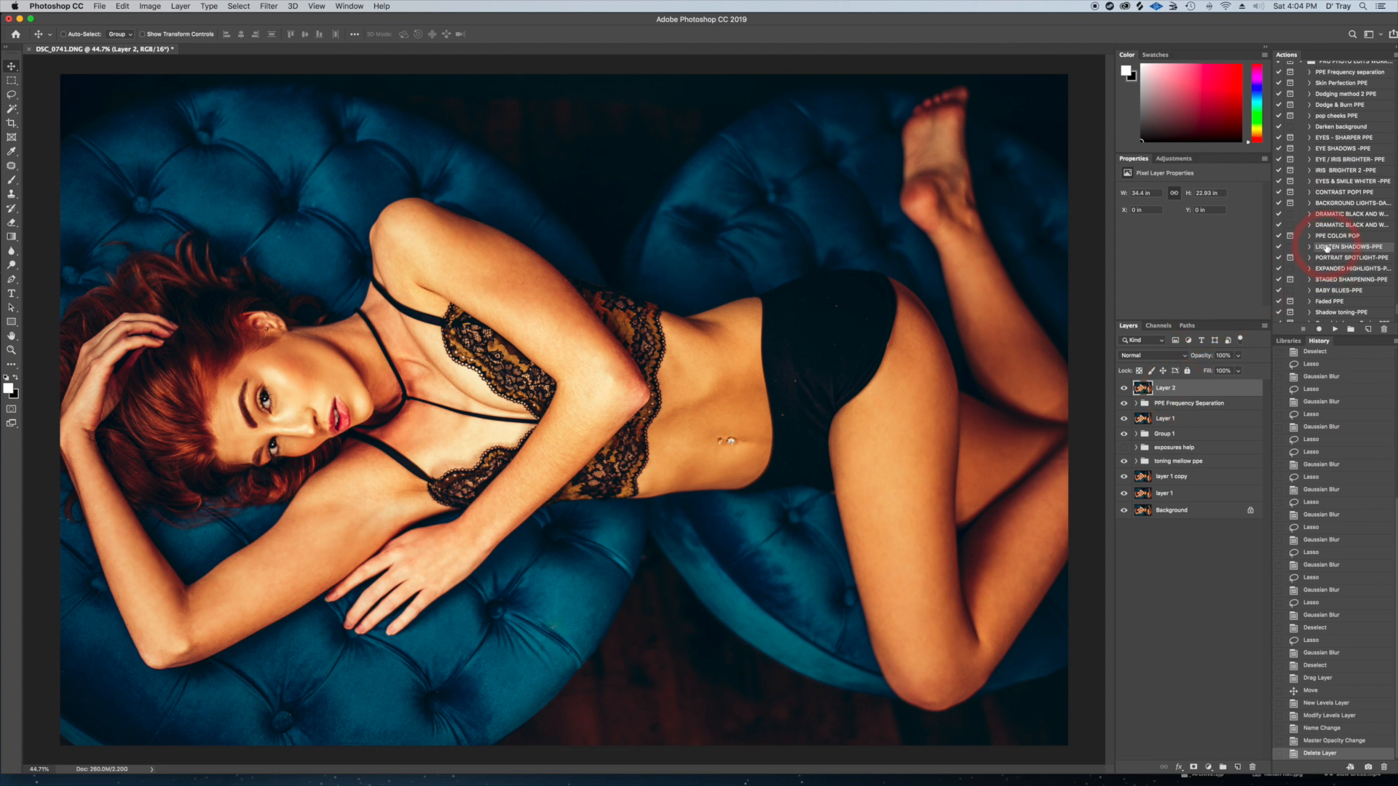
Run the LIGHTEN SHADOWS-PPE and CONTRAST POP1 PPE actions above the stamped Layer 2
left_click(1335, 331)
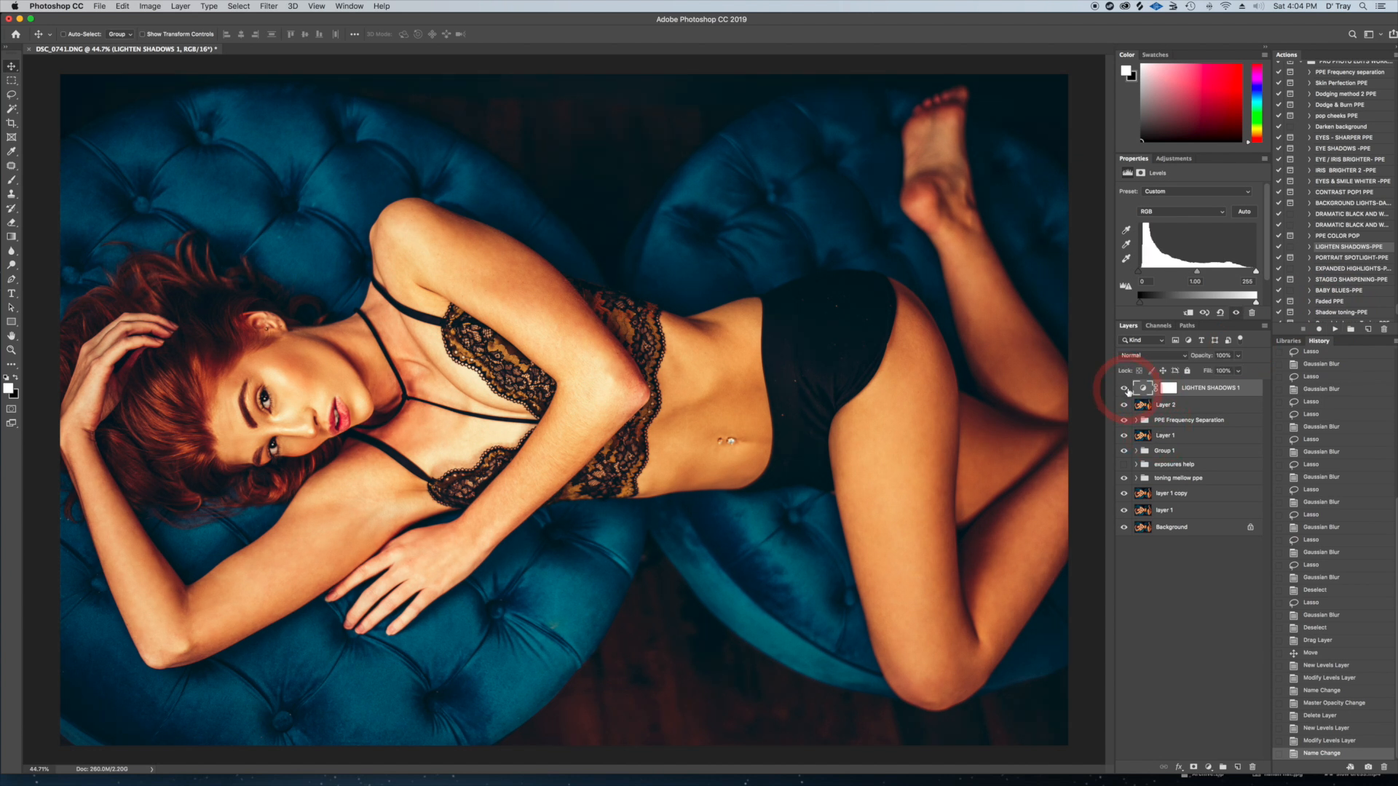
left_click(1334, 193)
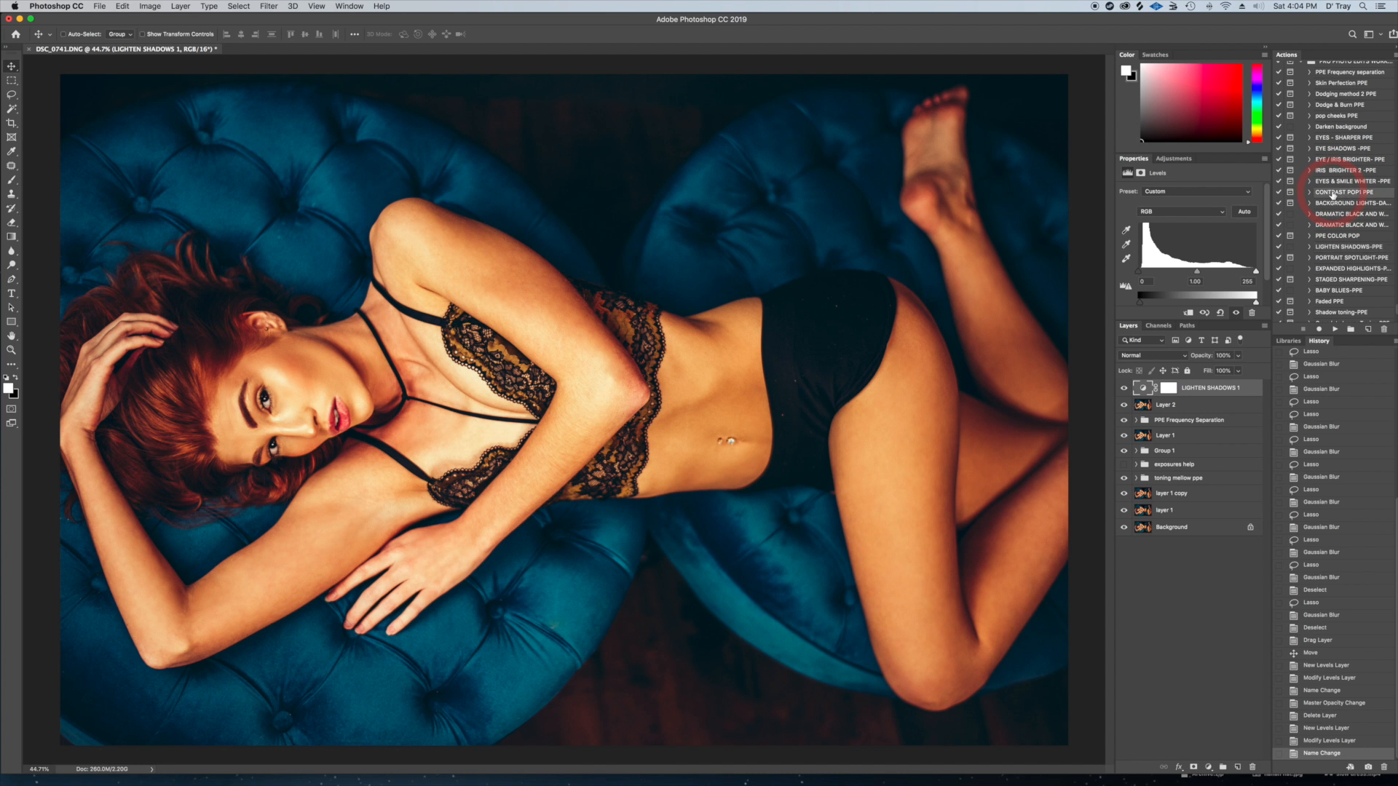
left_click(1335, 329)
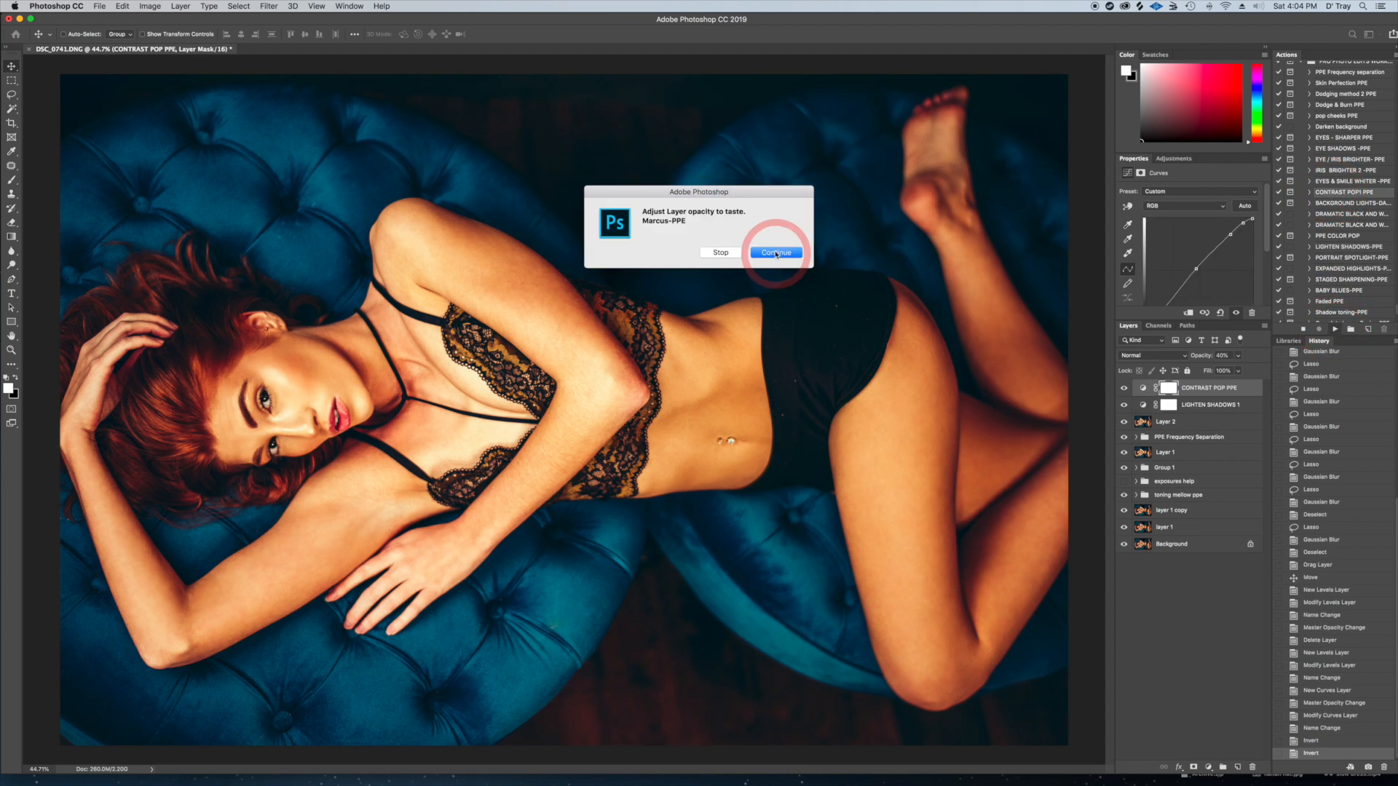
left_click(776, 252)
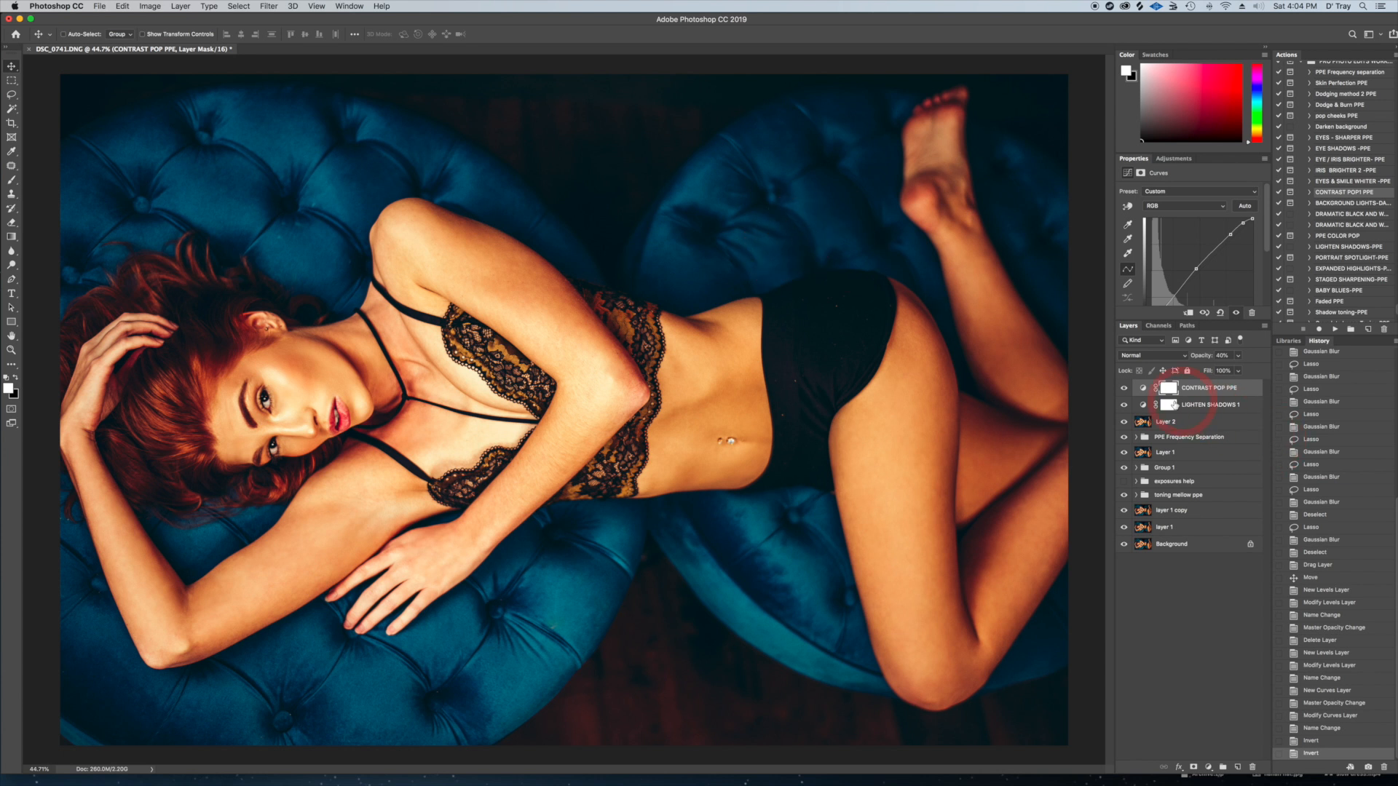
Compare the image with the CONTRAST POP PPE layer hidden and shown, and set its opacity to 55%
left_click(1124, 389)
left_click(1123, 389)
left_click(1124, 389)
left_click(1124, 389)
left_click(1124, 389)
left_click(1123, 389)
left_click(1239, 357)
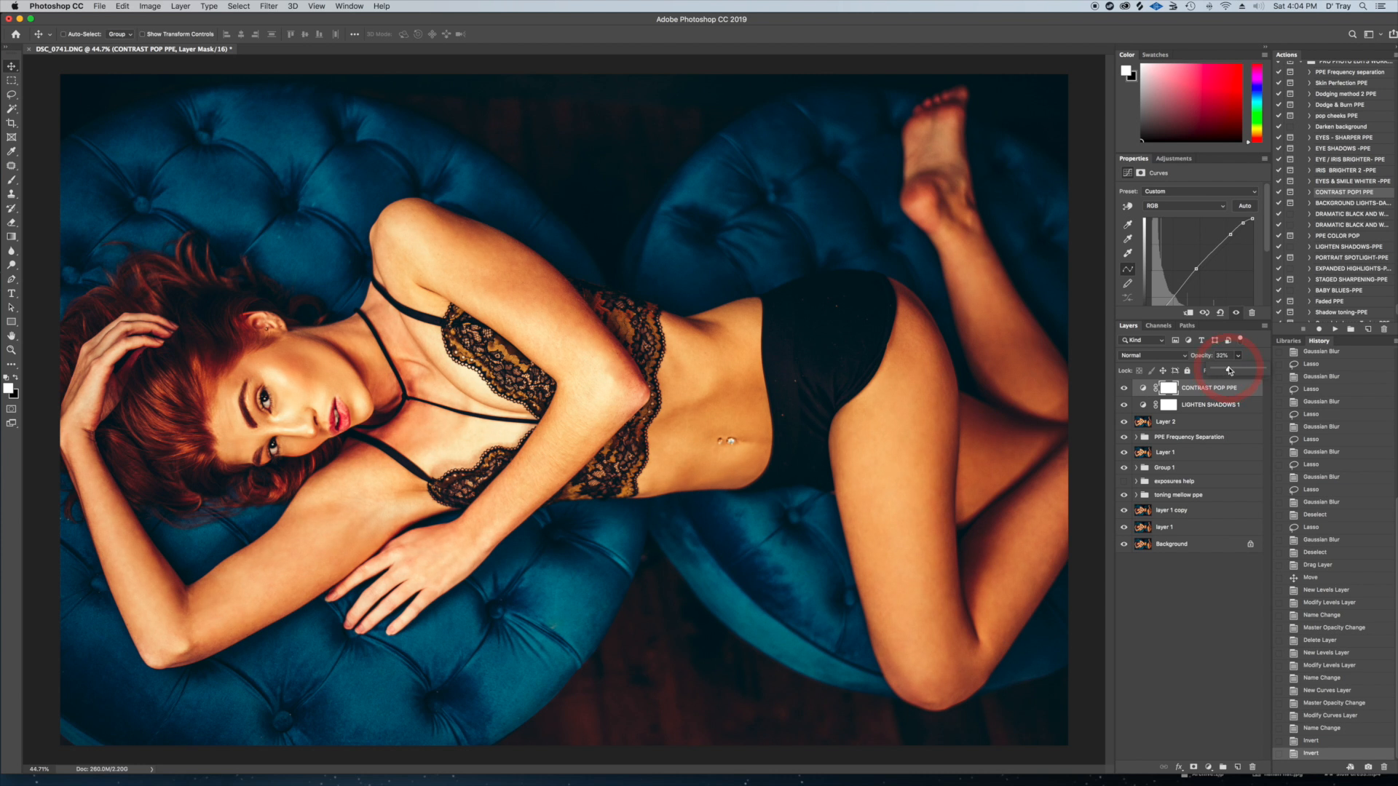
left_click_drag(1231, 370, 1232, 371)
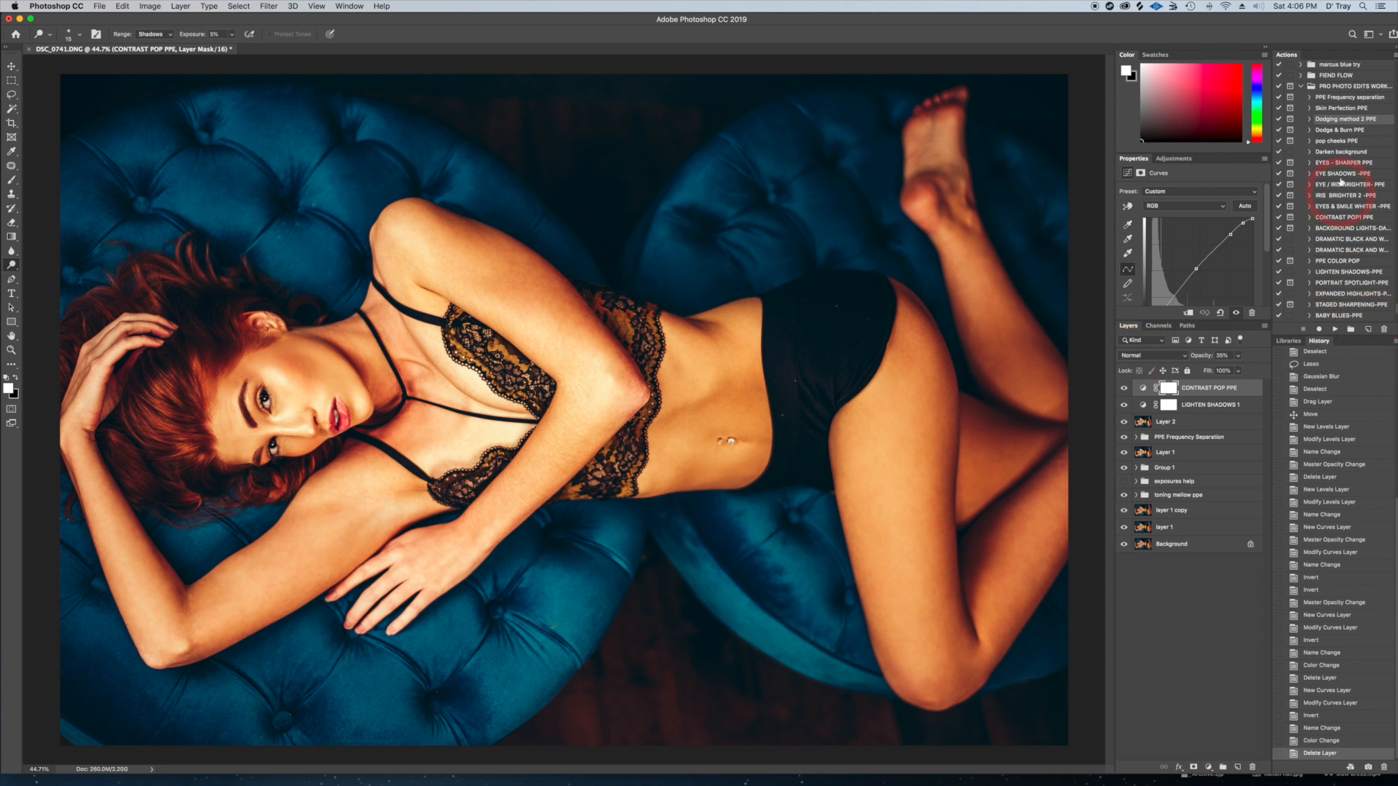
Add a dodge Curves layer with the Dodging method 2 PPE action and target its black mask
left_click(1337, 333)
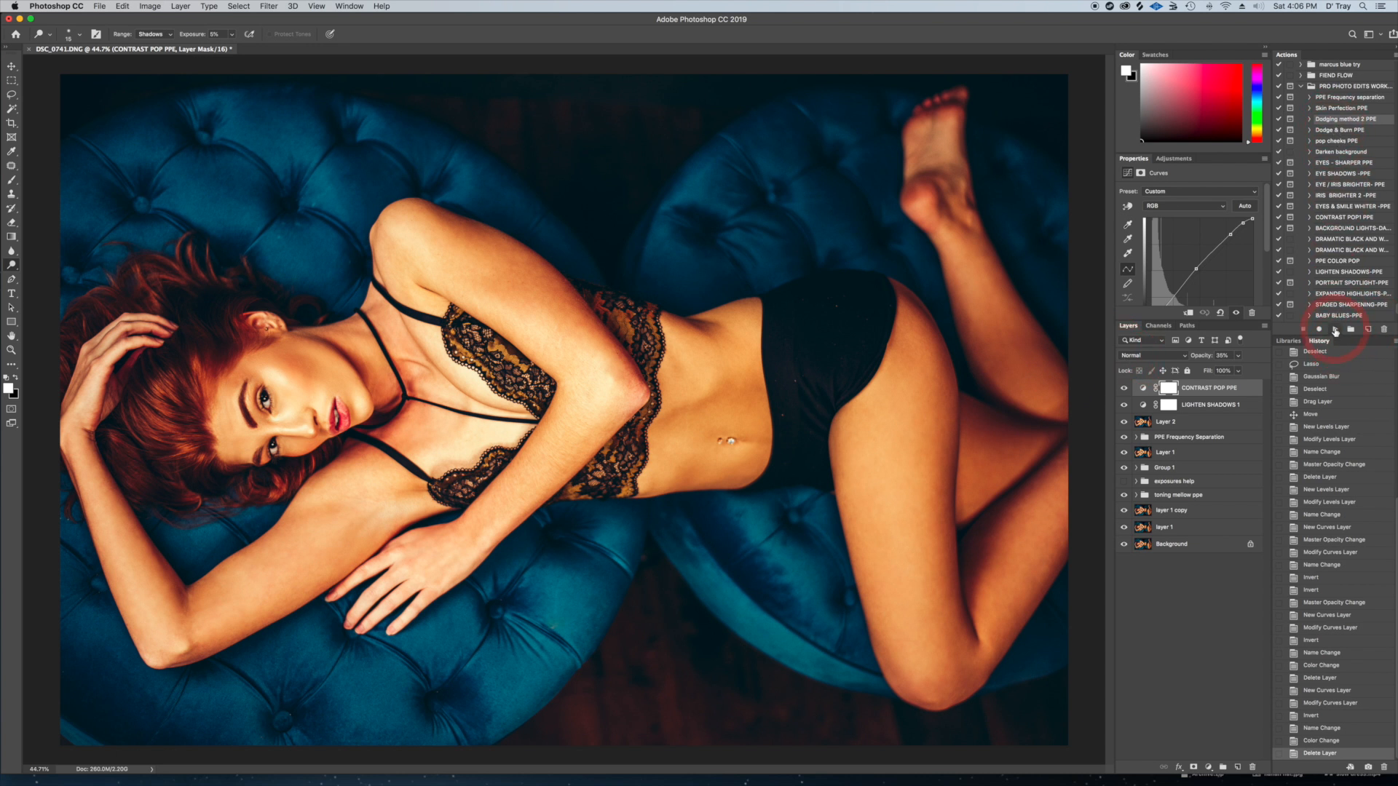
left_click(771, 255)
left_click(35, 269)
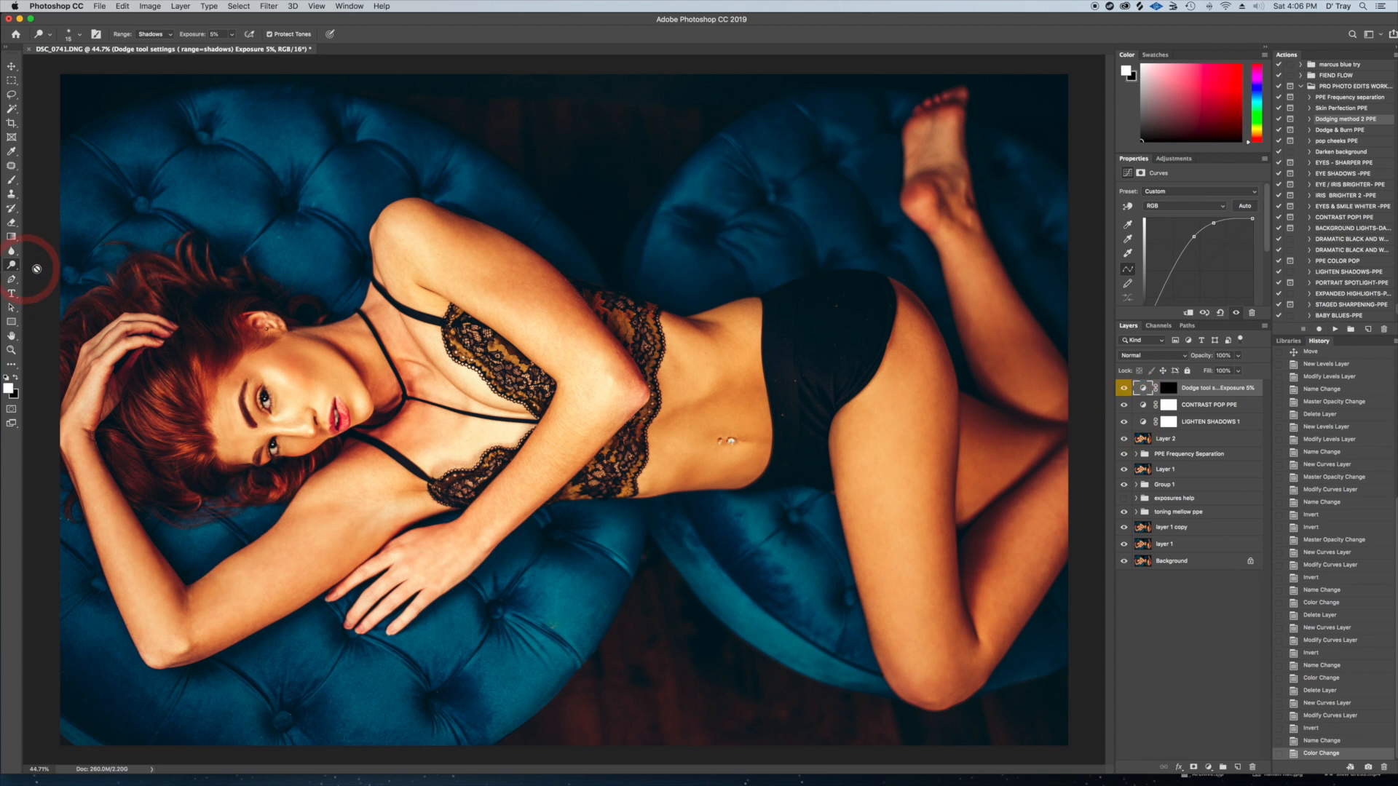
left_click(1166, 392)
left_click(1170, 391)
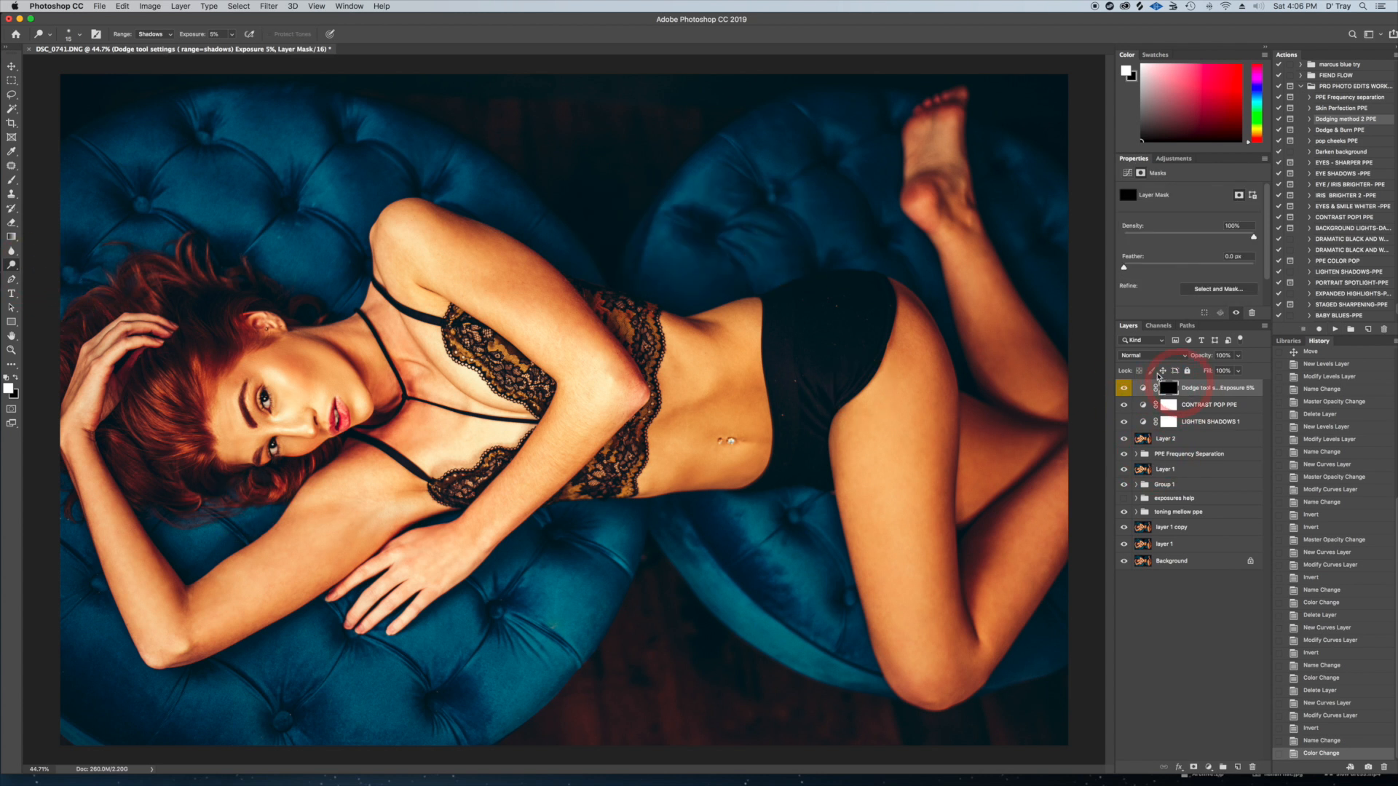
Brighten the red hair, from the crown to the outer curls, on the dodge mask with the Dodge tool at 5% exposure on Shadows
mouse_move(658, 415)
left_mouse_down()
mouse_move(655, 429)
mouse_move(636, 421)
left_mouse_up()
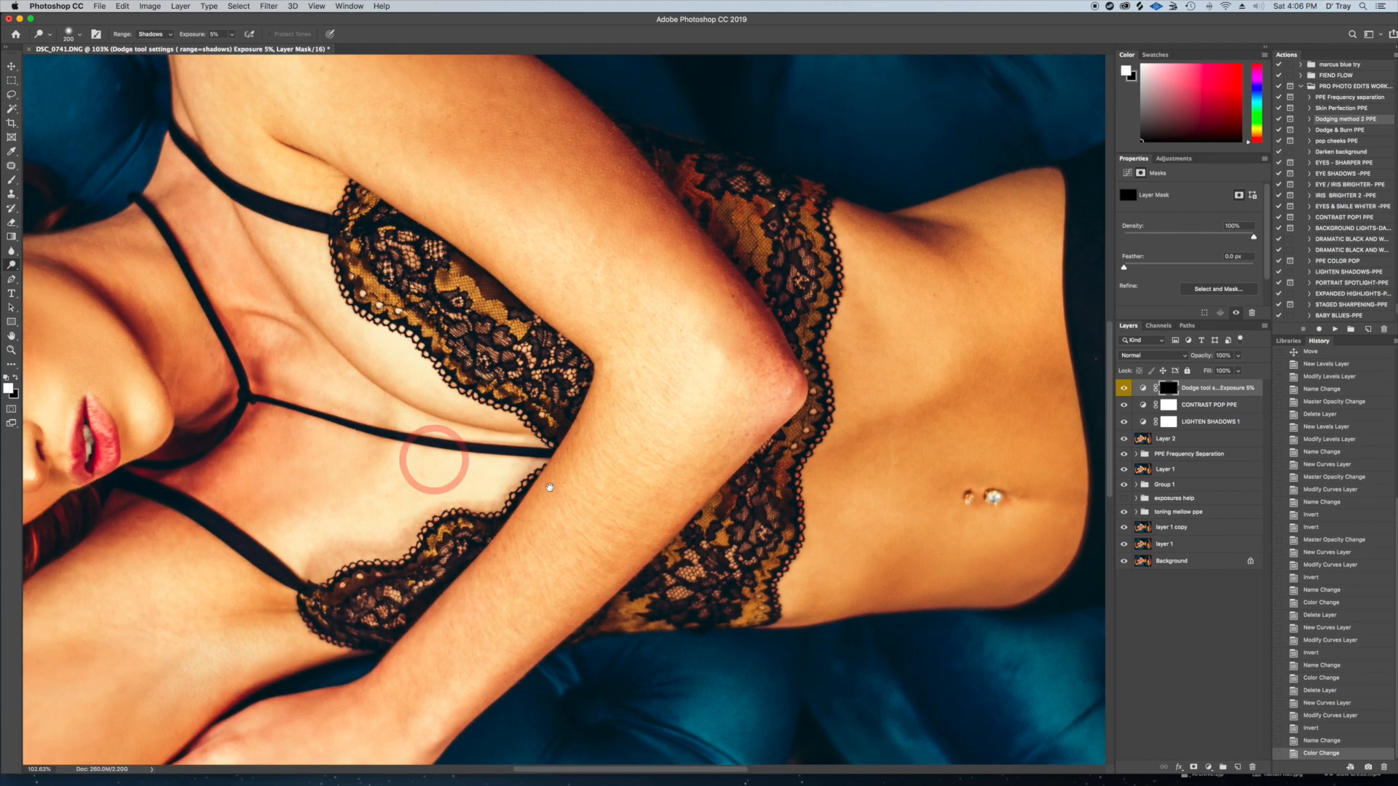
scroll(437, 437, "down", 3)
key("bracketleft")
key("bracketleft")
key("bracketleft")
key("bracketleft")
key("bracketleft")
left_click_drag(205, 385, 199, 351)
mouse_move(199, 351)
left_mouse_down()
mouse_move(187, 386)
mouse_move(201, 425)
left_mouse_up()
left_click_drag(201, 425, 212, 427)
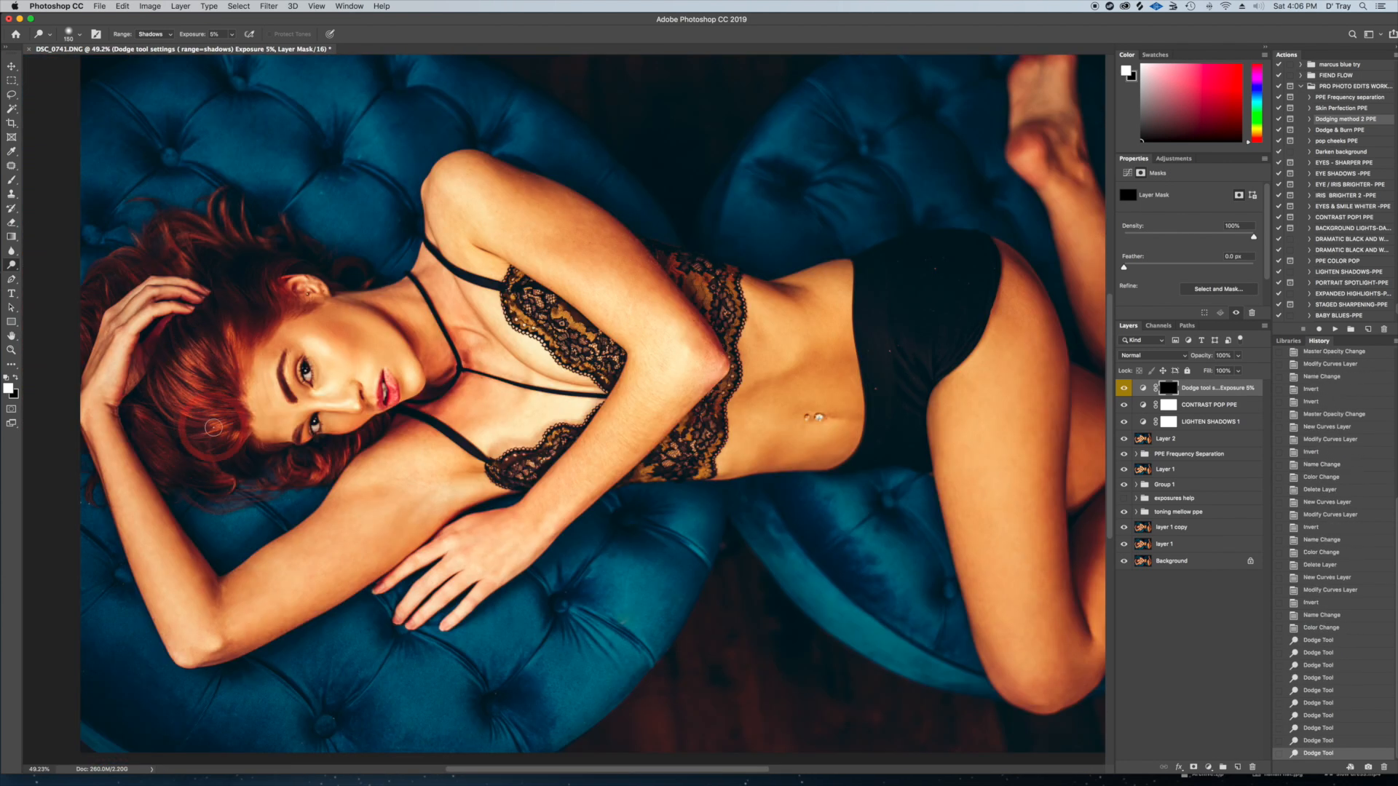
left_click_drag(201, 372, 198, 359)
left_click_drag(200, 418, 201, 426)
left_click_drag(199, 360, 196, 382)
key("bracketleft")
key("bracketleft")
left_click_drag(252, 348, 232, 351)
key("bracketright")
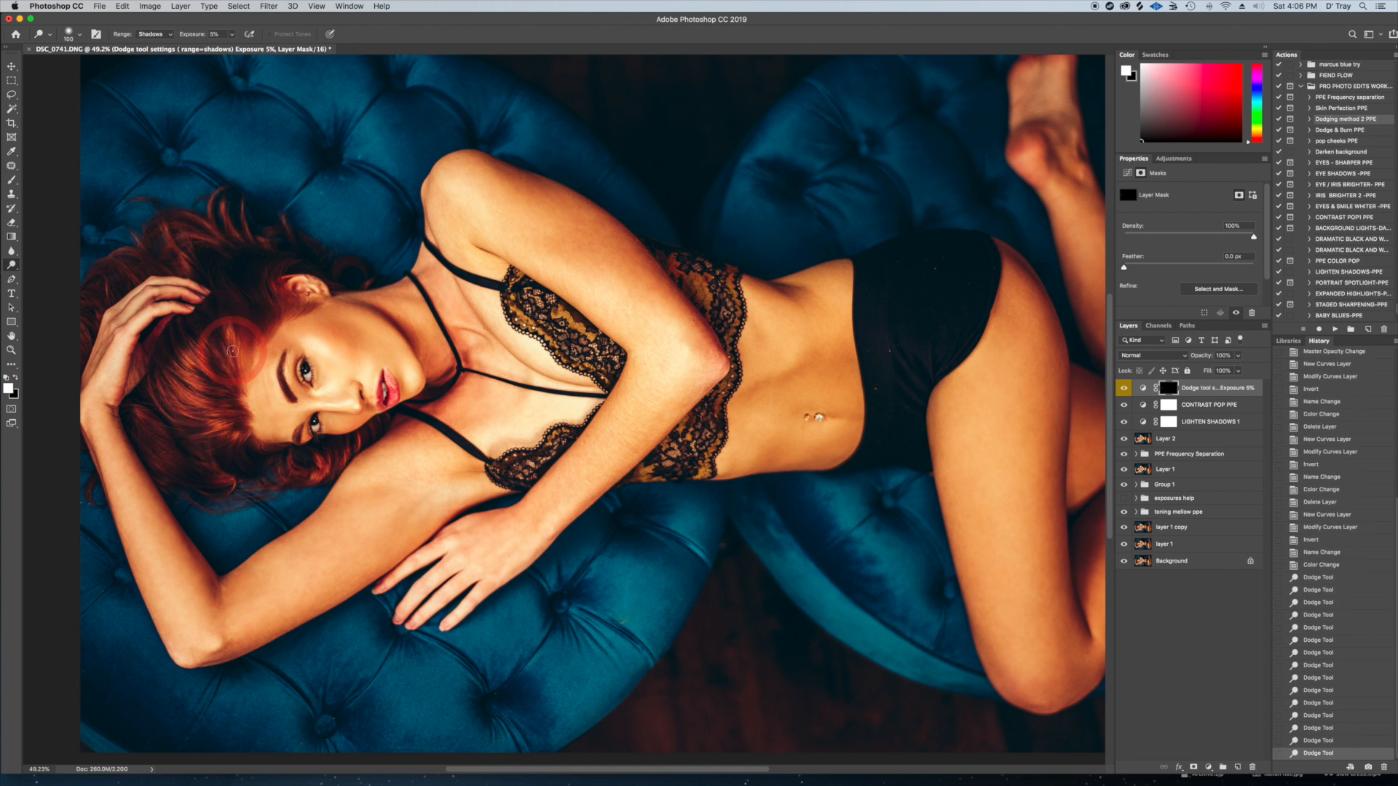
left_click_drag(218, 424, 217, 418)
left_click_drag(193, 349, 188, 357)
left_click_drag(217, 443, 218, 428)
left_click_drag(188, 467, 190, 473)
key("bracketleft")
left_click_drag(324, 496, 339, 473)
key("bracketright")
left_click_drag(243, 315, 236, 312)
left_click_drag(199, 364, 195, 382)
left_click_drag(214, 268, 237, 238)
left_click_drag(149, 249, 152, 246)
left_click_drag(221, 241, 218, 236)
key("bracketright")
key("bracketright")
key("bracketright")
key("bracketright")
left_click_drag(125, 262, 98, 295)
left_click(179, 248)
left_click_drag(180, 248, 129, 257)
left_click_drag(219, 223, 103, 294)
mouse_move(164, 409)
left_mouse_down()
mouse_move(223, 459)
mouse_move(206, 408)
left_mouse_up()
left_click_drag(330, 475, 277, 478)
left_click_drag(277, 479, 210, 442)
left_click_drag(217, 351, 231, 355)
key("bracketleft")
mouse_move(253, 297)
left_mouse_down()
mouse_move(225, 248)
mouse_move(236, 231)
mouse_move(179, 233)
left_mouse_up()
left_click_drag(103, 282, 91, 314)
mouse_move(216, 487)
left_mouse_down()
mouse_move(196, 487)
mouse_move(150, 436)
mouse_move(328, 466)
left_mouse_up()
mouse_move(188, 353)
left_mouse_down()
mouse_move(190, 413)
mouse_move(215, 337)
mouse_move(202, 249)
mouse_move(183, 250)
mouse_move(218, 239)
mouse_move(207, 294)
mouse_move(270, 386)
left_mouse_up()
mouse_move(255, 267)
left_mouse_down()
mouse_move(240, 251)
mouse_move(121, 275)
mouse_move(213, 290)
left_mouse_up()
left_click_drag(428, 429, 608, 459)
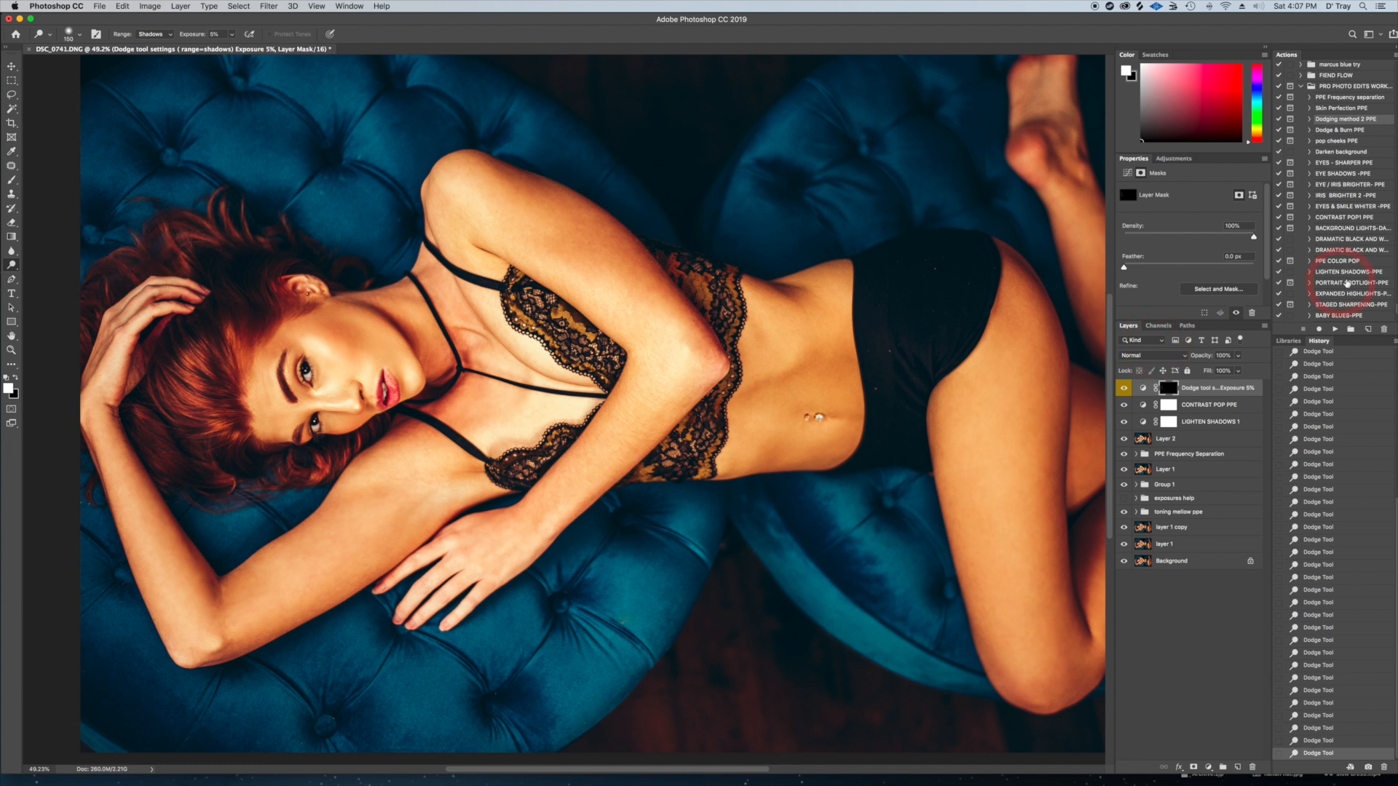
Add a second dodge Curves layer with the Dodging method 2 PPE action and target its mask
left_click(1335, 332)
left_click(774, 250)
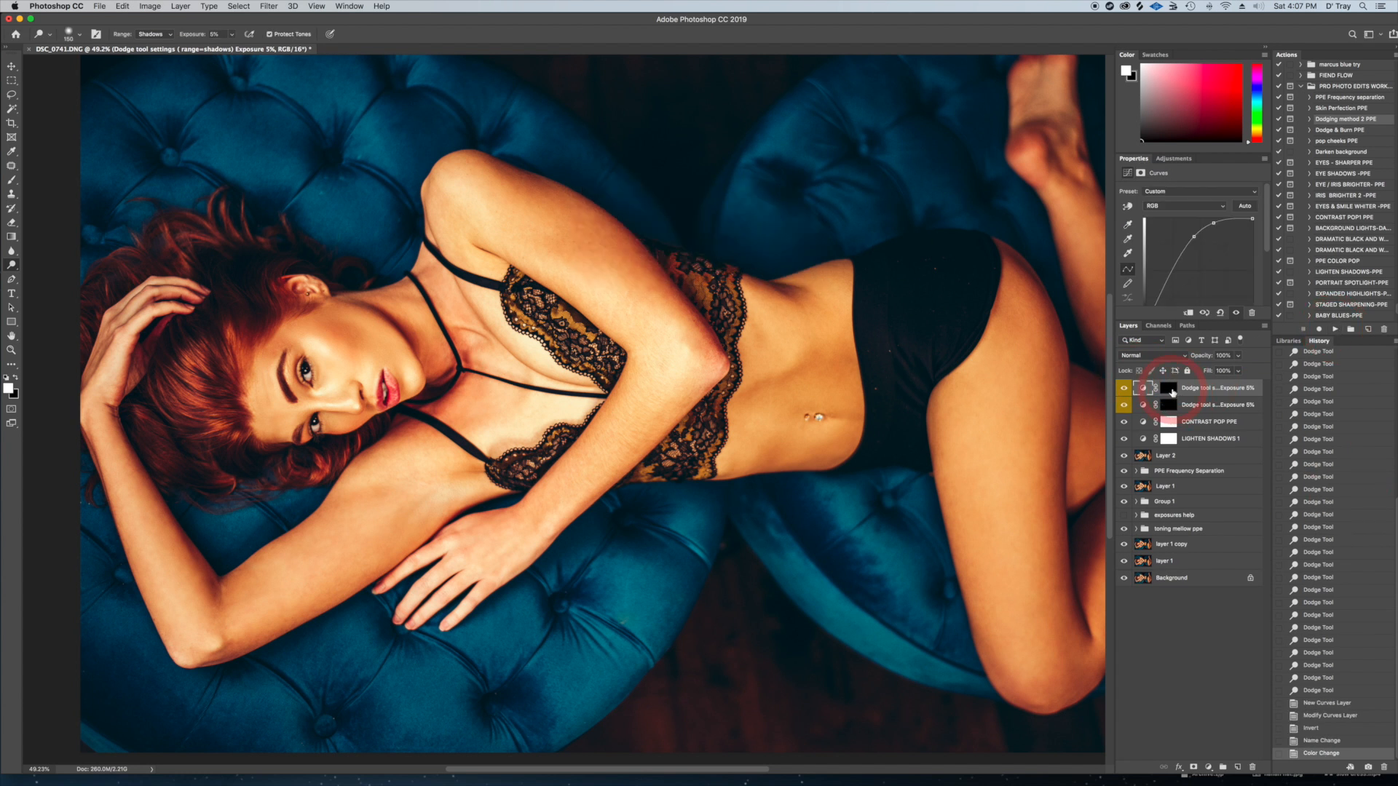
left_click(1172, 393)
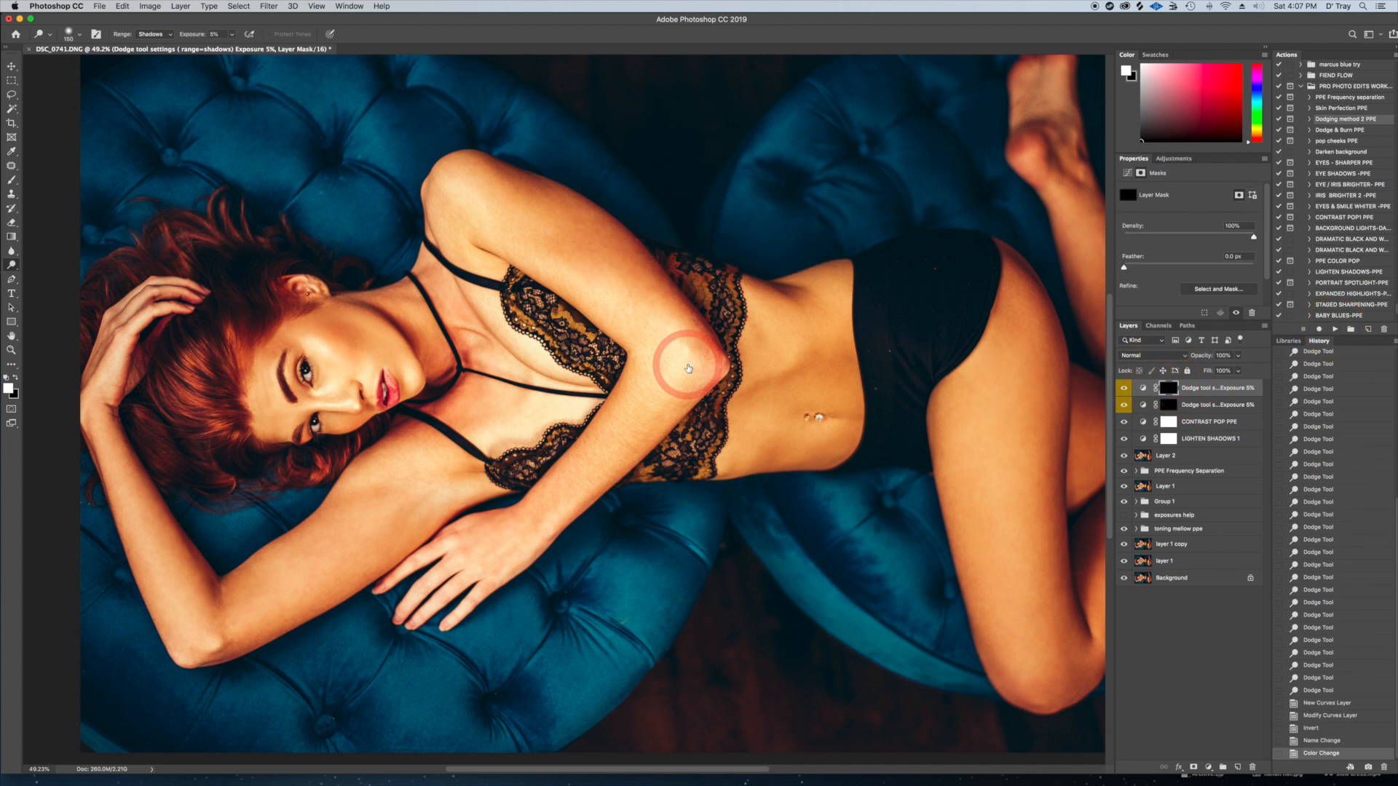
Brighten the woman's upper cheek, nose and forehead on the second dodge mask with the Dodge tool at 5% exposure on Shadows
key("]")
key("]")
key("]")
key("]")
key("]")
key("]")
key("]")
key("]")
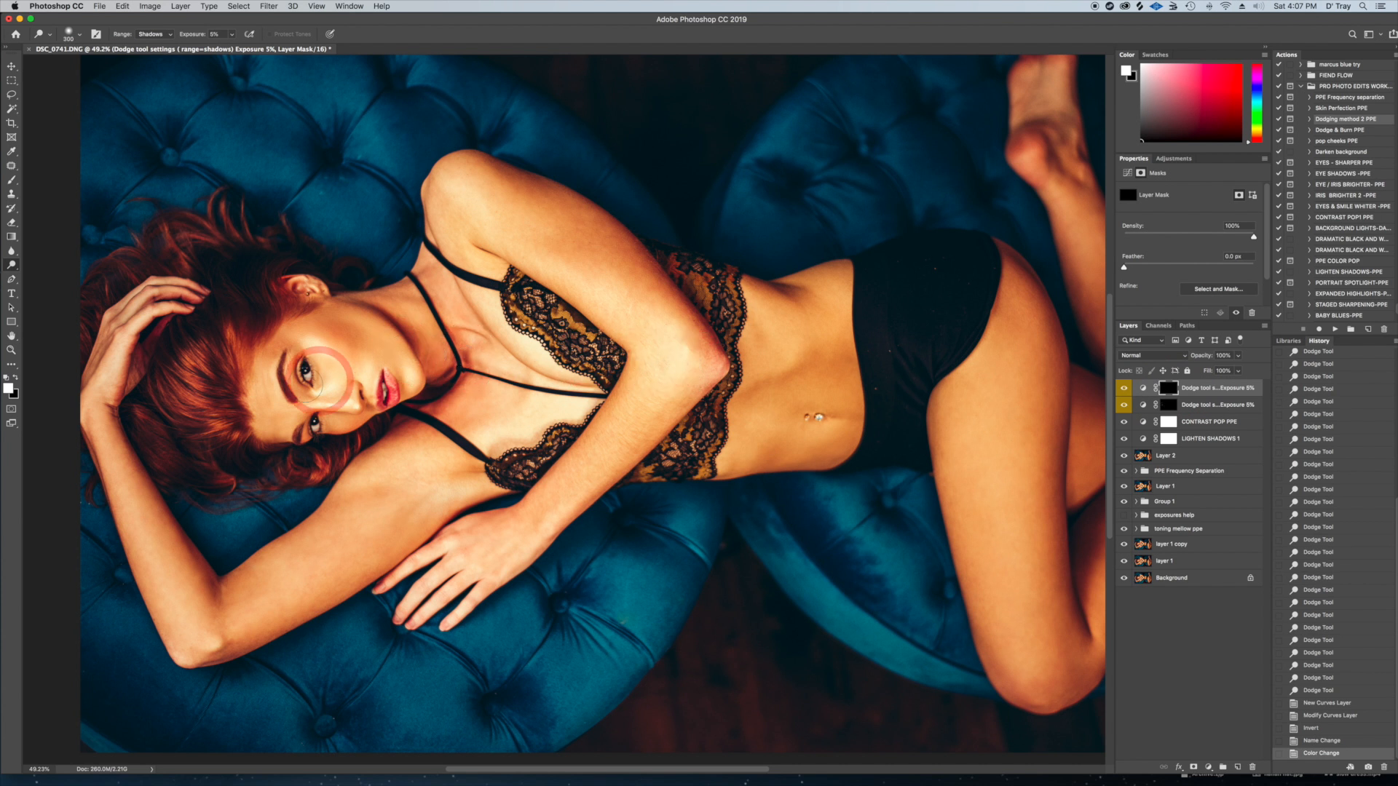
mouse_move(322, 341)
left_mouse_down()
mouse_move(326, 389)
mouse_move(310, 404)
mouse_move(363, 405)
left_mouse_up()
key("[")
key("[")
key("[")
key("[")
key("[")
mouse_move(267, 362)
left_mouse_down()
mouse_move(287, 429)
mouse_move(268, 373)
mouse_move(282, 419)
mouse_move(265, 386)
mouse_move(290, 422)
mouse_move(303, 415)
mouse_move(276, 405)
mouse_move(306, 410)
mouse_move(271, 411)
mouse_move(272, 369)
mouse_move(291, 428)
left_mouse_up()
key("[")
key("[")
key("[")
key("[")
key("[")
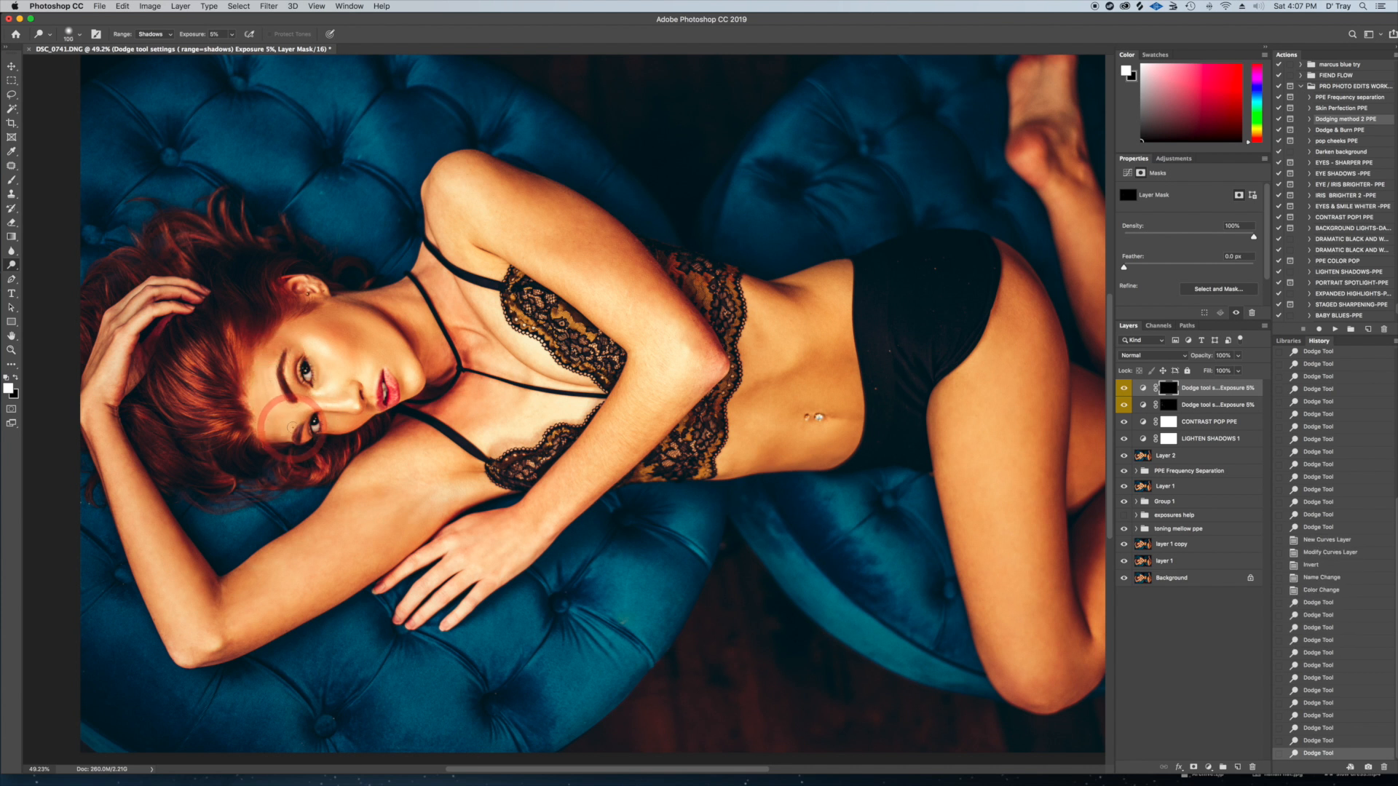
Dodge the highlights along the woman's cheek and jawline on the second dodge mask, varying the brush size
key("]")
left_click_drag(355, 318, 406, 367)
key("[")
key("[")
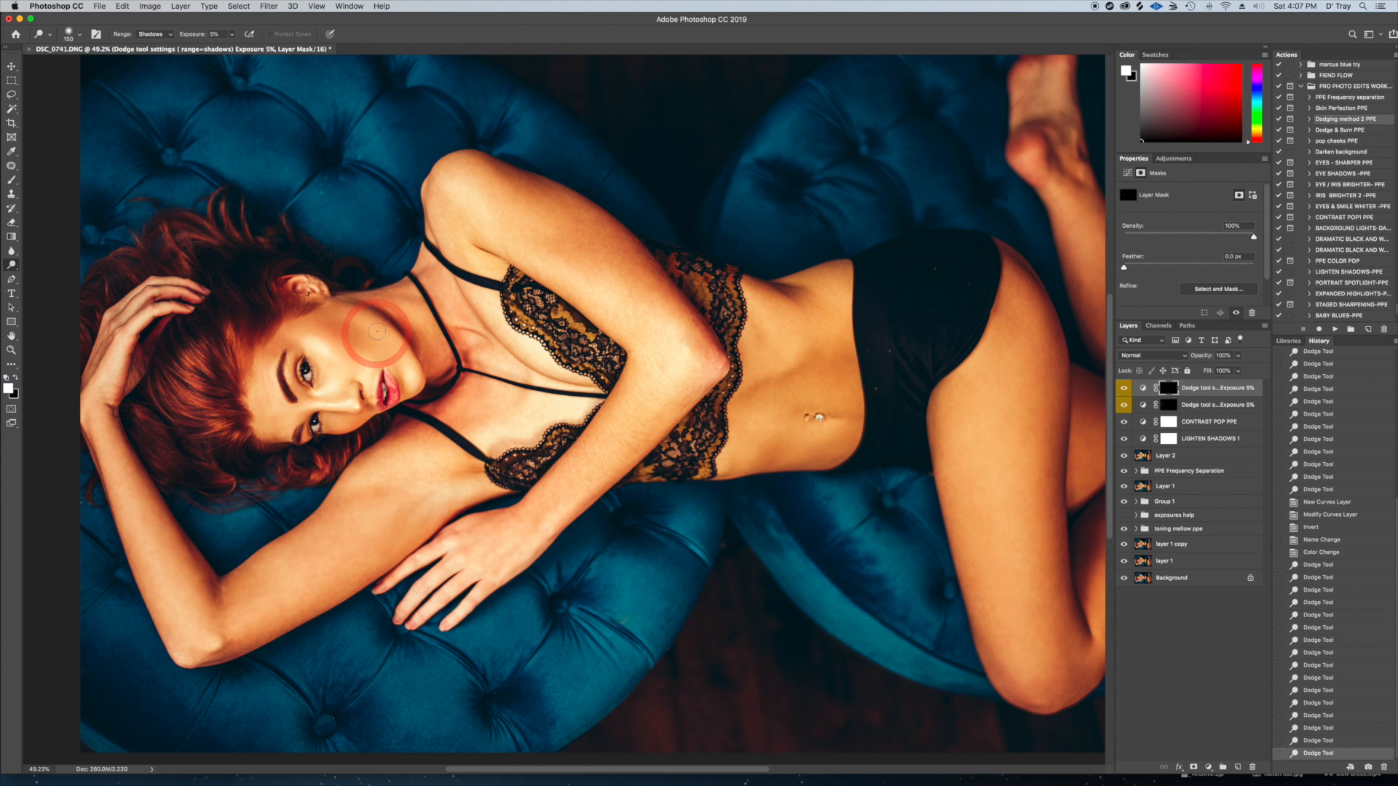
mouse_move(376, 327)
left_mouse_down()
mouse_move(412, 382)
mouse_move(390, 378)
mouse_move(395, 400)
mouse_move(363, 367)
left_mouse_up()
key("[")
key("[")
key("[")
key("[")
key("[")
key("[")
key("[")
key("[")
key("[")
key("[")
key("]")
key("]")
key("]")
Dodge the forehead around the lower eye, the edge of the jaw and the upper chest on the same mask
key("[")
key("[")
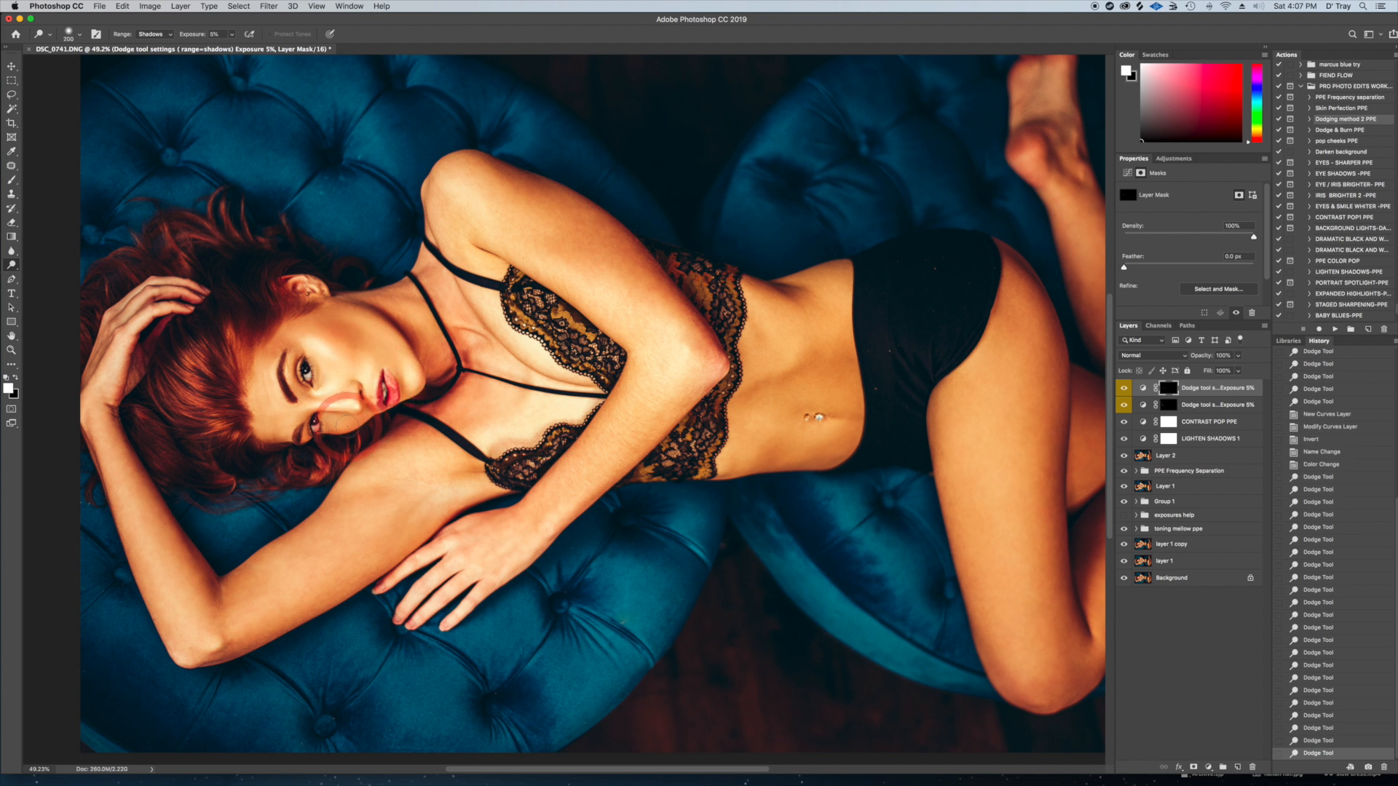
mouse_move(335, 426)
left_mouse_down()
mouse_move(344, 439)
mouse_move(281, 428)
left_mouse_up()
key("[")
key("[")
key("]")
key("]")
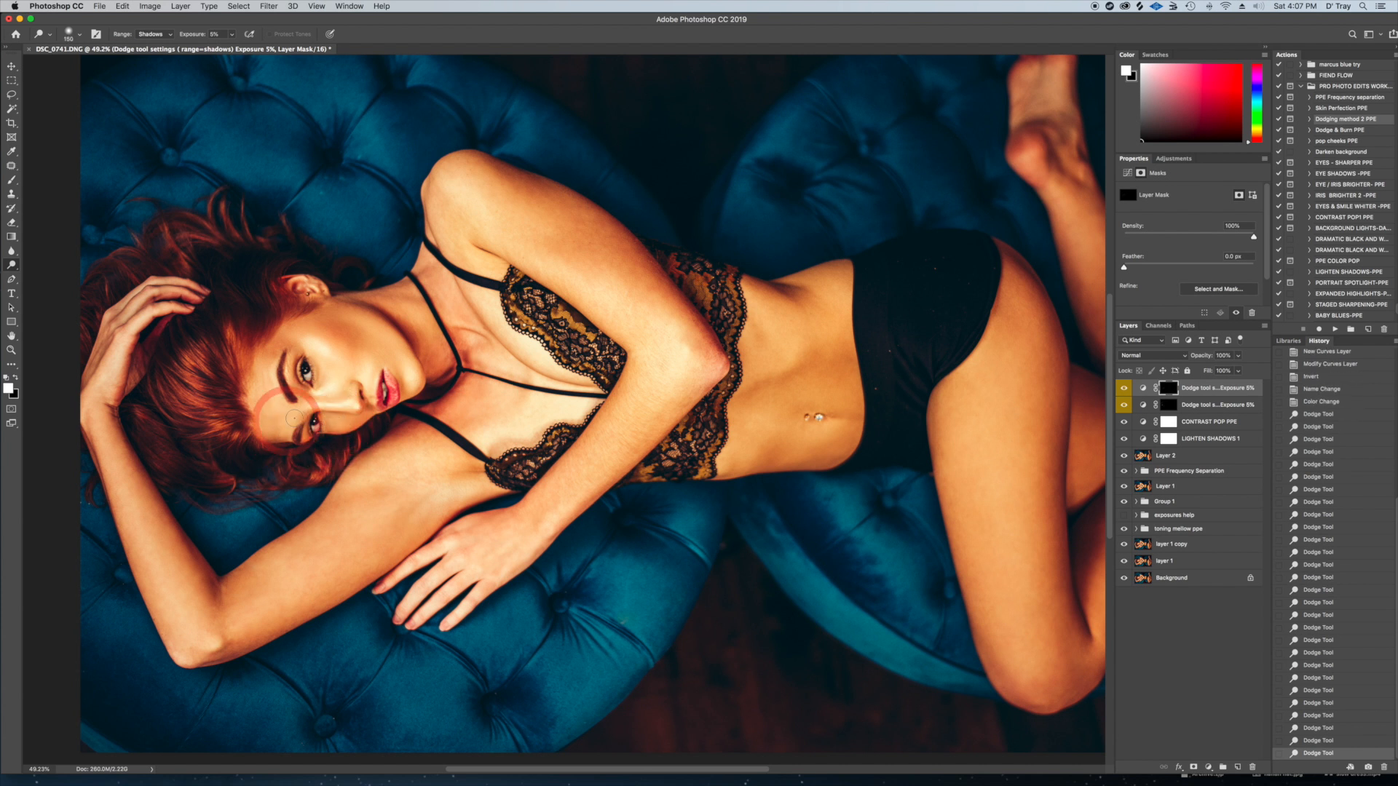
left_click_drag(395, 302, 400, 297)
key("]")
key("]")
mouse_move(481, 348)
left_mouse_down()
mouse_move(416, 315)
mouse_move(535, 348)
left_mouse_up()
key("]")
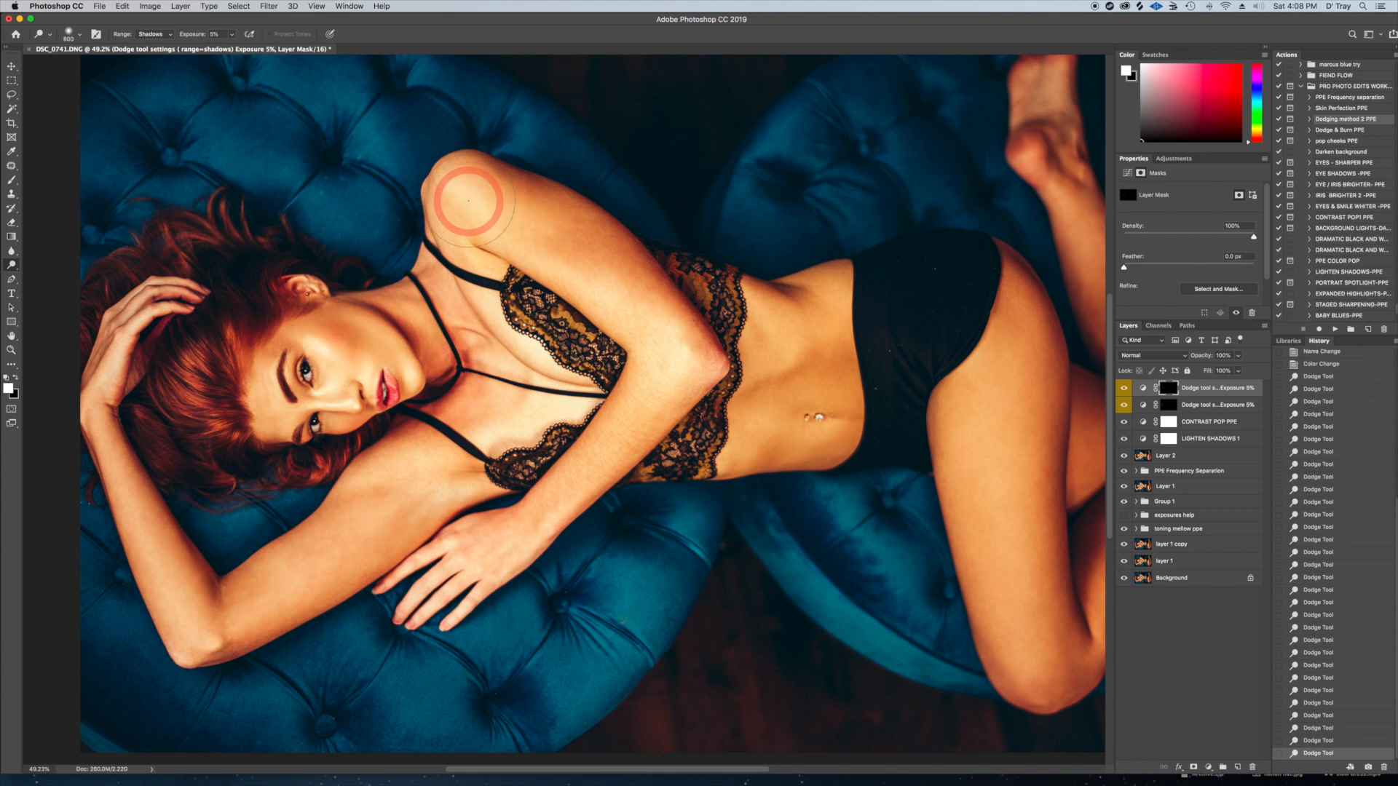
Dodge the shoulder and both arms on the second dodge mask with a smaller brush
key("[")
key("[")
key("[")
key("[")
key("[")
key("[")
key("[")
mouse_move(484, 212)
left_mouse_down()
mouse_move(665, 363)
mouse_move(552, 257)
left_mouse_up()
mouse_move(612, 307)
left_mouse_down()
mouse_move(662, 389)
mouse_move(535, 532)
mouse_move(669, 392)
mouse_move(507, 542)
mouse_move(664, 419)
mouse_move(558, 528)
mouse_move(504, 554)
mouse_move(404, 500)
mouse_move(412, 480)
mouse_move(434, 485)
mouse_move(396, 492)
mouse_move(404, 484)
mouse_move(239, 637)
mouse_move(399, 504)
mouse_move(205, 619)
mouse_move(172, 596)
mouse_move(137, 459)
mouse_move(108, 418)
mouse_move(164, 523)
left_mouse_up()
Dodge the waist and the abdomen around the navel on the second dodge mask, varying the brush size
key("]")
key("]")
key("]")
key("]")
key("[")
key("[")
key("]")
key("]")
mouse_move(806, 321)
left_mouse_down()
mouse_move(767, 393)
mouse_move(747, 392)
mouse_move(778, 362)
mouse_move(783, 309)
mouse_move(765, 299)
mouse_move(796, 373)
mouse_move(789, 354)
mouse_move(832, 307)
mouse_move(824, 281)
mouse_move(871, 332)
mouse_move(818, 282)
mouse_move(863, 330)
left_mouse_up()
key("[")
key("[")
key("[")
key("[")
key("[")
key("[")
key("]")
key("]")
key("]")
mouse_move(838, 448)
left_mouse_down()
mouse_move(761, 428)
mouse_move(831, 436)
mouse_move(739, 446)
left_mouse_up()
key("[")
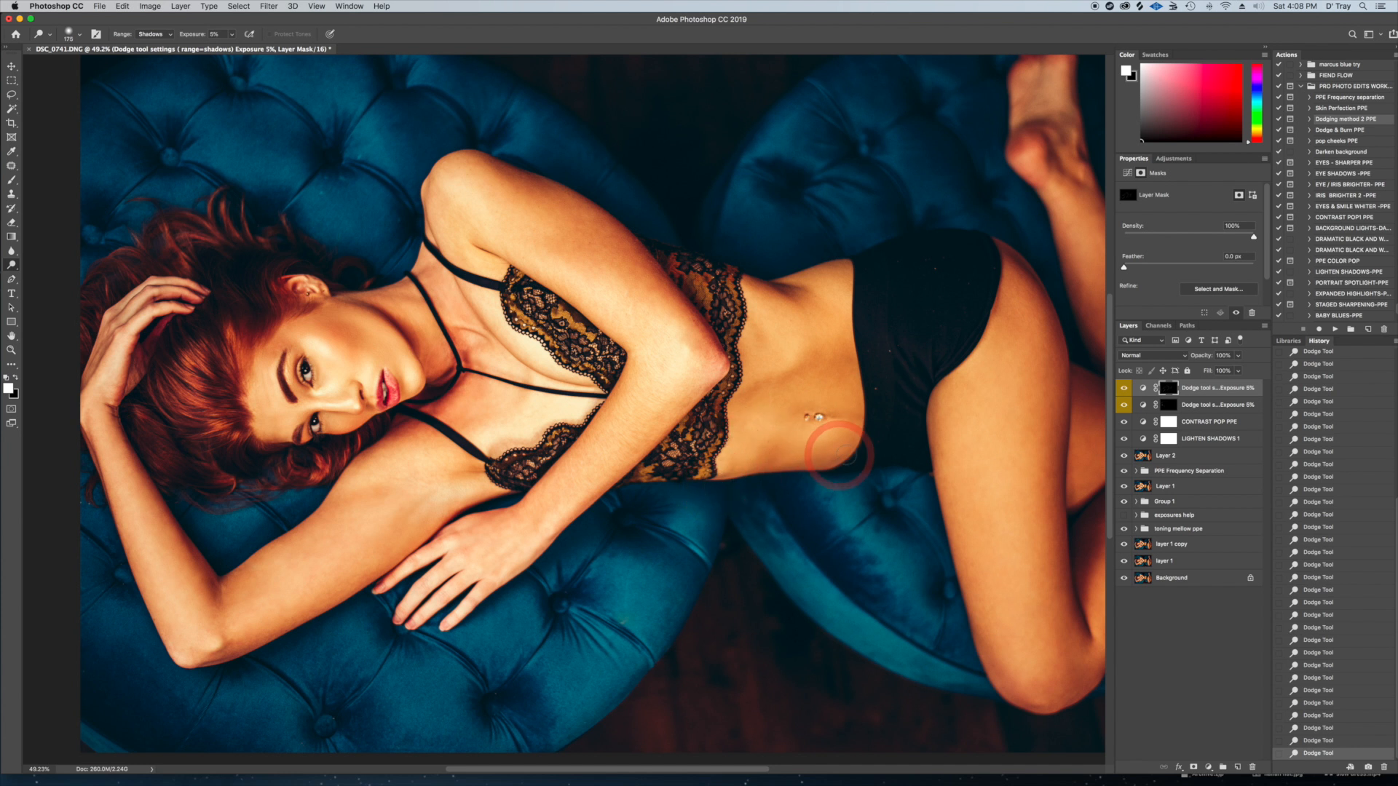
key("]")
mouse_move(845, 450)
left_mouse_down()
mouse_move(809, 389)
mouse_move(760, 399)
mouse_move(799, 430)
left_mouse_up()
Dodge the hip, thigh and knee on the second dodge mask, varying the brush size
key("]")
key("]")
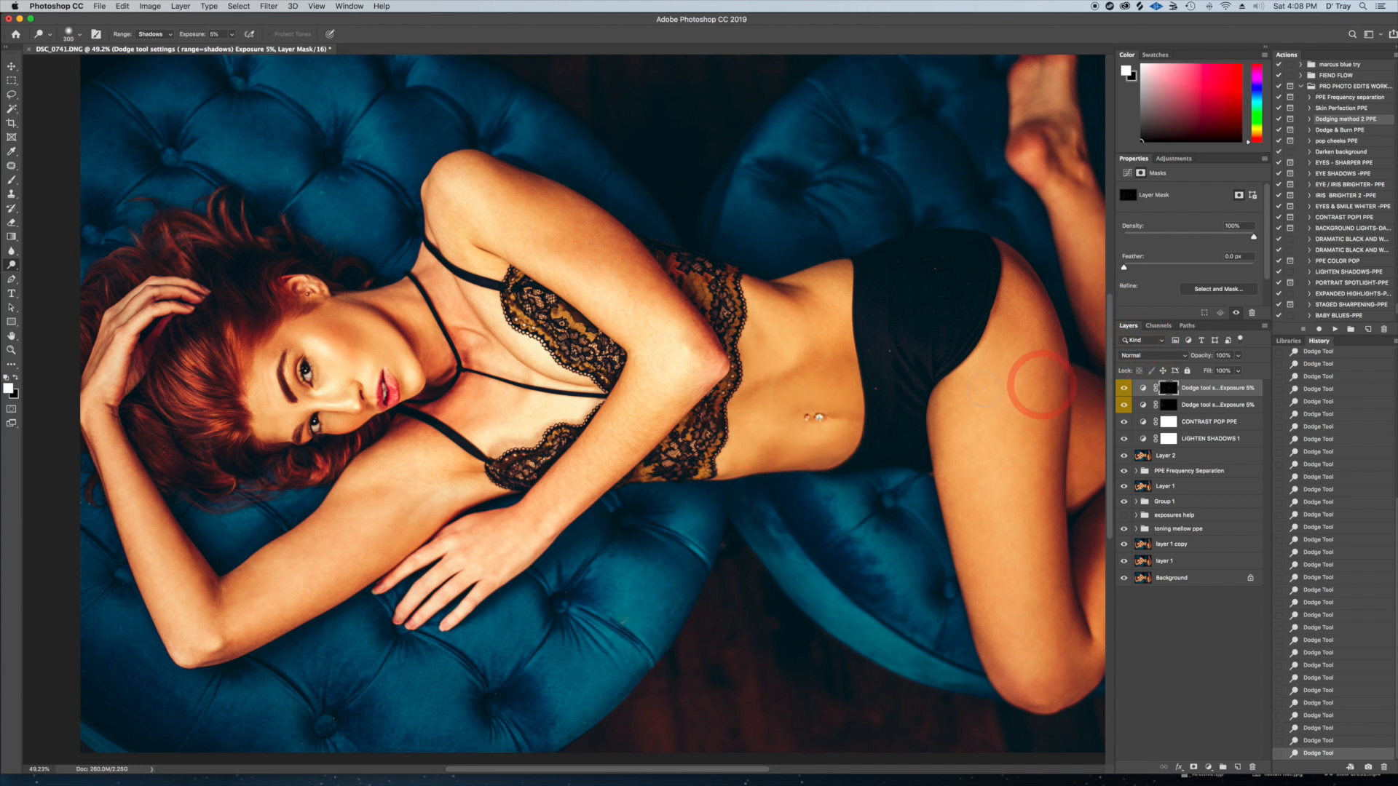
left_click_drag(893, 366, 659, 316)
key("]")
key("]")
key("]")
mouse_move(788, 318)
left_mouse_down()
mouse_move(770, 306)
mouse_move(779, 546)
mouse_move(779, 333)
mouse_move(830, 652)
mouse_move(756, 415)
mouse_move(898, 584)
left_mouse_up()
key("[")
key("[")
key("[")
key("[")
key("[")
key("[")
key("[")
key("]")
key("]")
mouse_move(900, 520)
left_mouse_down()
mouse_move(887, 526)
mouse_move(945, 409)
mouse_move(878, 571)
left_mouse_up()
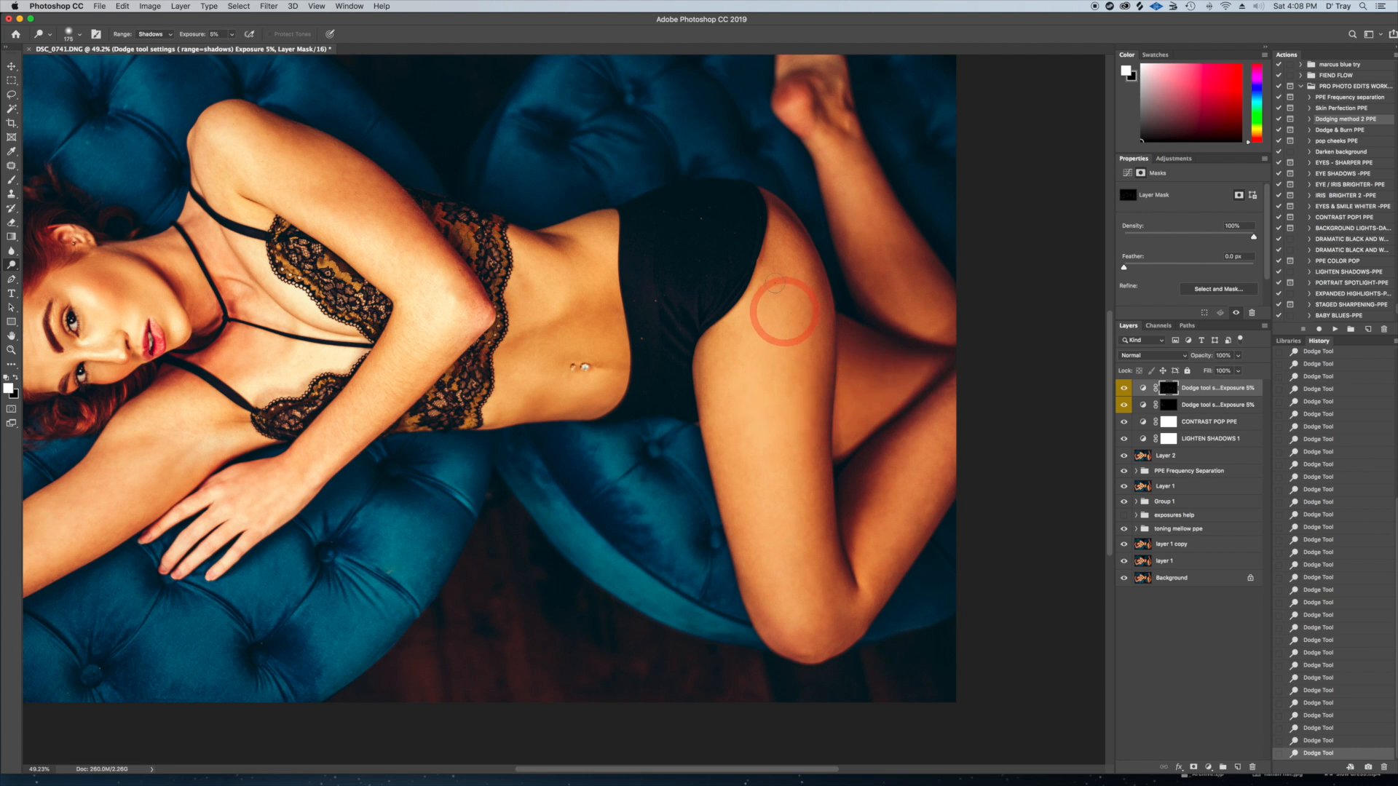
Add a third dodge Curves layer with the Dodging method 2 PPE action and target its mask
scroll(749, 244, "up", 2)
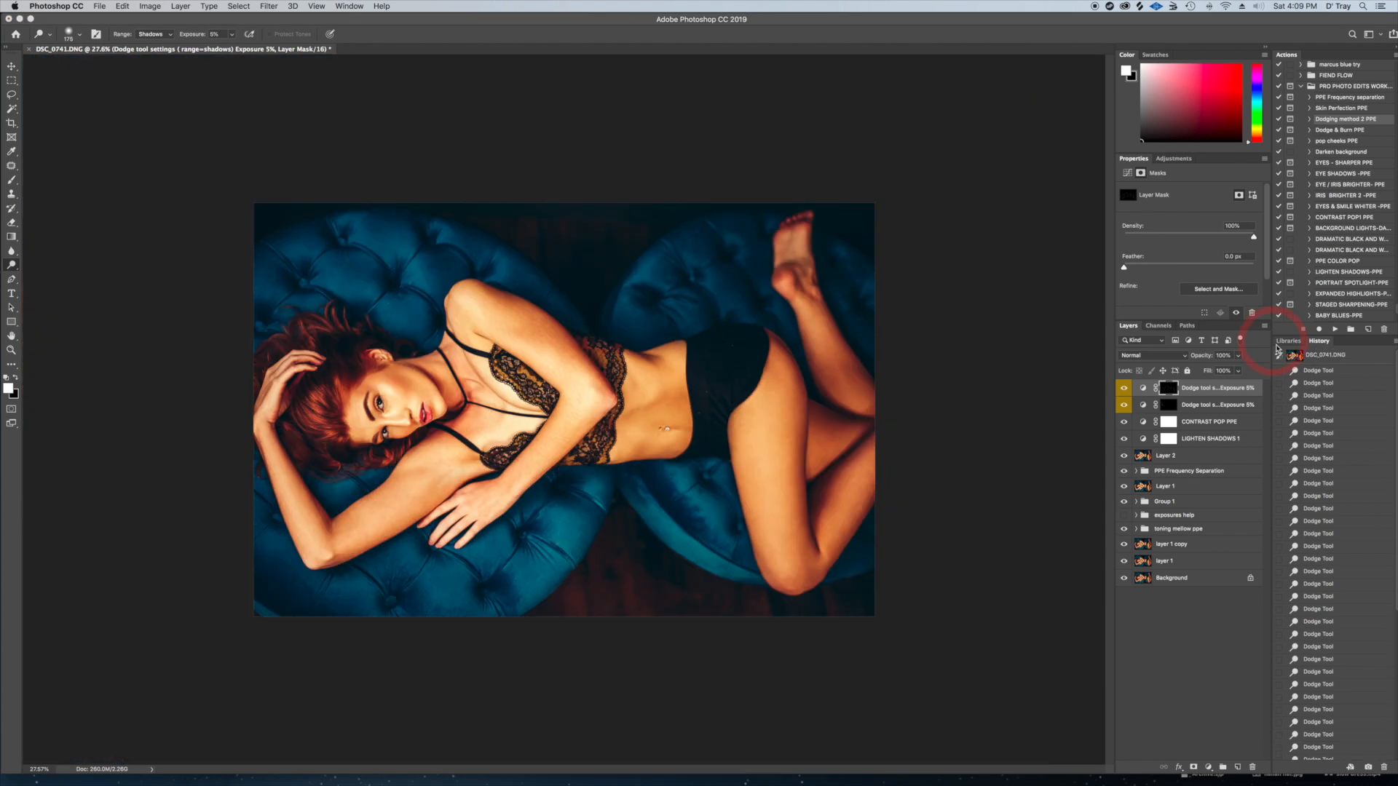
left_click(1333, 330)
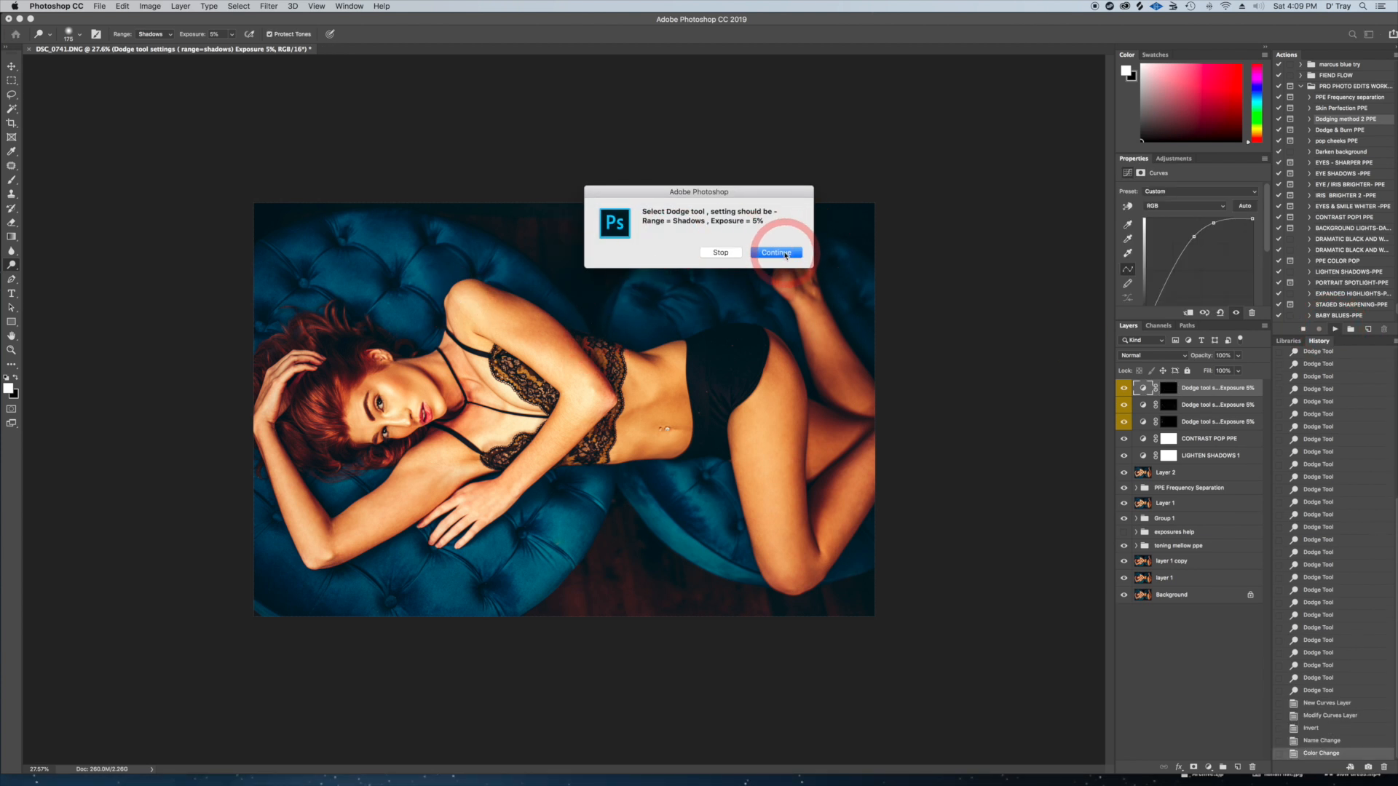
key("Return")
left_click(1168, 389)
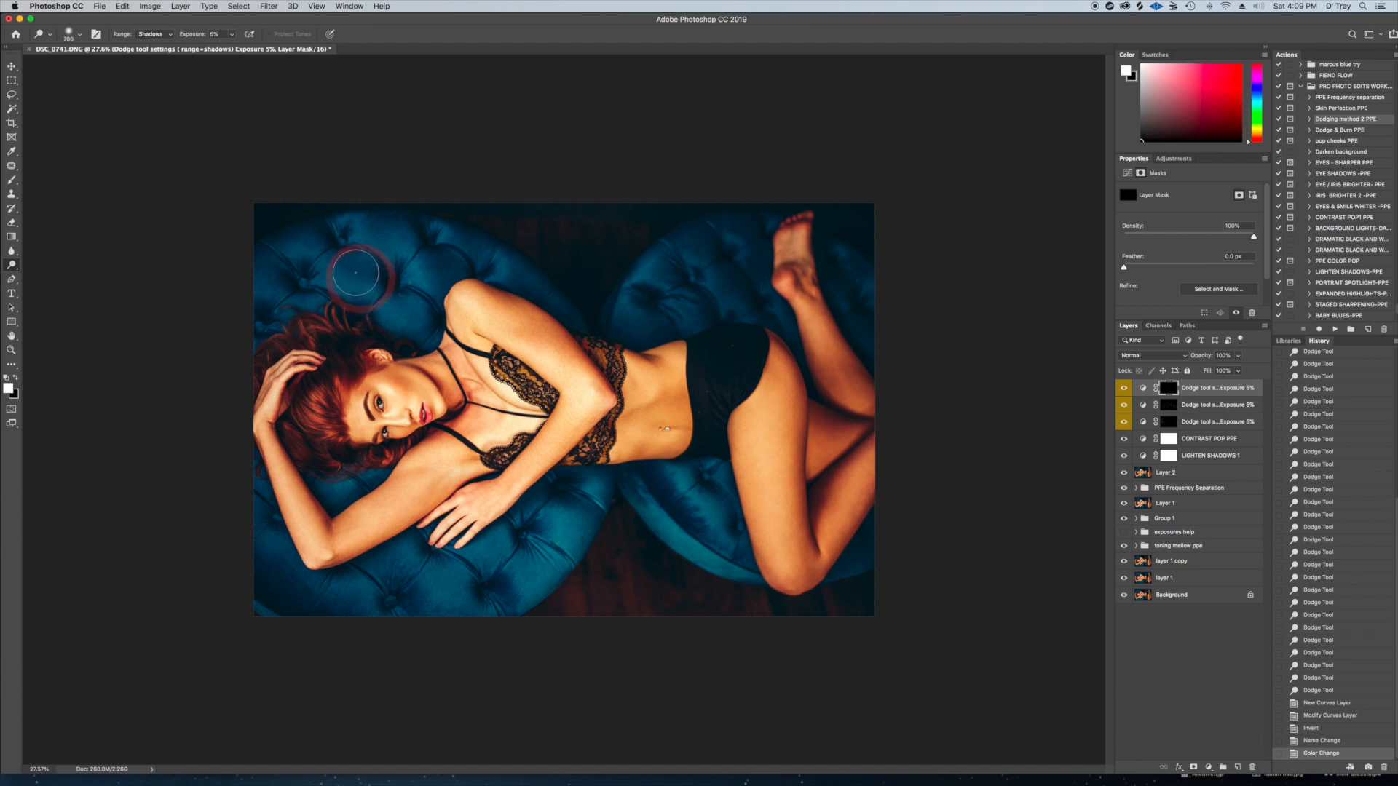
Dodge the highlights of the blue tufted cushion behind the hair and below the arms on the third dodge mask
mouse_move(355, 279)
left_mouse_down()
mouse_move(400, 303)
mouse_move(363, 281)
mouse_move(406, 225)
mouse_move(421, 271)
mouse_move(400, 286)
left_mouse_up()
key("bracketleft")
mouse_move(322, 265)
left_mouse_down()
mouse_move(420, 331)
mouse_move(368, 307)
left_mouse_up()
key("bracketleft")
key("bracketleft")
key("bracketleft")
mouse_move(355, 550)
left_mouse_down()
mouse_move(358, 485)
mouse_move(328, 507)
left_mouse_up()
key("bracketright")
key("bracketright")
key("bracketright")
left_click_drag(548, 525, 534, 588)
key("bracketleft")
mouse_move(534, 588)
left_mouse_down()
mouse_move(510, 558)
mouse_move(422, 565)
mouse_move(349, 593)
left_mouse_up()
key("bracketleft")
key("bracketleft")
key("bracketleft")
key("bracketleft")
key("bracketleft")
key("bracketleft")
mouse_move(340, 510)
left_mouse_down()
mouse_move(325, 491)
mouse_move(355, 479)
left_mouse_up()
key("bracketright")
key("bracketright")
key("bracketright")
key("bracketright")
left_click_drag(284, 572, 292, 580)
mouse_move(368, 600)
left_mouse_down()
mouse_move(381, 611)
mouse_move(392, 584)
left_mouse_up()
Dodge the second blue cushion around the legs and foot, and extend the brightening over both cushions with a larger brush
left_click_drag(618, 520, 666, 488)
mouse_move(746, 533)
left_mouse_down()
mouse_move(754, 543)
mouse_move(690, 512)
left_mouse_up()
left_click_drag(732, 242, 743, 256)
left_click_drag(748, 280, 756, 312)
key("bracketleft")
key("bracketleft")
left_click_drag(850, 287, 862, 282)
key("bracketright")
key("bracketright")
key("bracketright")
key("bracketright")
key("bracketright")
mouse_move(696, 559)
left_mouse_down()
mouse_move(708, 517)
mouse_move(687, 520)
left_mouse_up()
key("bracketright")
mouse_move(547, 530)
left_mouse_down()
mouse_move(430, 594)
mouse_move(335, 592)
mouse_move(327, 559)
left_mouse_up()
key("bracketright")
mouse_move(618, 327)
left_mouse_down()
mouse_move(697, 311)
mouse_move(708, 272)
left_mouse_up()
key("bracketleft")
key("bracketleft")
key("bracketleft")
key("bracketleft")
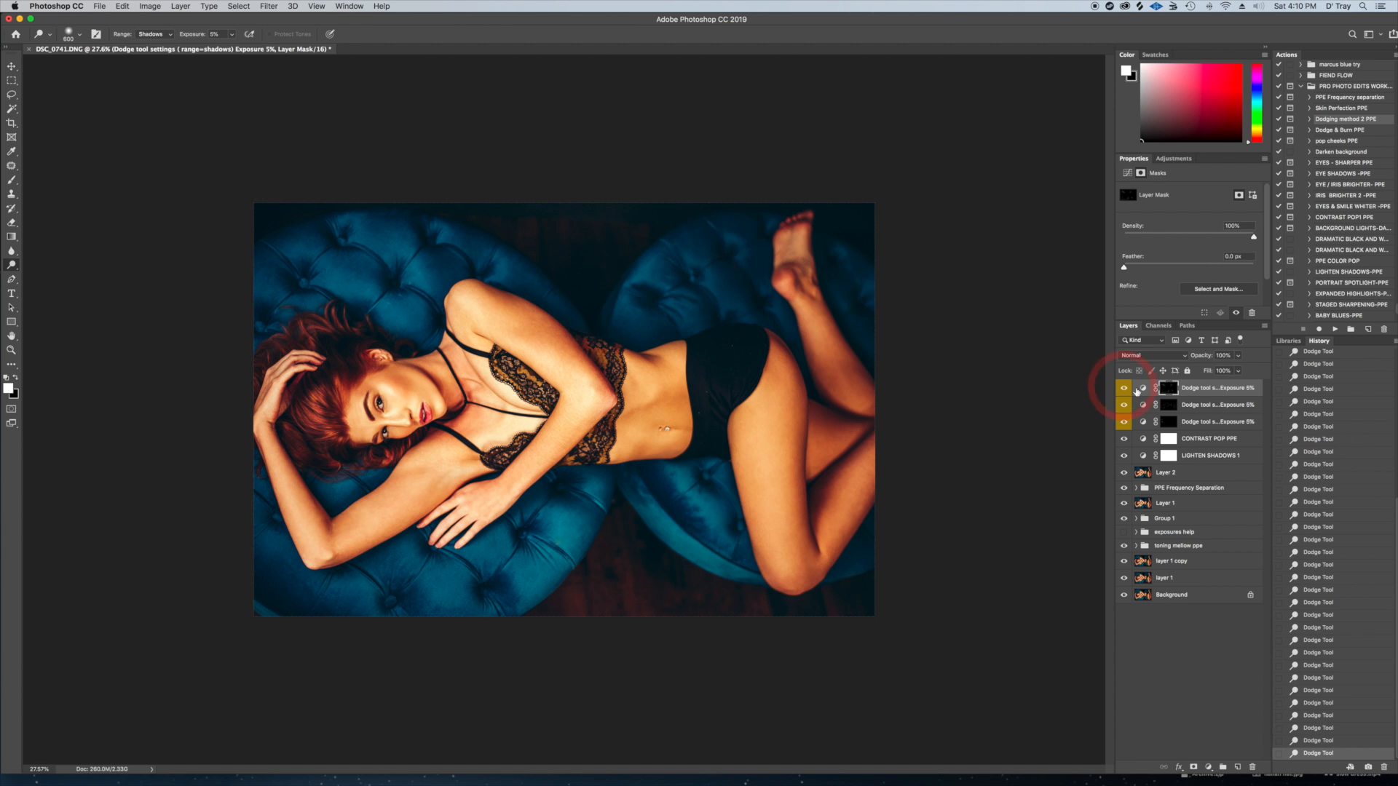
Group the three dodge layers and compare the image with the group hidden and shown
left_click(1209, 424, "shift")
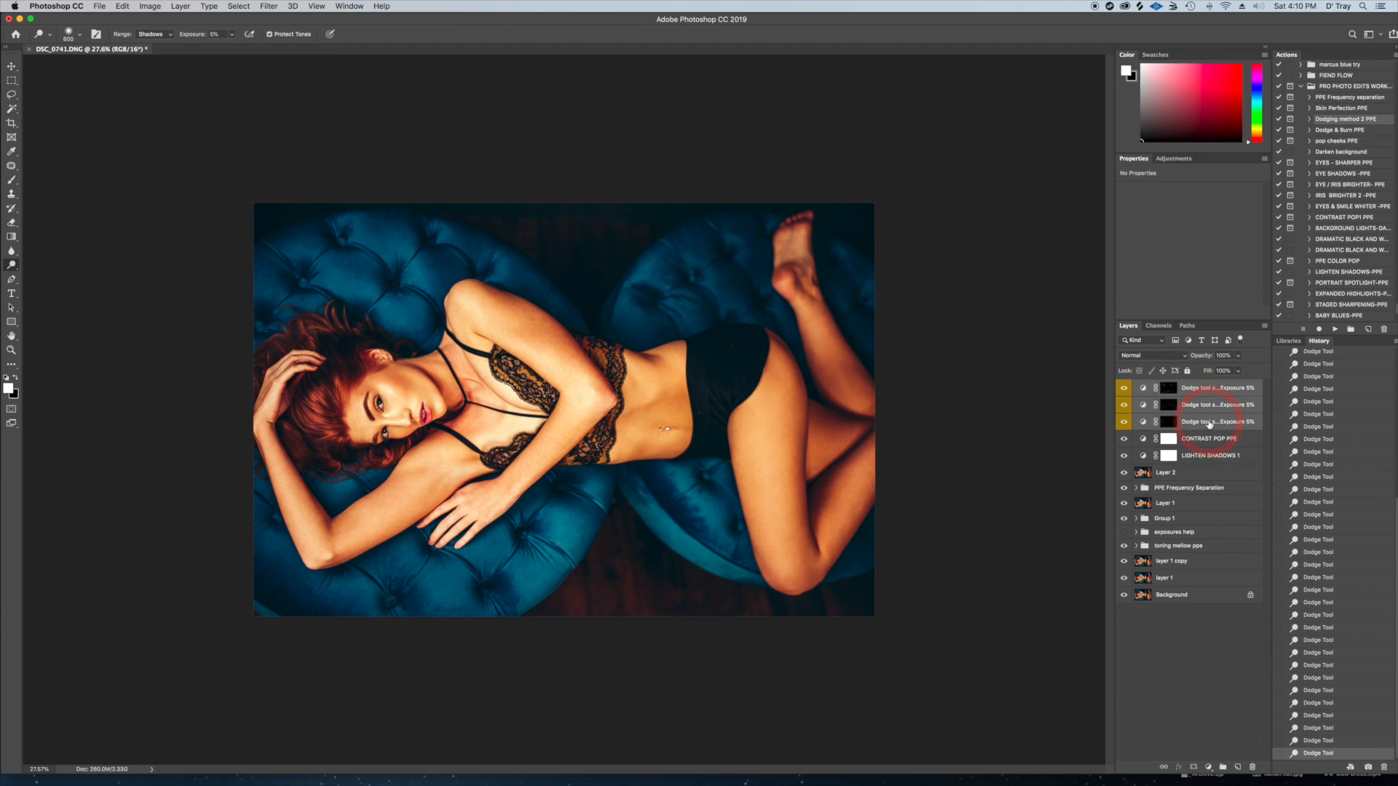
key("super+g")
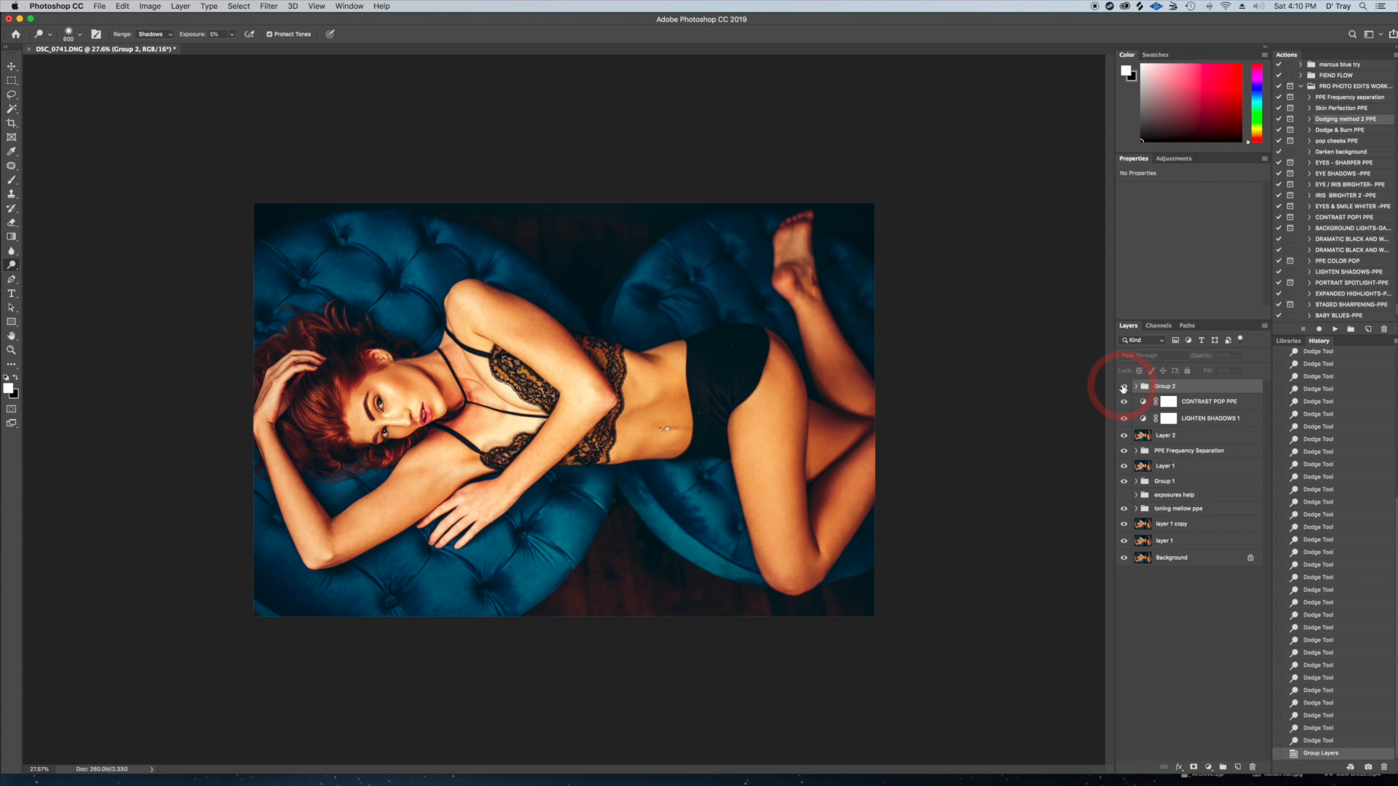
left_click(1123, 386)
left_click(1124, 388)
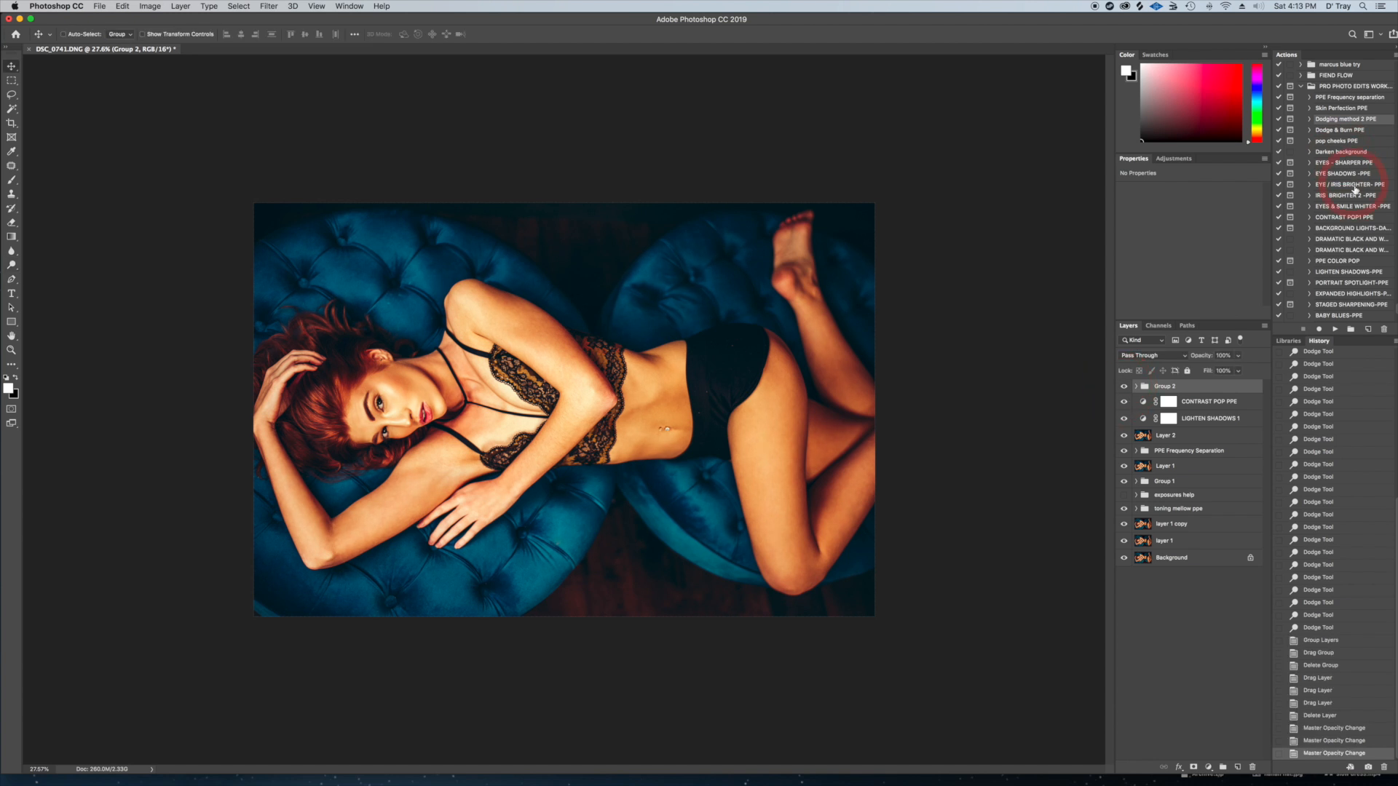
Add the EYELINER -PUPILS layer with the EYE SHADOWS -PPE action and target its black mask
scroll(1346, 191, "down", 2)
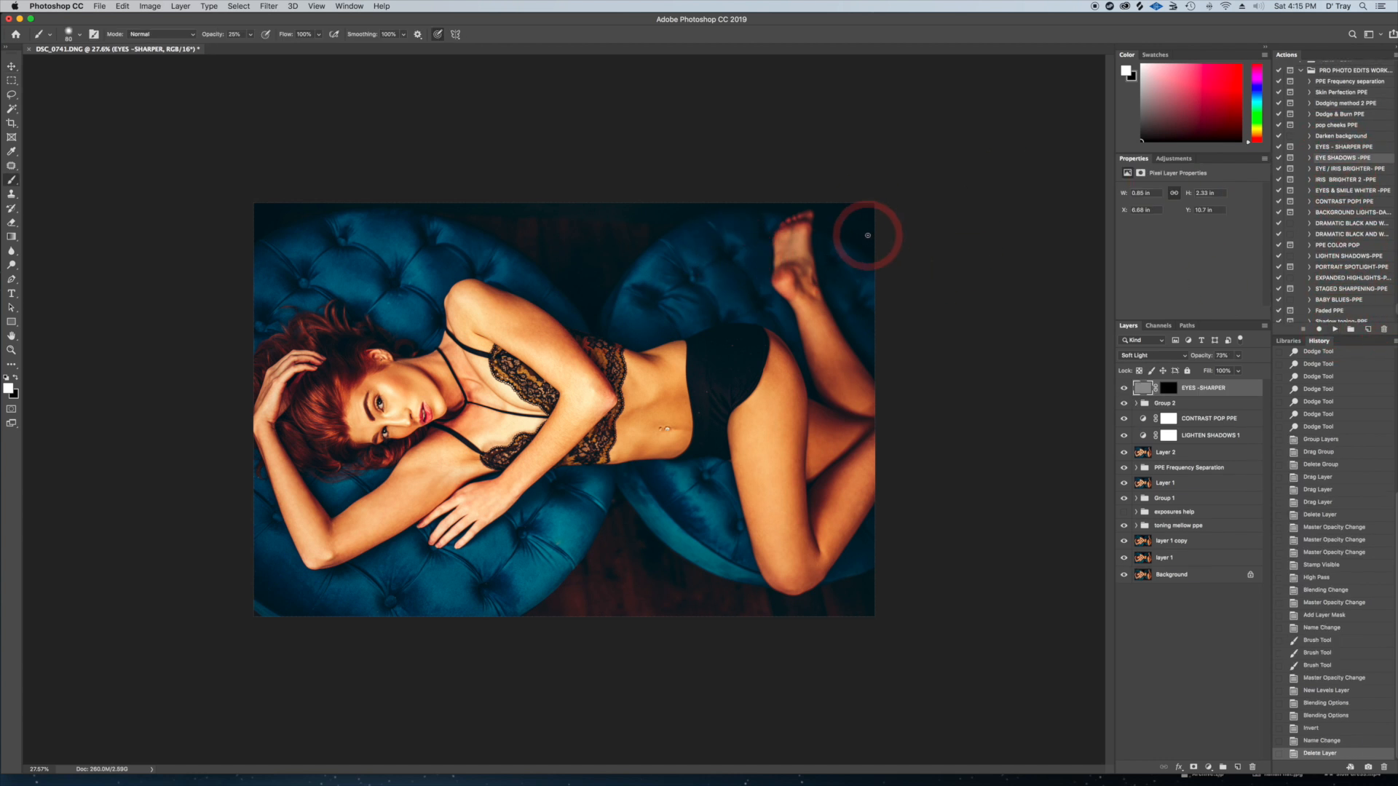
left_click(1336, 330)
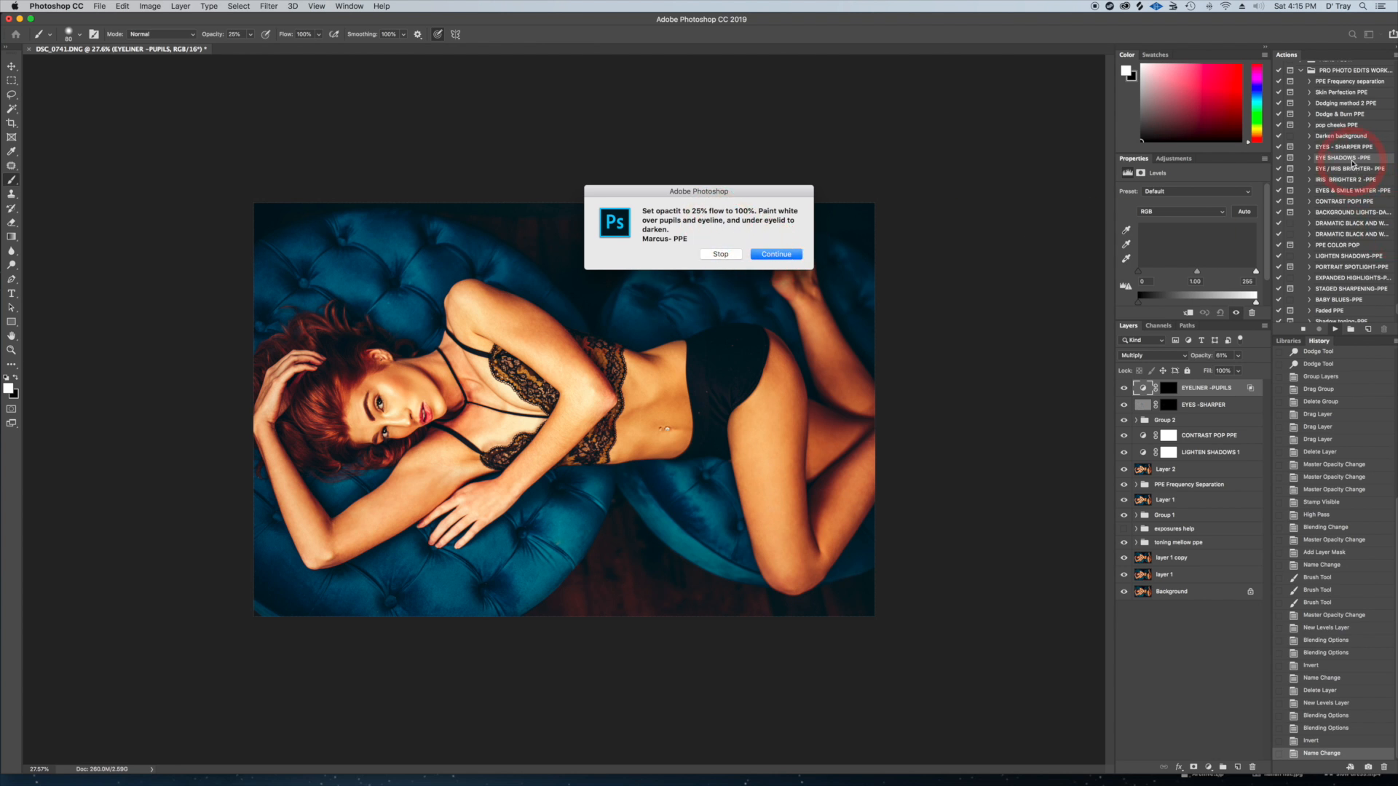
left_click(770, 255)
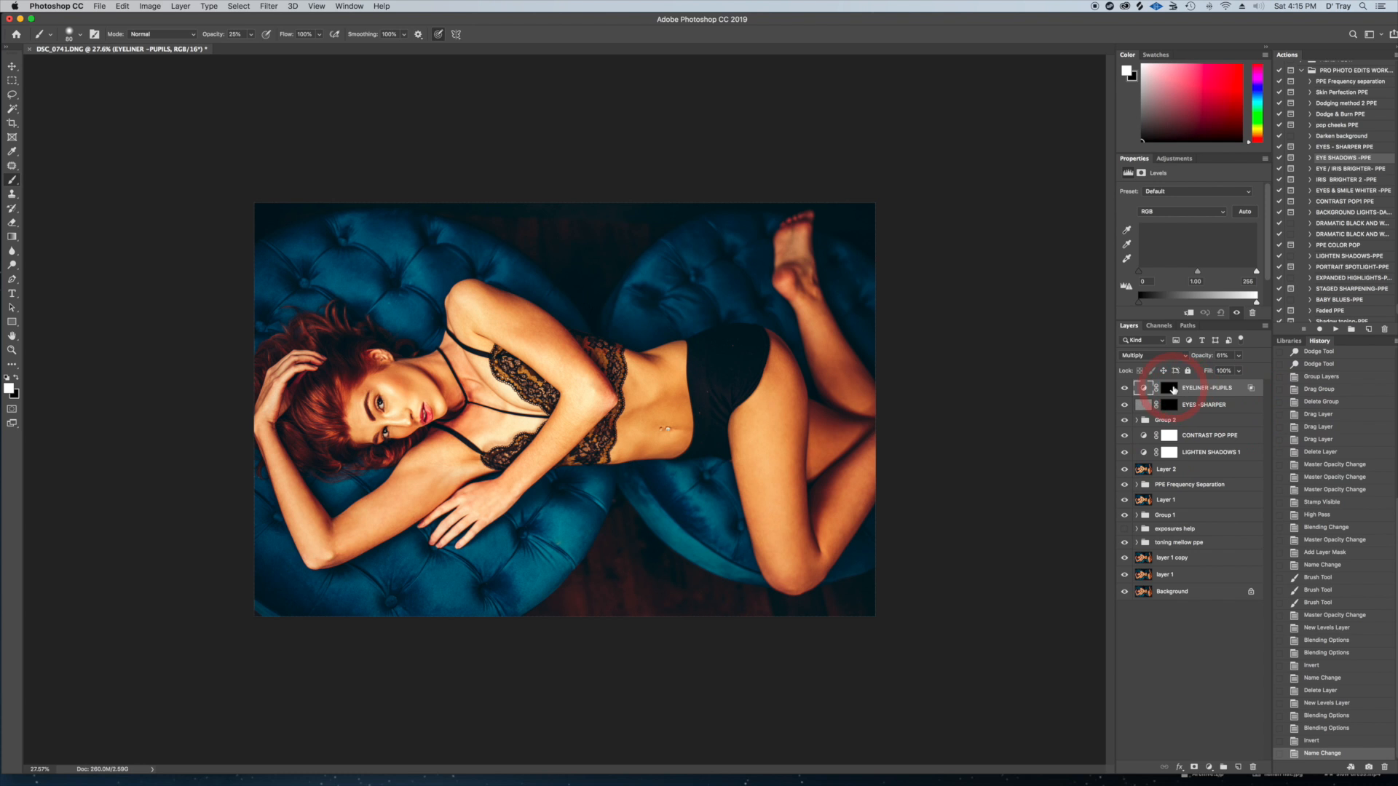
left_click(1171, 388)
Darken the pupils, eyelines and under-eyelids of both eyes by painting white on the EYELINER -PUPILS mask at 25% brush opacity
key("super+equal")
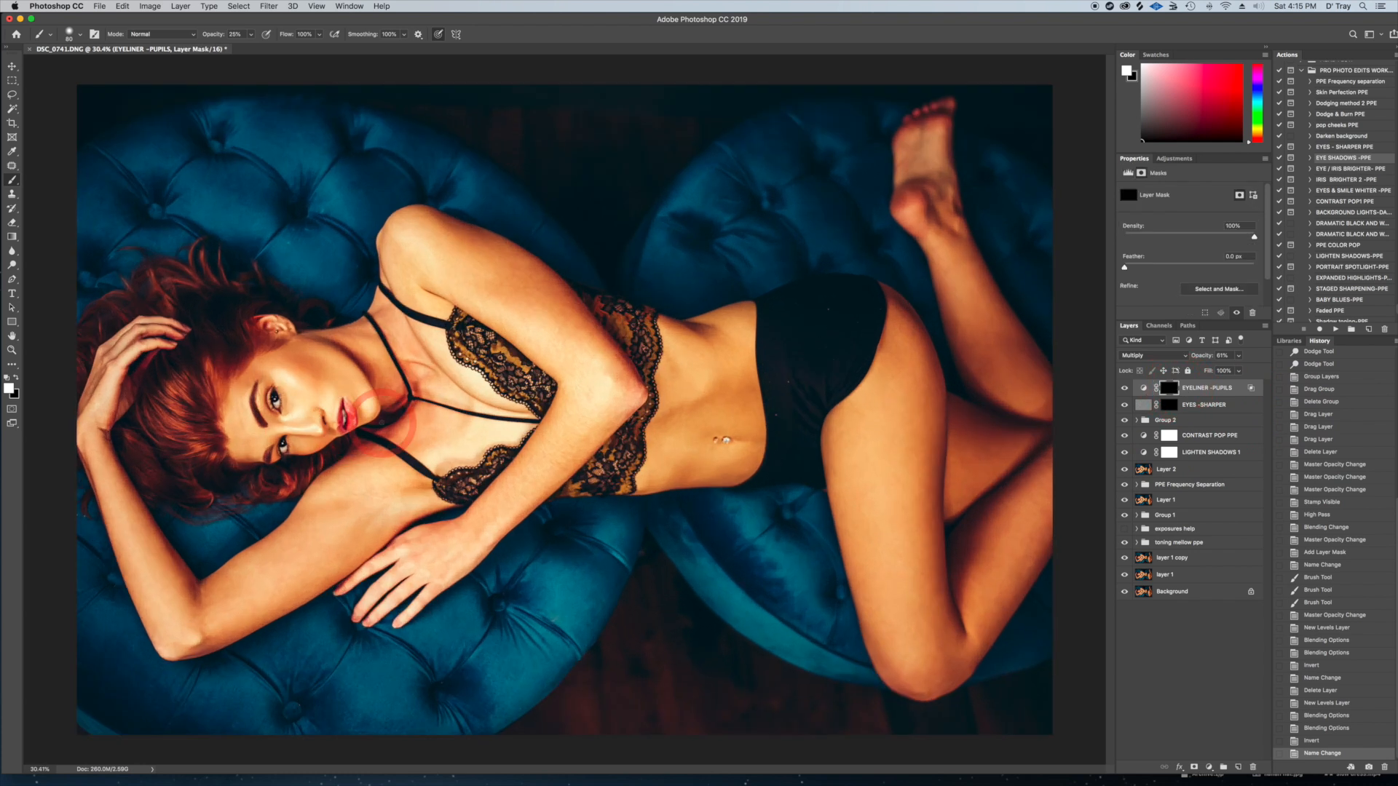
key("super+equal")
key("super+equal")
left_click_drag(325, 371, 597, 376)
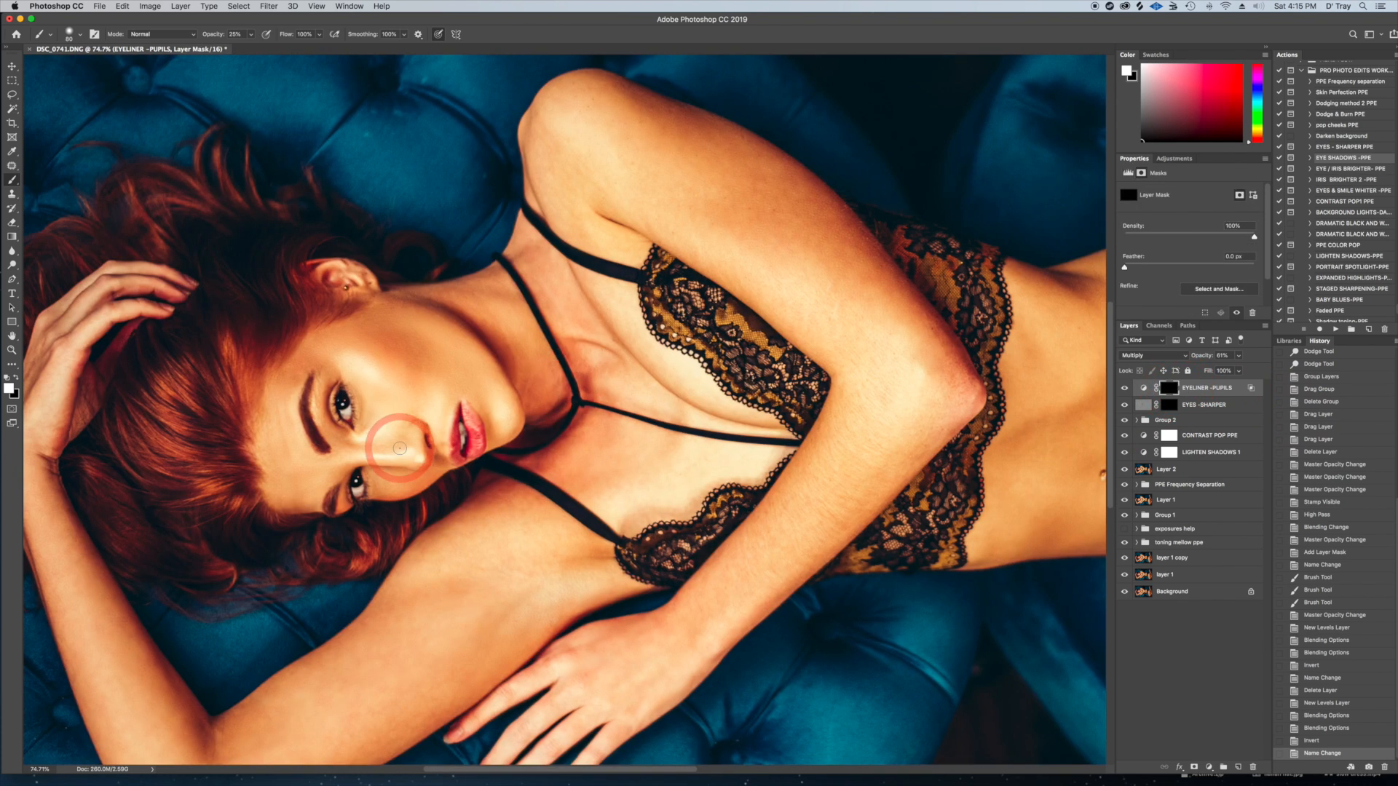
key("bracketleft")
key("bracketleft")
key("bracketleft")
key("bracketleft")
key("bracketleft")
key("bracketleft")
key("bracketleft")
key("bracketleft")
key("bracketleft")
left_click_drag(345, 392, 352, 389)
left_click_drag(352, 388, 354, 425)
left_click_drag(354, 414, 352, 425)
left_click_drag(364, 477, 367, 492)
left_click_drag(357, 494, 351, 489)
key("bracketright")
key("bracketright")
mouse_move(327, 386)
left_mouse_down()
mouse_move(332, 418)
mouse_move(332, 387)
mouse_move(338, 403)
left_mouse_up()
left_click_drag(349, 491, 348, 486)
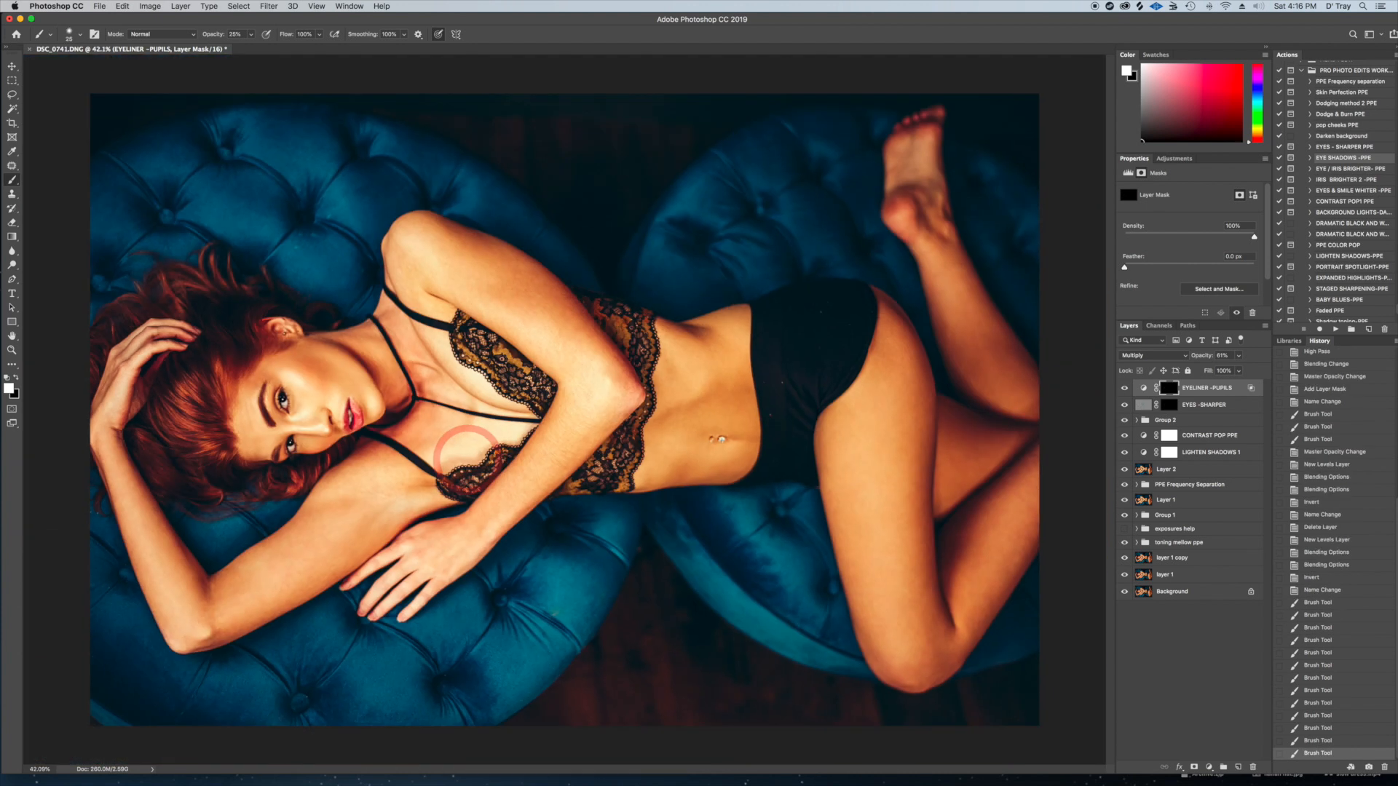
Compare the image with the EYELINER -PUPILS layer hidden and shown
left_click(1125, 389)
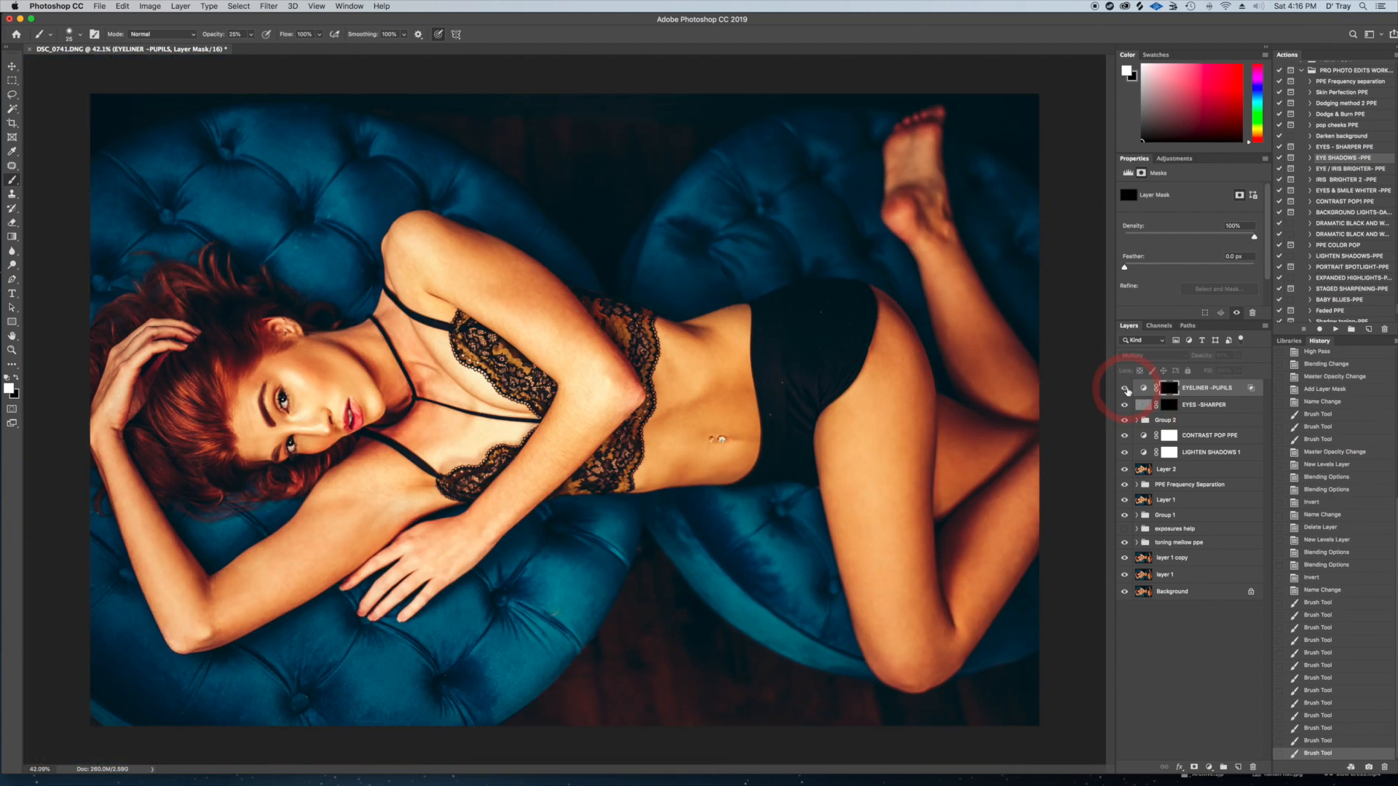
left_click(1125, 389)
left_click(893, 360)
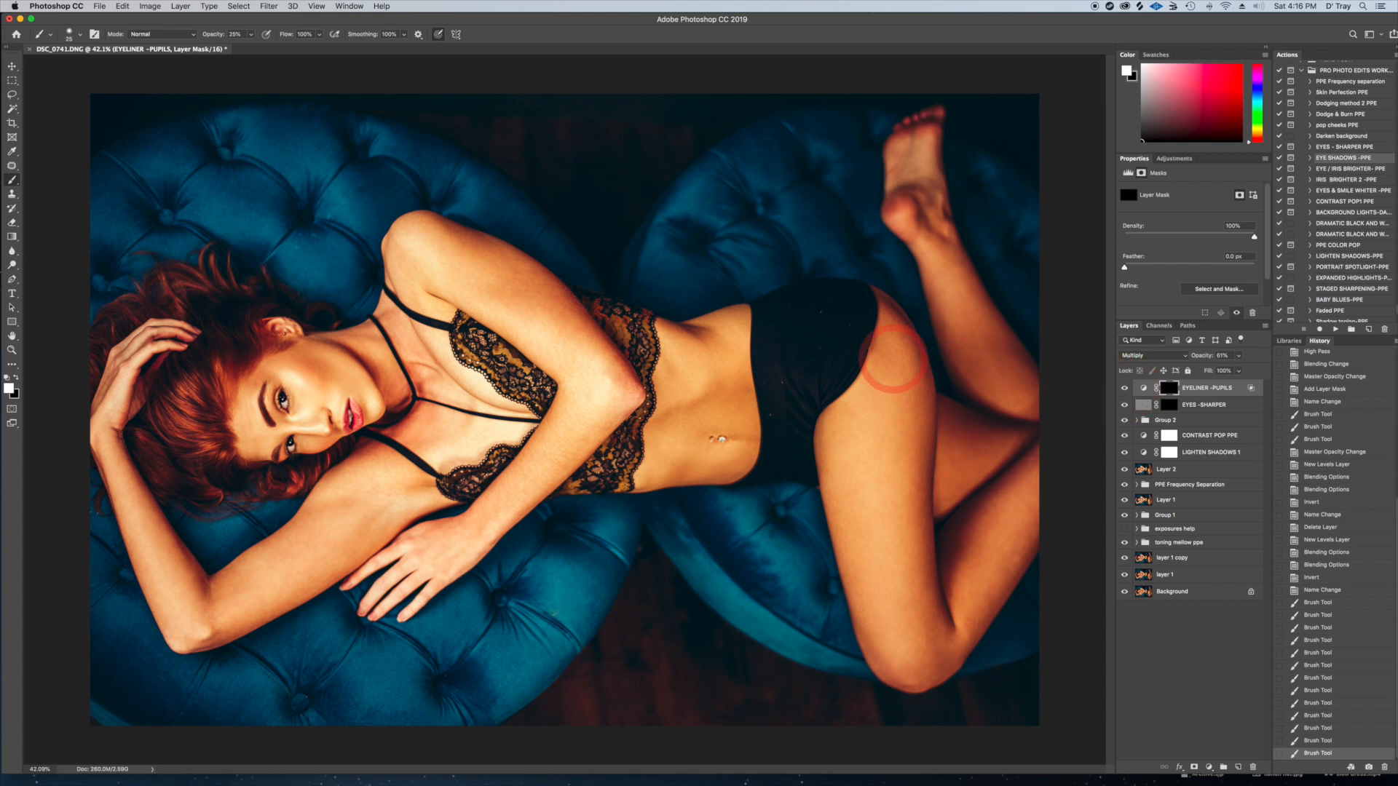
Add a DODGE AND BURN PPE layer in Soft Light with the Dodge & Burn PPE action
scroll(894, 359, "down", 2)
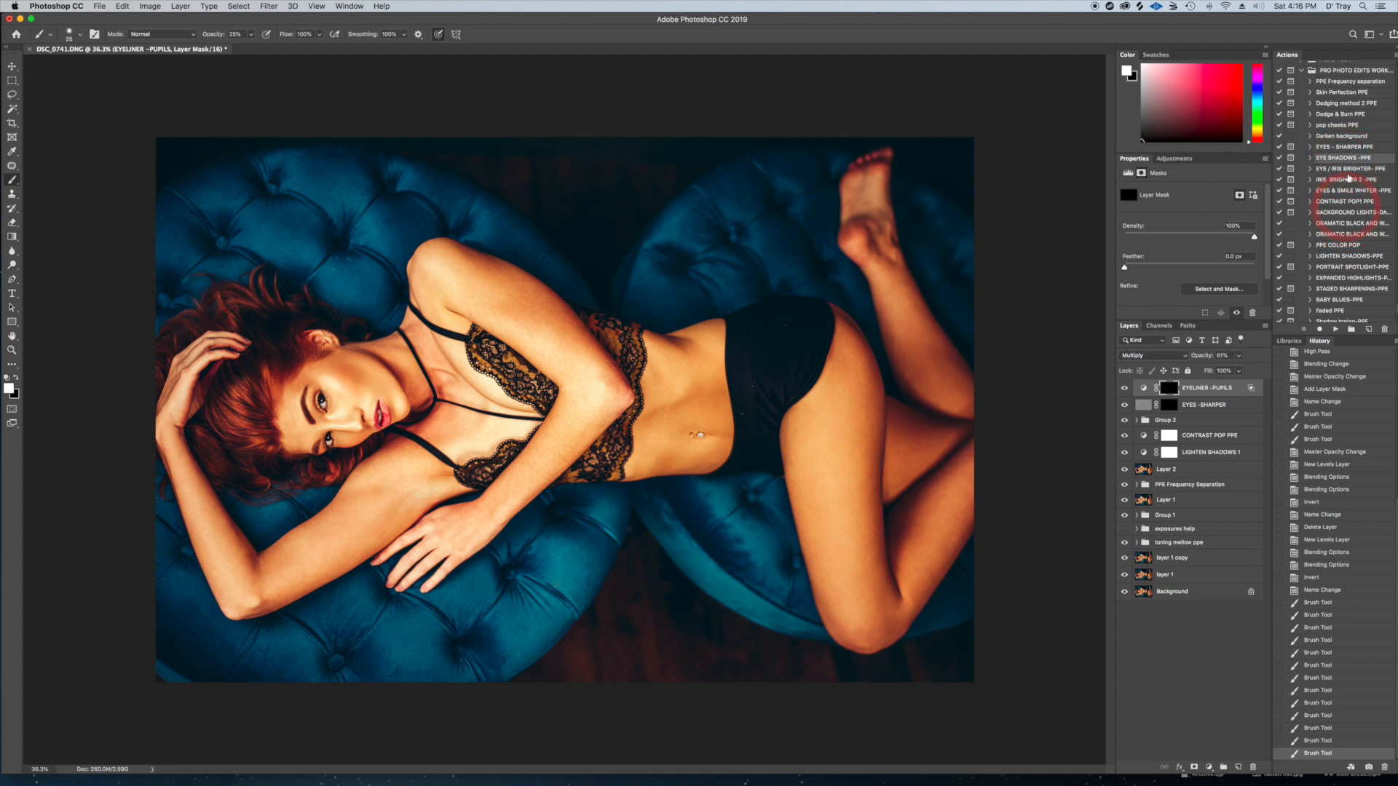
left_click(1344, 114)
left_click(1336, 329)
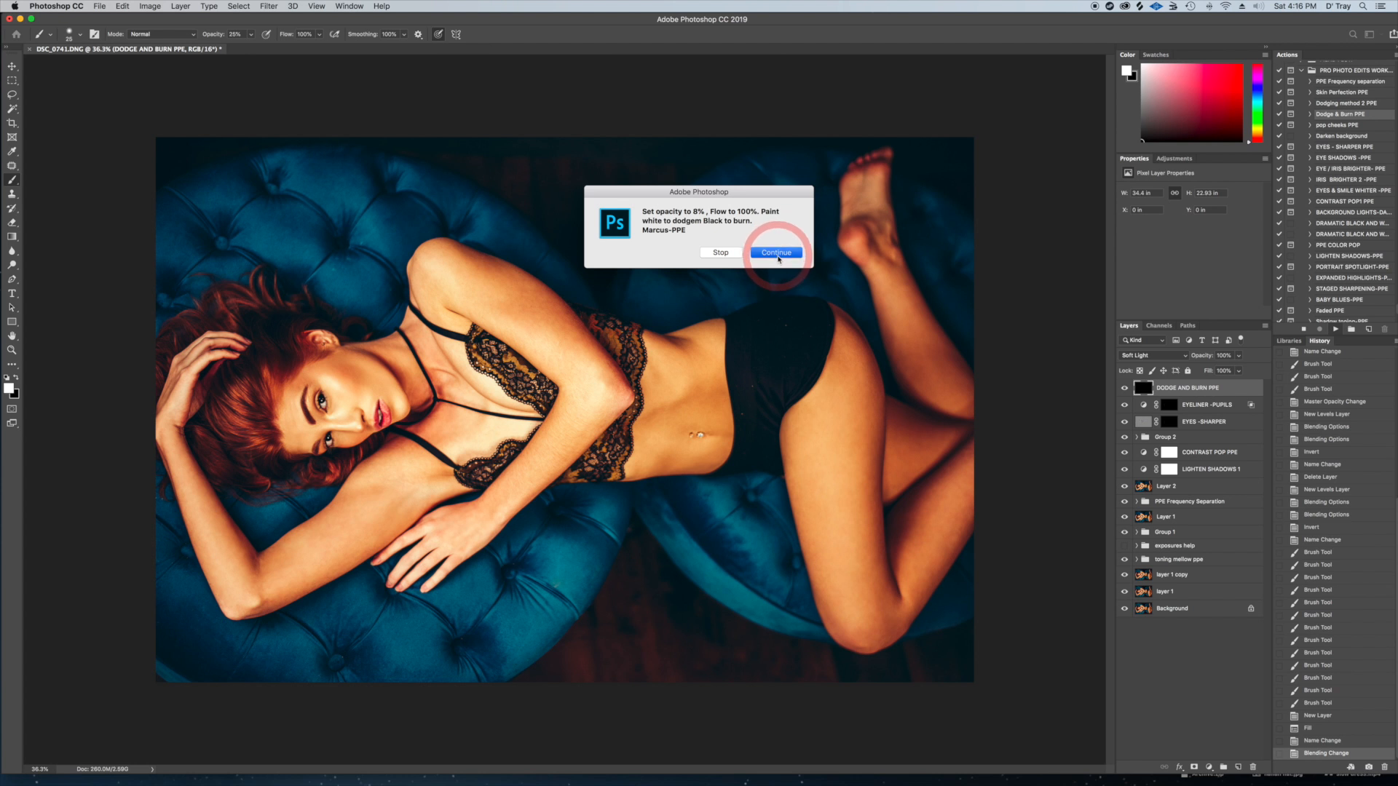
left_click(777, 255)
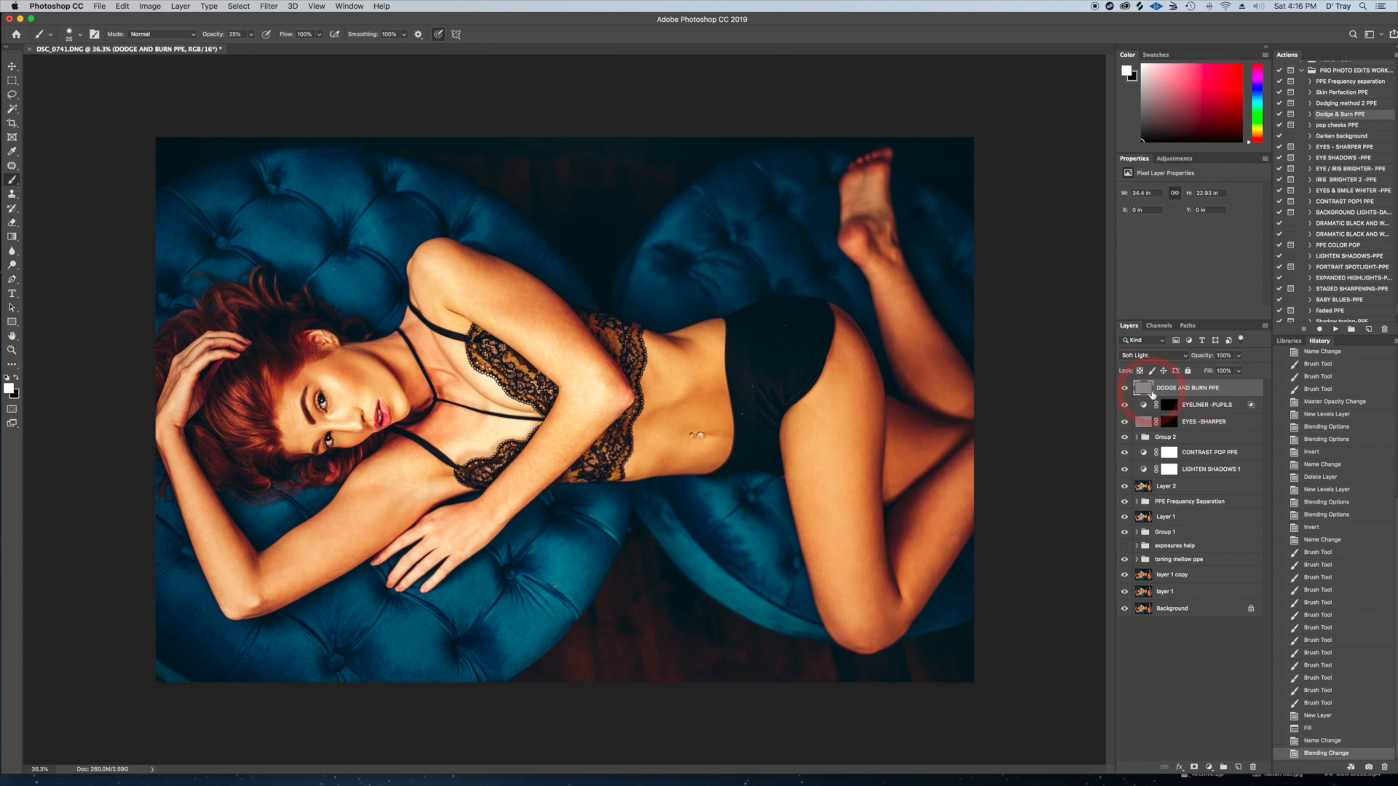
Prepare the brush for burning with black as the foreground color and 8% opacity
key("x")
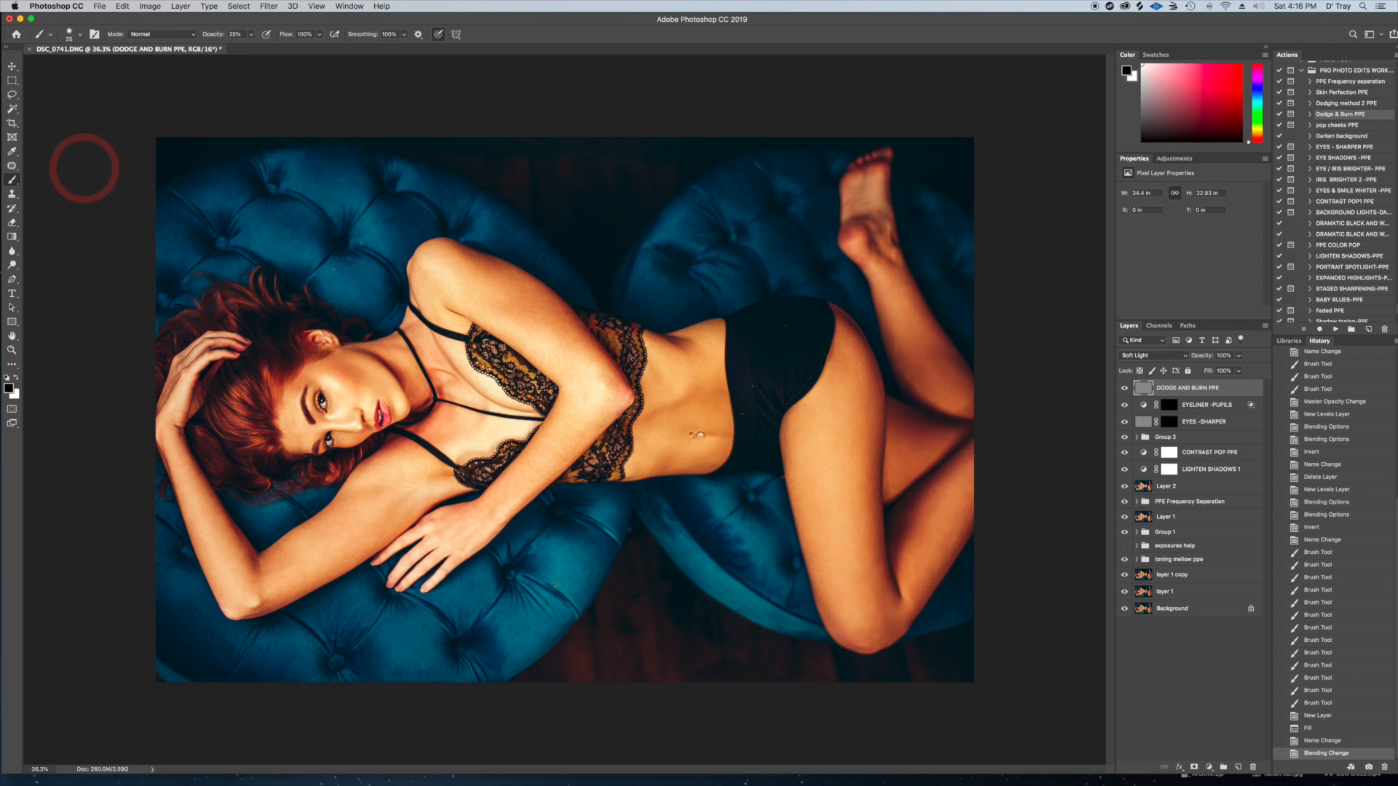
left_click(234, 35)
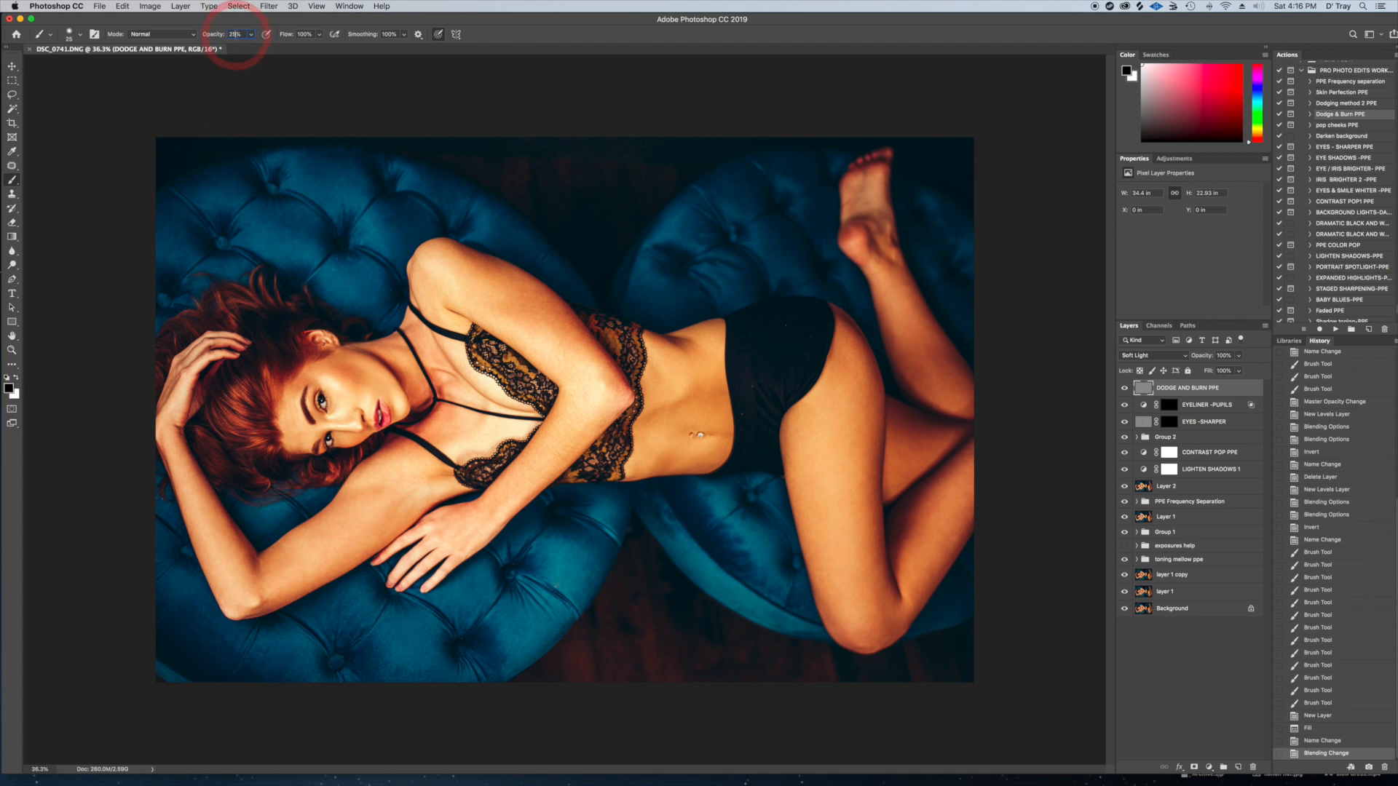
type("8")
key("Return")
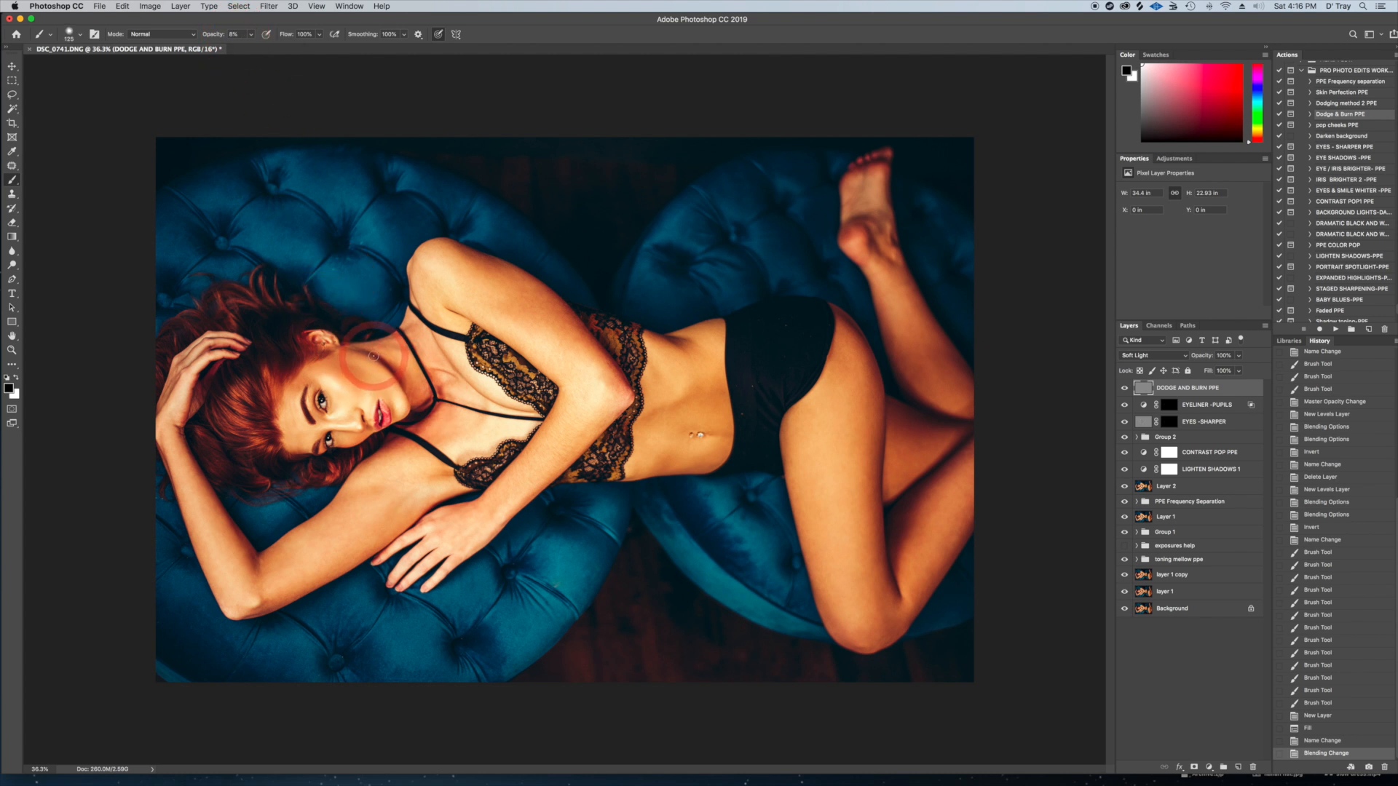
Burn the cheek contour and the forehead area of the face with a small brush on the DODGE AND BURN PPE layer
mouse_move(373, 355)
left_mouse_down()
mouse_move(419, 411)
mouse_move(392, 403)
mouse_move(388, 420)
mouse_move(394, 406)
mouse_move(362, 415)
mouse_move(352, 382)
left_mouse_up()
key("bracketleft")
key("bracketleft")
key("bracketleft")
key("bracketleft")
key("bracketleft")
key("bracketleft")
Burn the edge of the face from the hairline toward the ear and neck, adjusting the brush size to fit
key("bracketleft")
key("bracketleft")
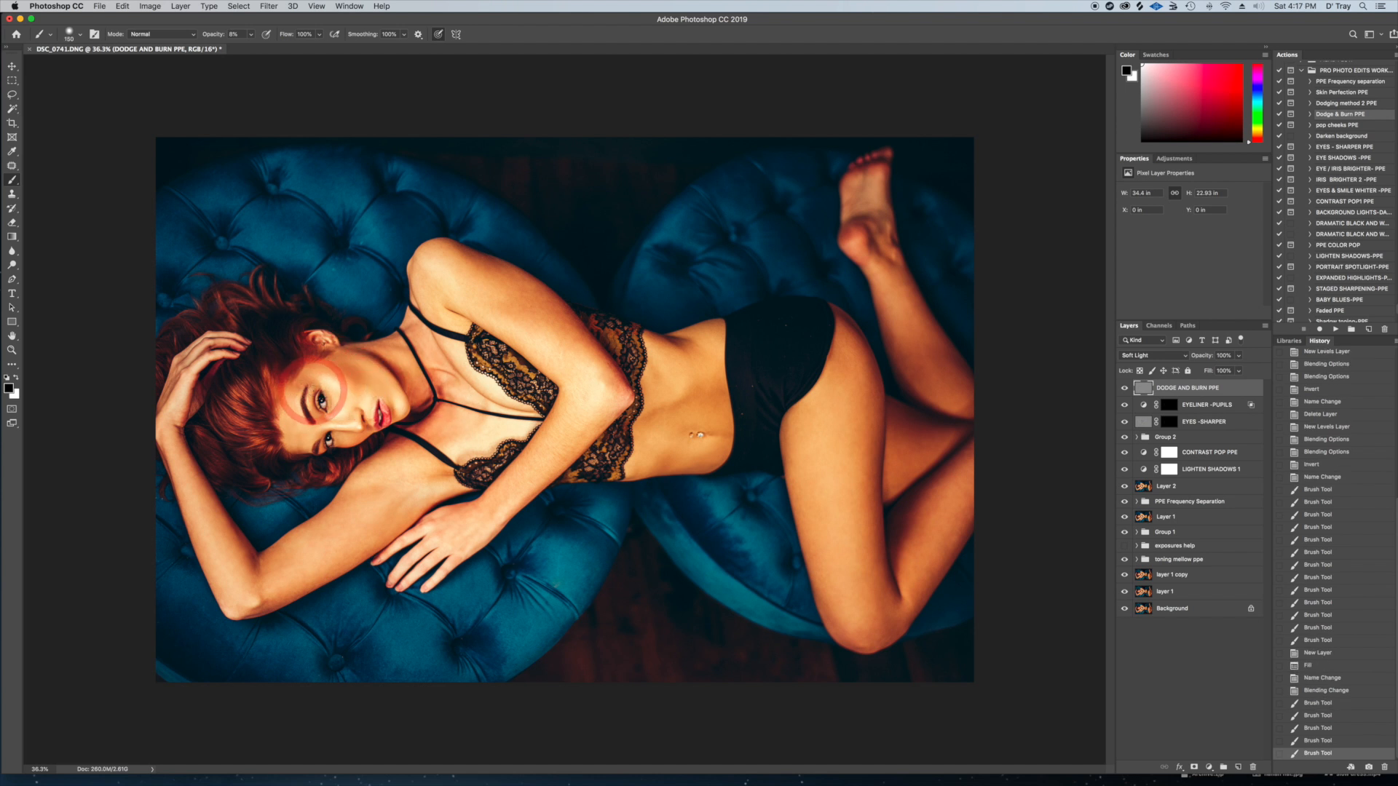
mouse_move(317, 394)
left_mouse_down()
mouse_move(313, 435)
mouse_move(341, 440)
mouse_move(323, 418)
mouse_move(360, 443)
mouse_move(313, 441)
left_mouse_up()
key("bracketright")
key("bracketright")
Burn the outer edges of both arms, the raised elbow and the lower hair with a larger brush
key("bracketleft")
key("bracketleft")
key("bracketleft")
key("bracketleft")
key("bracketleft")
key("bracketleft")
key("bracketright")
key("bracketright")
key("bracketright")
key("bracketright")
key("bracketright")
key("bracketright")
key("bracketright")
key("bracketright")
mouse_move(289, 376)
left_mouse_down()
mouse_move(262, 381)
mouse_move(408, 329)
left_mouse_up()
key("bracketright")
left_click_drag(546, 283, 607, 365)
mouse_move(655, 411)
left_mouse_down()
mouse_move(622, 443)
mouse_move(621, 424)
mouse_move(495, 541)
mouse_move(528, 439)
mouse_move(446, 509)
mouse_move(407, 516)
mouse_move(413, 532)
mouse_move(257, 616)
mouse_move(383, 560)
mouse_move(256, 639)
left_mouse_up()
Burn the shadow edges of both legs around the calves, thighs and knee
key("bracketleft")
key("bracketleft")
key("bracketright")
key("bracketright")
left_click_drag(246, 558, 251, 524)
key("bracketright")
left_click_drag(157, 446, 208, 620)
mouse_move(230, 481)
left_mouse_down()
mouse_move(217, 425)
mouse_move(310, 475)
left_mouse_up()
key("bracketright")
left_click(923, 405)
left_click_drag(922, 405, 906, 395)
mouse_move(880, 269)
left_mouse_down()
mouse_move(898, 325)
mouse_move(896, 373)
left_mouse_up()
Burn the waistline and both sides of the stomach with a large brush
key("bracketleft")
key("bracketleft")
key("bracketleft")
mouse_move(830, 527)
left_mouse_down()
mouse_move(774, 447)
mouse_move(866, 606)
left_mouse_up()
key("bracketright")
left_click_drag(921, 531, 895, 560)
left_click_drag(935, 499, 890, 541)
left_click_drag(945, 431, 879, 405)
key("bracketright")
key("bracketright")
key("bracketright")
left_click_drag(768, 460, 700, 483)
Burn shadows on the ribcage, chest, upper arm, elbow and hair, varying the brush size for each area
key("bracketleft")
key("bracketleft")
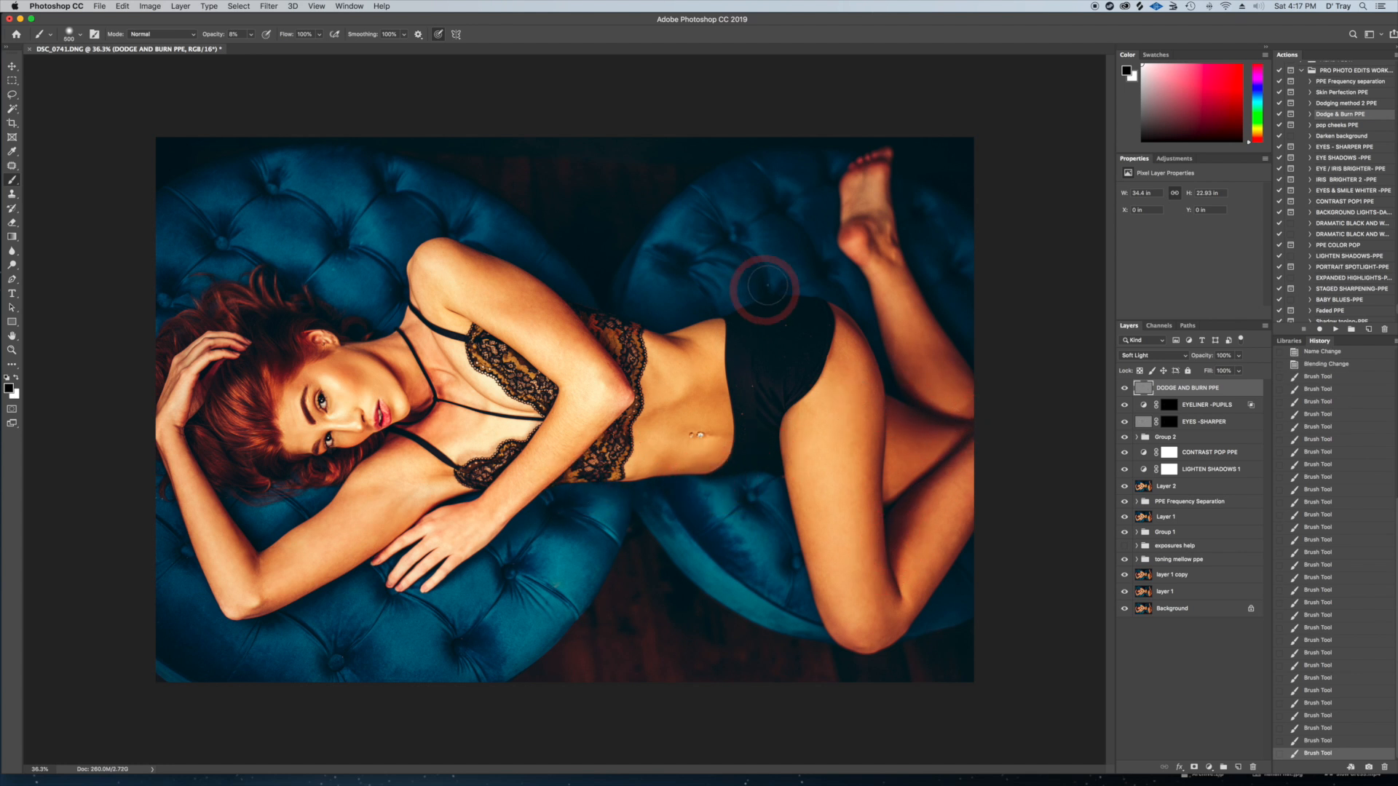
mouse_move(692, 350)
left_mouse_down()
mouse_move(630, 325)
mouse_move(643, 328)
left_mouse_up()
key("bracketright")
mouse_move(673, 420)
left_mouse_down()
mouse_move(702, 392)
mouse_move(619, 426)
mouse_move(670, 470)
mouse_move(700, 437)
mouse_move(708, 386)
left_mouse_up()
key("bracketleft")
key("bracketleft")
key("bracketleft")
key("bracketright")
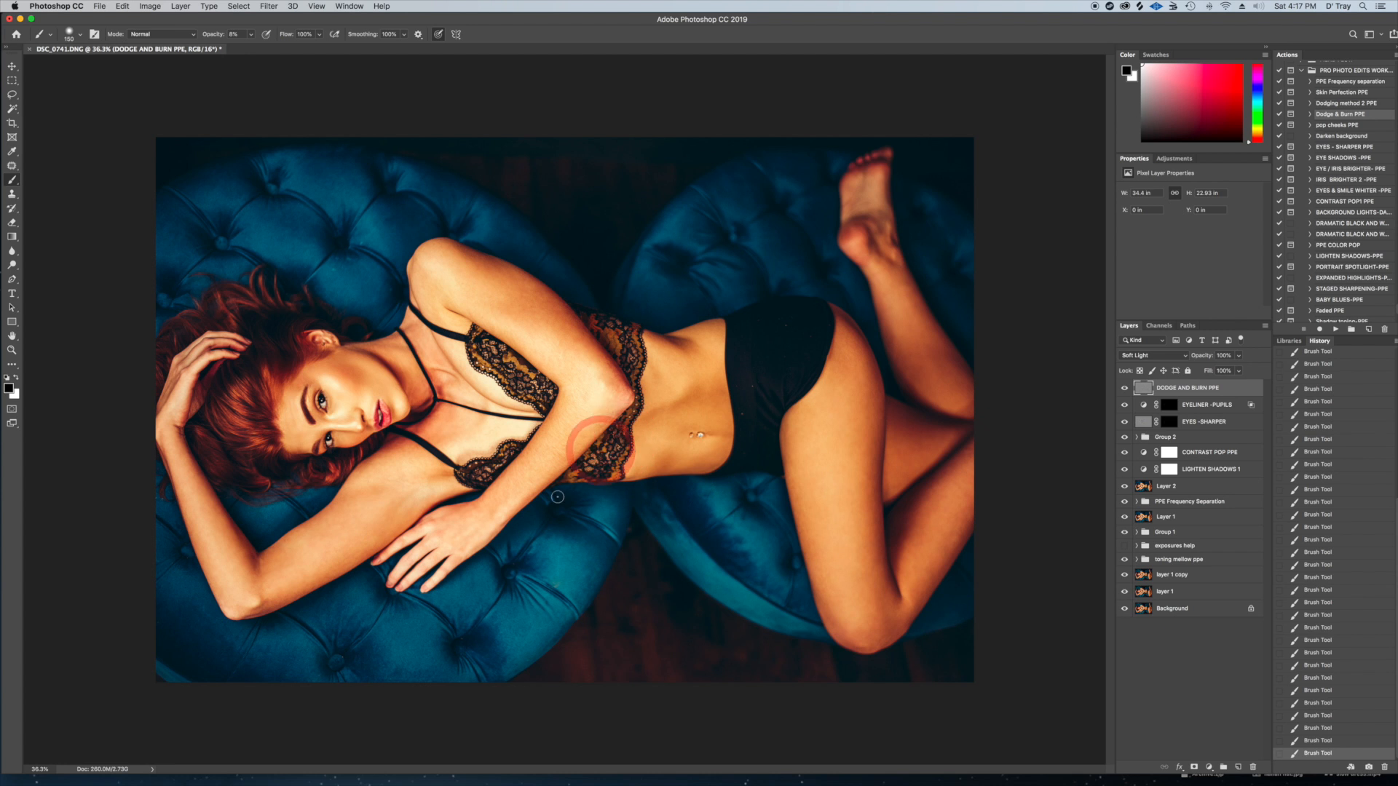
key("bracketright")
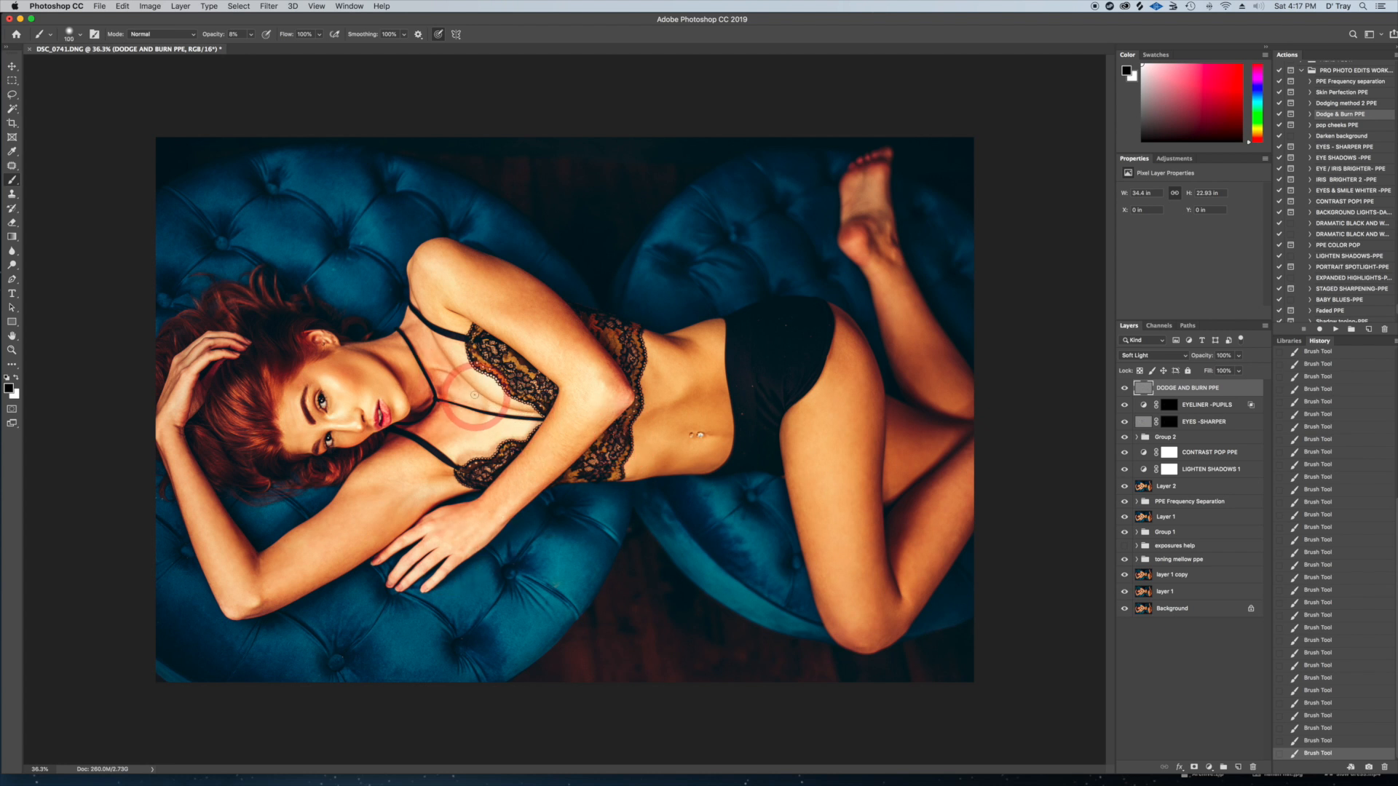
key("bracketright")
key("bracketright")
key("bracketright")
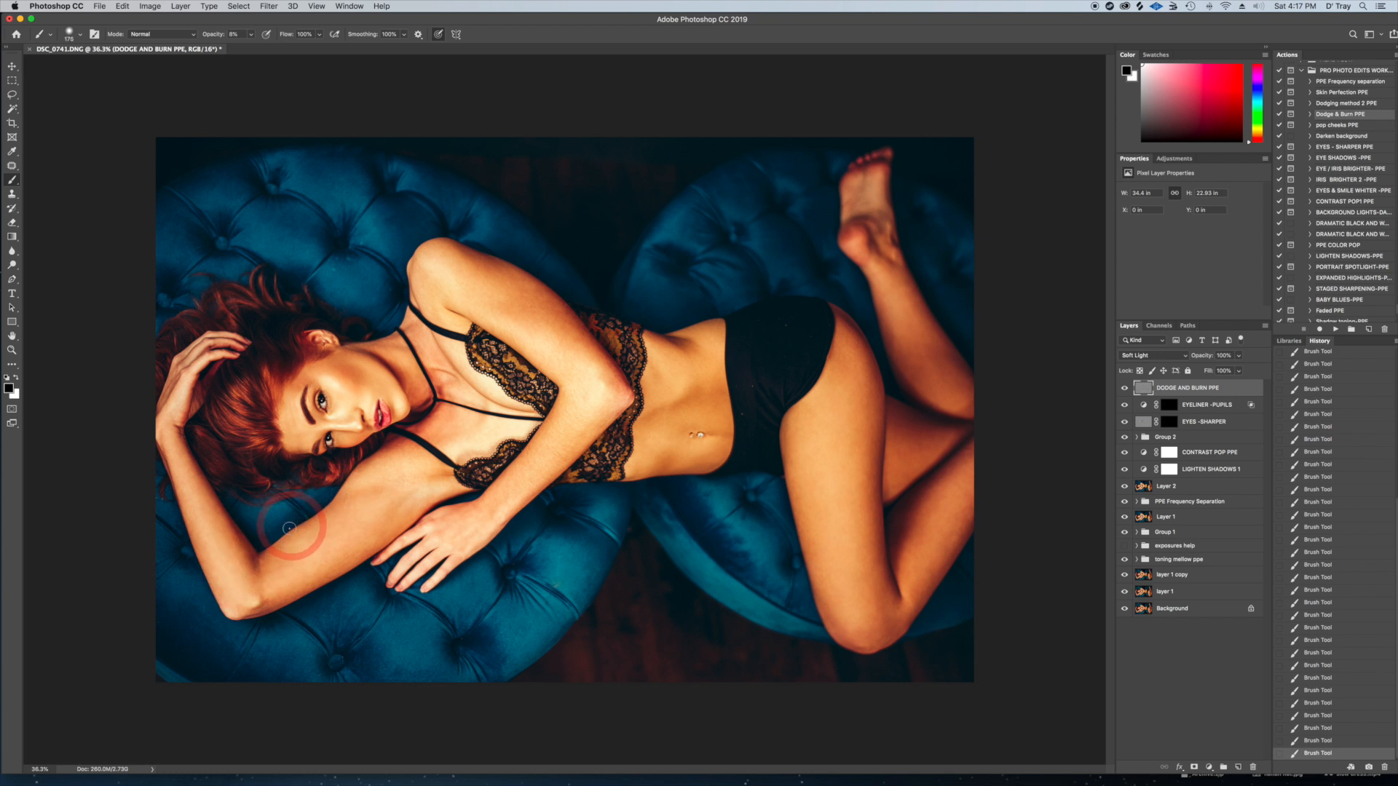
key("bracketleft")
key("bracketleft")
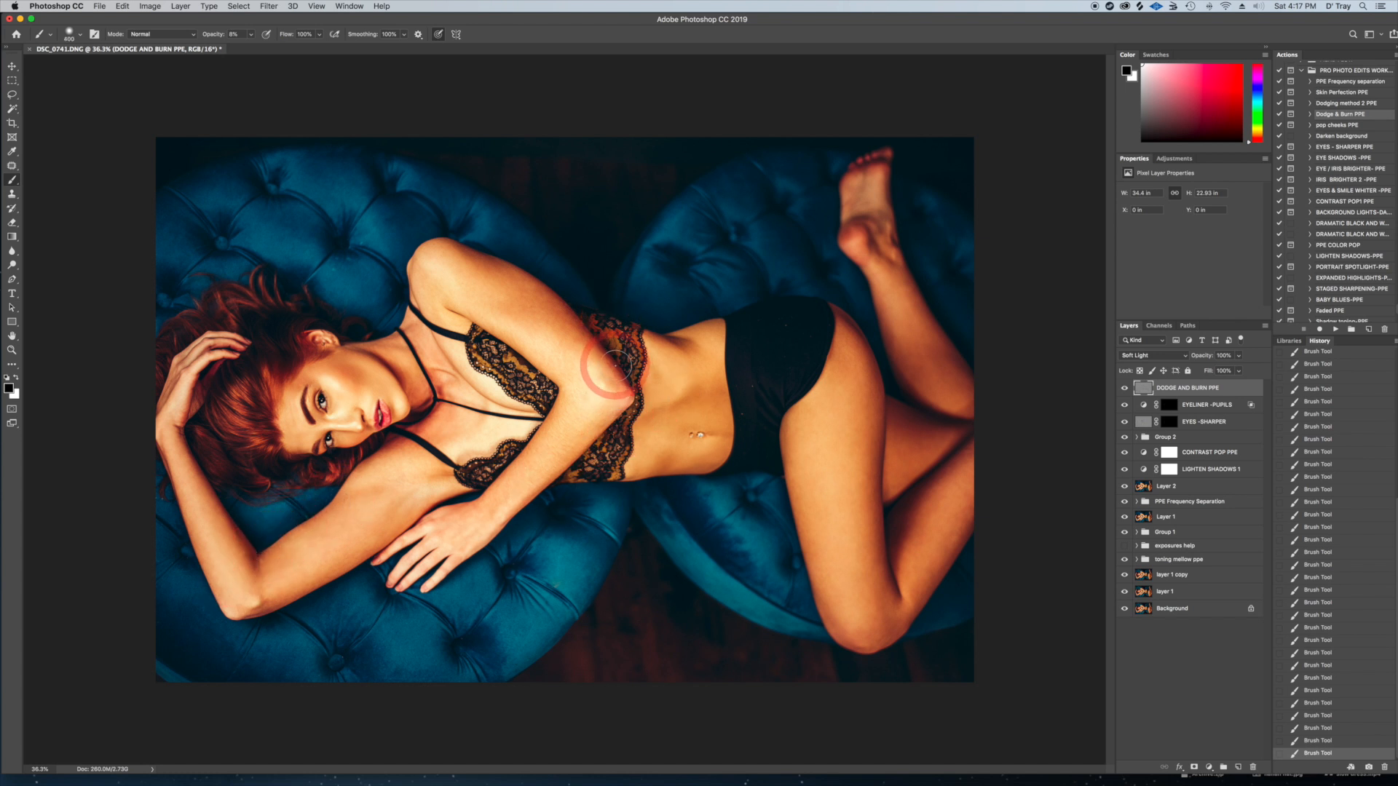
key("bracketright")
key("bracketleft")
key("bracketleft")
key("bracketleft")
key("bracketleft")
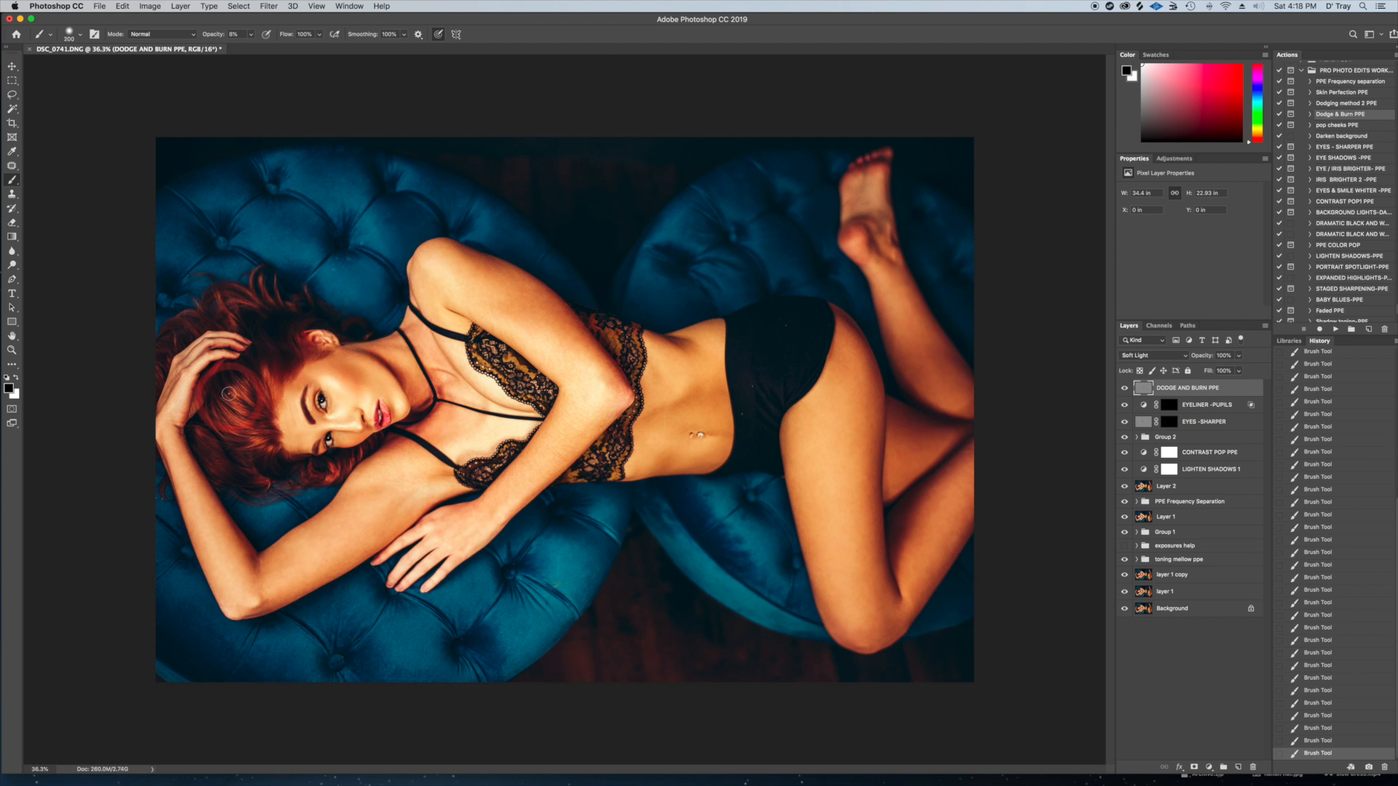
Refine the burning around the eyes, nose and shoulder with a small brush
key("bracketleft")
key("bracketleft")
key("bracketleft")
key("bracketleft")
key("bracketleft")
key("bracketleft")
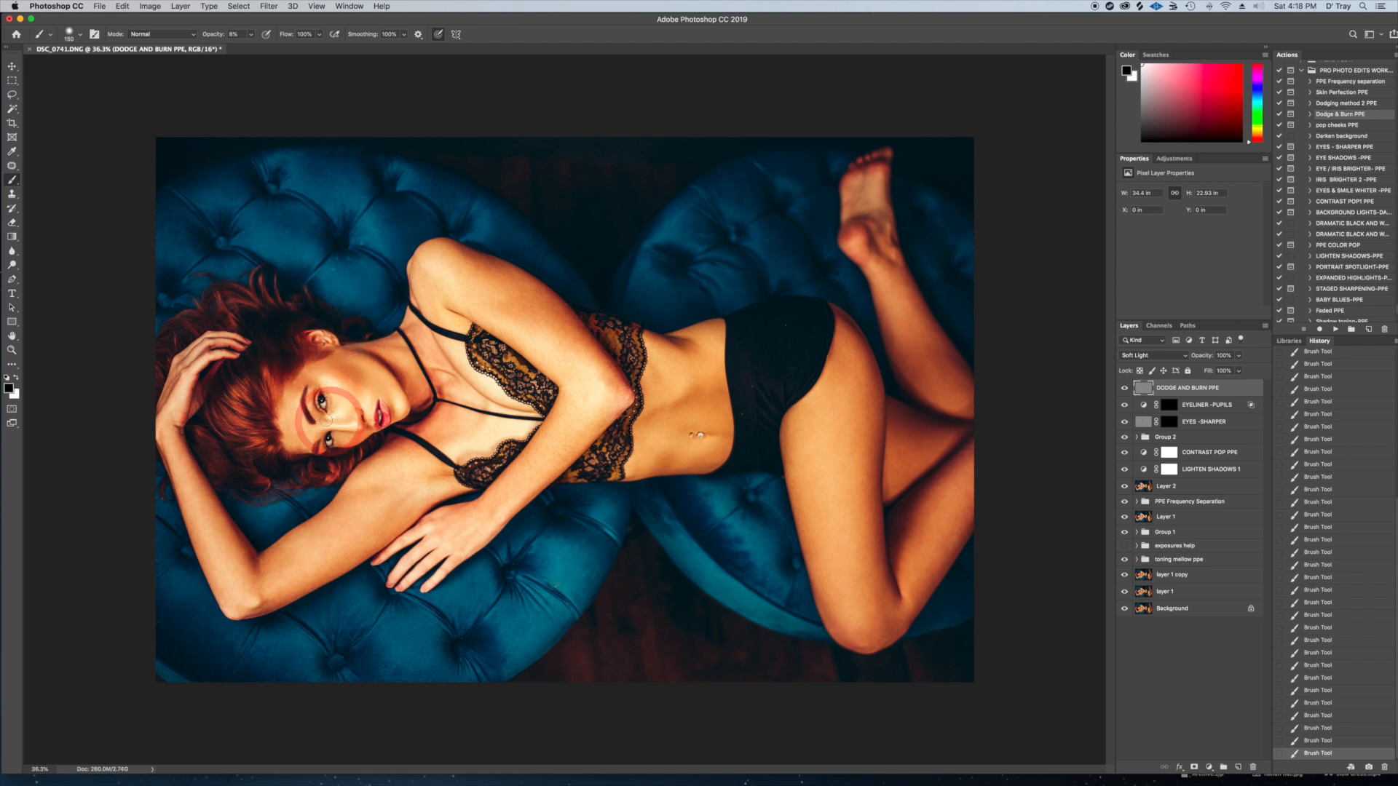
key("bracketleft")
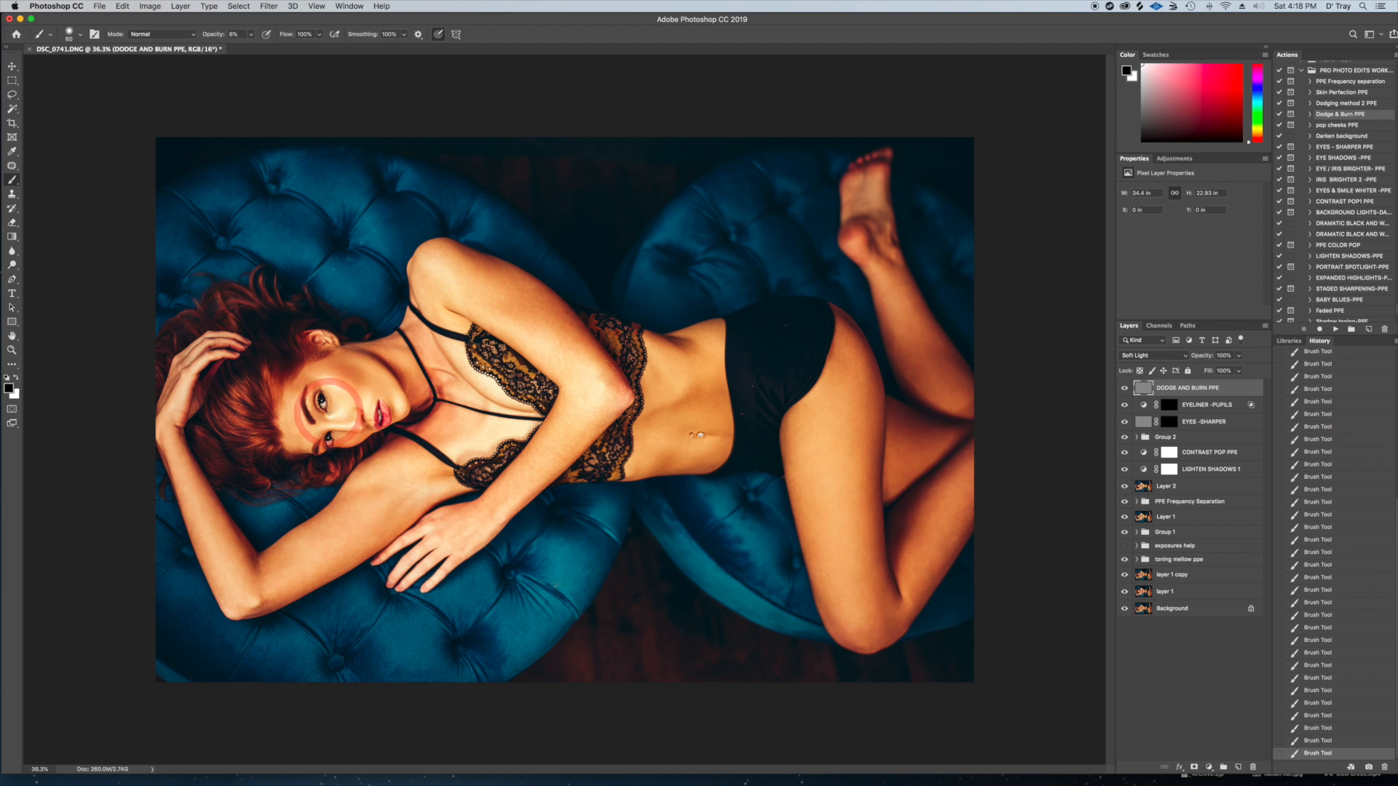
key("bracketright")
key("bracketright")
key("bracketright")
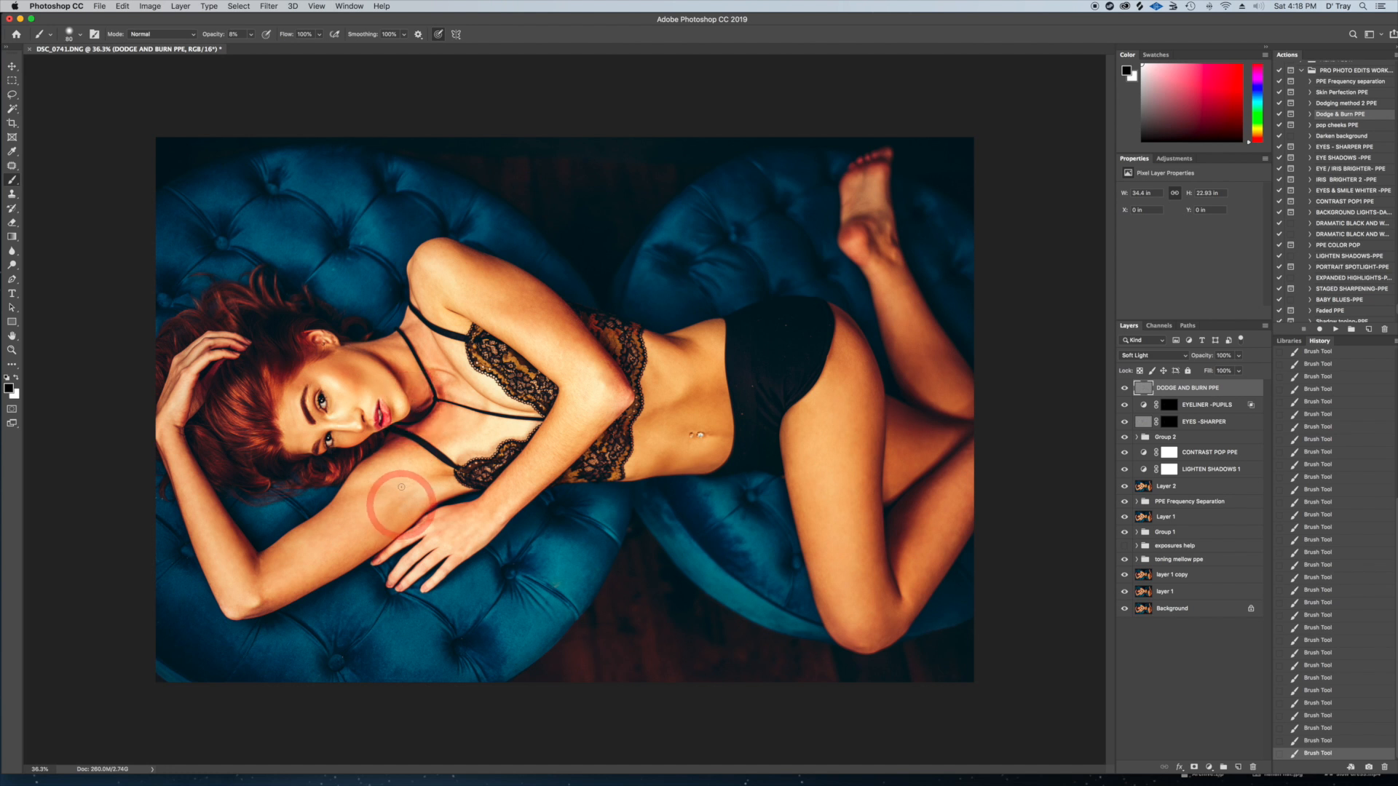
key("bracketleft")
key("bracketleft")
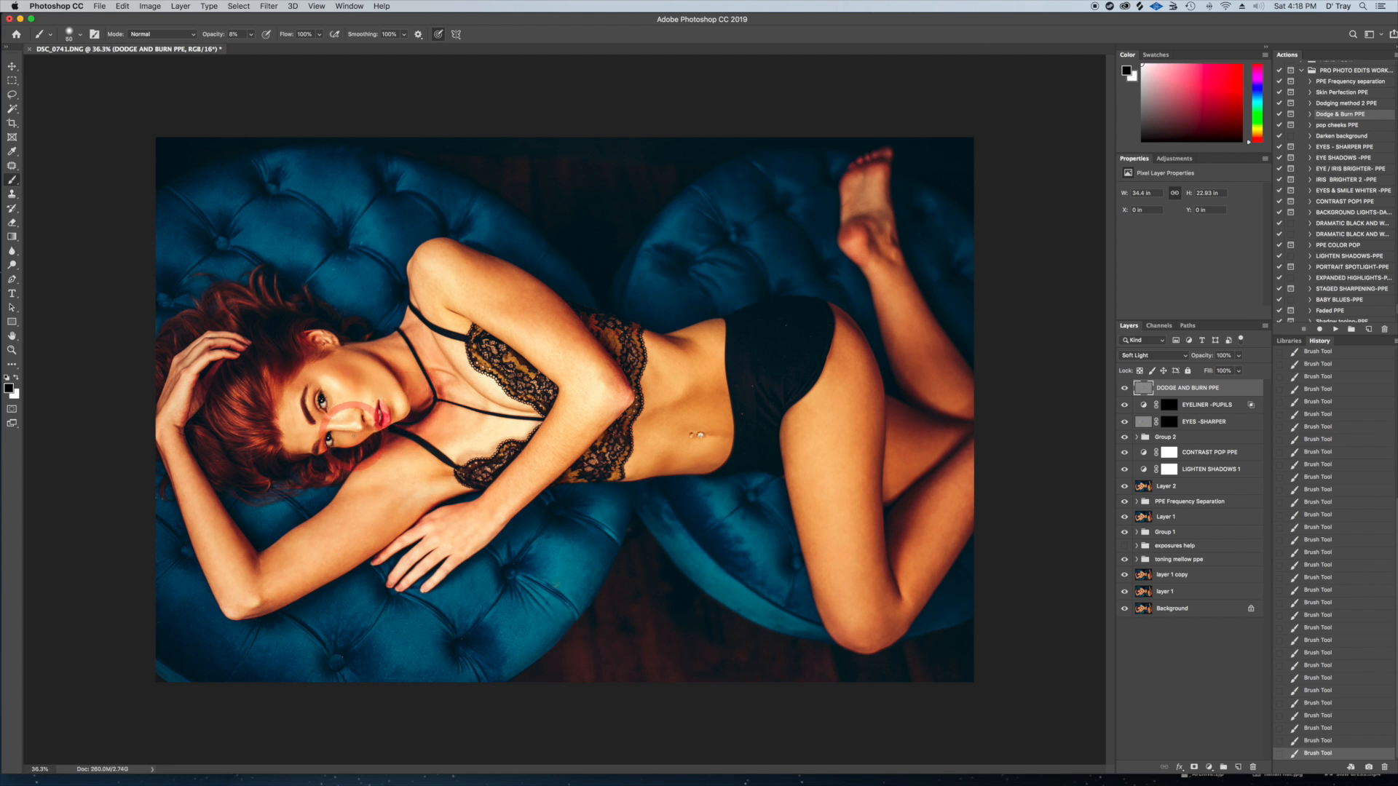
Compare the image with the DODGE AND BURN PPE layer hidden and shown, and set its opacity to 84%
left_click(1124, 388)
left_click(1124, 389)
left_click(1125, 389)
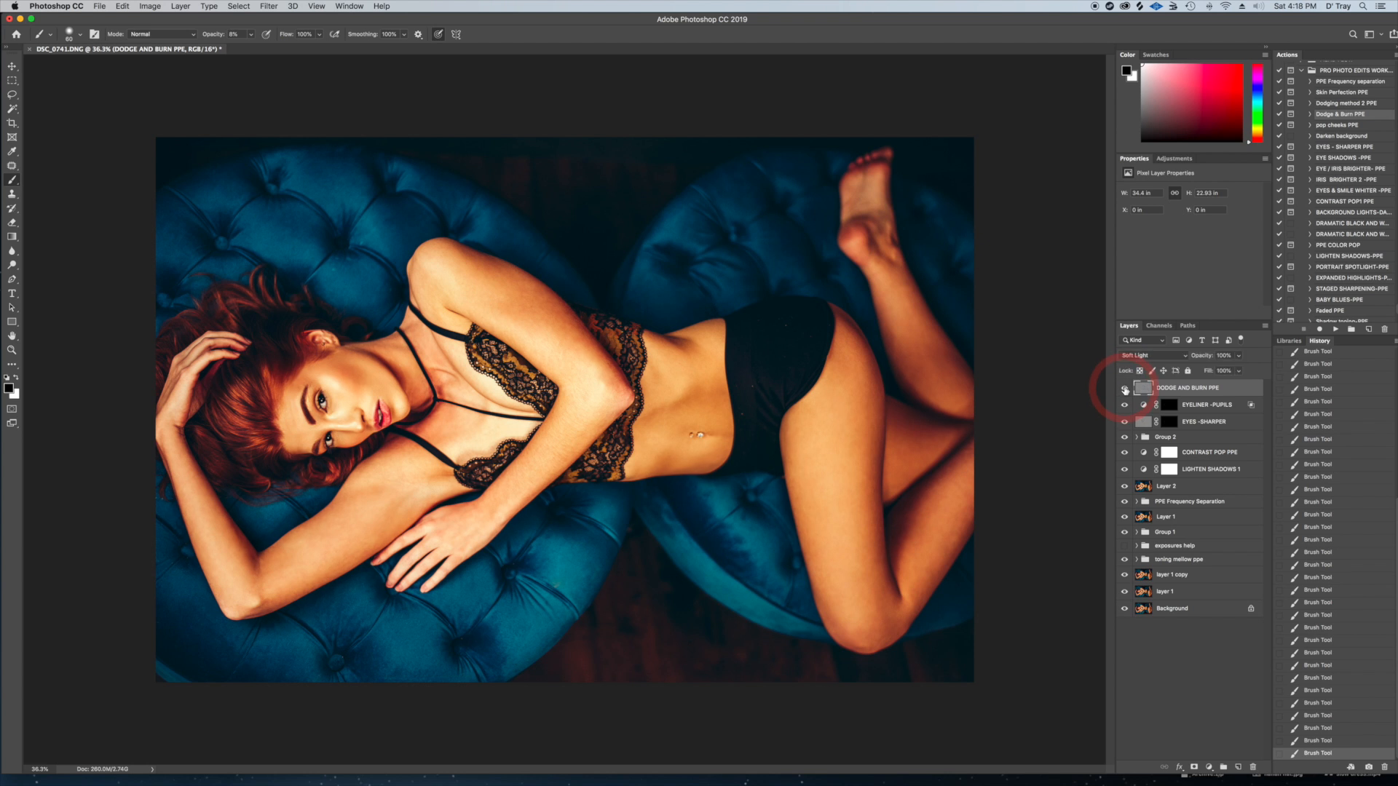
left_click(1125, 390)
left_click(1125, 390)
left_click(1125, 389)
left_click(1125, 389)
left_click(1238, 357)
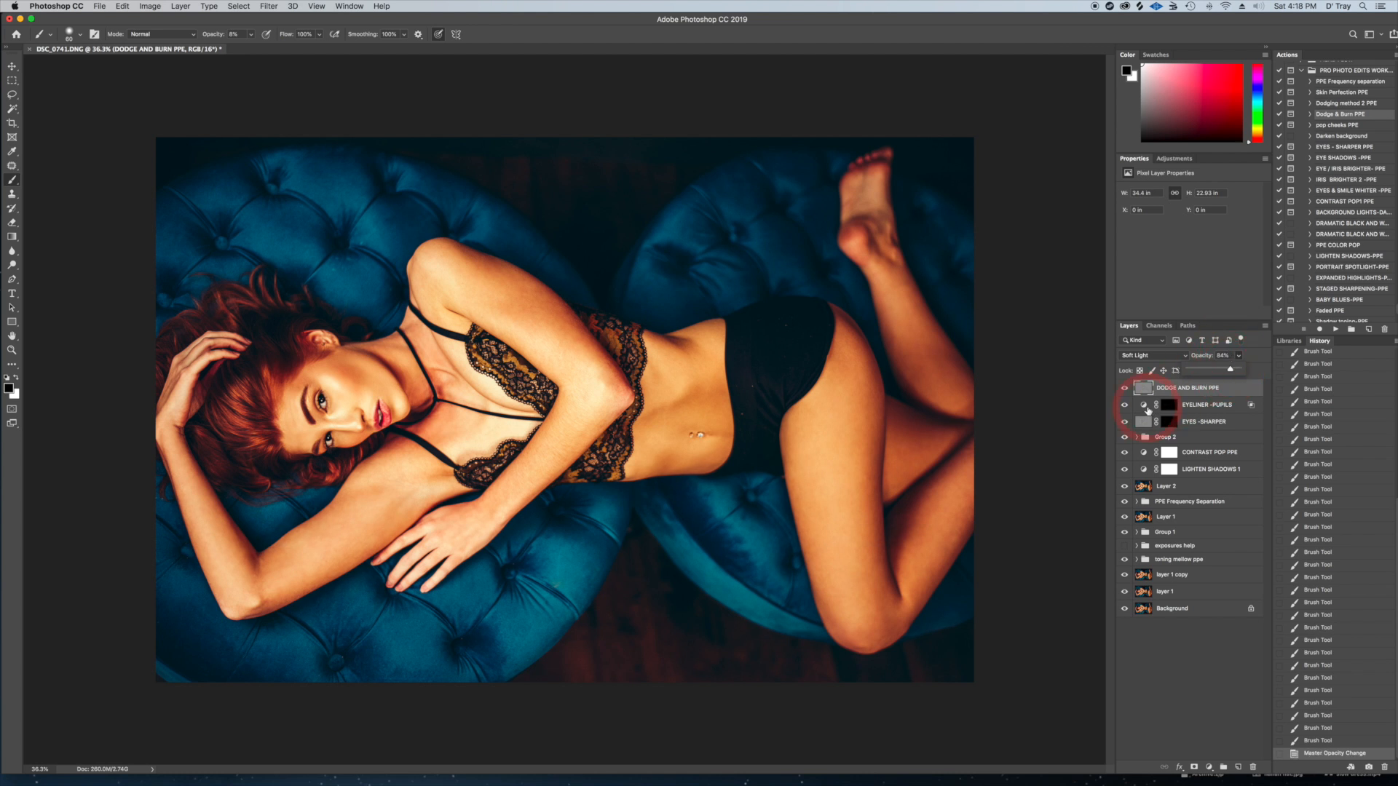
left_click(1051, 388)
Run the Shadow toning-PPE action to add the shadow toning layer group
key("v")
scroll(1350, 219, "down", 1)
scroll(1350, 219, "down", 4)
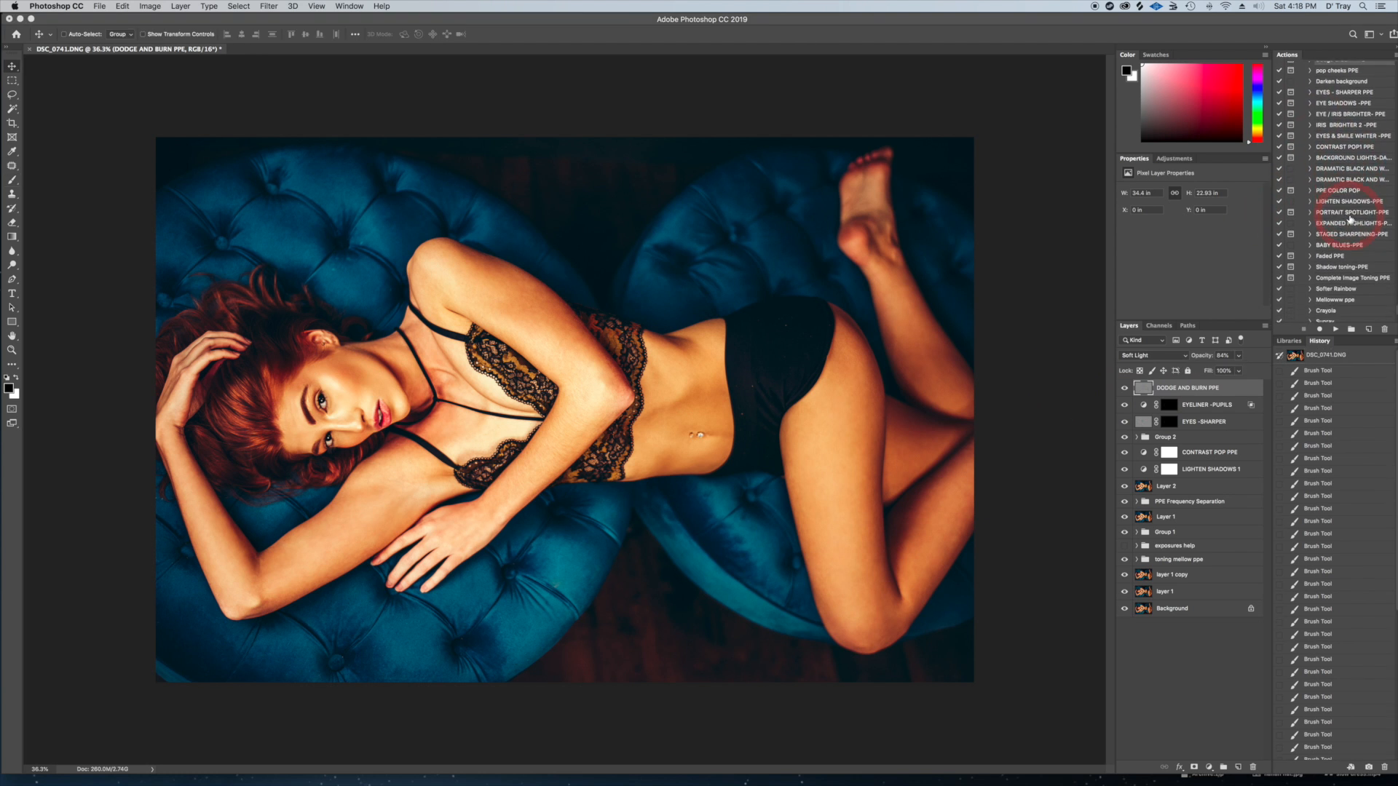
scroll(1350, 219, "down", 1)
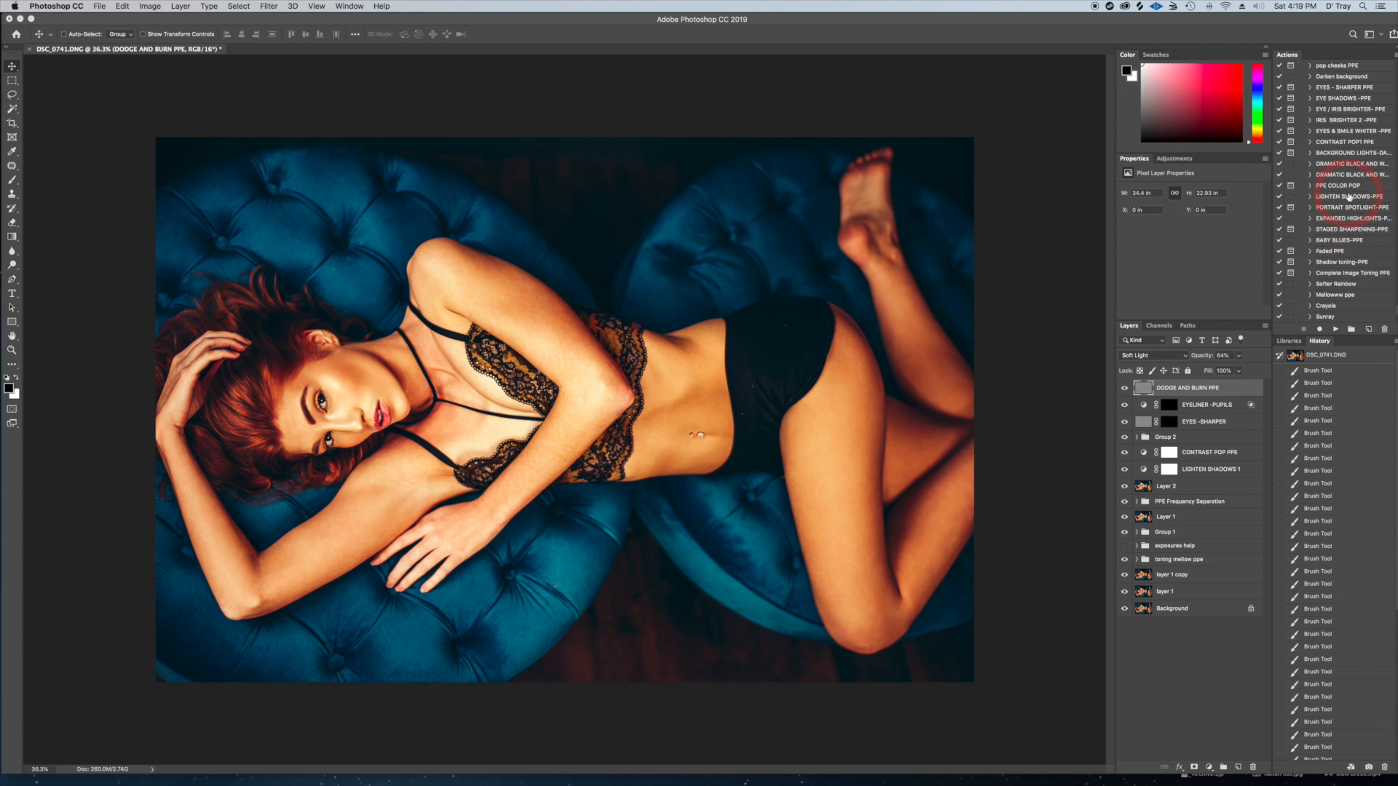
left_click(1328, 264)
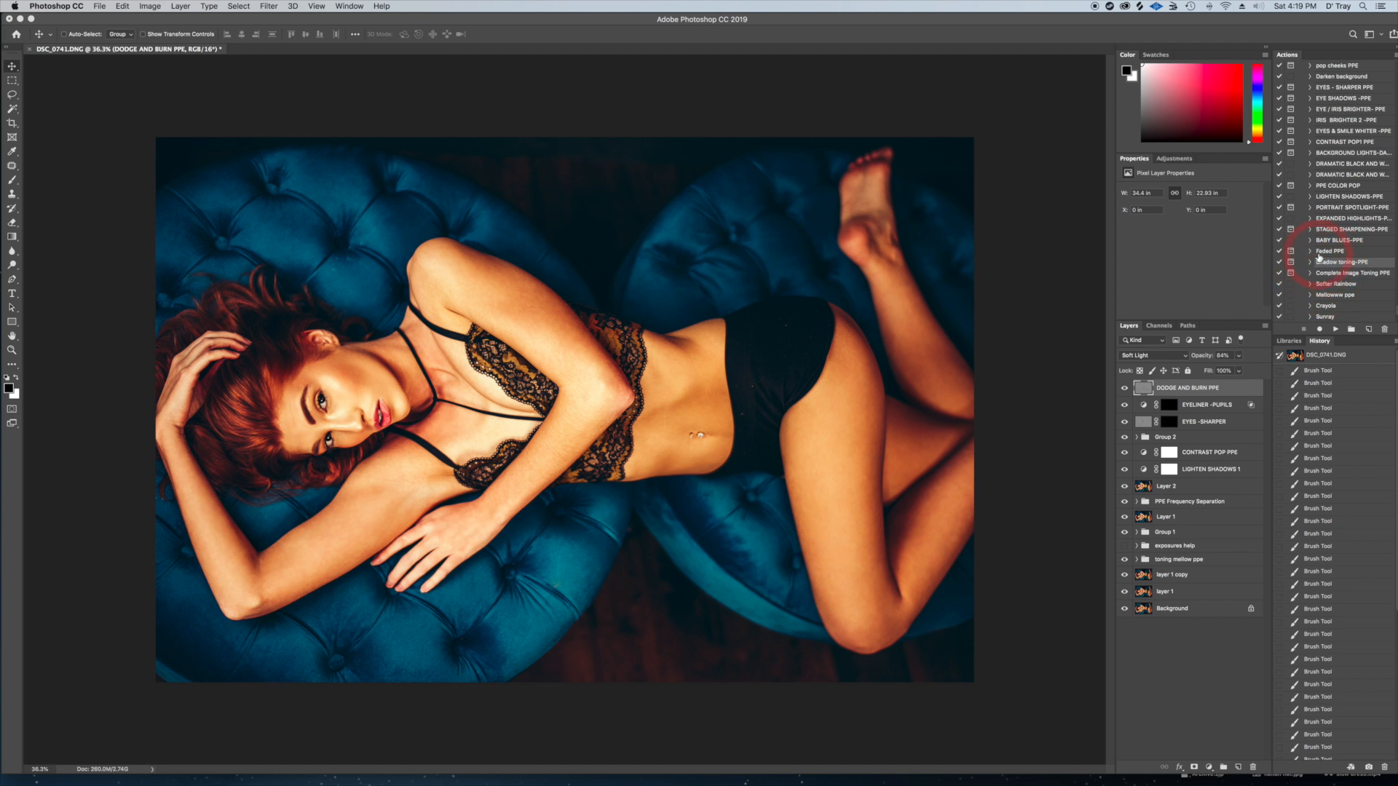
left_click(1337, 330)
left_click(777, 255)
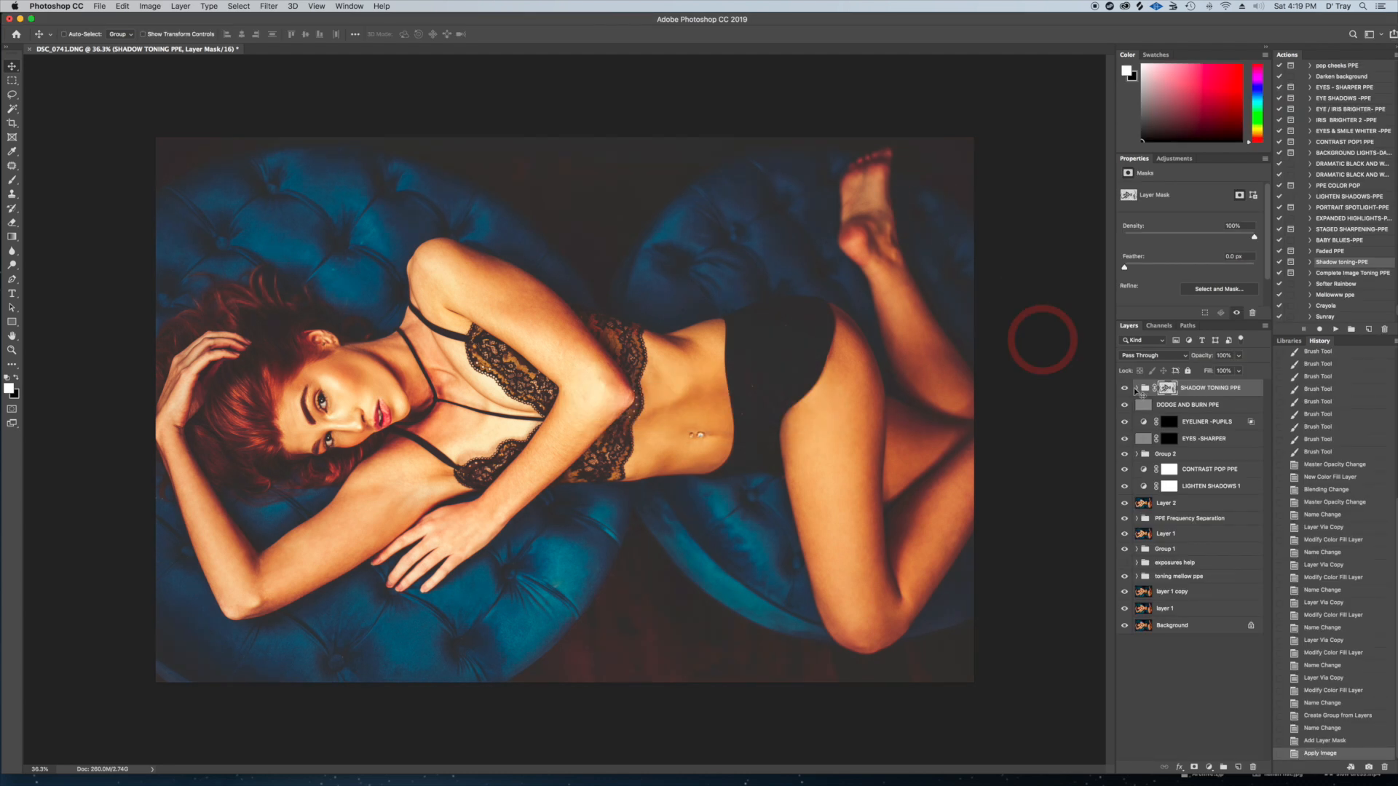
Hide all six color layers inside the SHADOW TONING PPE group, from ORANGE SHADOWS to RED SHADOWS
left_click(1138, 388)
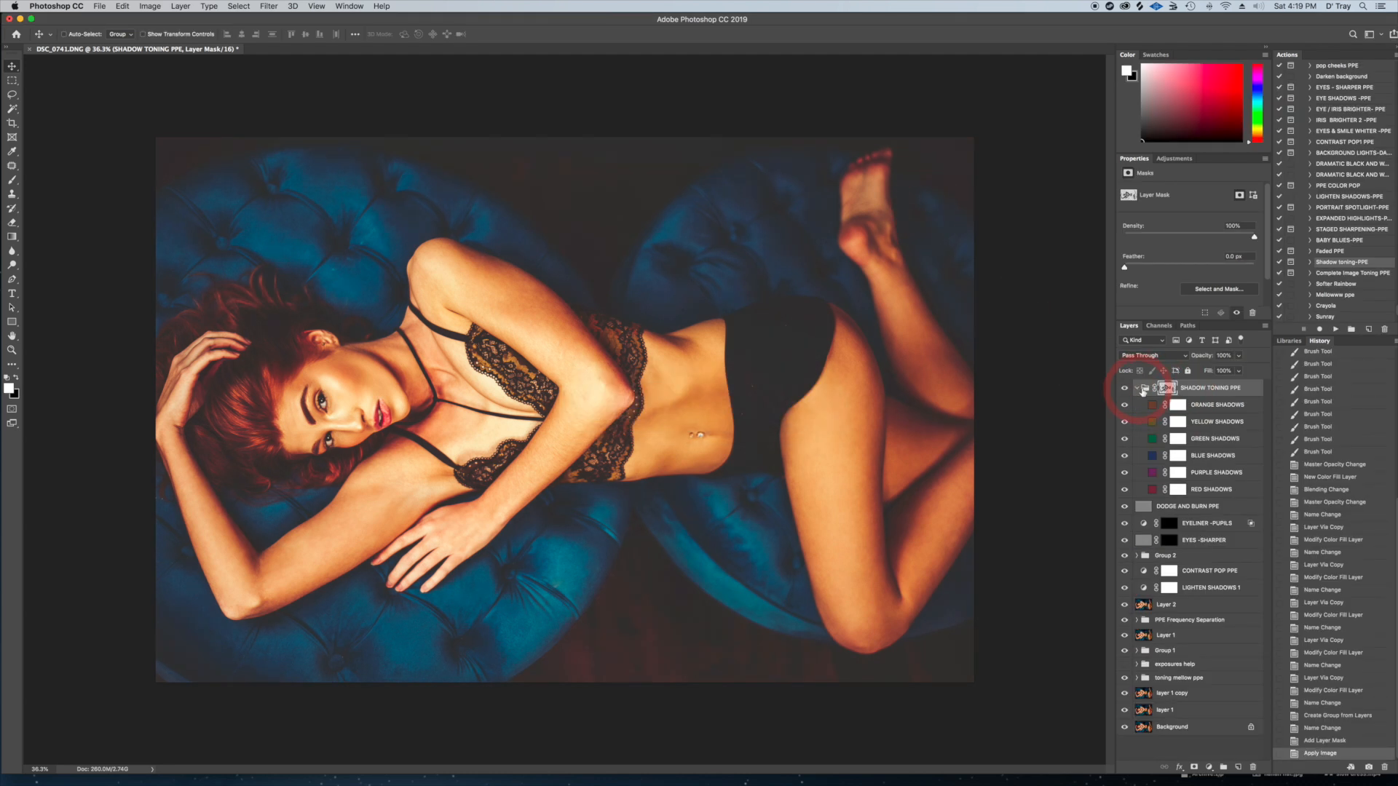
left_click(1125, 404)
left_click(1125, 422)
left_click(1126, 440)
left_click(1124, 456)
left_click(1124, 472)
left_click(1124, 490)
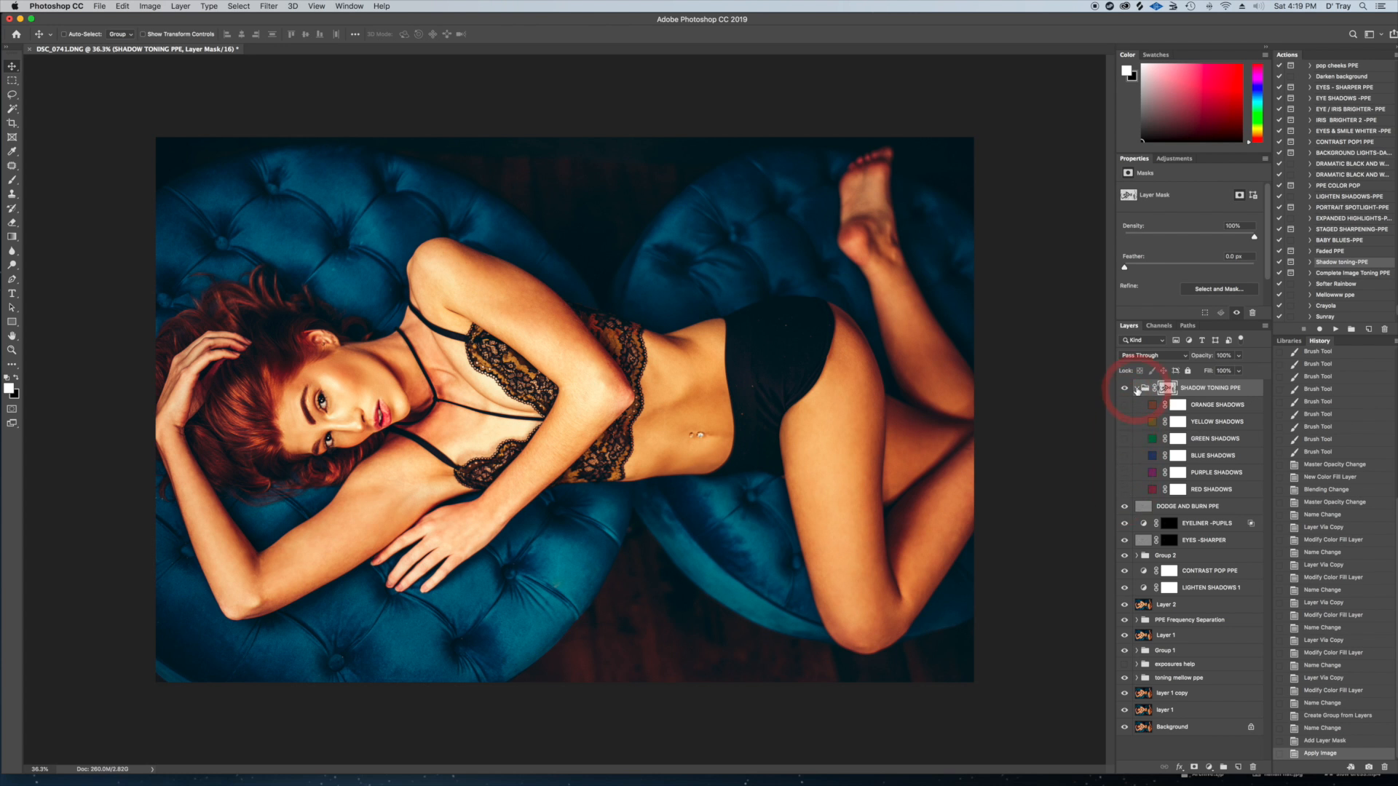
Preview the individual shadow colors and leave only the BLUE SHADOWS layer visible
left_click(1125, 423)
left_click(1124, 422)
left_click(1124, 406)
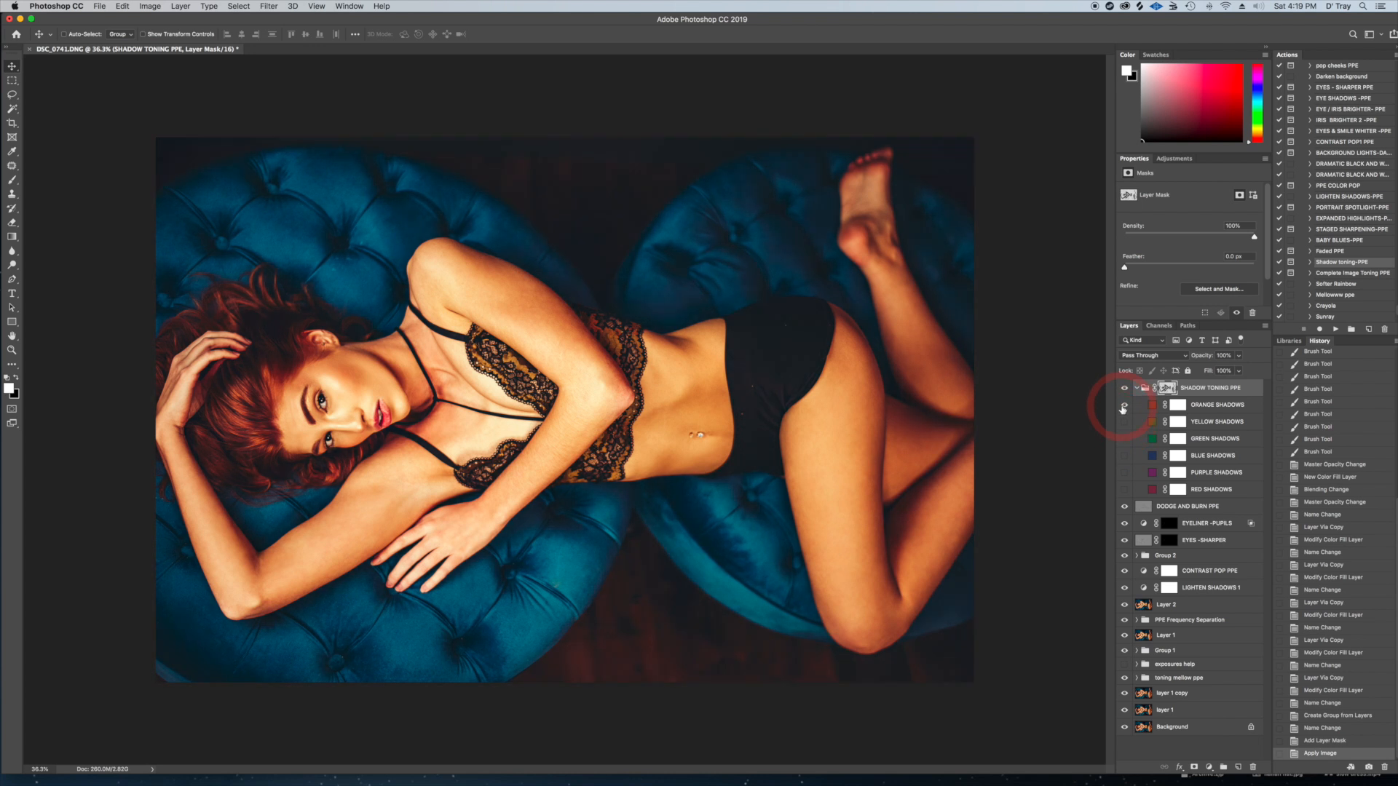
left_click(1124, 406)
left_click(1126, 457)
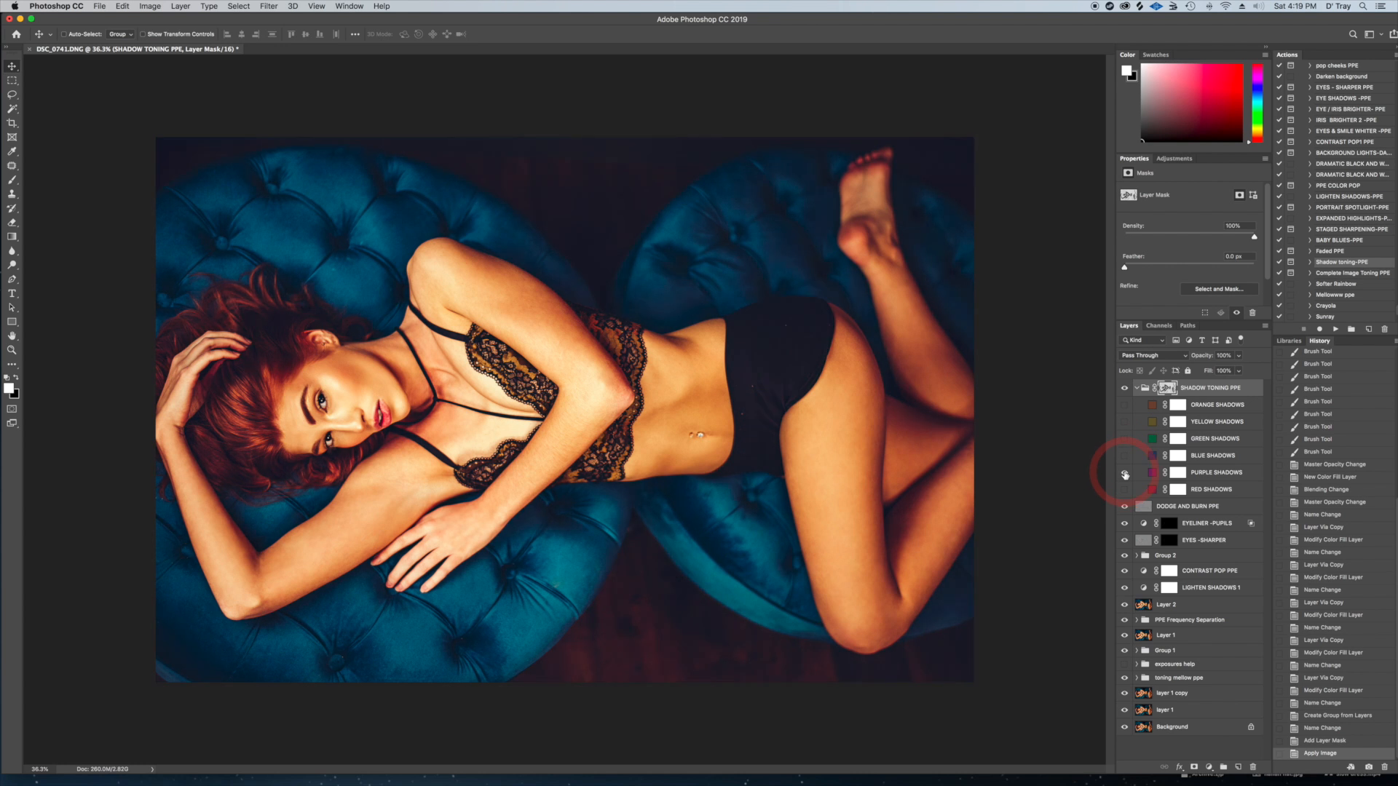
left_click(1125, 474)
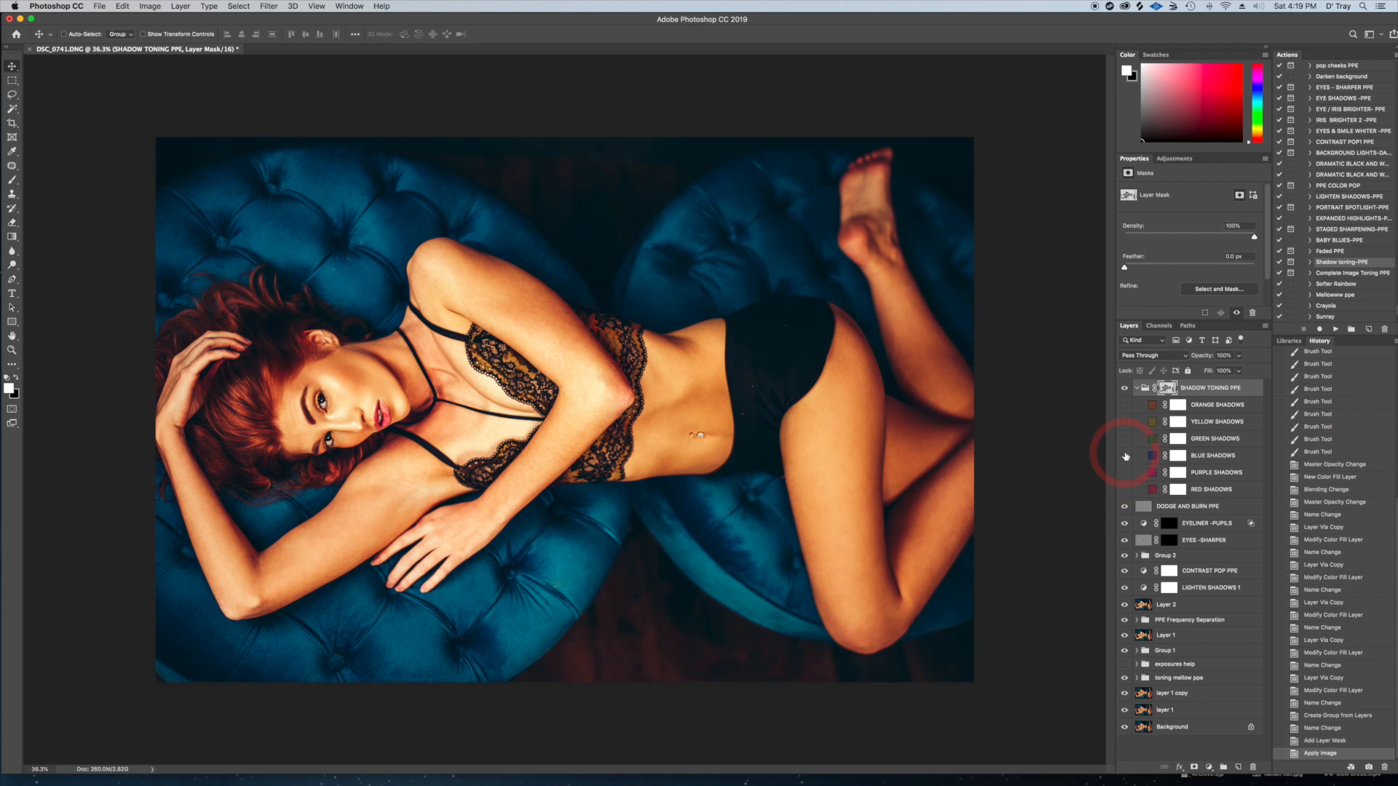
left_click(1125, 457)
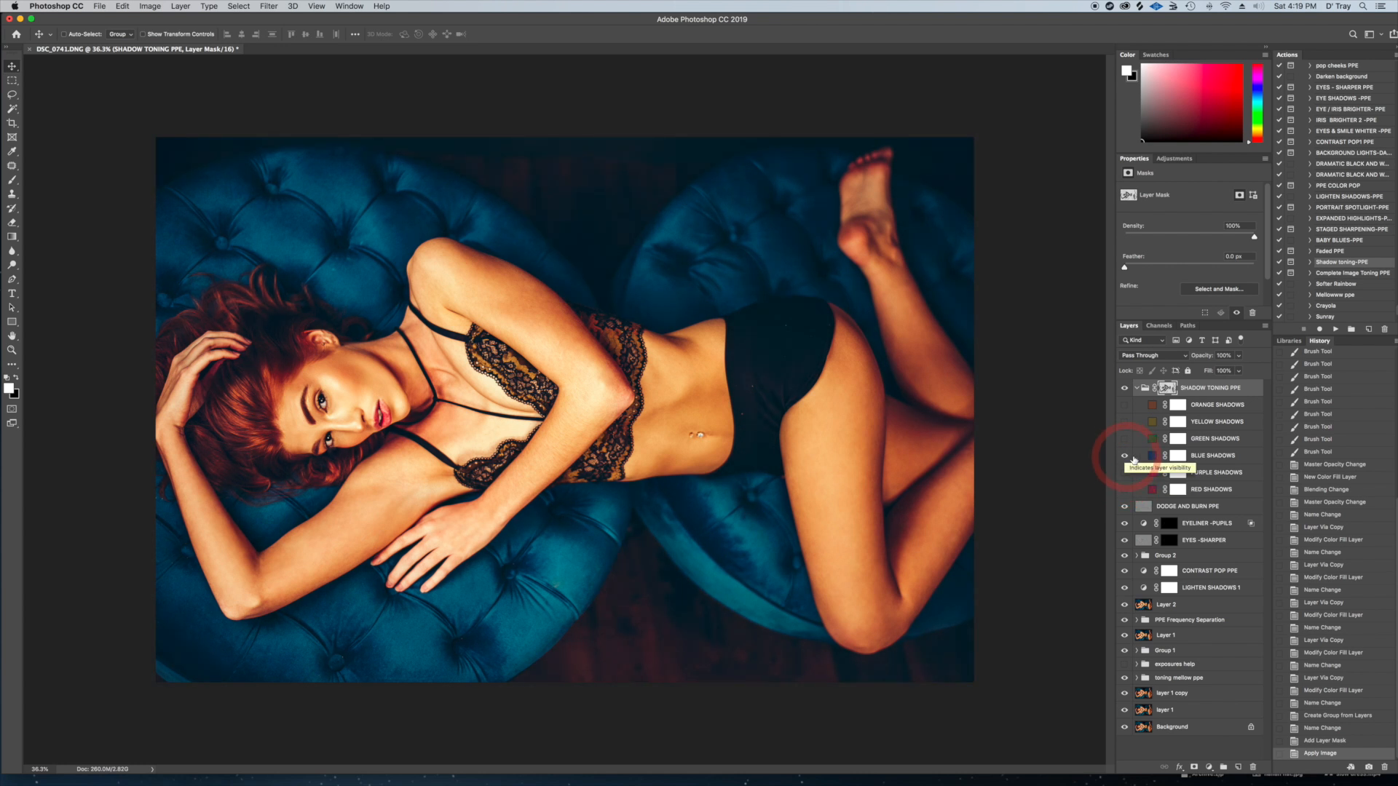
Change the BLUE SHADOWS fill to a different dark blue shade
double_click(1152, 459)
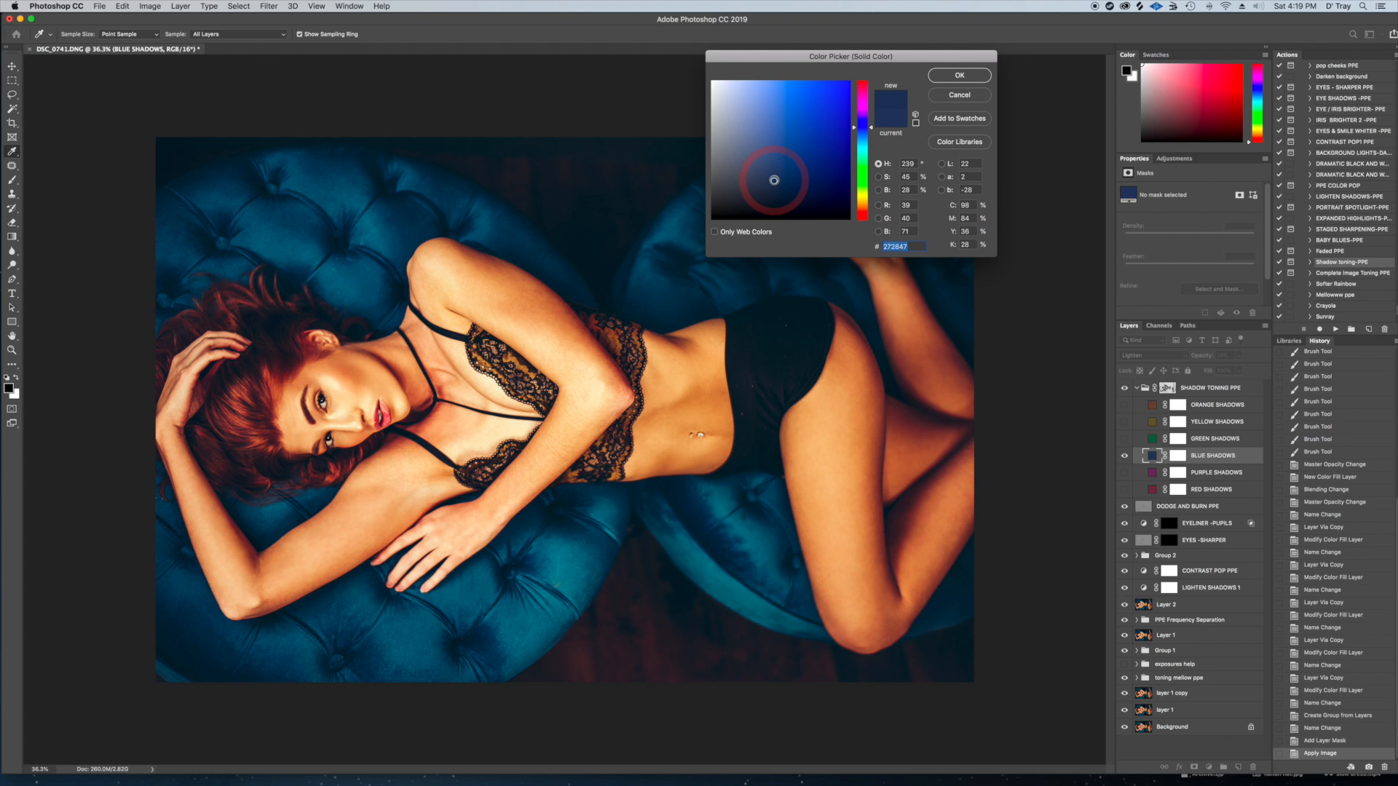
left_click_drag(774, 180, 775, 179)
left_click(777, 144)
left_click(779, 190)
left_click_drag(777, 192, 776, 190)
left_click(963, 75)
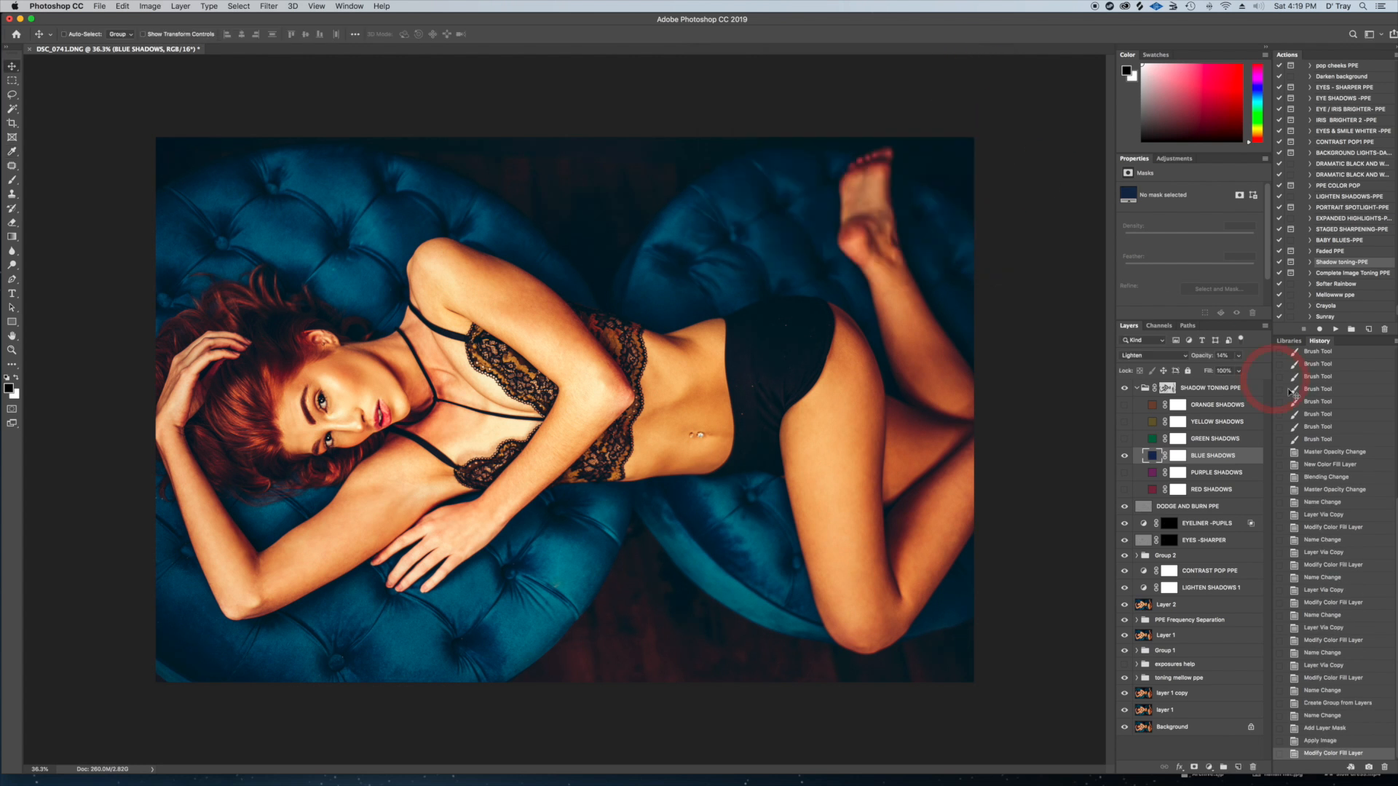
Lower the BLUE SHADOWS layer opacity to 8%
left_click(1220, 355)
left_click_drag(1238, 359, 1225, 374)
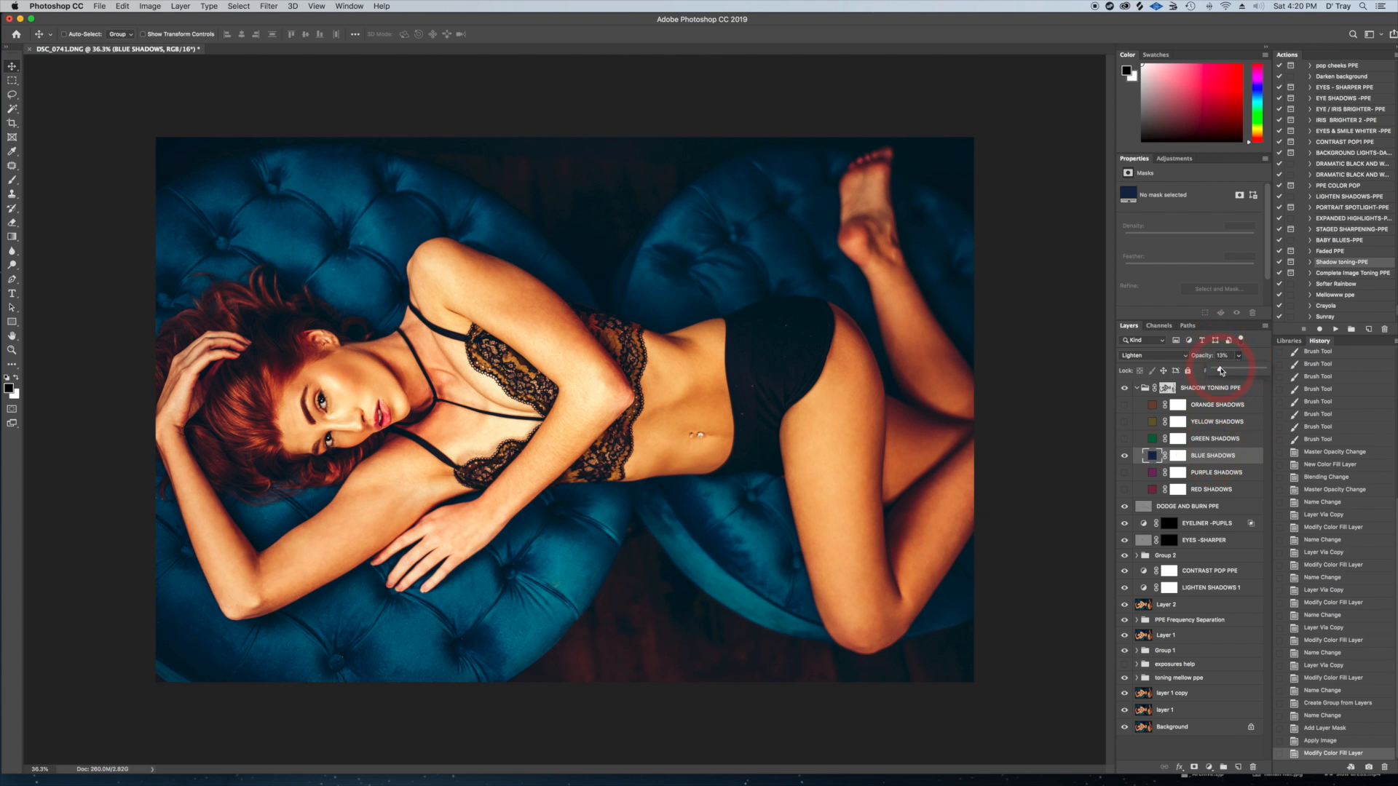
left_click(1124, 456)
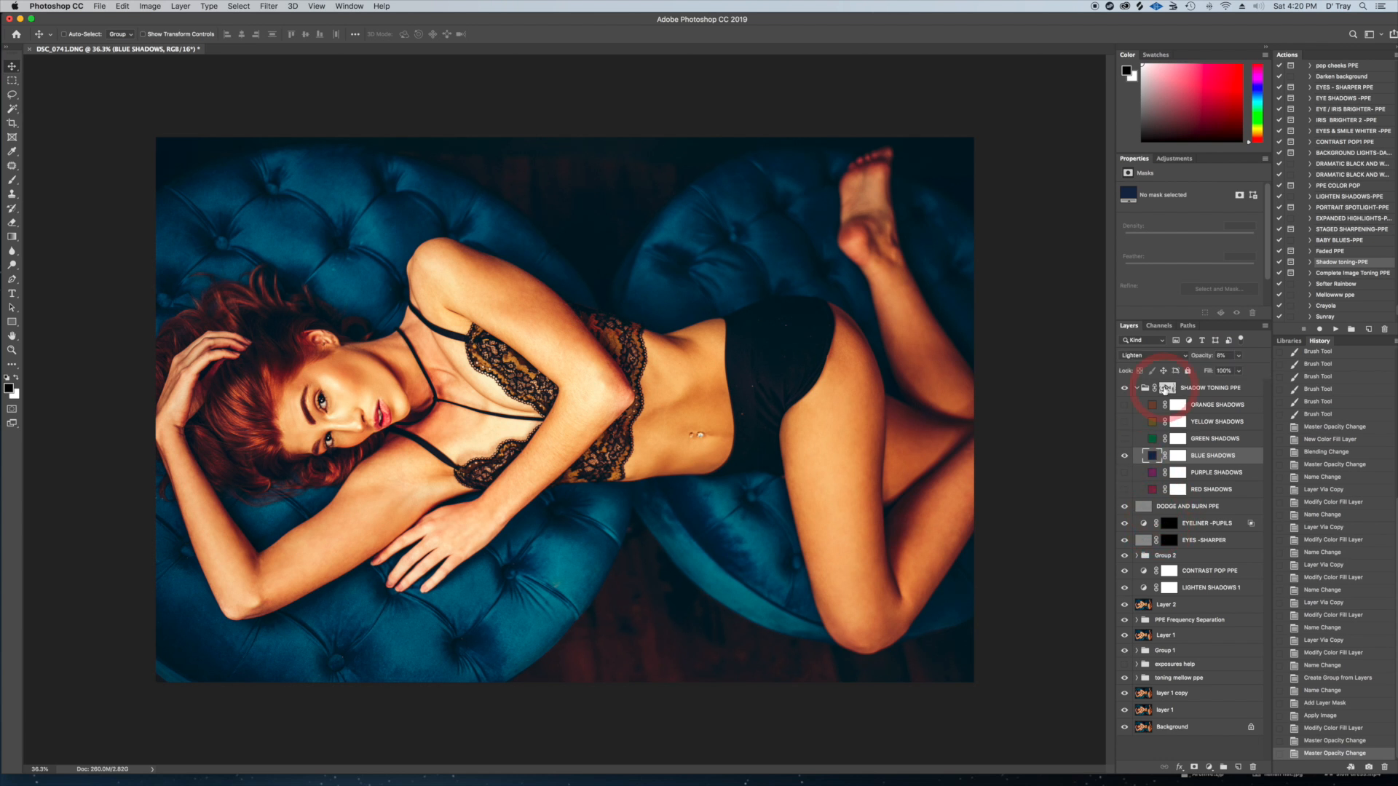
Show the GREEN SHADOWS layer and lower its opacity
left_click(1124, 438)
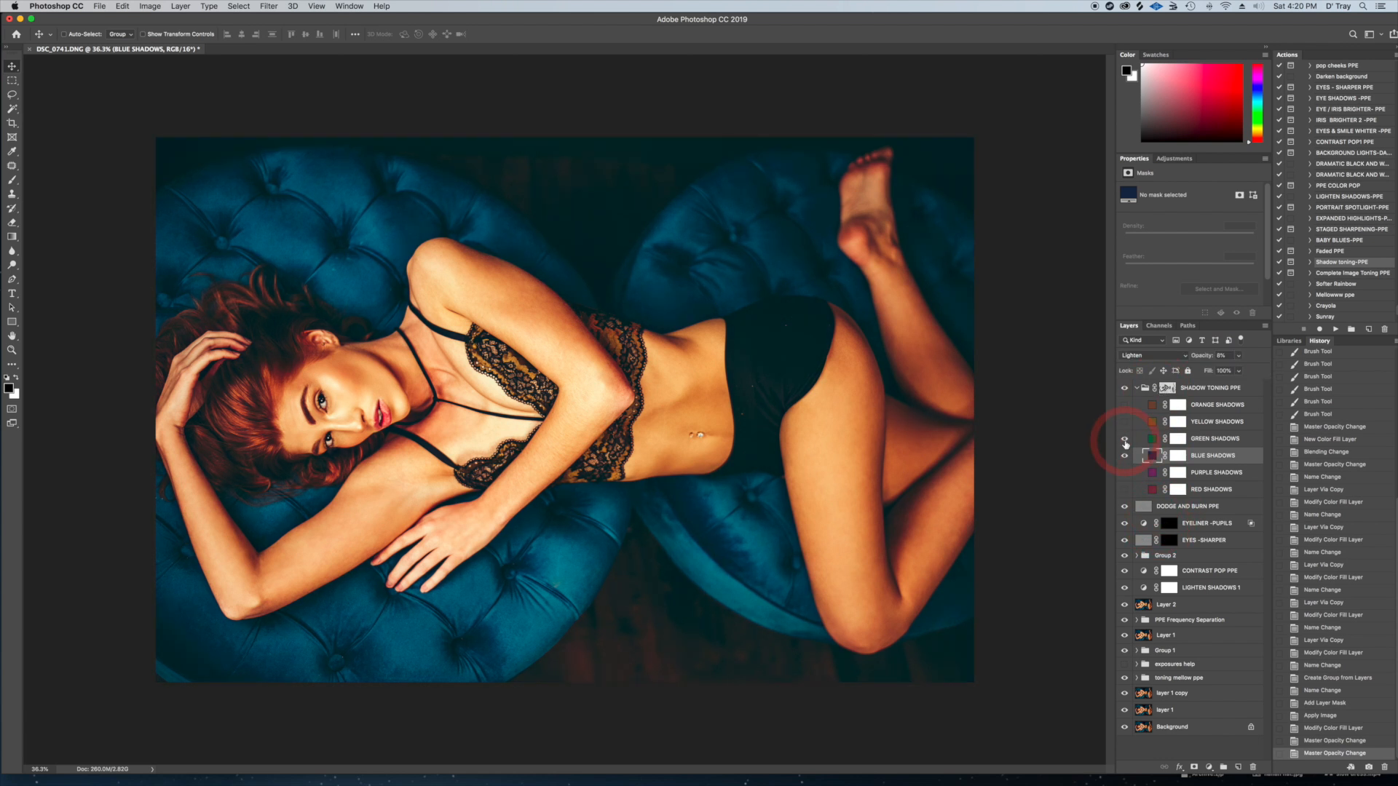
left_click(1213, 438)
left_click(1238, 356)
left_click_drag(1234, 370, 1217, 372)
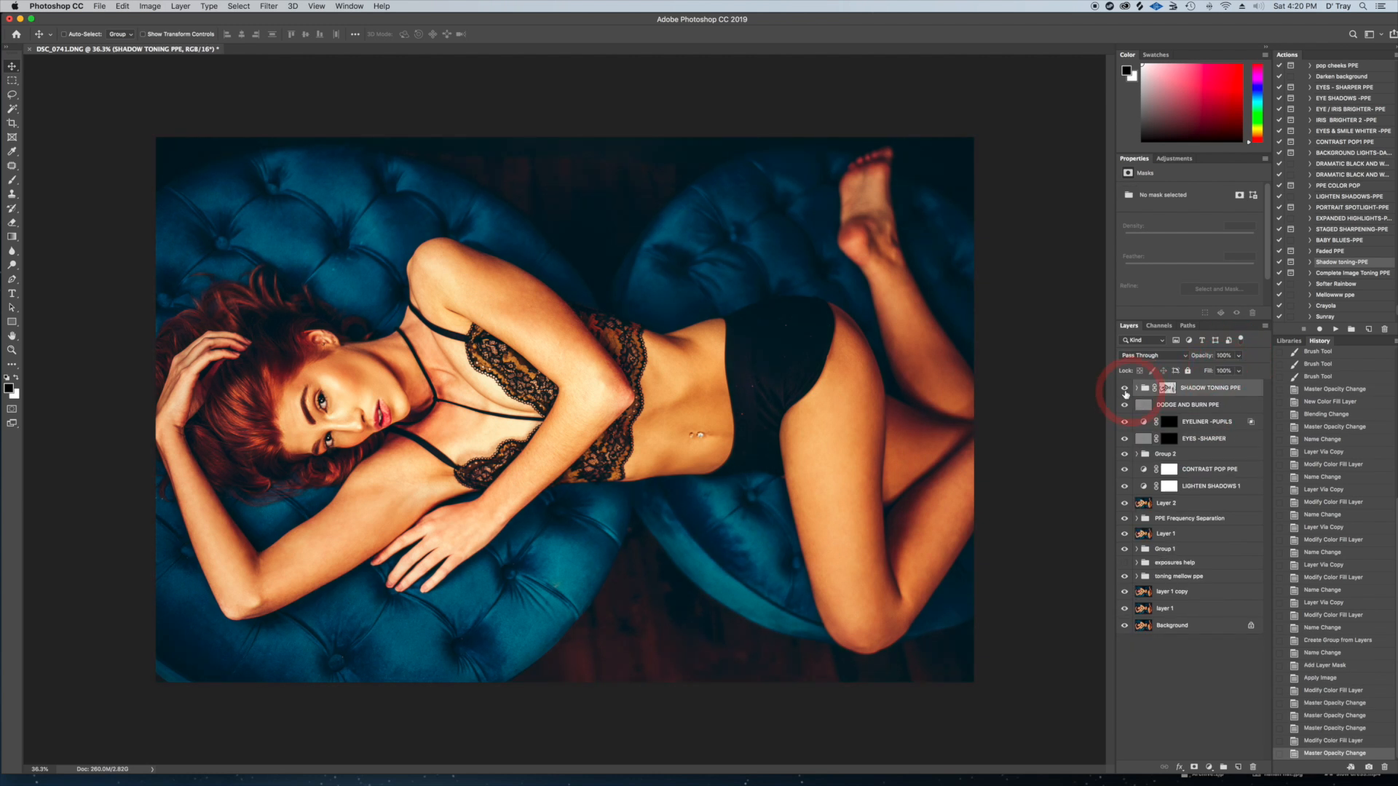
Compare the image with the SHADOW TONING PPE group hidden and shown
left_click(1126, 390)
left_click(1126, 390)
left_click(1126, 390)
left_click(1126, 390)
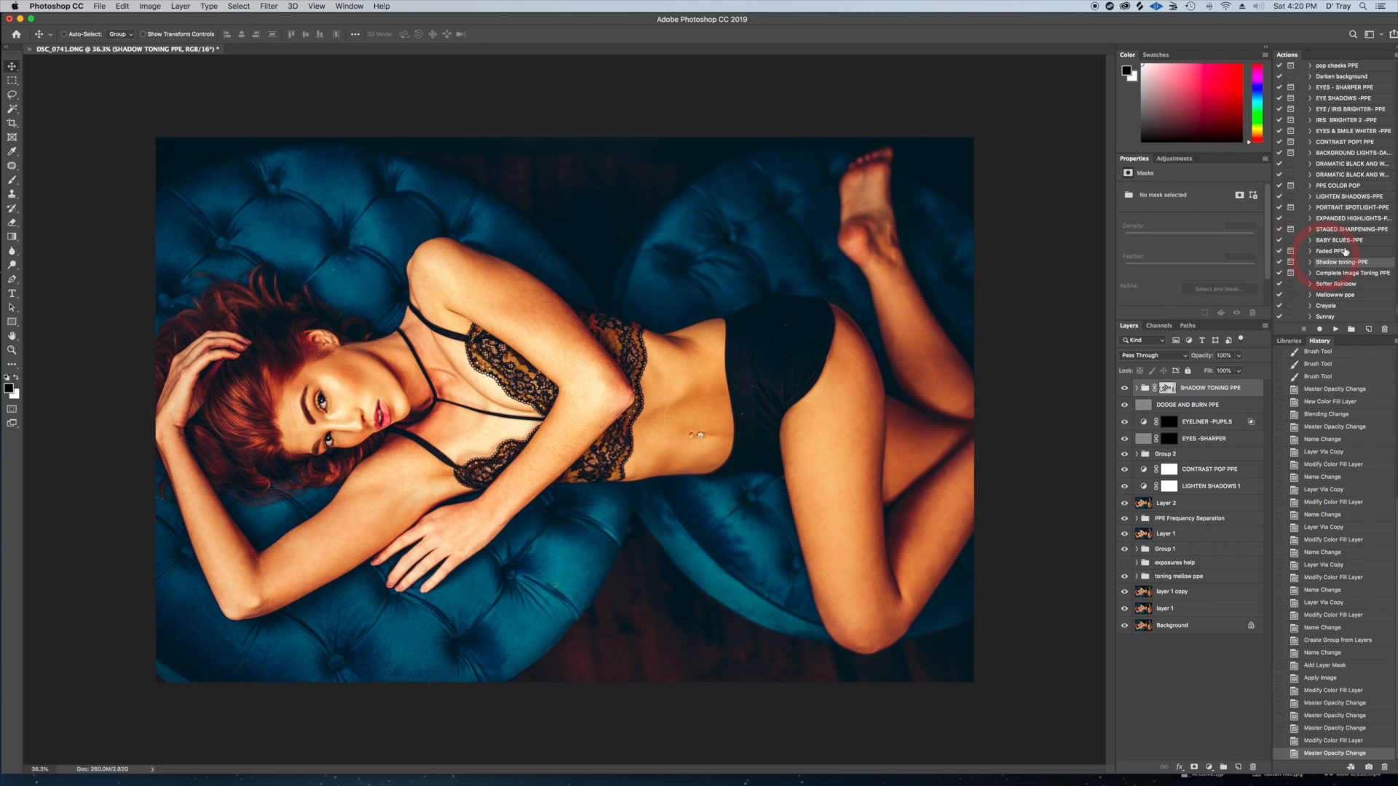
Run the Complete Image Toning PPE action to add the image toning layer group
left_click(1331, 274)
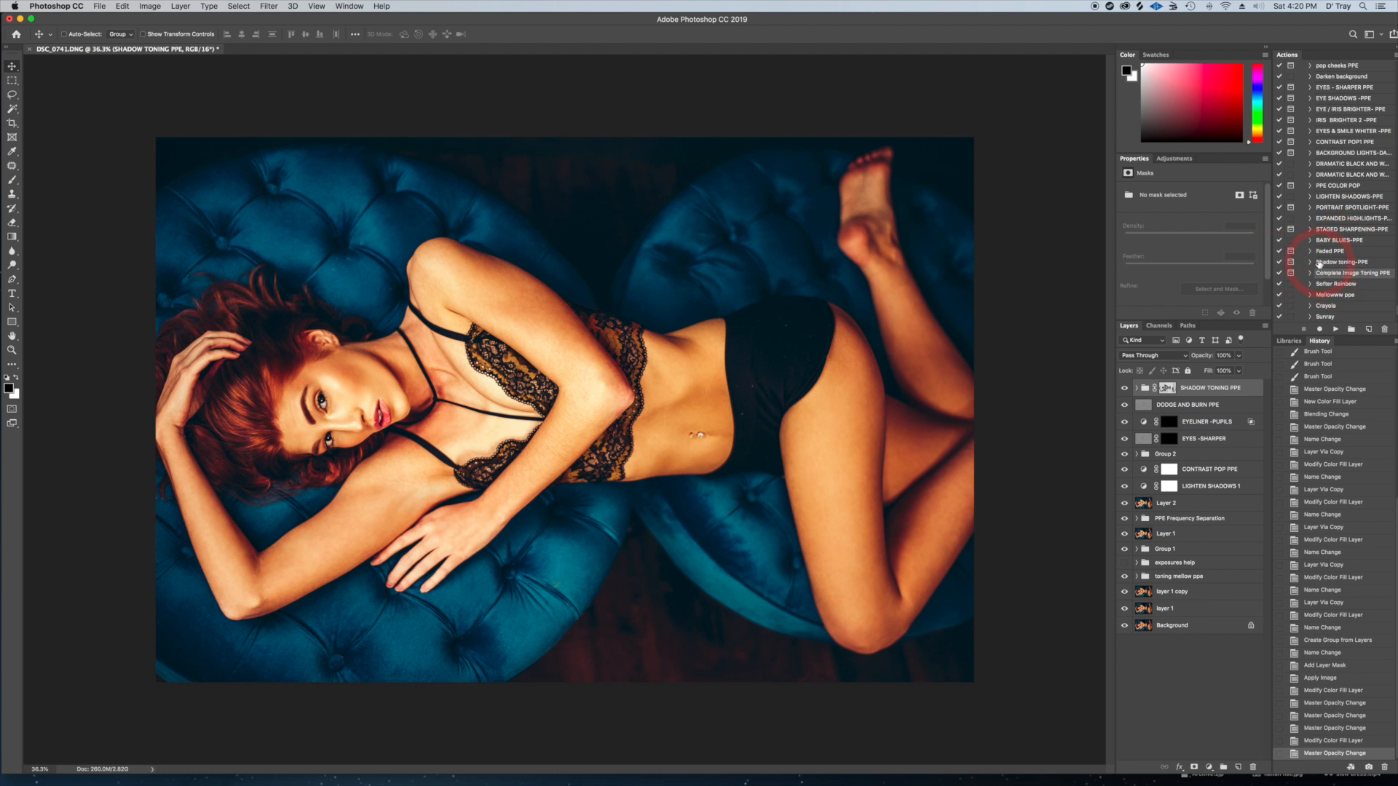
left_click(1334, 329)
left_click(761, 251)
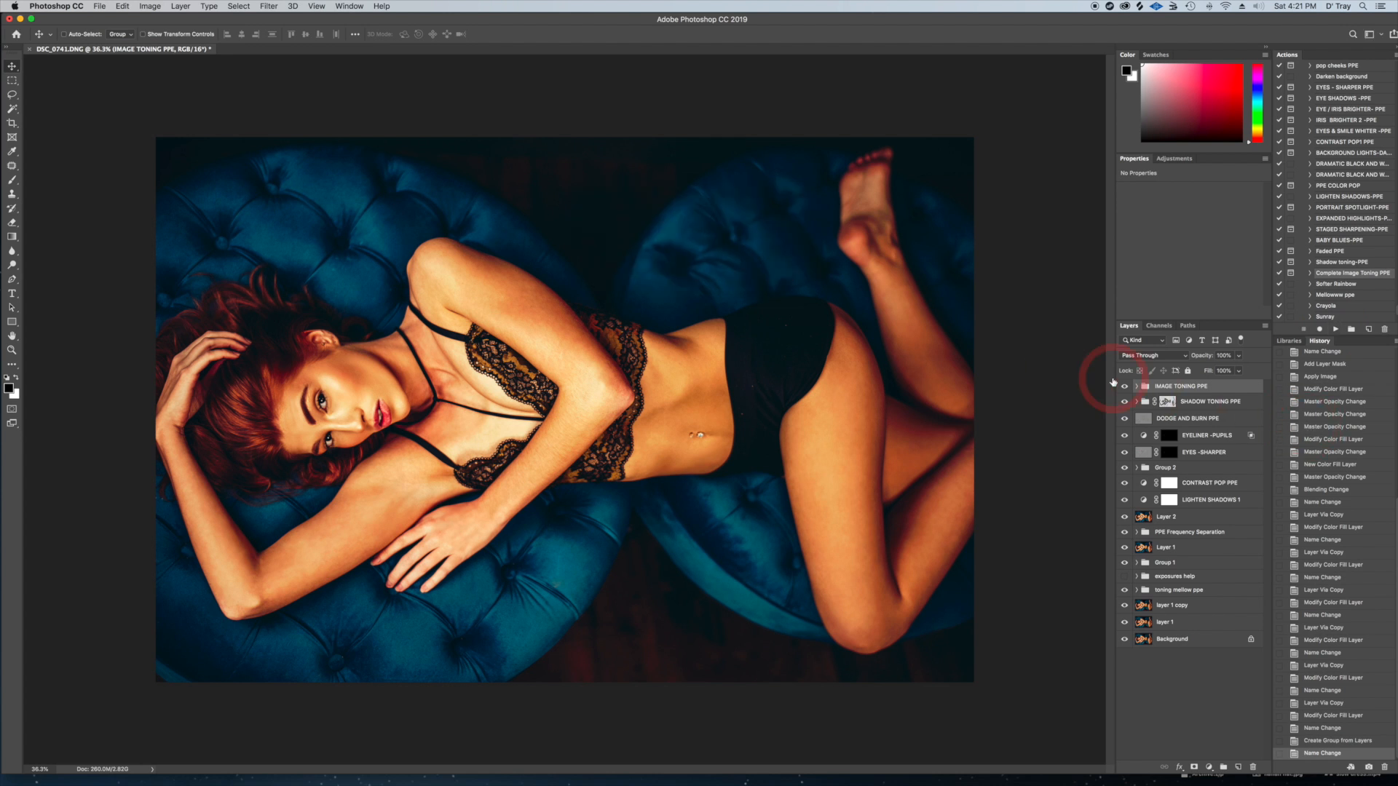
Hide all color layers in the IMAGE TONING PPE group and preview the green and yellow toning
left_click(1137, 386)
left_click_drag(1125, 421, 1126, 506)
left_click(1126, 440)
left_click(1125, 438)
left_click(1125, 423)
left_click(1126, 423)
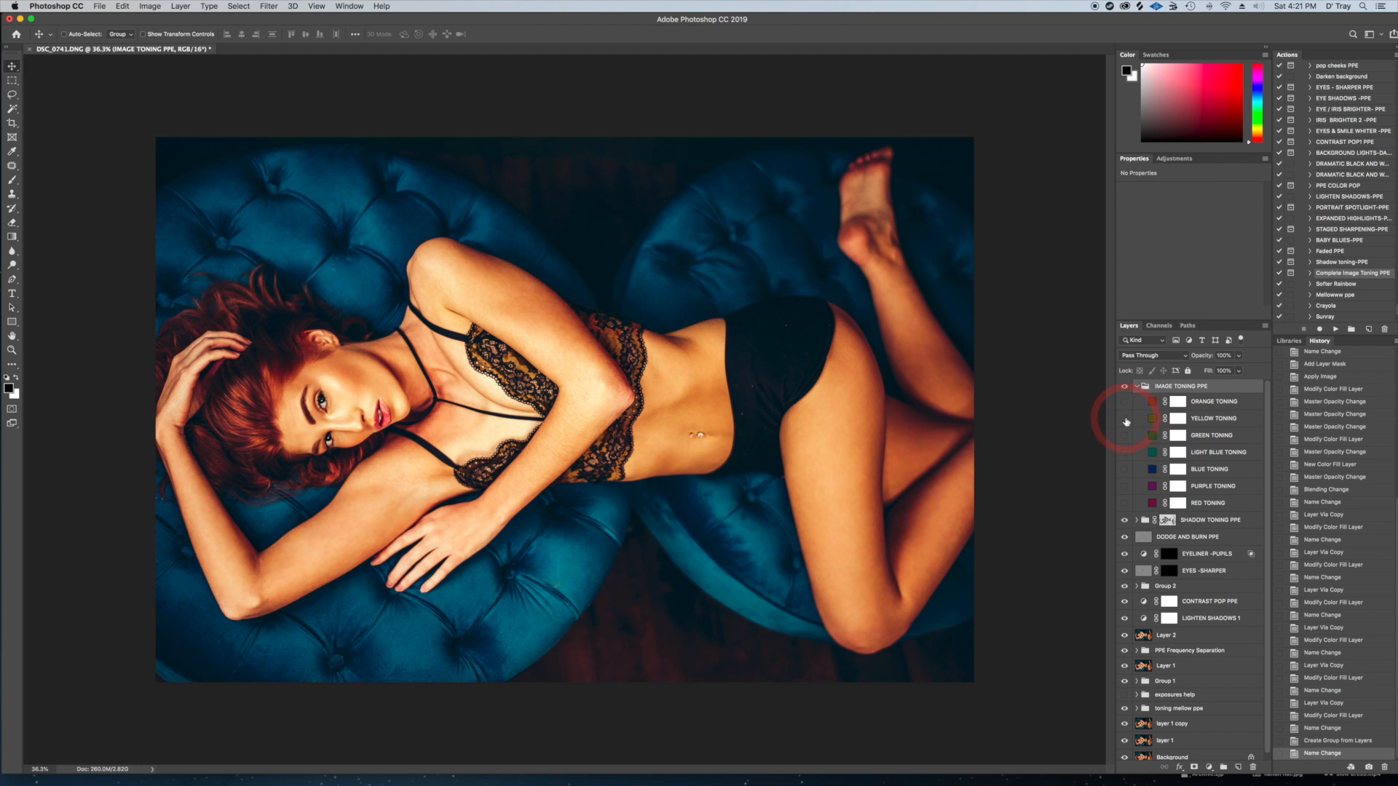
Show the YELLOW TONING layer at 2% opacity and collapse the IMAGE TONING PPE group
left_click(1127, 420)
left_click(1214, 419)
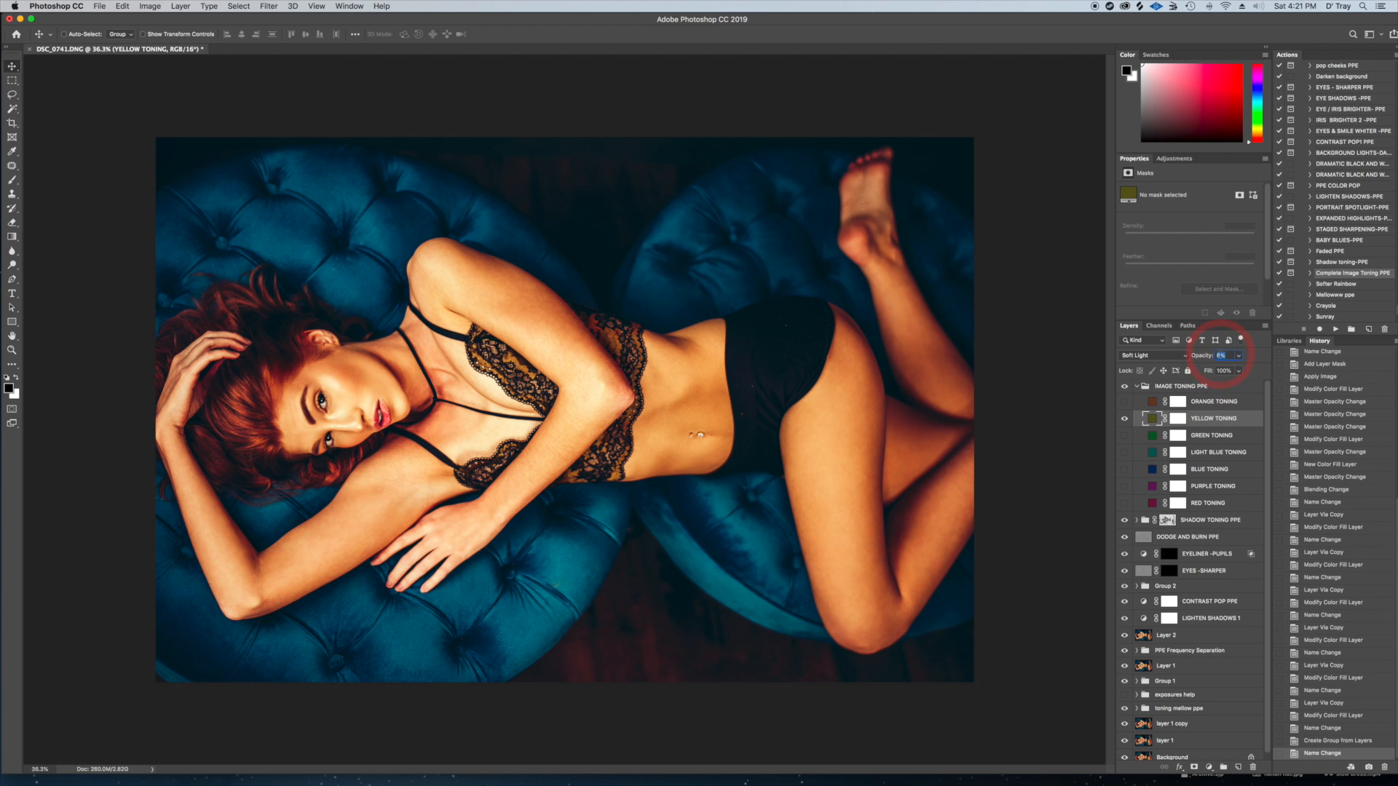
type("2")
key("Return")
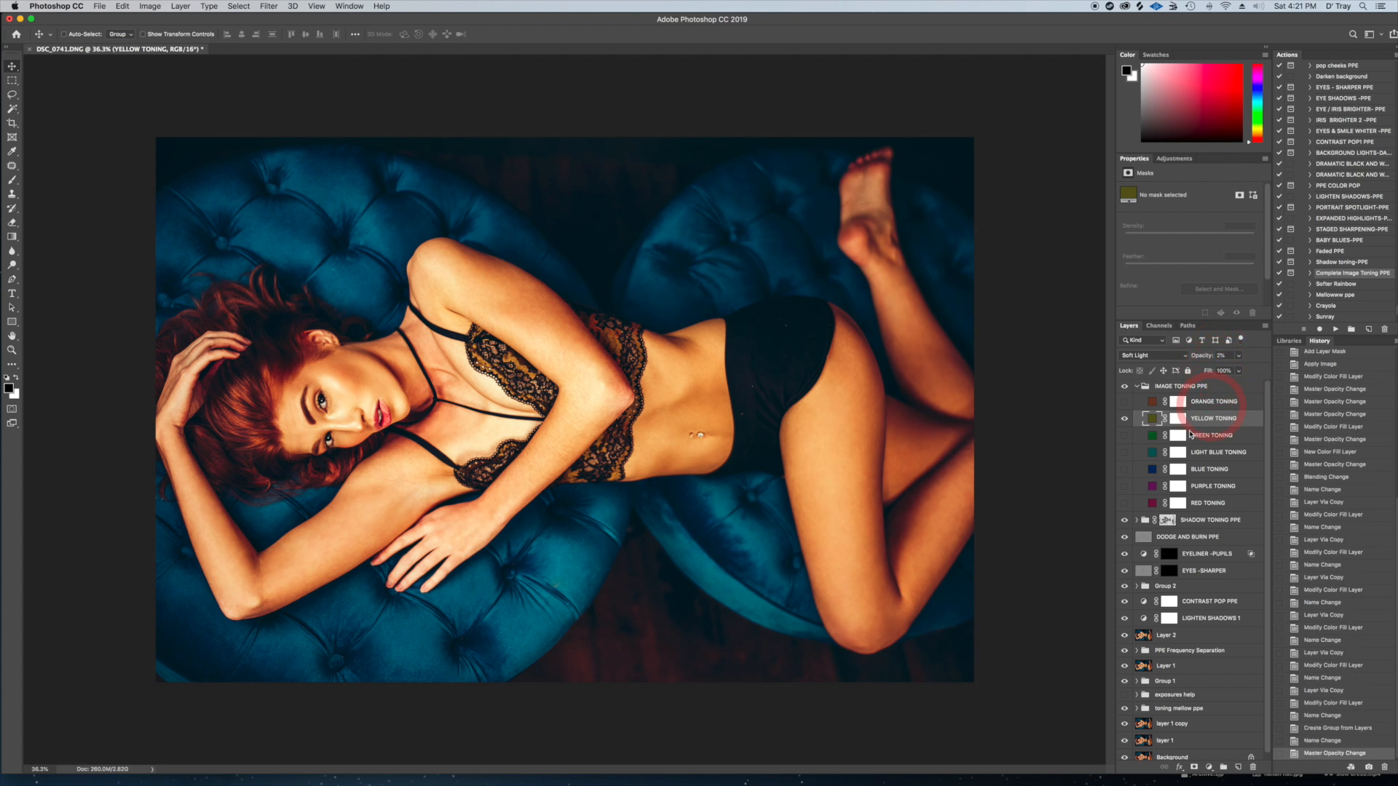
left_click(1137, 386)
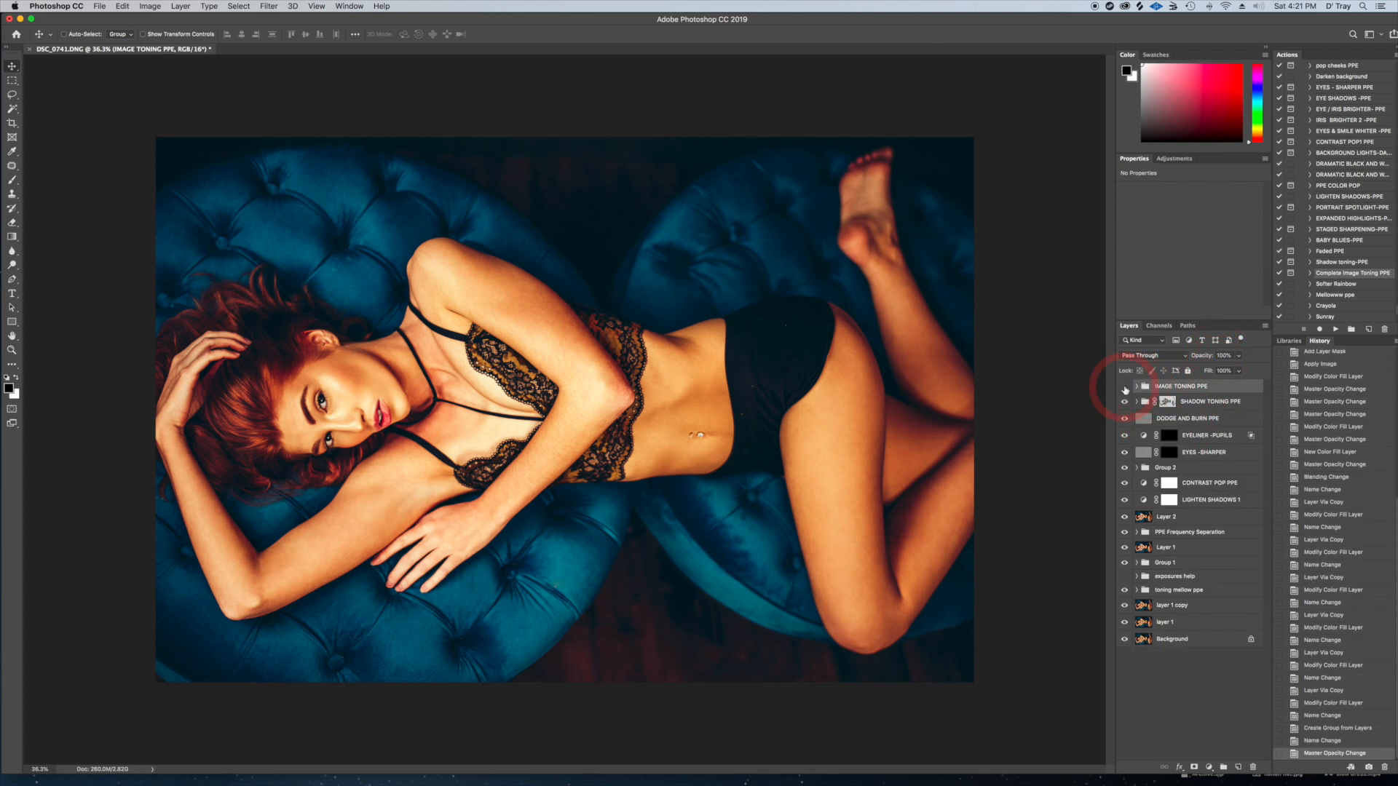
Run the STAGED SHARPENING-PPE action above the IMAGE TONING PPE group
left_click(1189, 386)
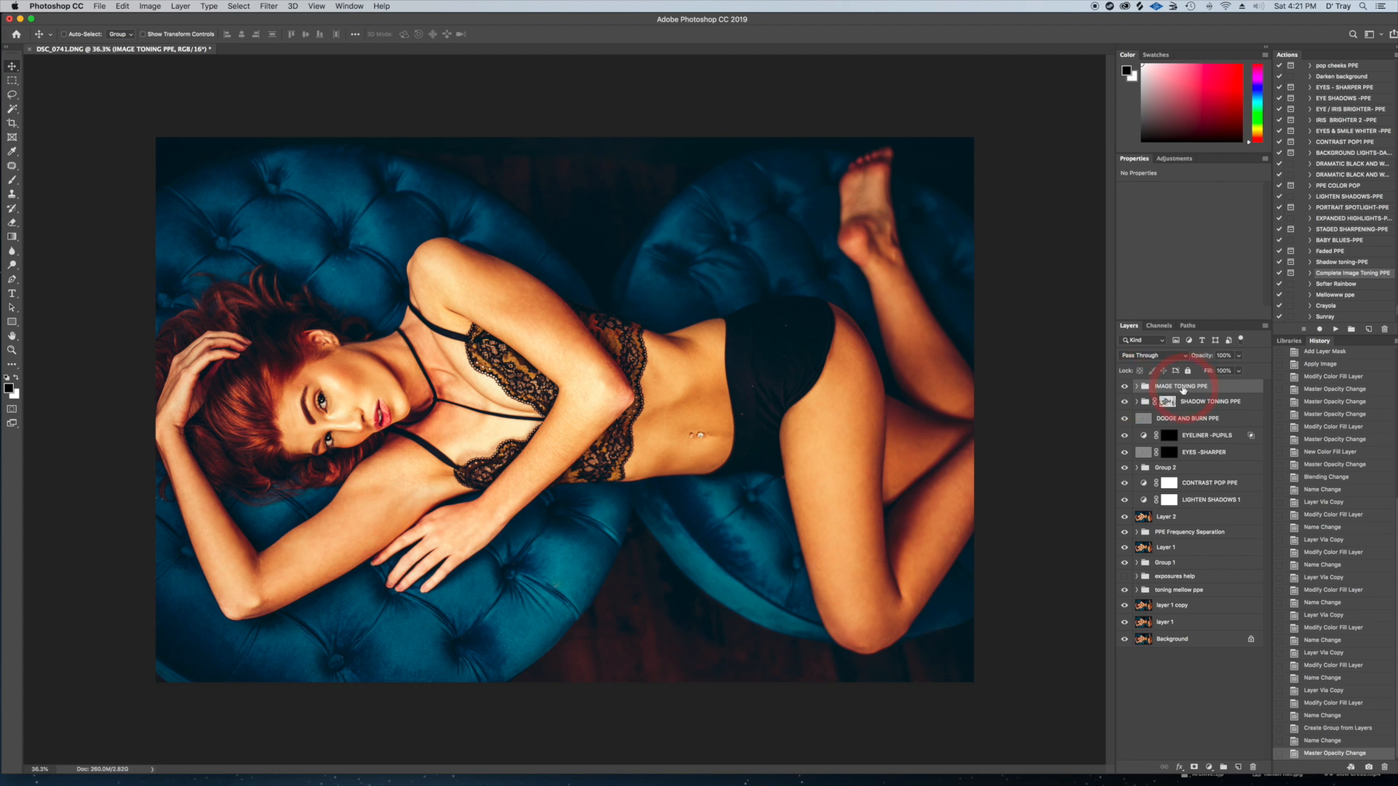
left_click(1341, 230)
left_click(1336, 330)
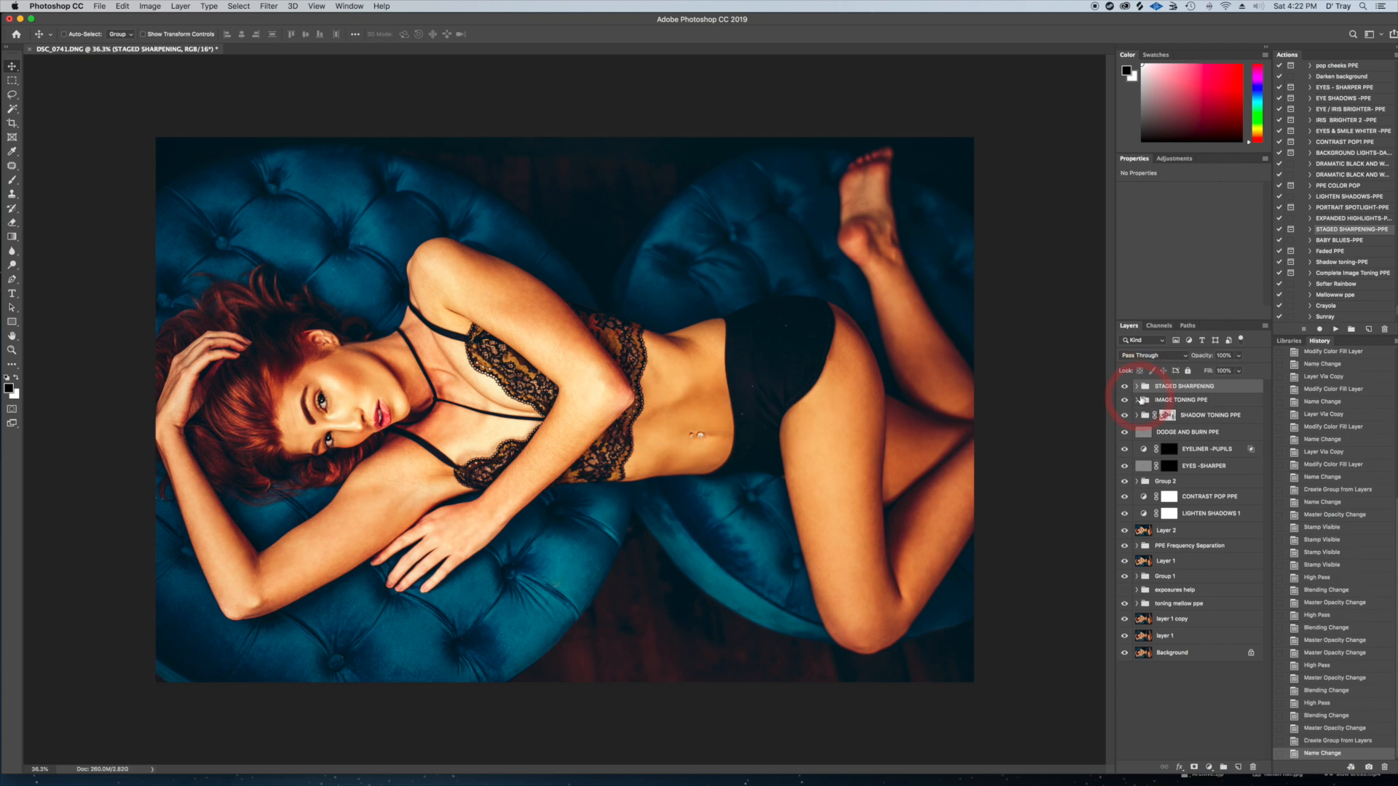
Compare the face close up with the STAGED SHARPENING group hidden and shown, and inspect the layers it contains
scroll(496, 395, "up", 5)
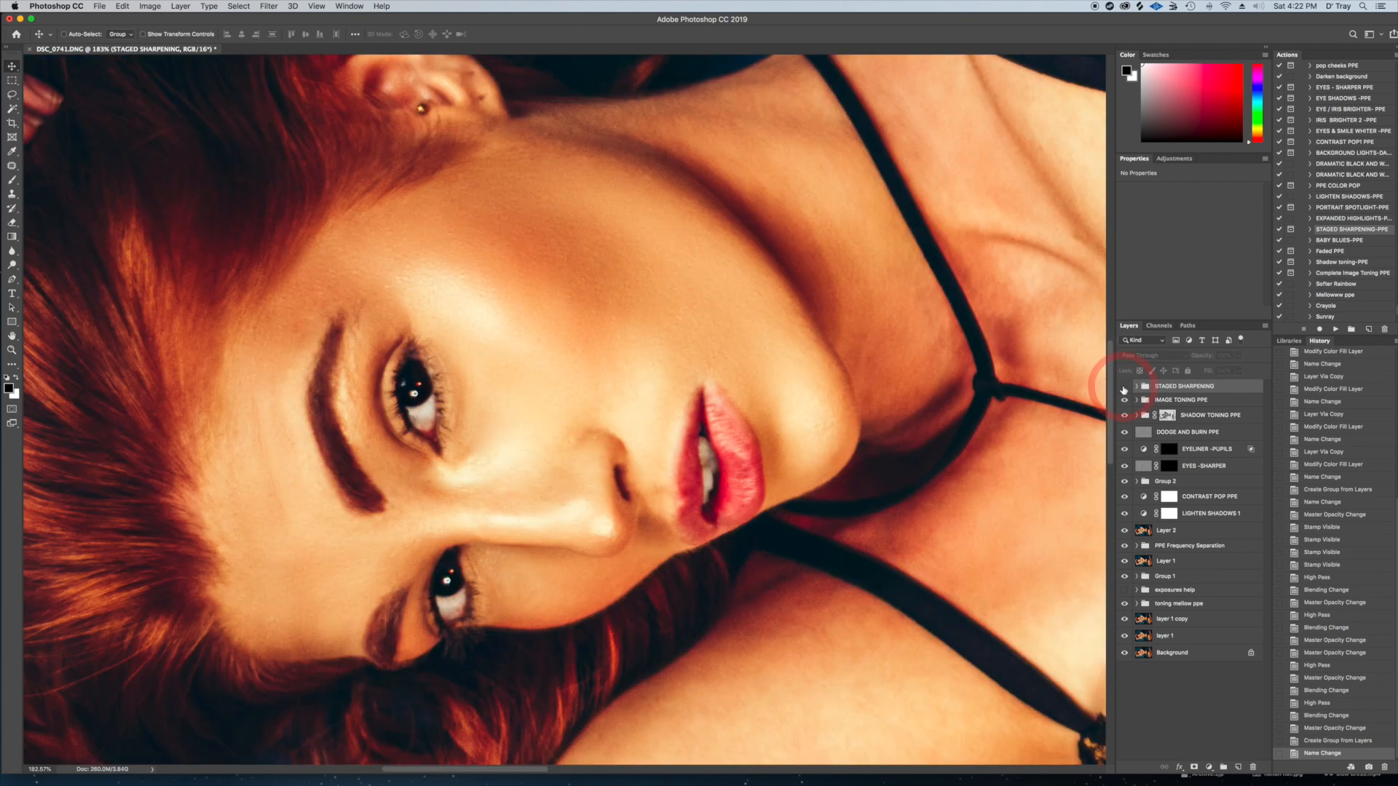
left_click(1124, 386)
left_click(1124, 387)
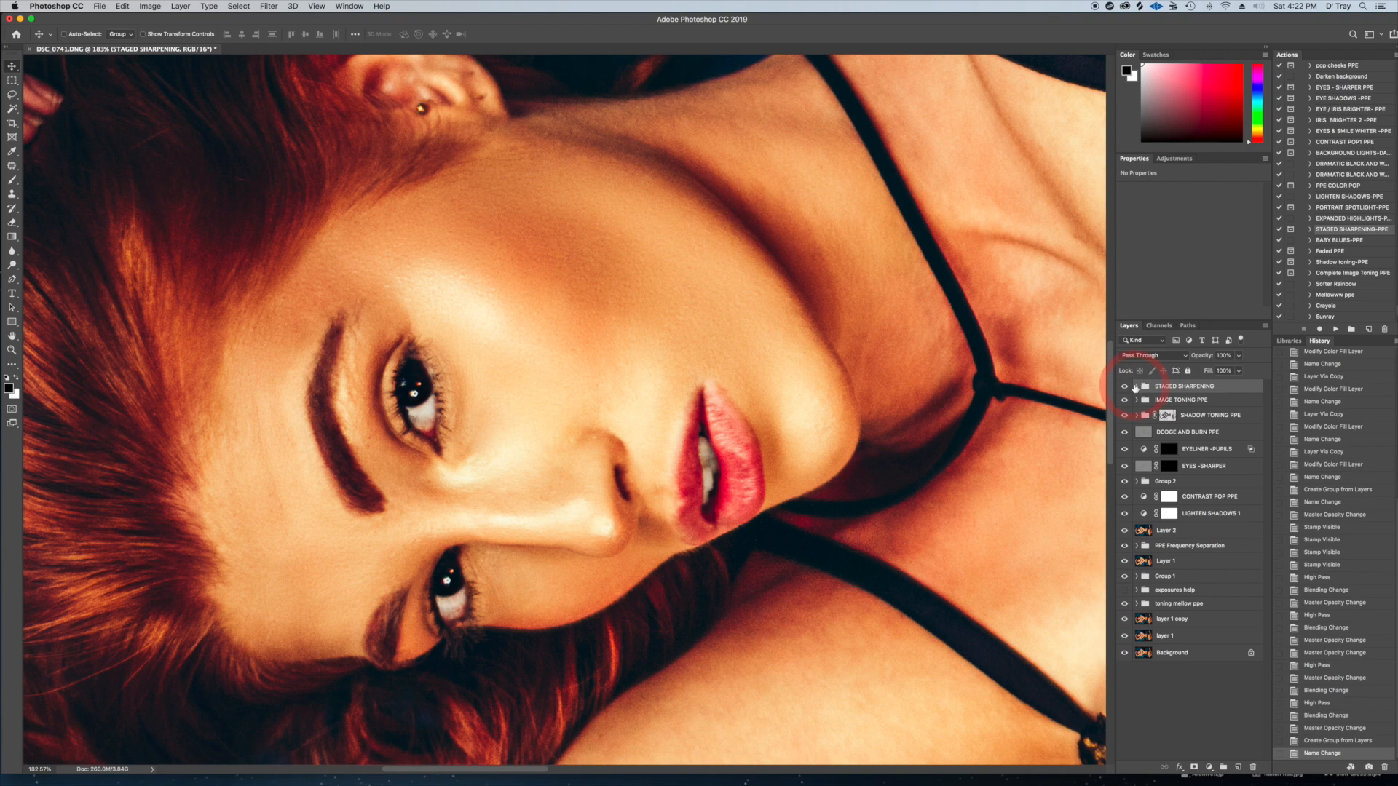
left_click(1136, 387)
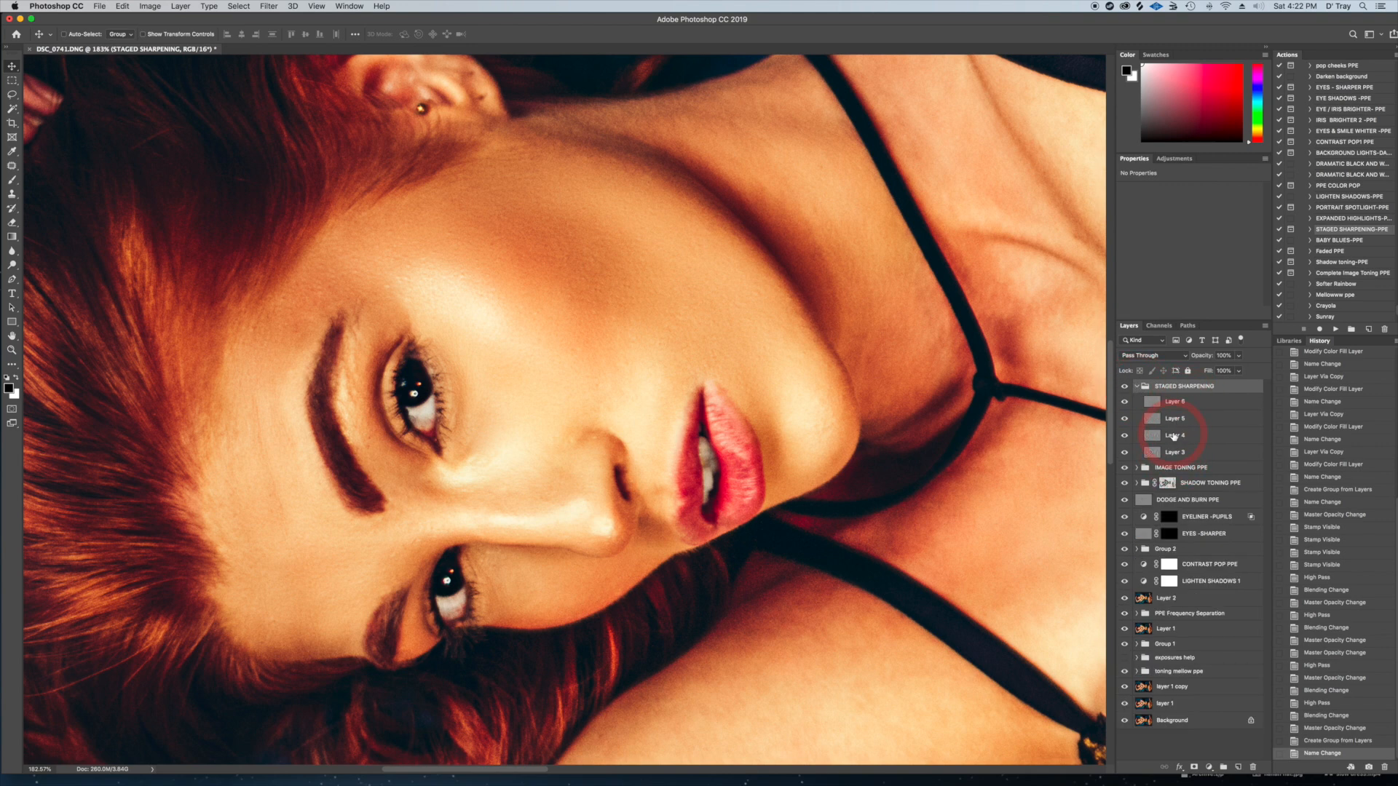
left_click(1136, 386)
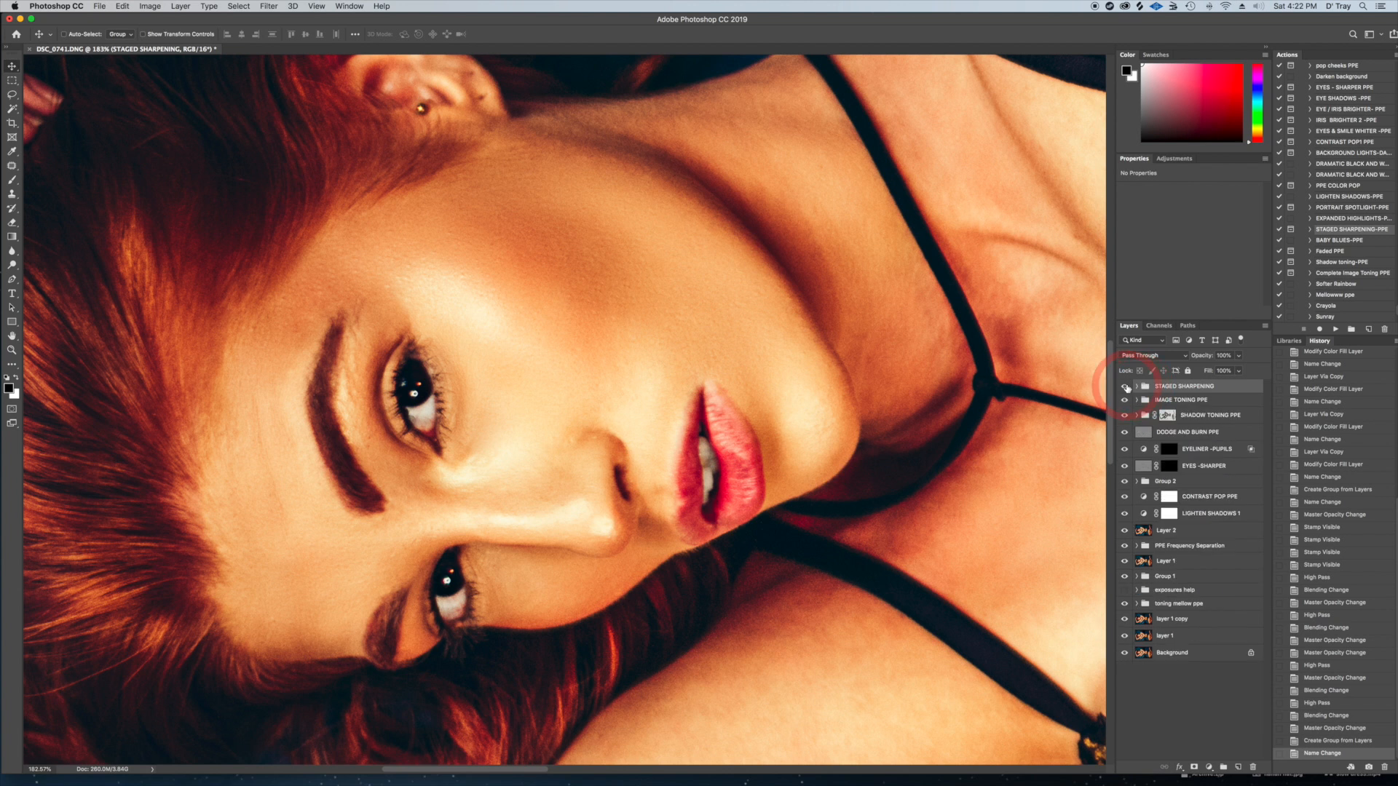
Show the STAGED SHARPENING group, check it on the whole image and set its opacity to 100%
left_click(1125, 386)
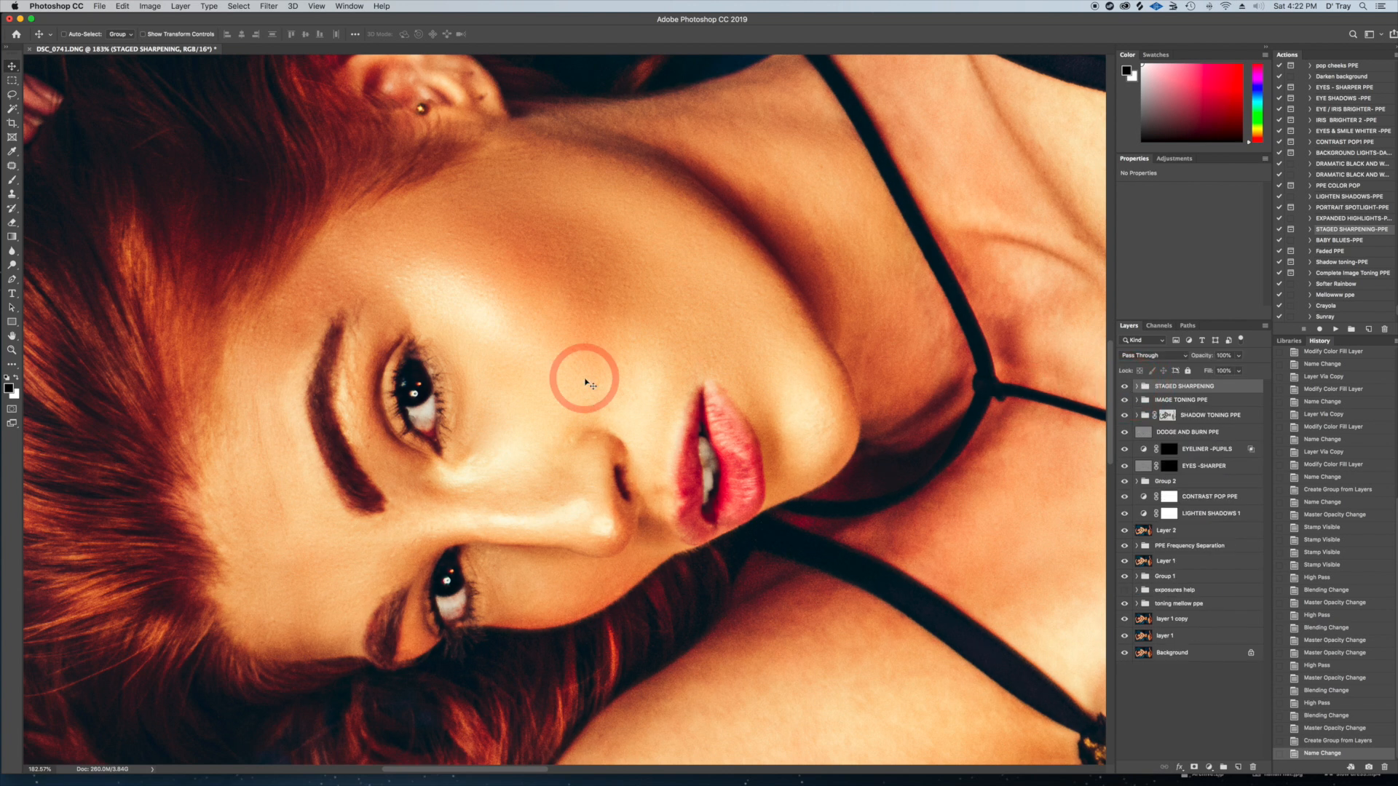
scroll(586, 382, "down", 5)
scroll(589, 384, "down", 3)
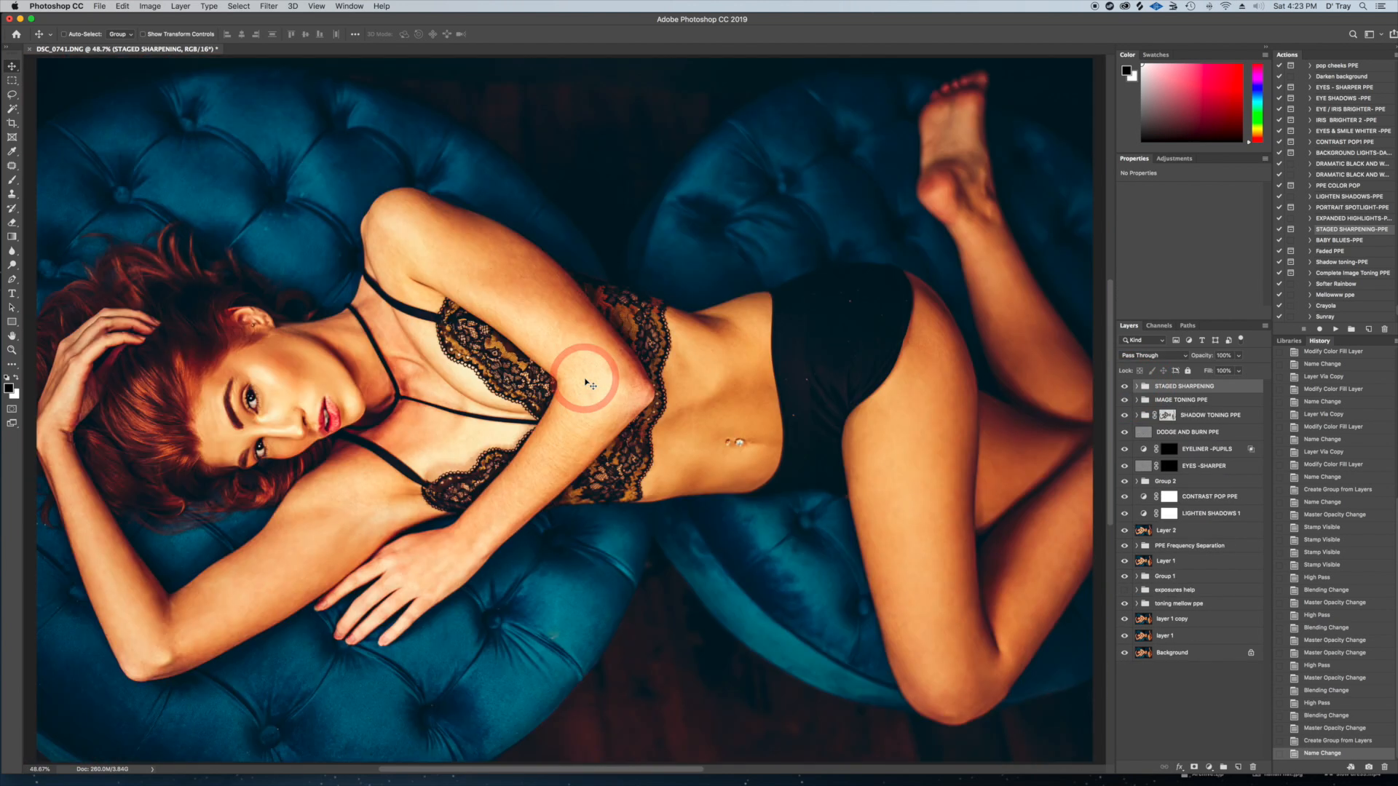
scroll(588, 383, "down", 1)
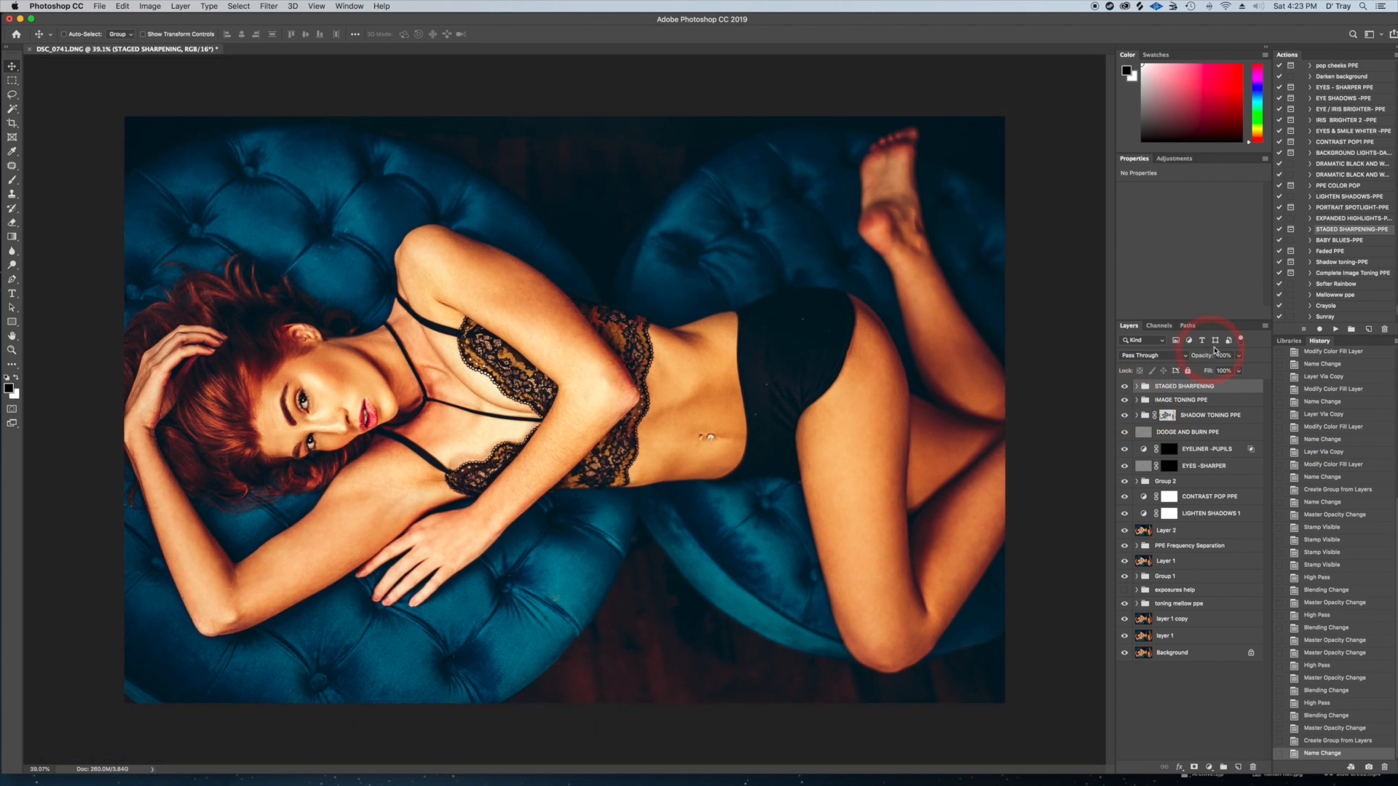
left_click(1236, 357)
mouse_move(1240, 371)
left_mouse_down()
mouse_move(1220, 374)
mouse_move(1241, 373)
left_mouse_up()
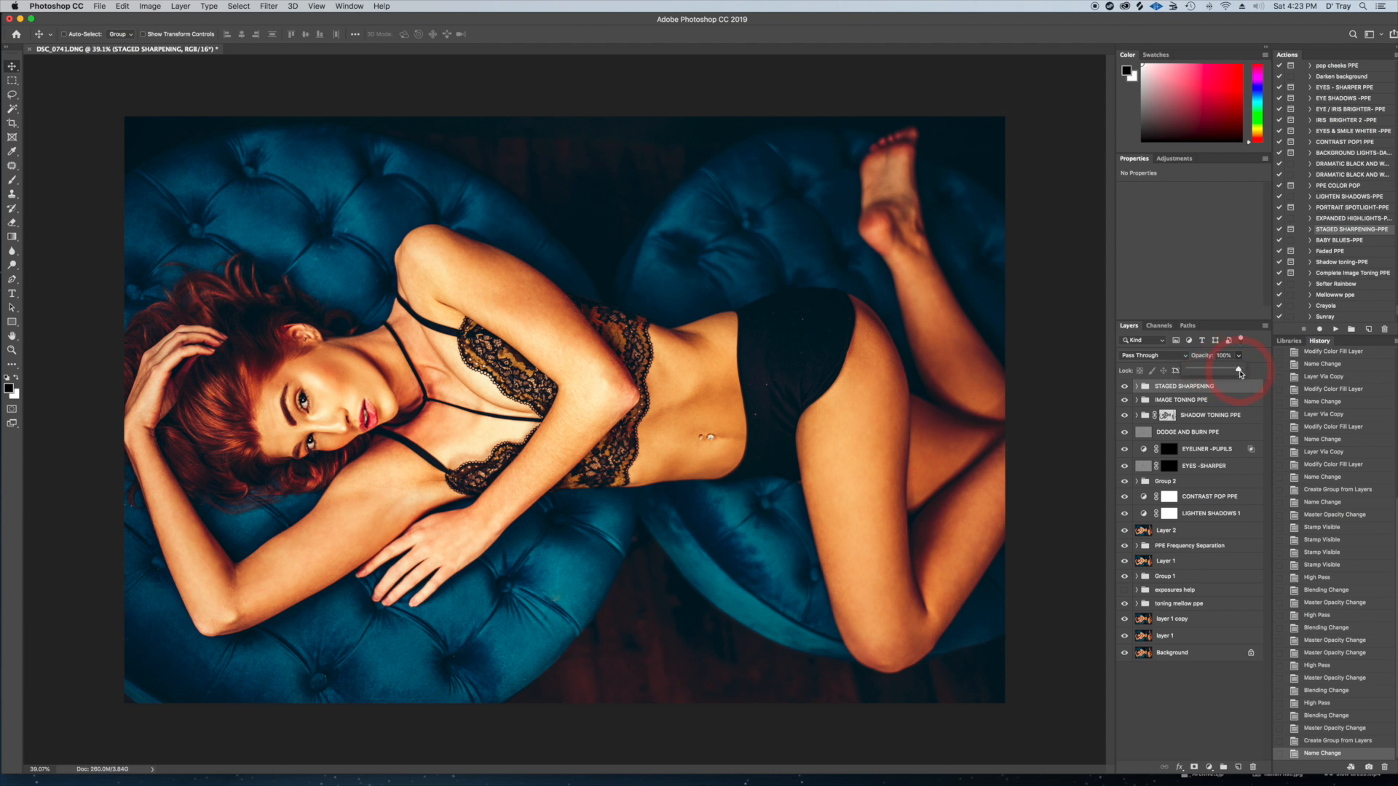
left_click(1217, 386)
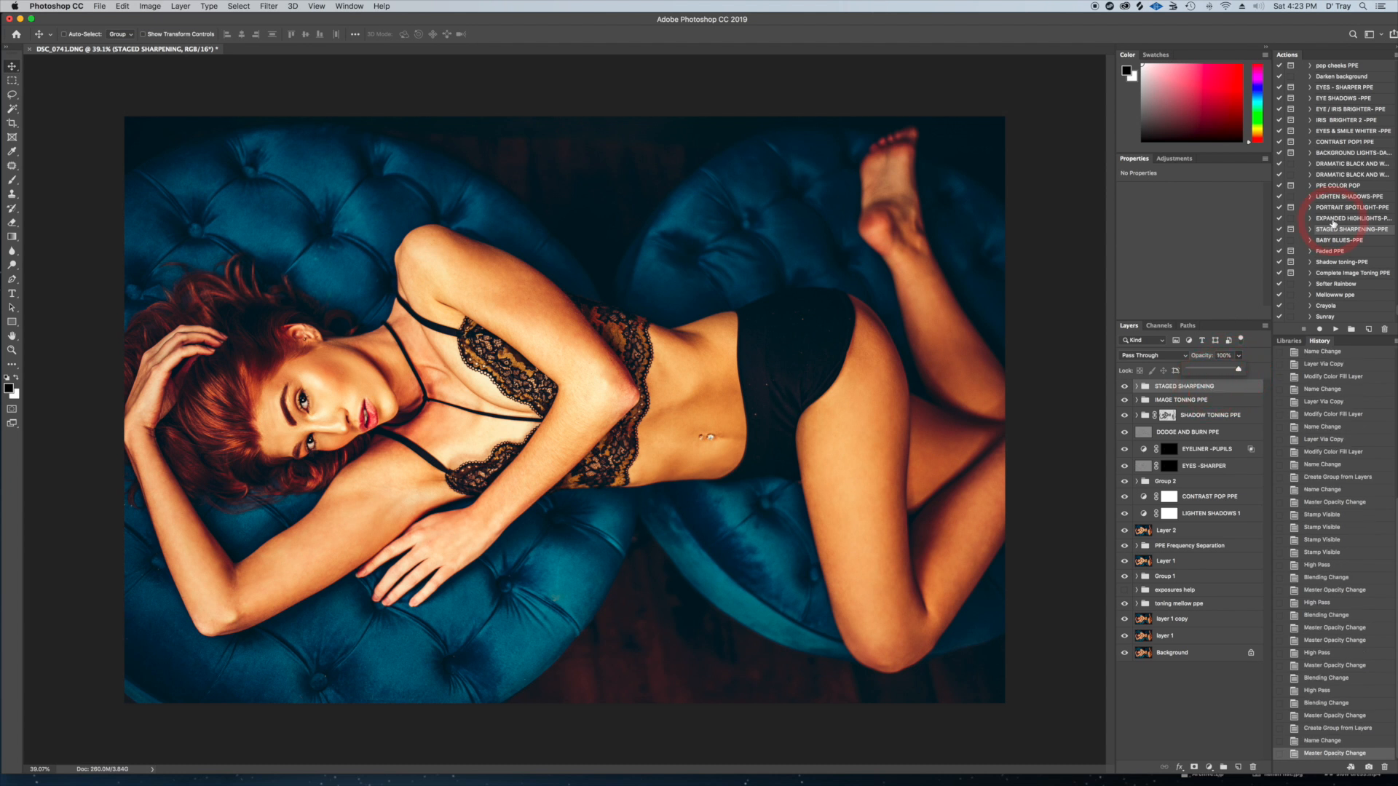
Run the Faded PPE action above the STAGED SHARPENING group
scroll(1333, 225, "down", 5)
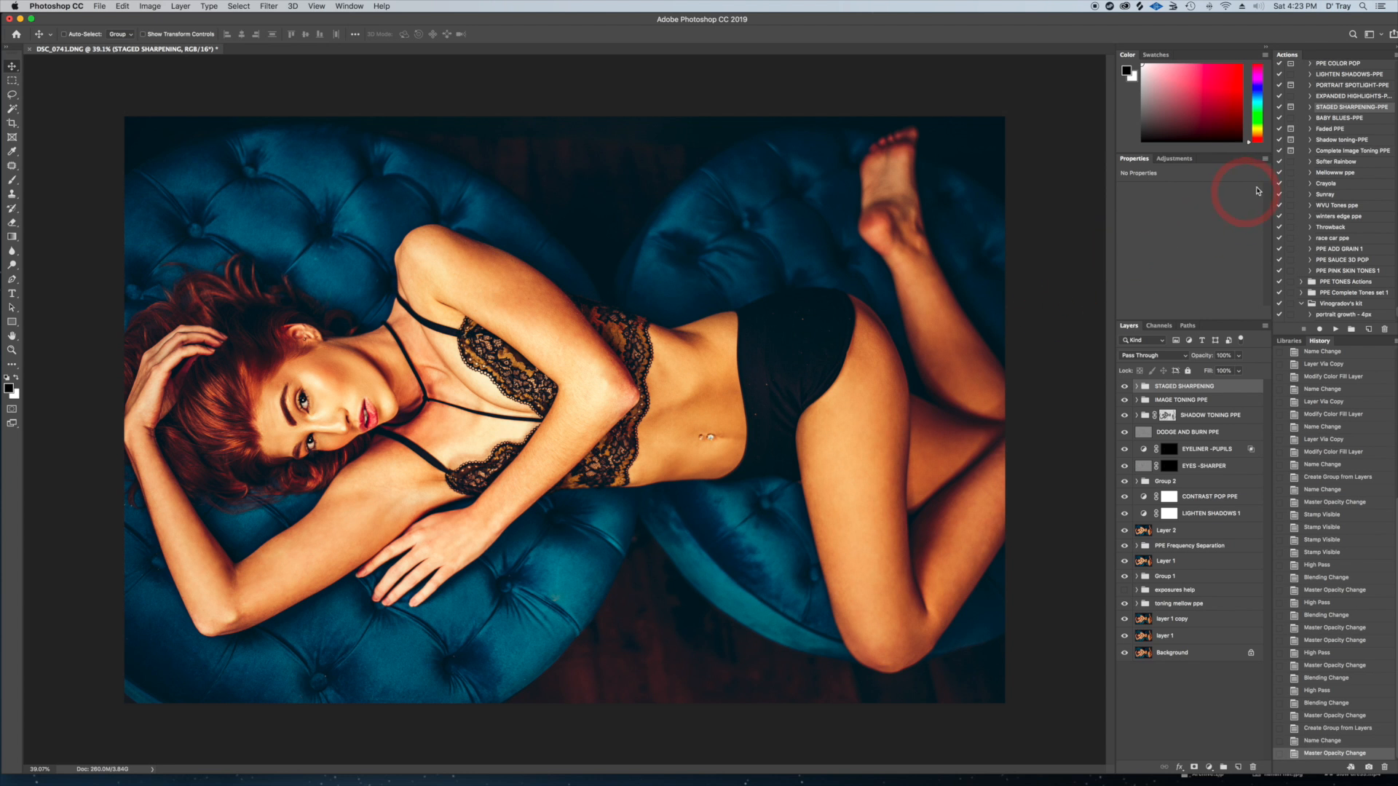
left_click(1330, 131)
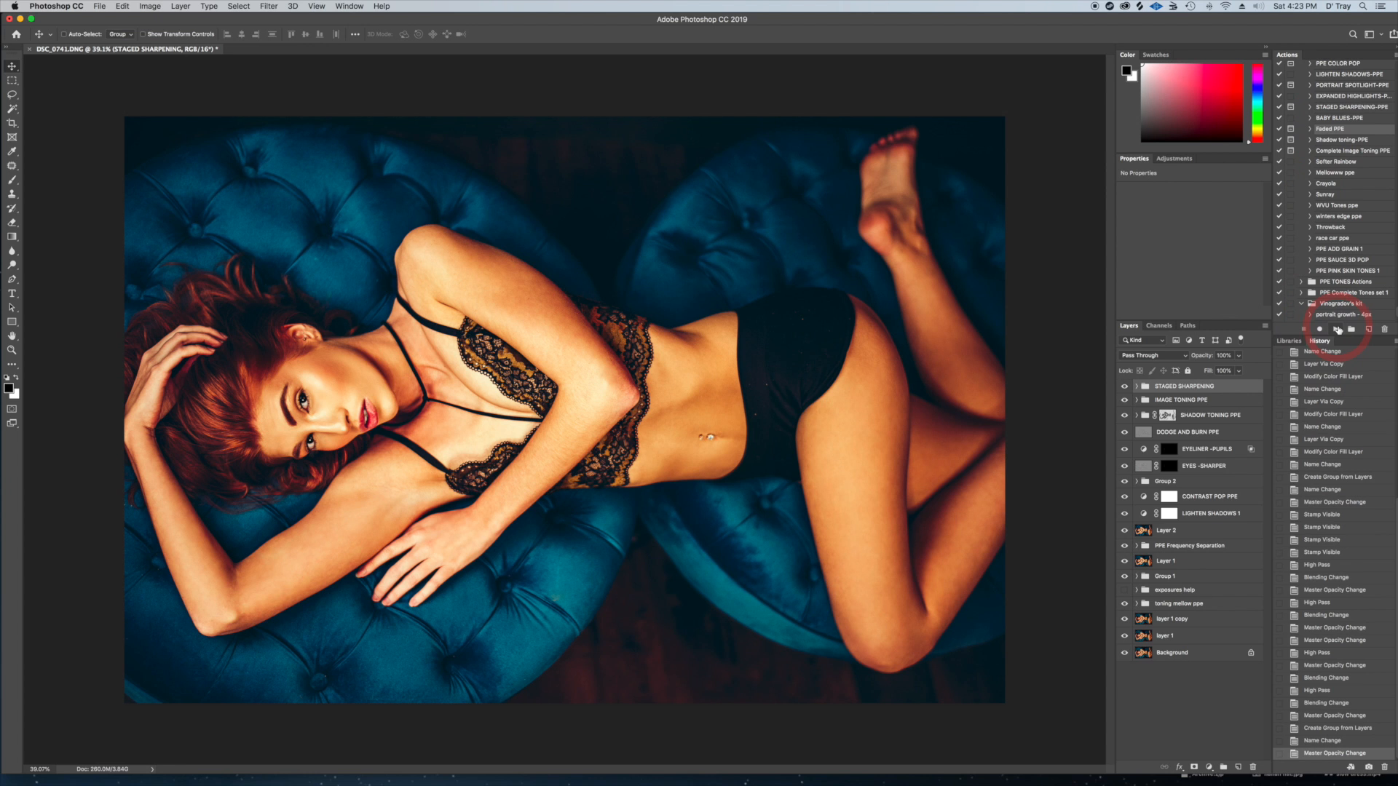
left_click(1335, 329)
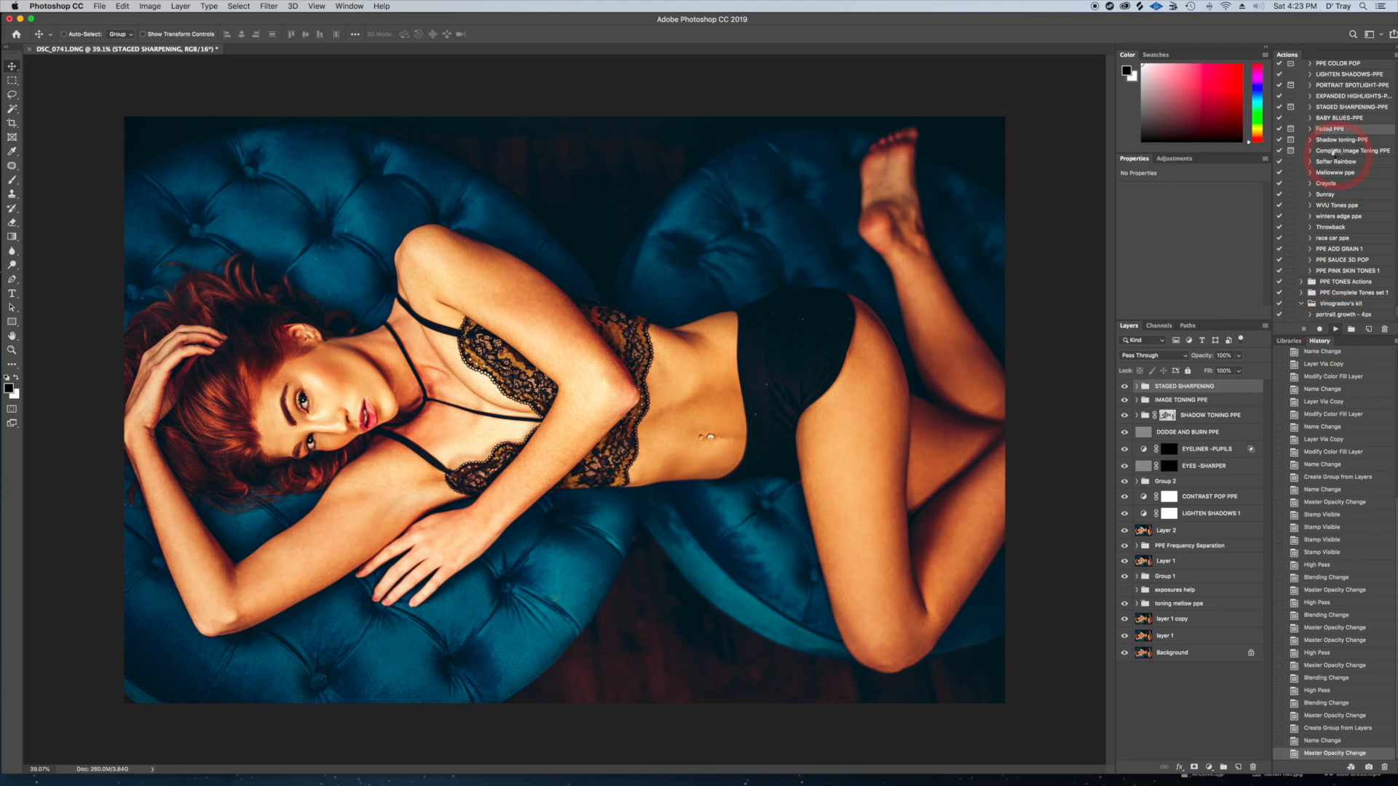
left_click(777, 252)
left_click(780, 255)
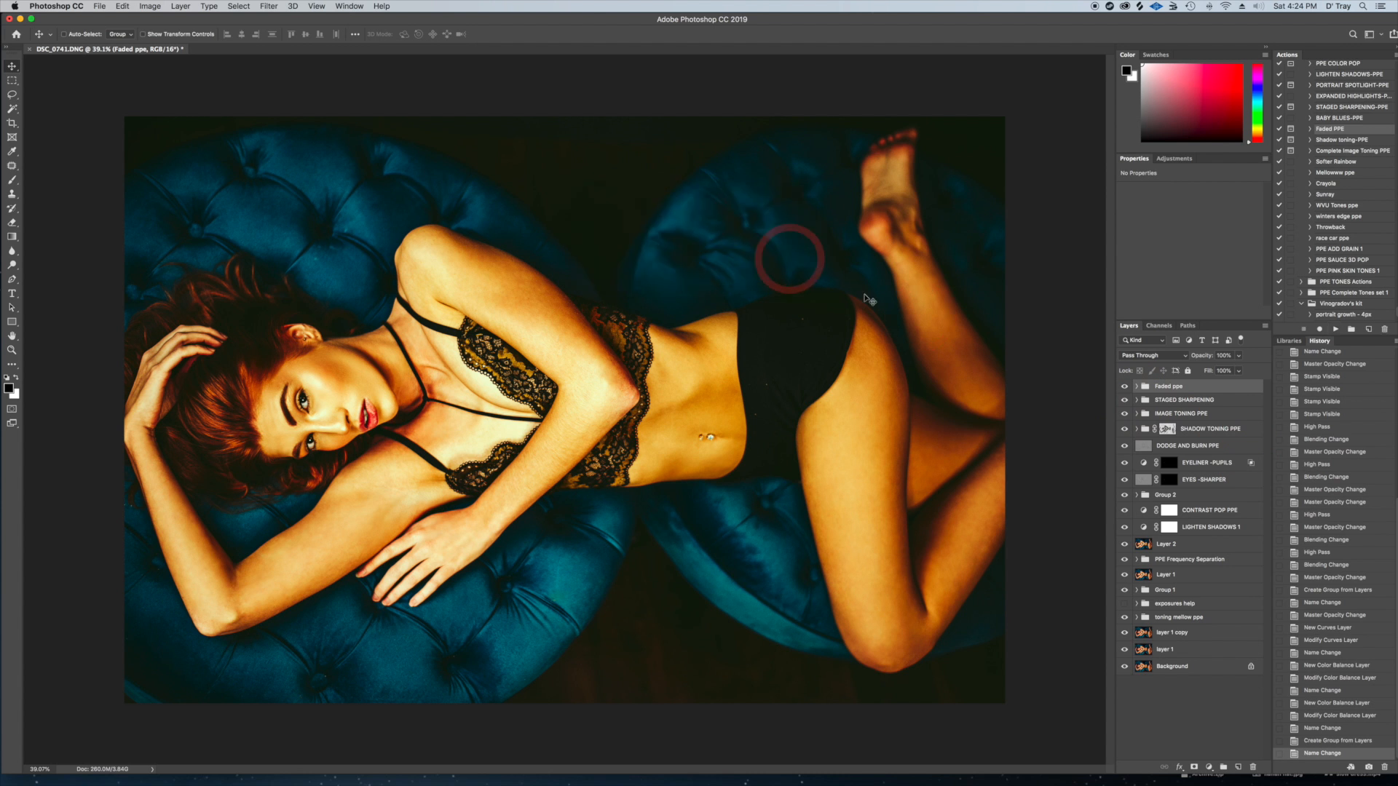
Hide the faded color 2 and faded color 1 layers in the Faded ppe group
left_click(1137, 387)
left_click(1124, 402)
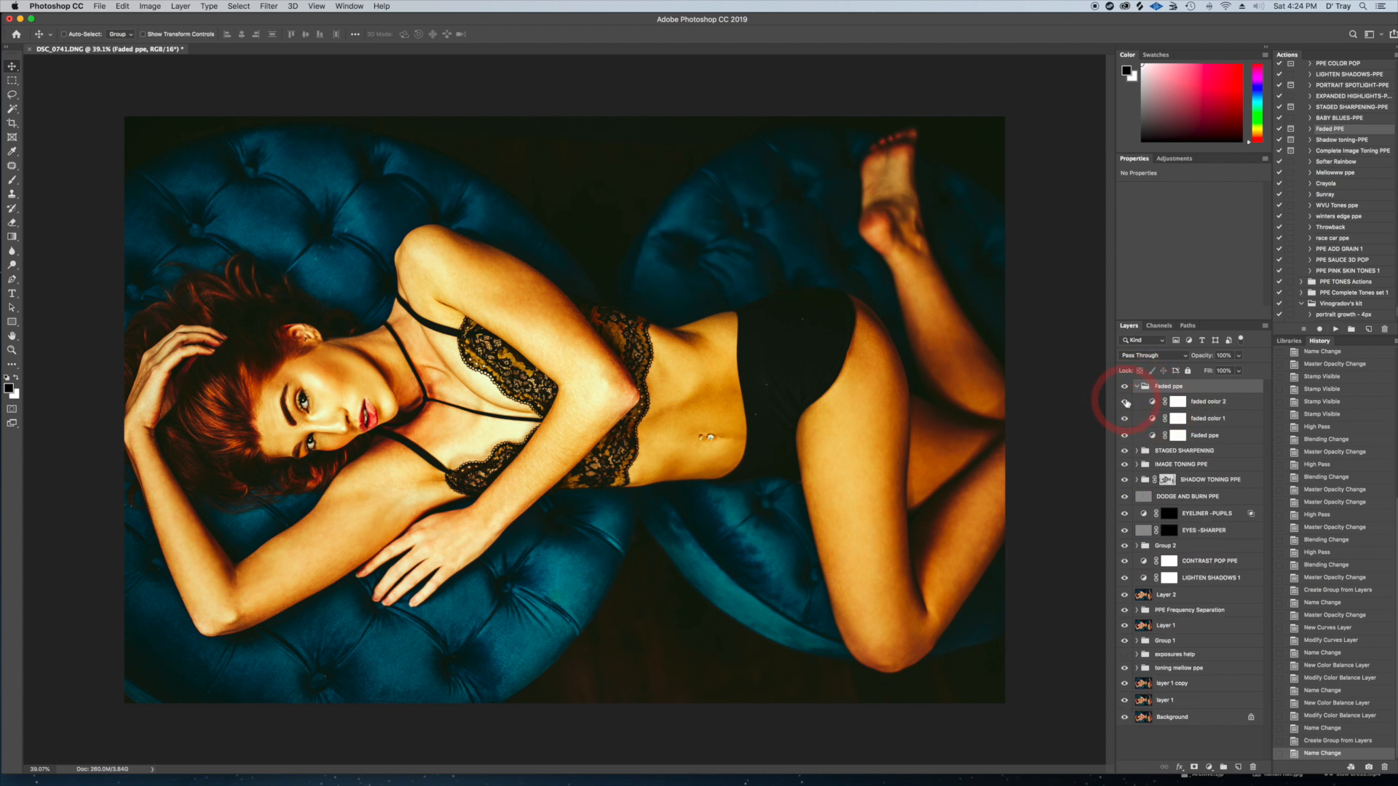
left_click(1125, 419)
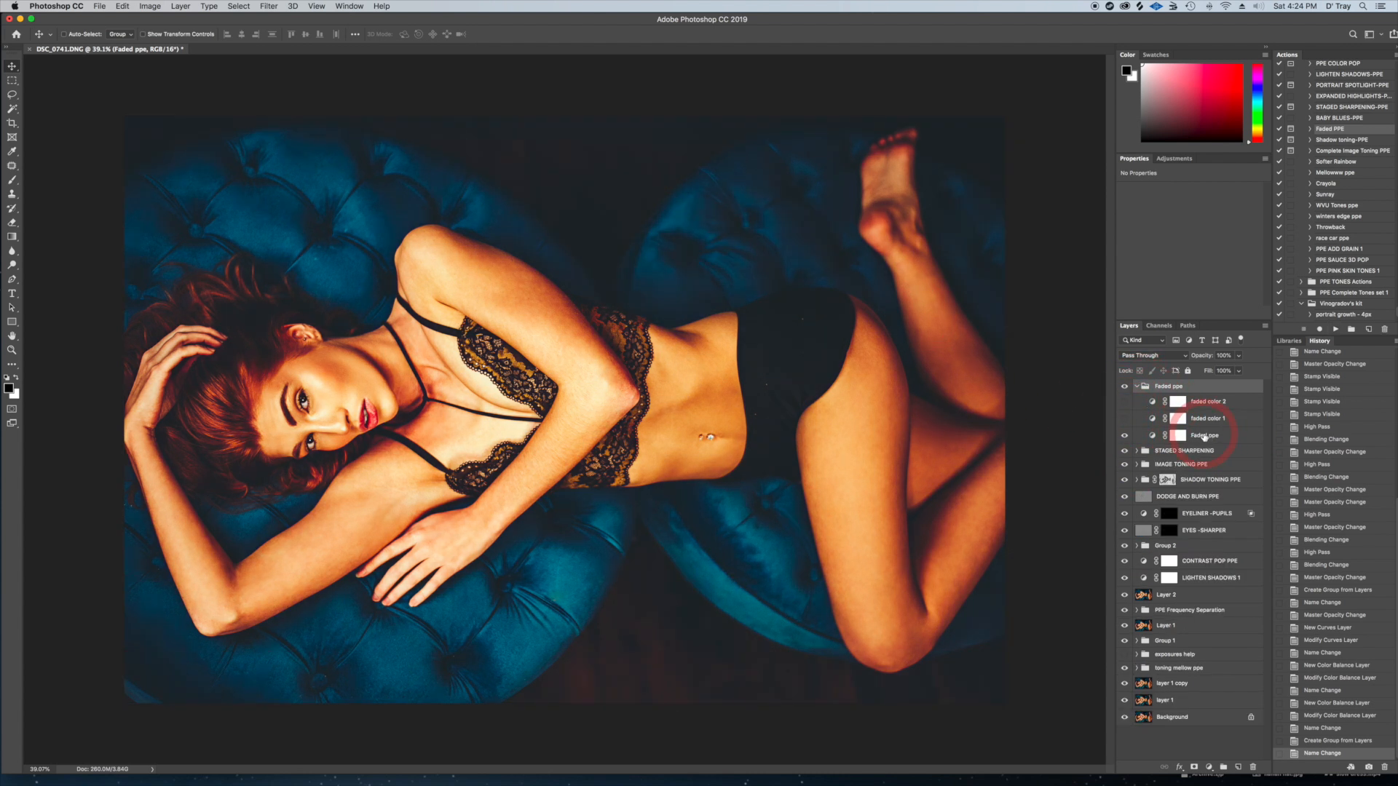
Reduce the opacity of the Faded ppe curves layer and compare the image with its group hidden and shown
left_click(1178, 436)
left_click(1239, 370)
left_click_drag(1239, 370, 1194, 371)
left_click(1137, 387)
left_click(1125, 388)
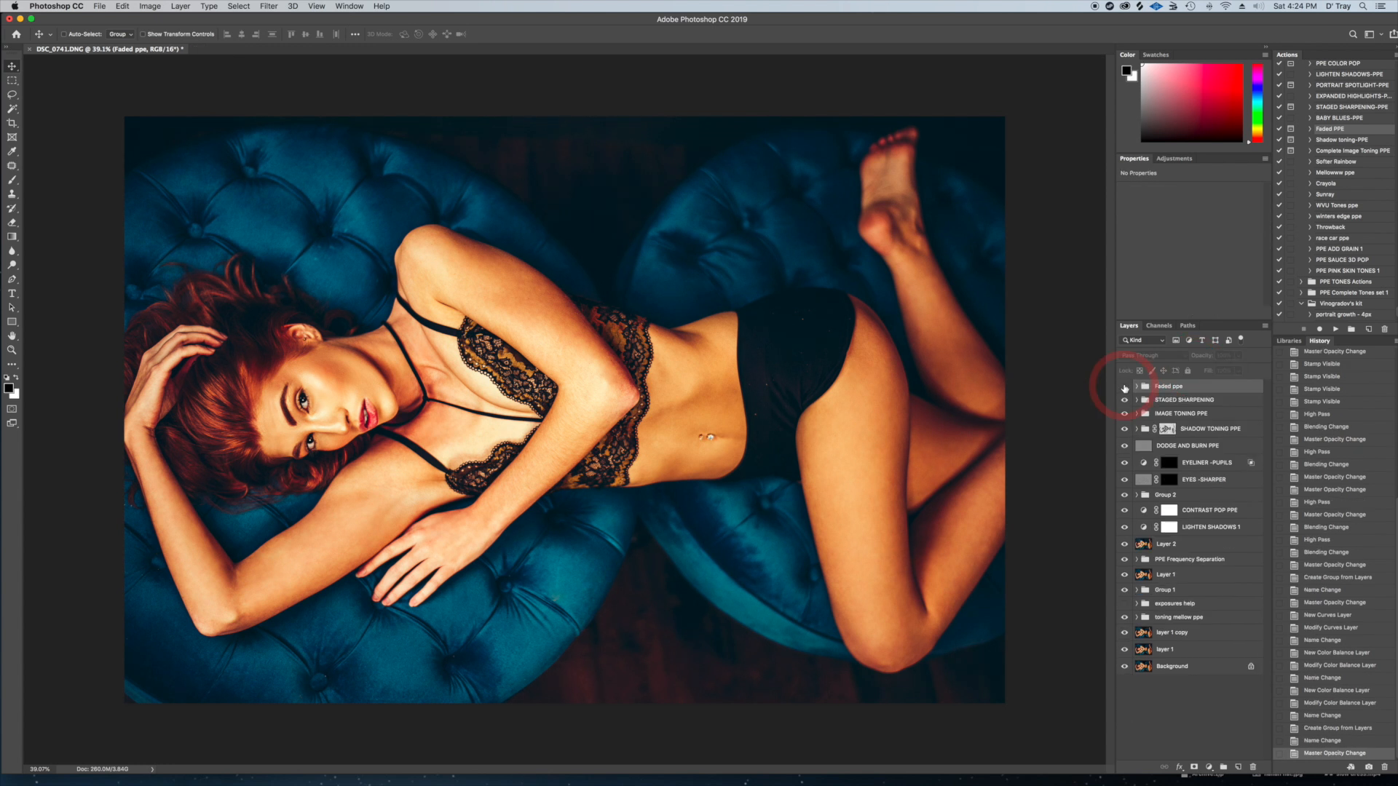
left_click(1125, 388)
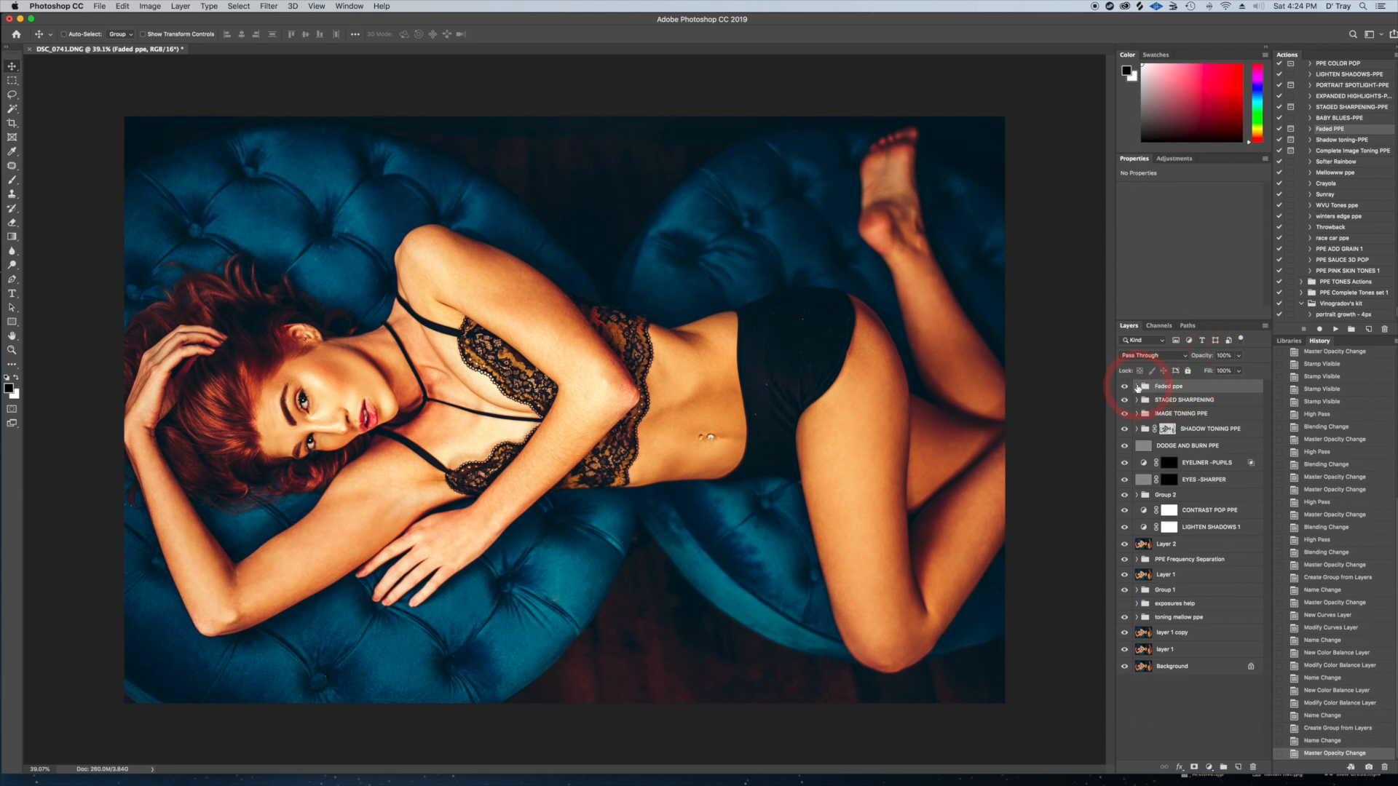
Lower the Faded ppe curves layer's opacity to a few percent, collapse its group and compare the image with the group hidden and shown
left_click(1137, 387)
left_click(1205, 435)
left_click_drag(1238, 356, 1214, 373)
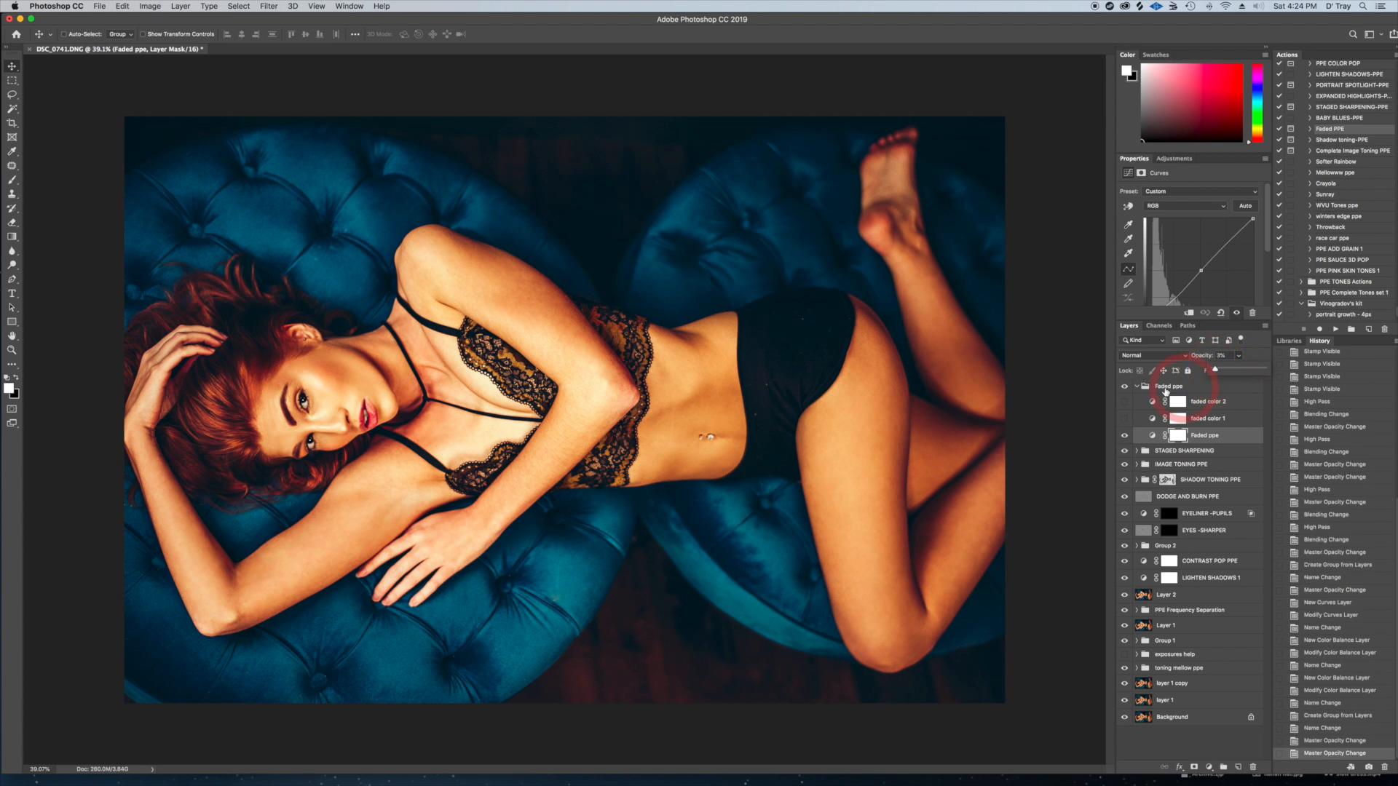
left_click(1136, 387)
left_click(1125, 388)
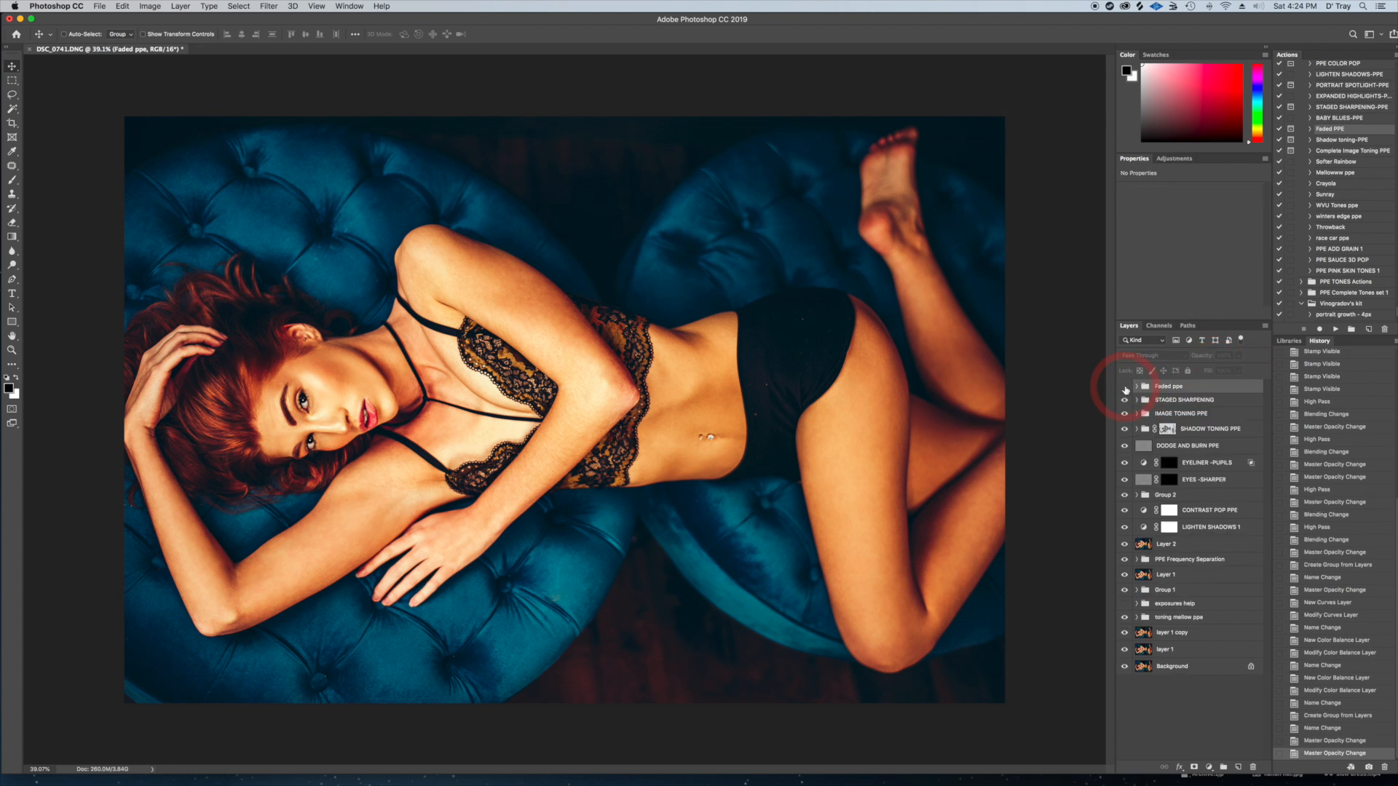
left_click(1125, 389)
Group all layers above the Background layer and compare the image before and after the retouch
key("super+alt+a")
key("super+g")
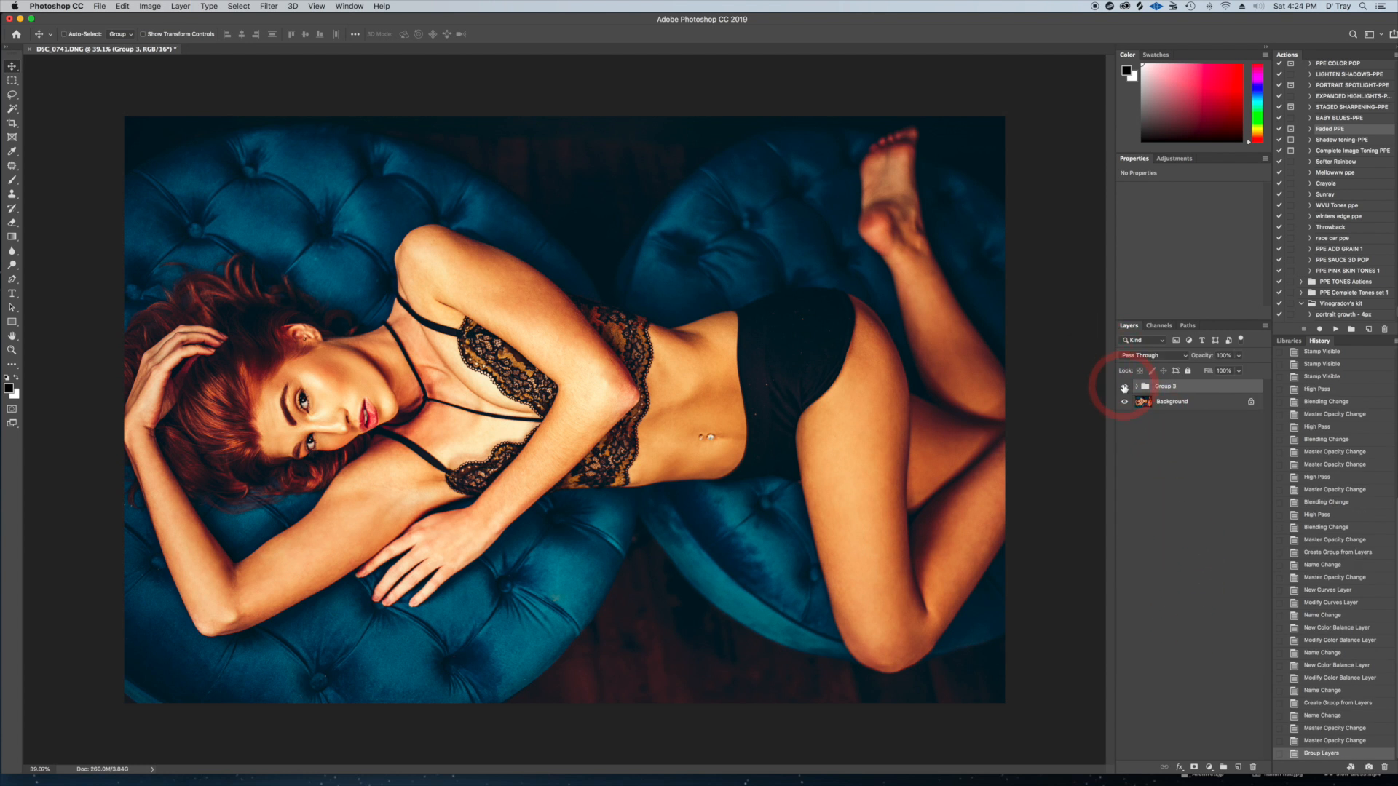
left_click(1124, 388)
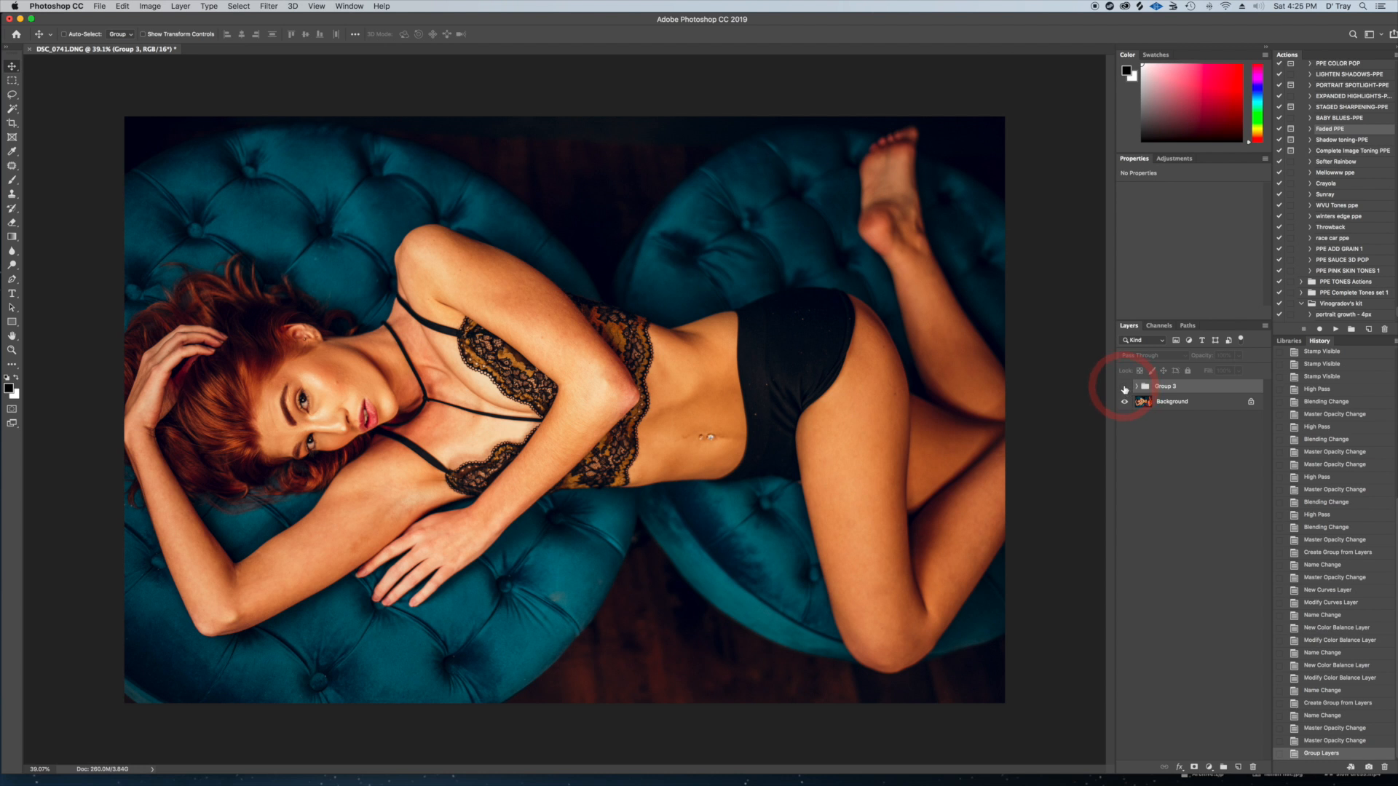
left_click(1125, 388)
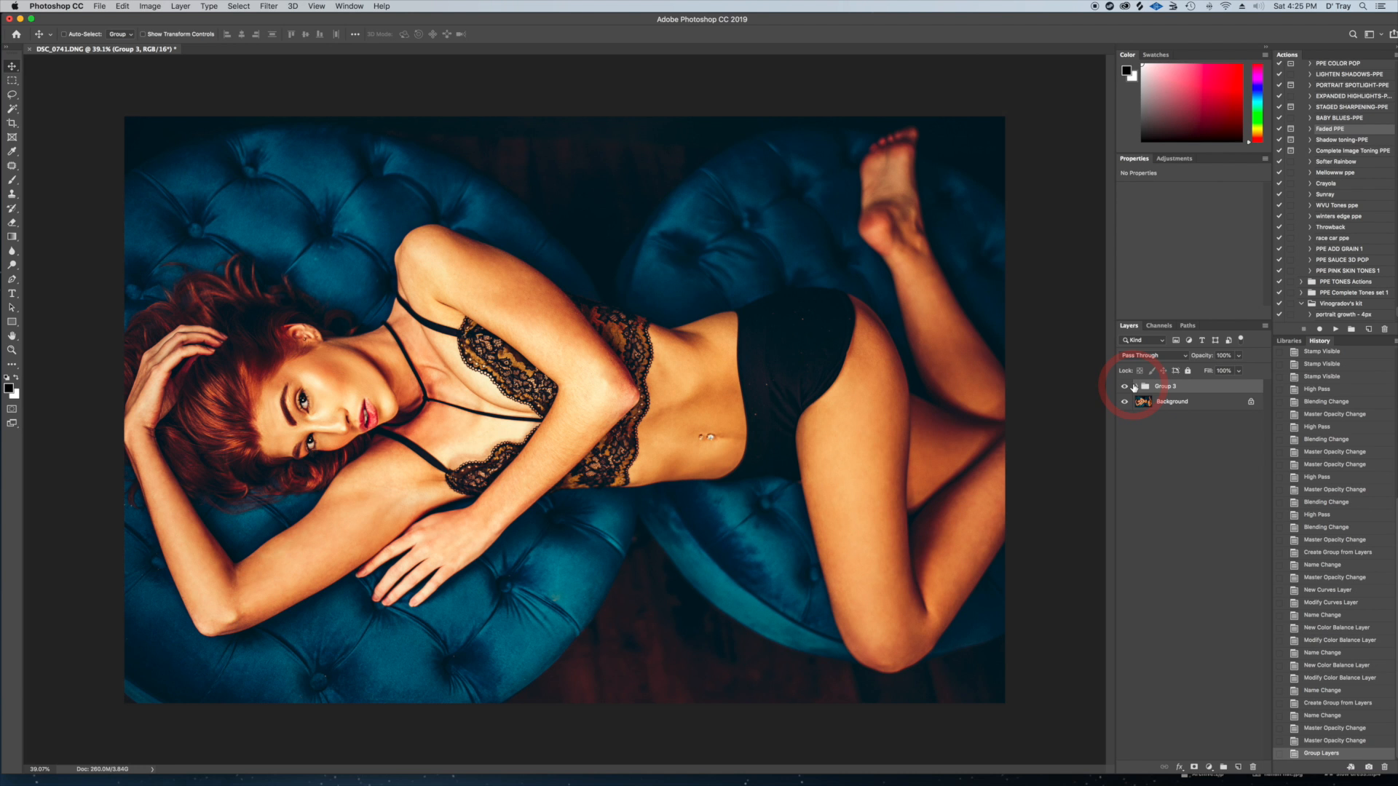
Review the layers inside the new retouching group, collapse it and compare the image again with the group hidden and shown
left_click(1137, 387)
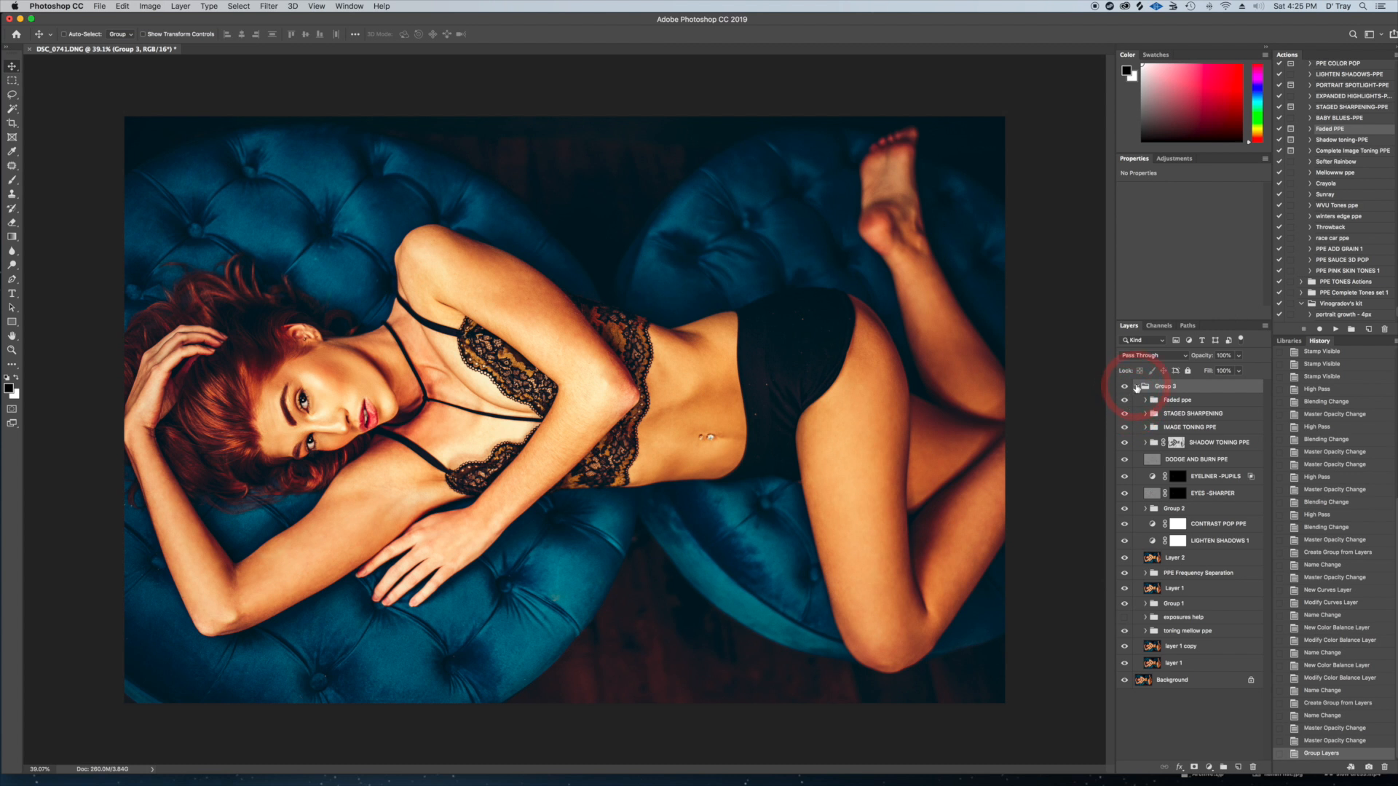
left_click(1137, 387)
left_click(1125, 387)
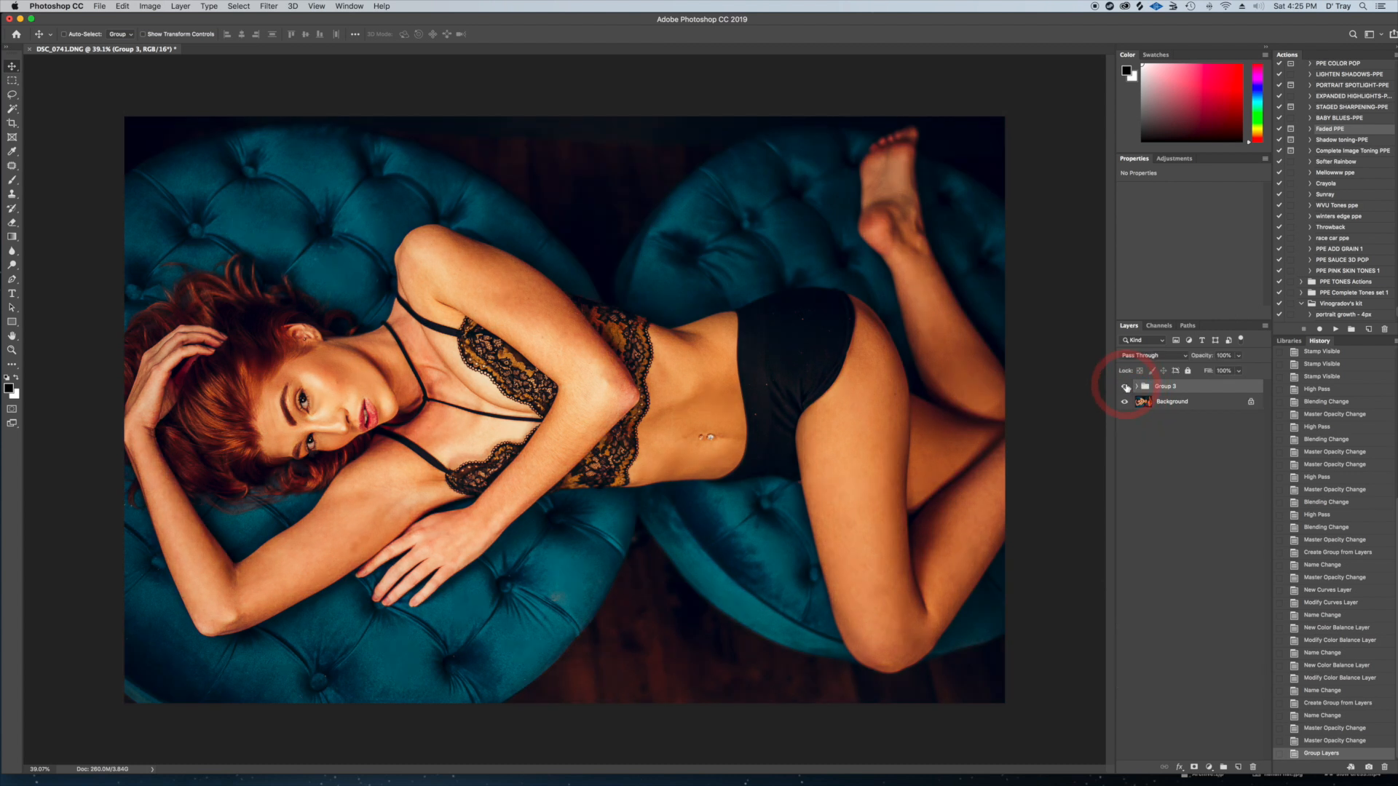
left_click(1126, 386)
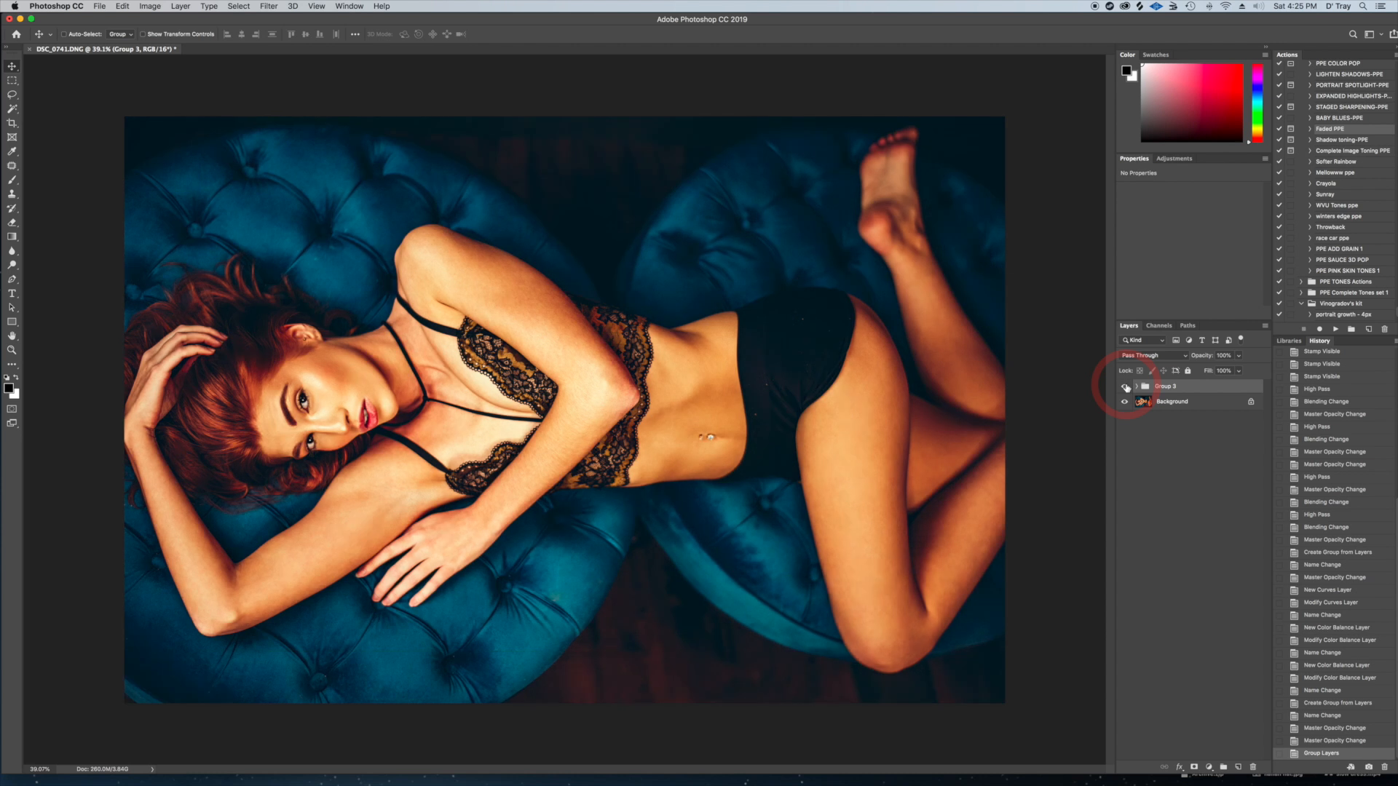